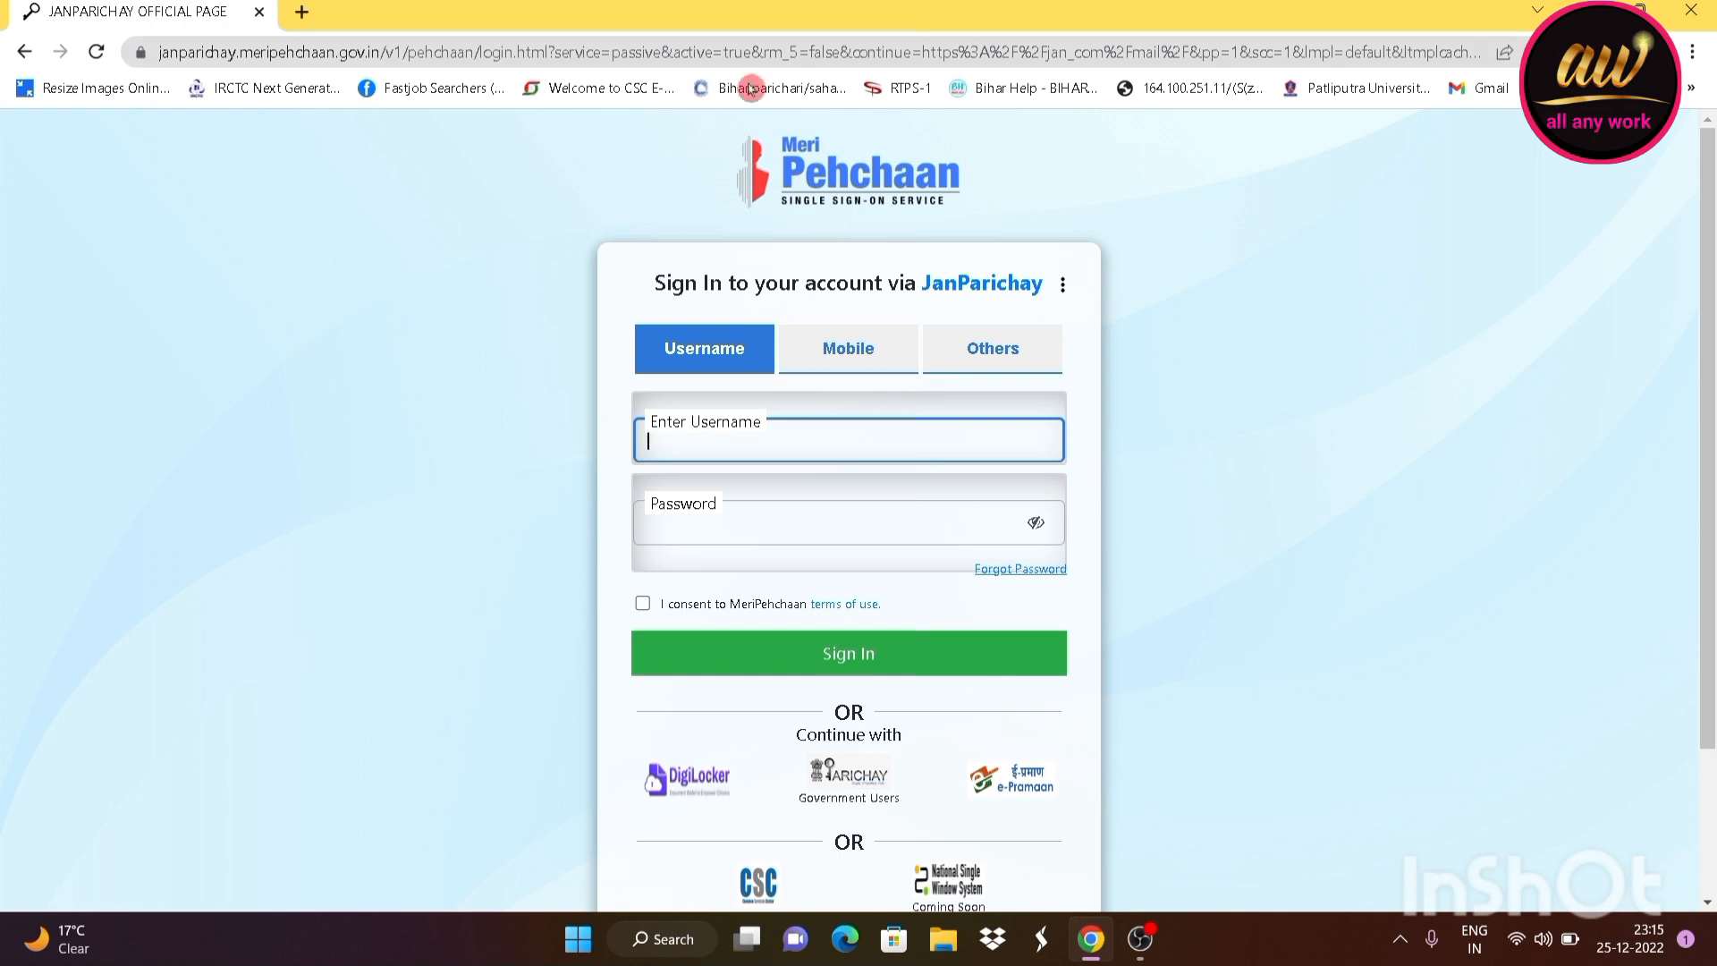
Switch MeriPehchaan sign-in to Mobile with Password Less Authentication and accept the terms
{"action": "left_click", "coordinate": [867, 403]}
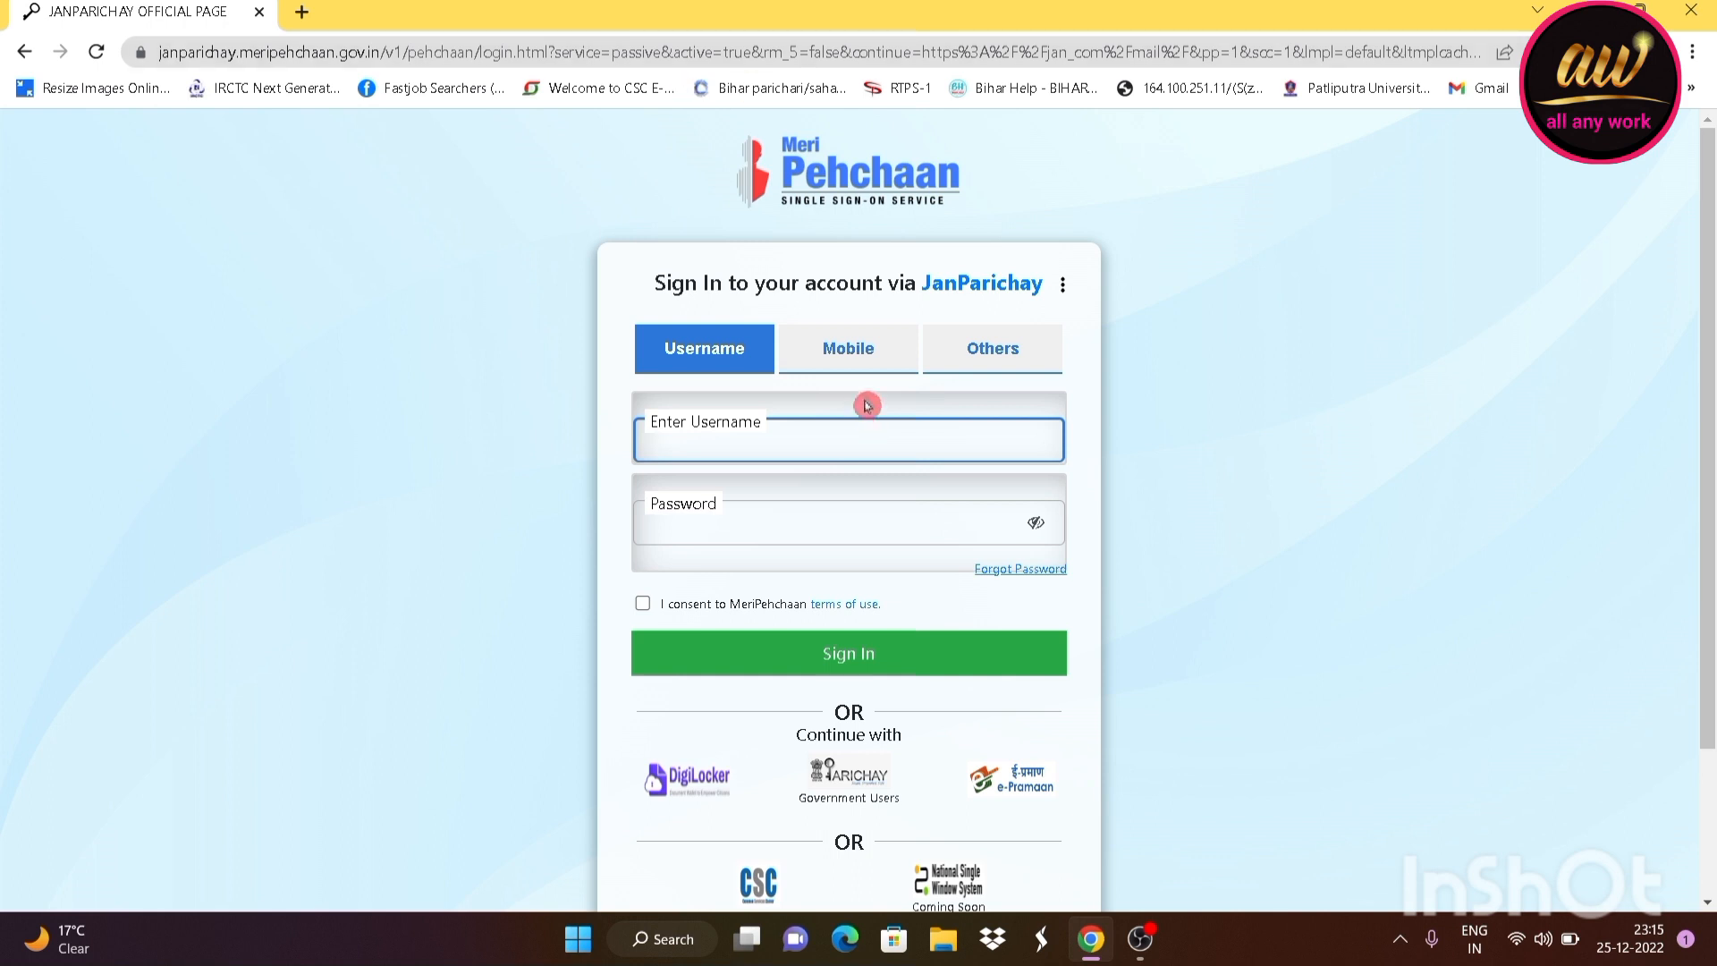
{"action": "left_click", "coordinate": [847, 357]}
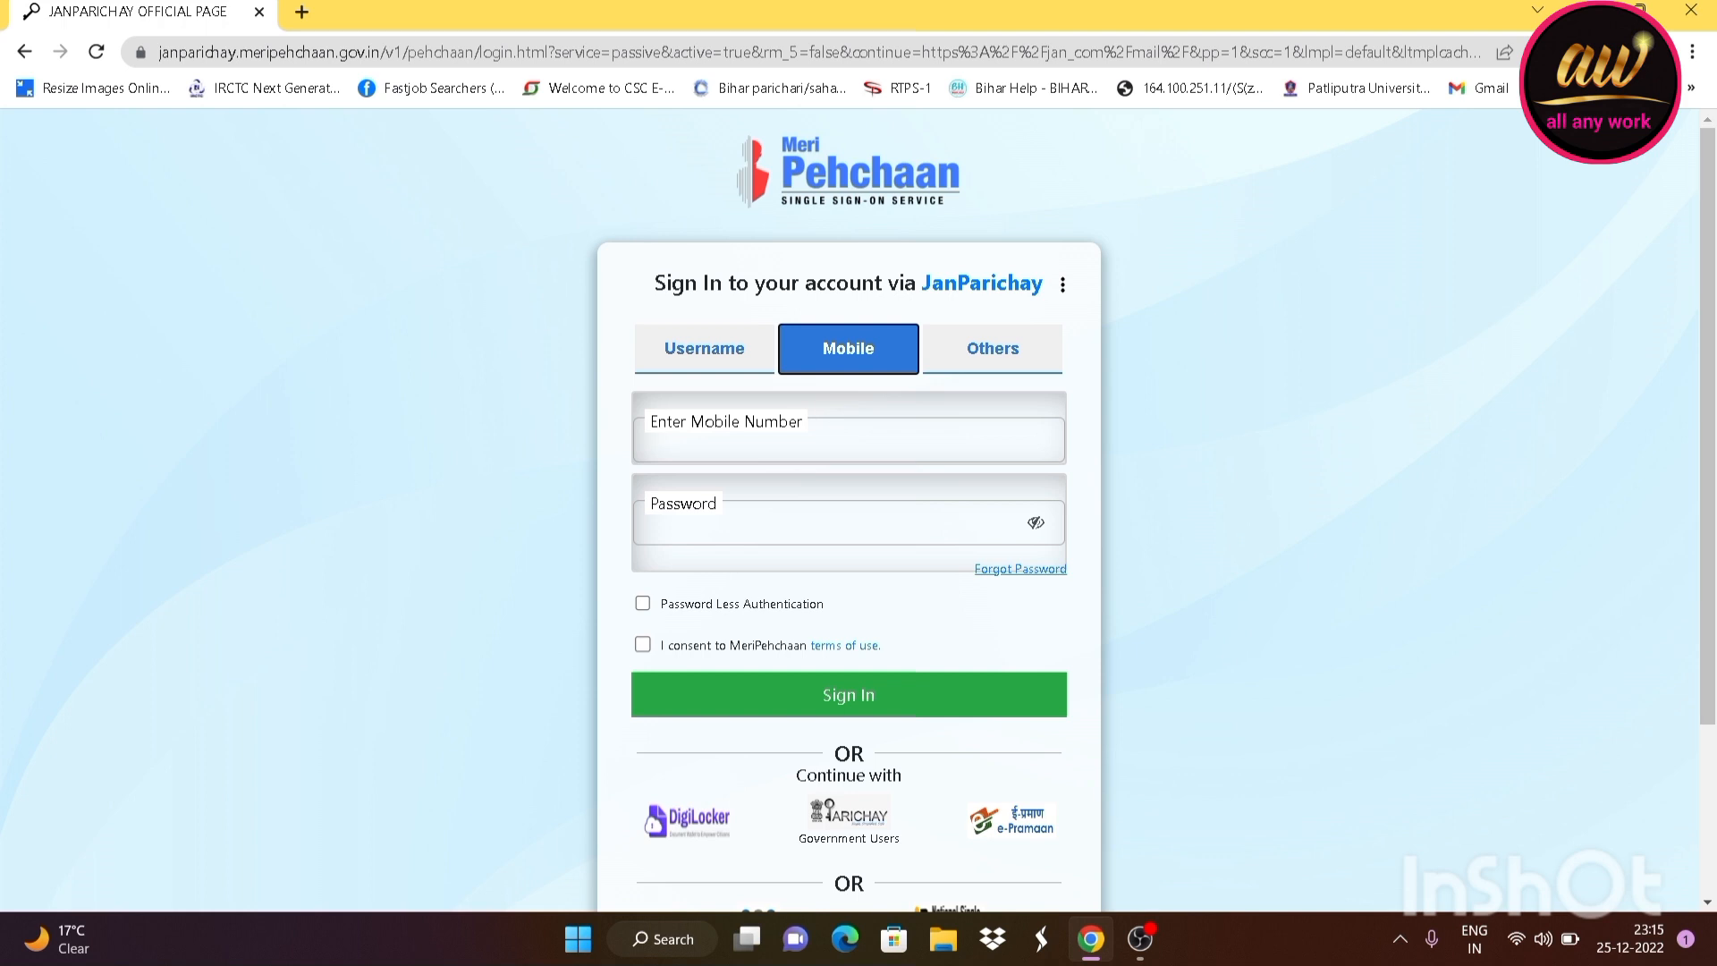
{"action": "left_click", "coordinate": [849, 443]}
{"action": "left_click", "coordinate": [850, 523]}
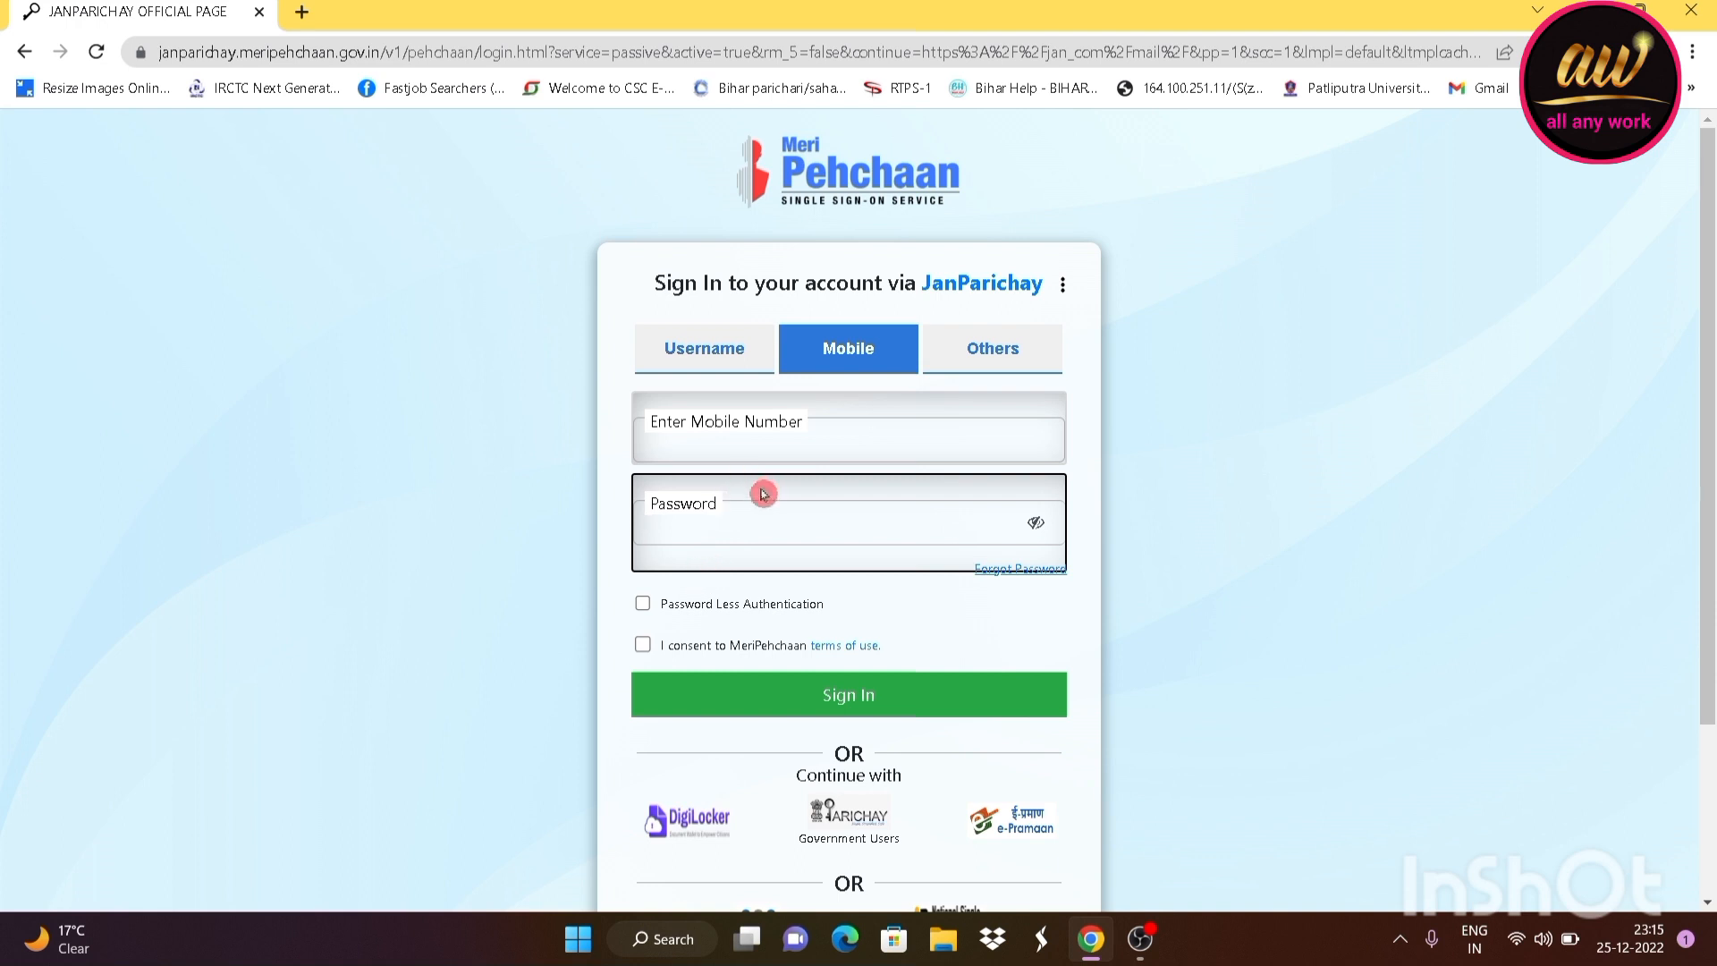
{"action": "left_click", "coordinate": [646, 608]}
{"action": "left_click", "coordinate": [644, 522]}
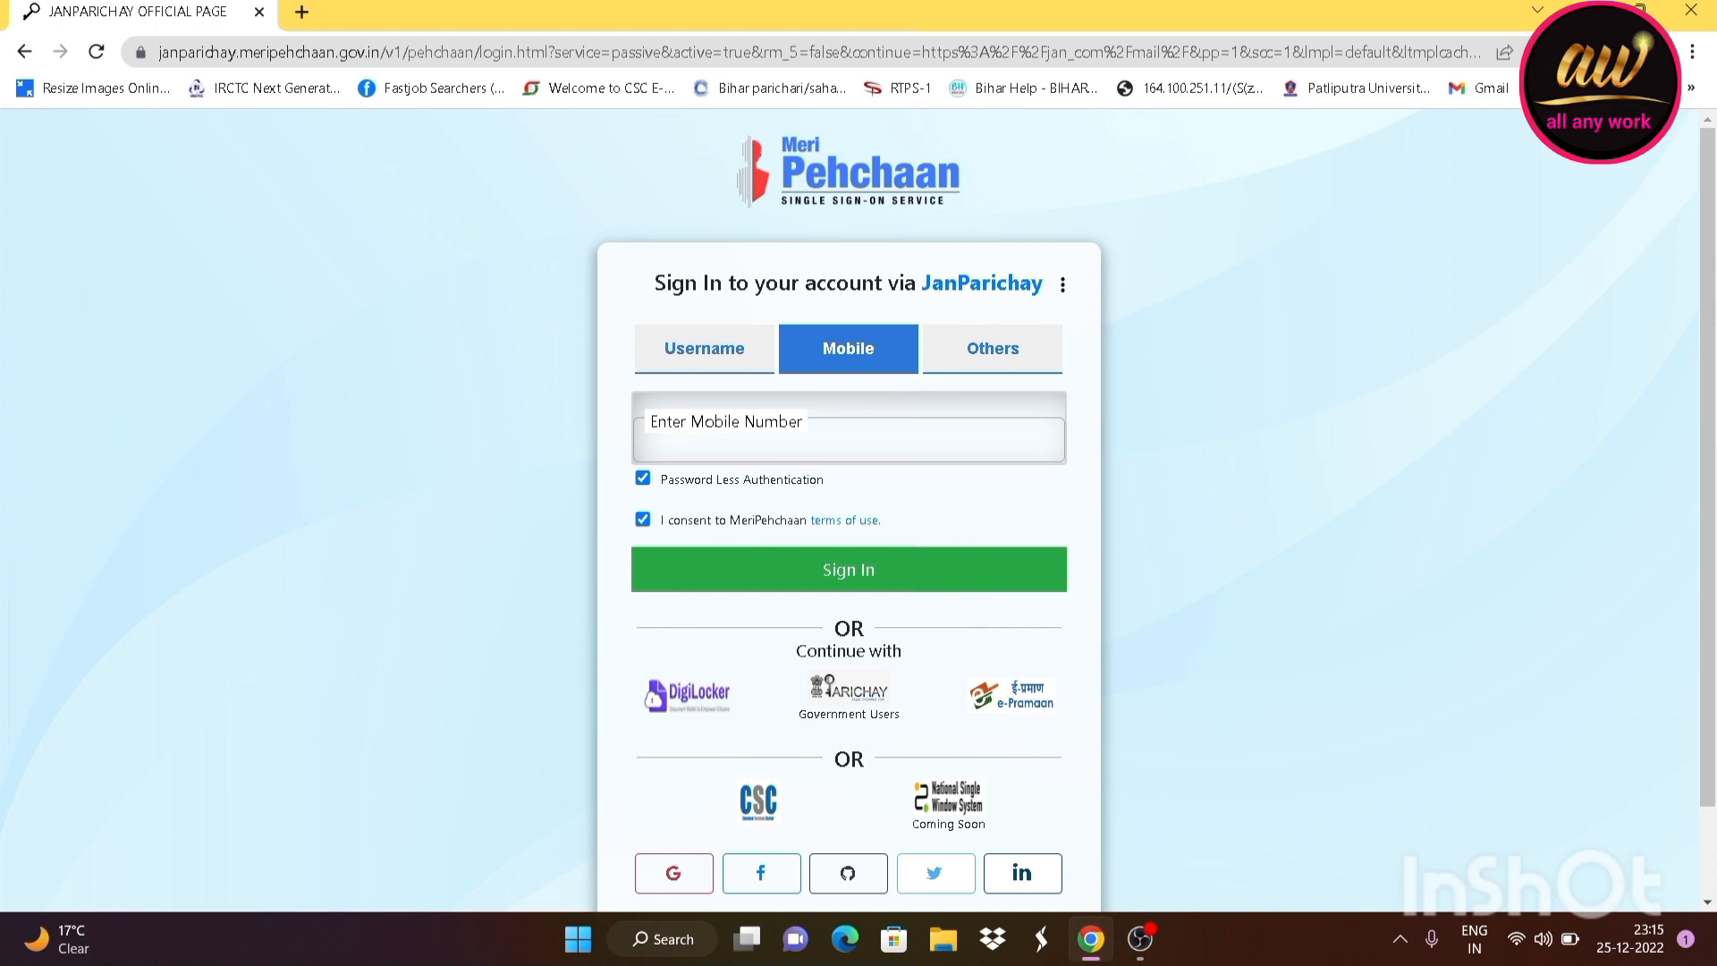
Enter the registered mobile number and request the sign-in OTP
{"action": "left_click", "coordinate": [751, 441]}
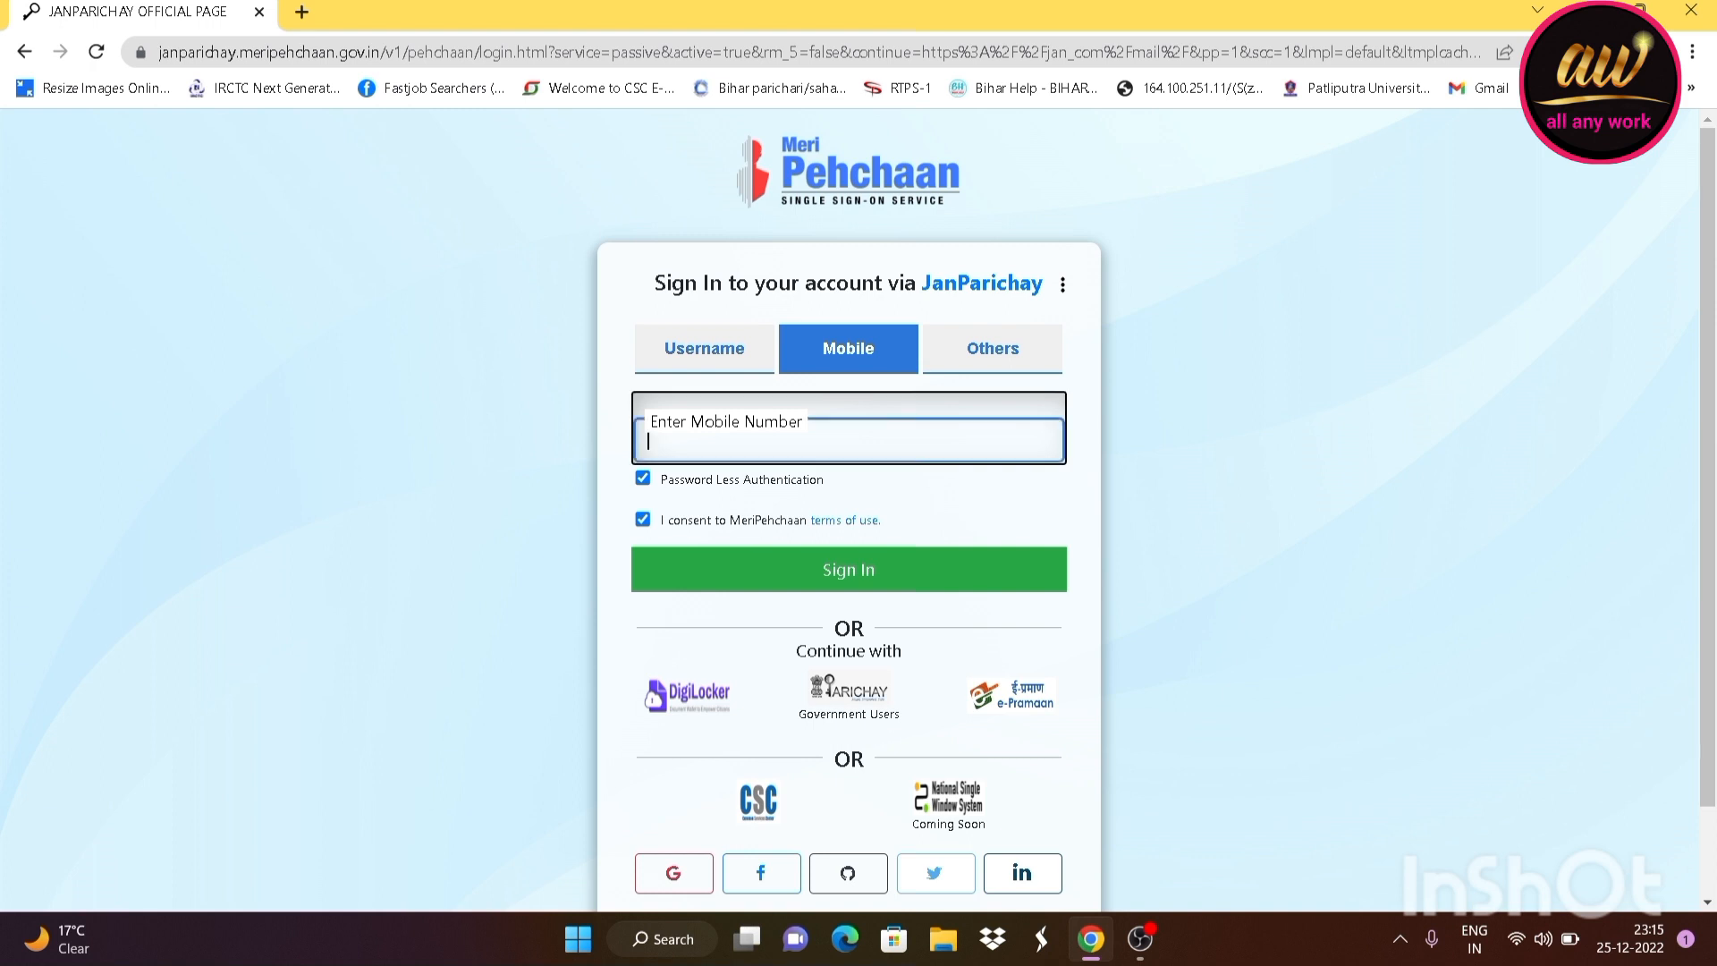
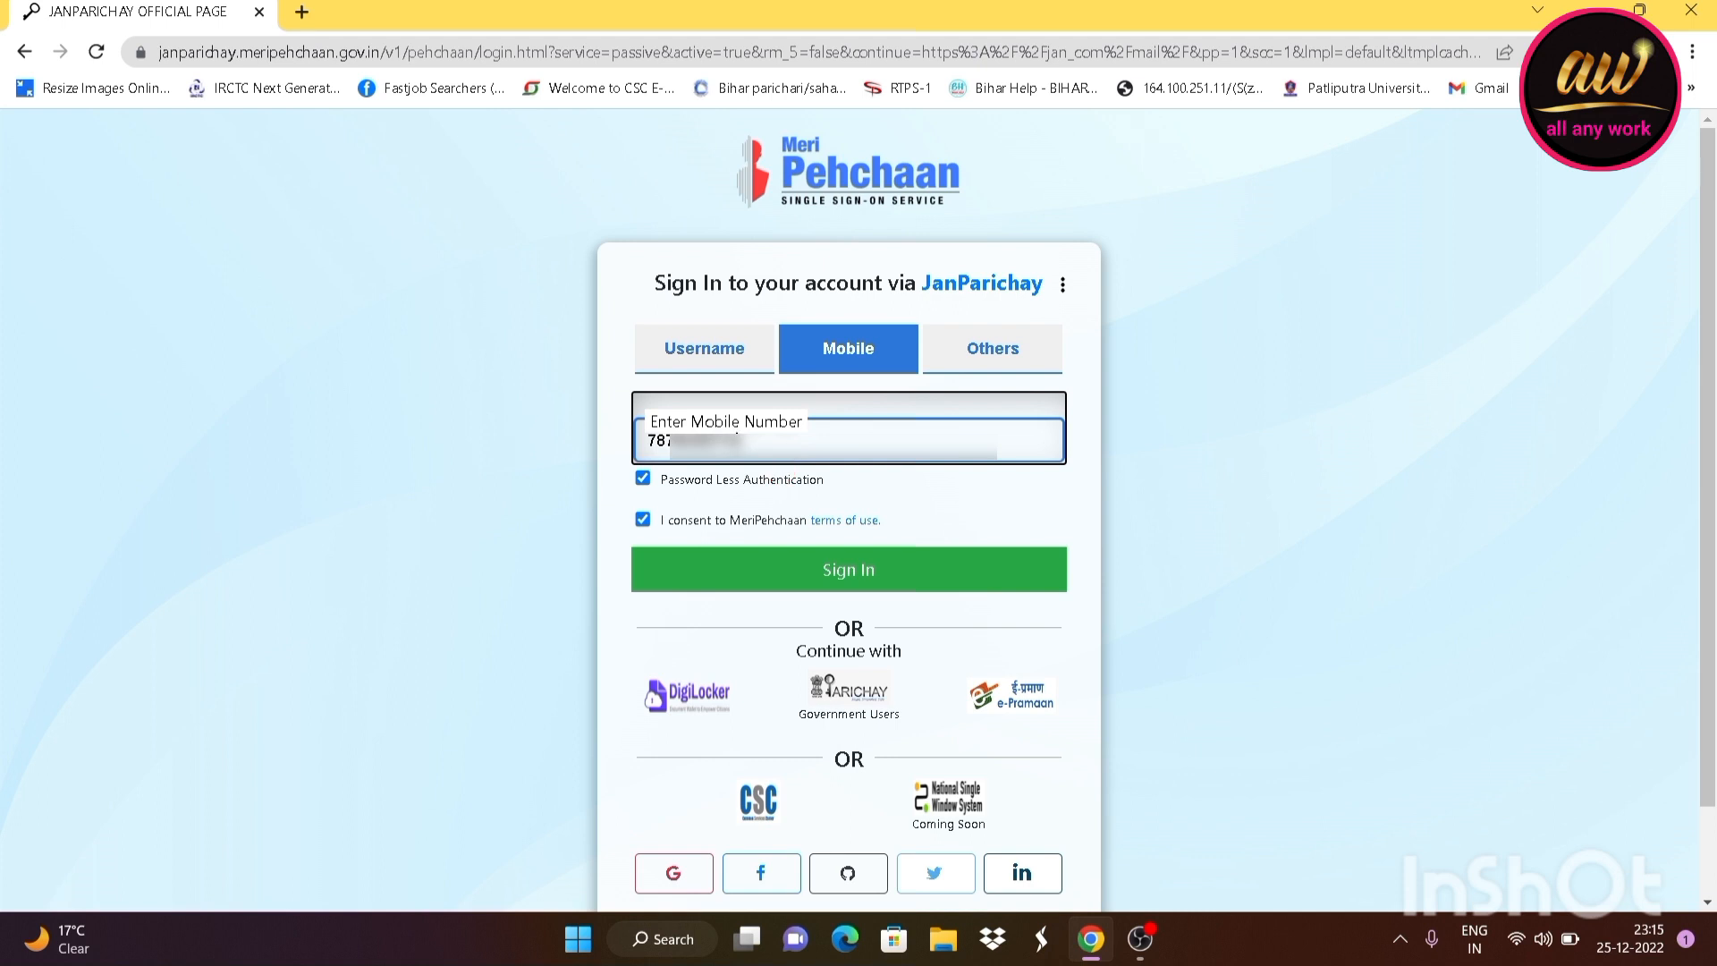
{"action": "left_click", "coordinate": [836, 585]}
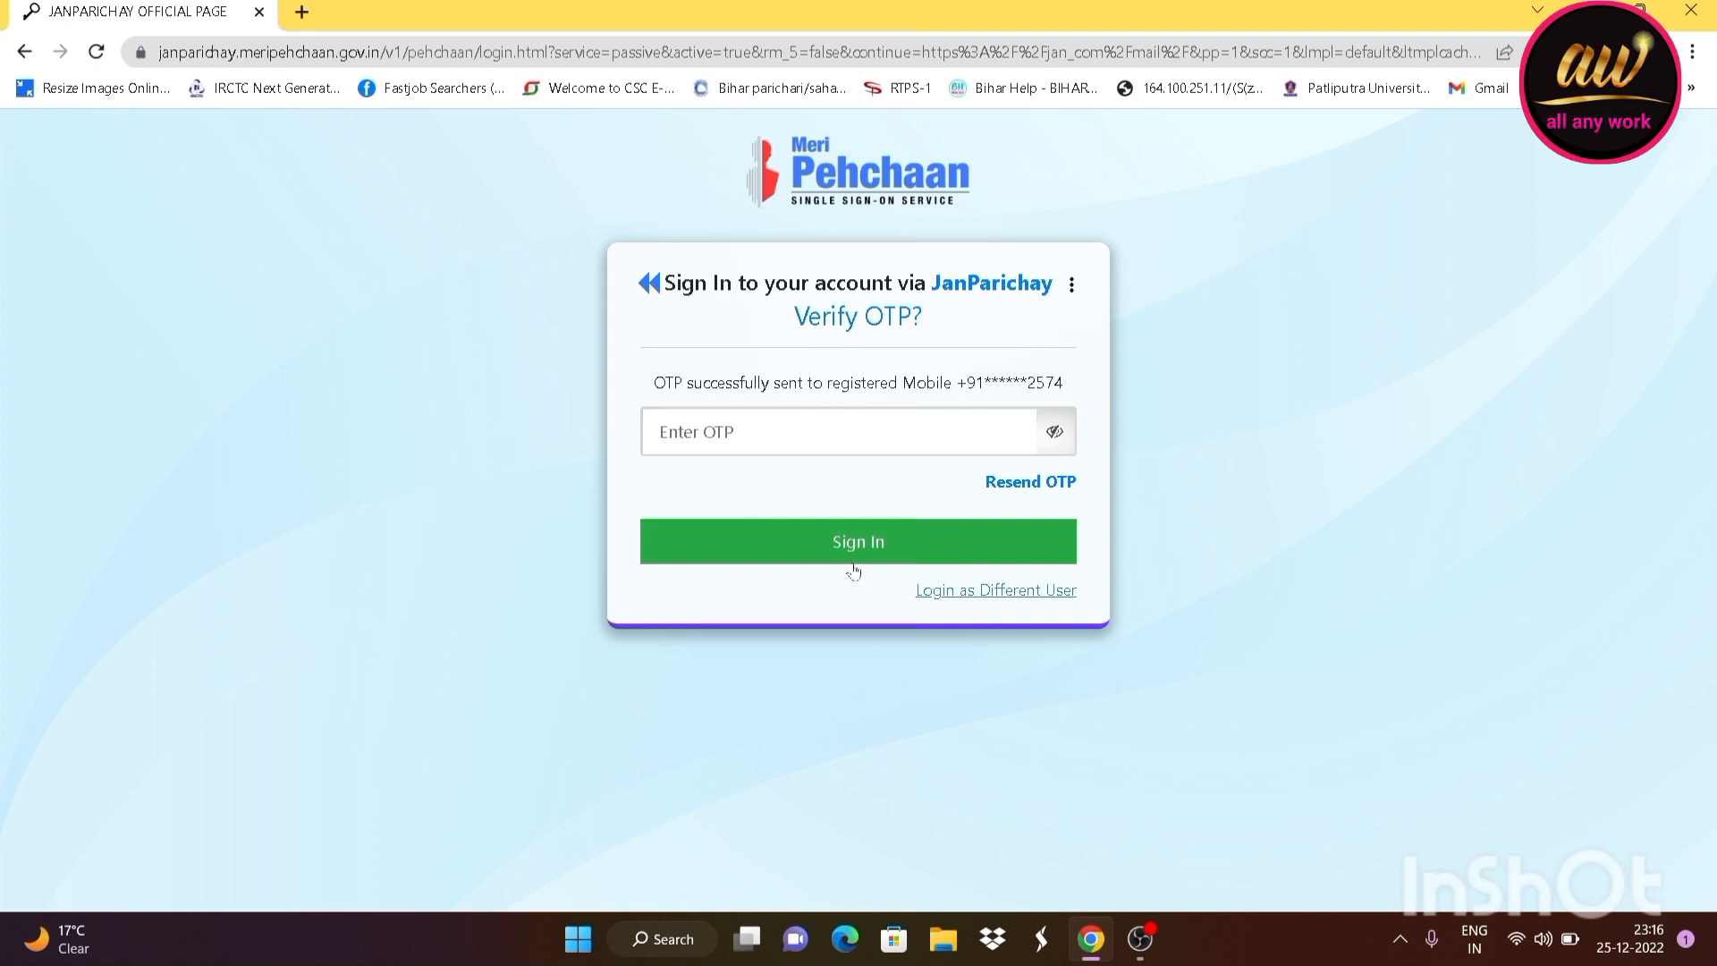
Enter the received OTP and sign in to the MeriPehchaan dashboard
{"action": "left_click", "coordinate": [797, 451]}
{"action": "left_click", "coordinate": [856, 551]}
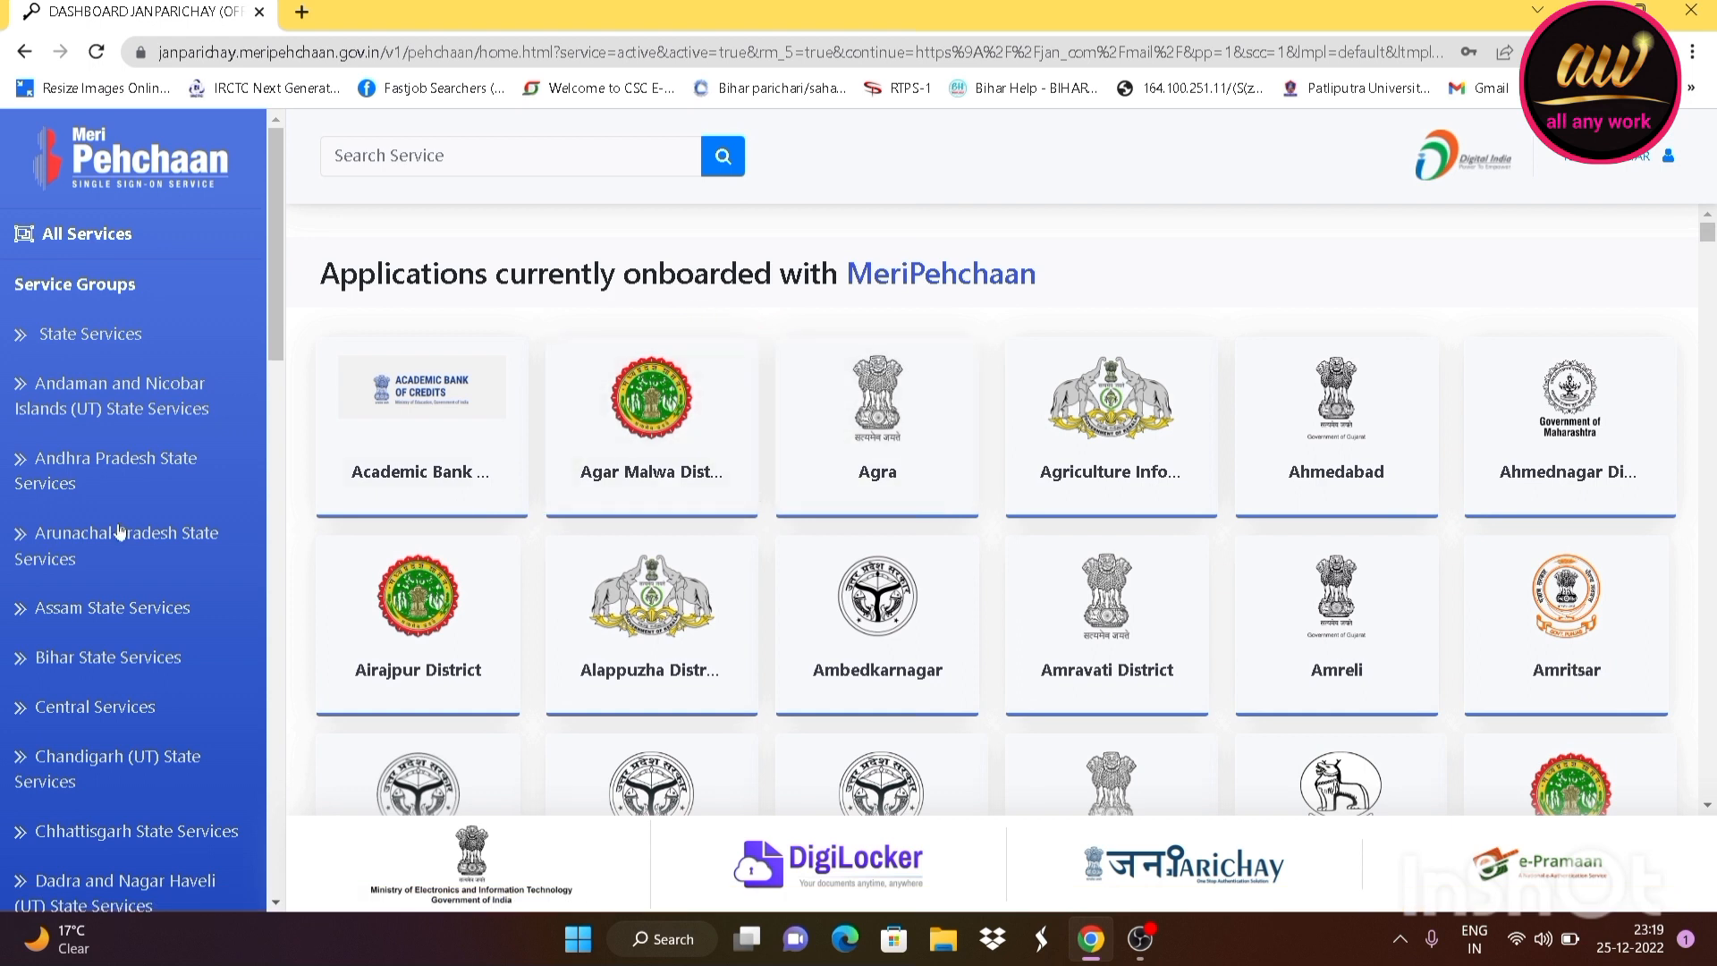
Filter to Bihar State Services and launch Bihar ServicePlus Production with Access Now
{"action": "left_click", "coordinate": [74, 671]}
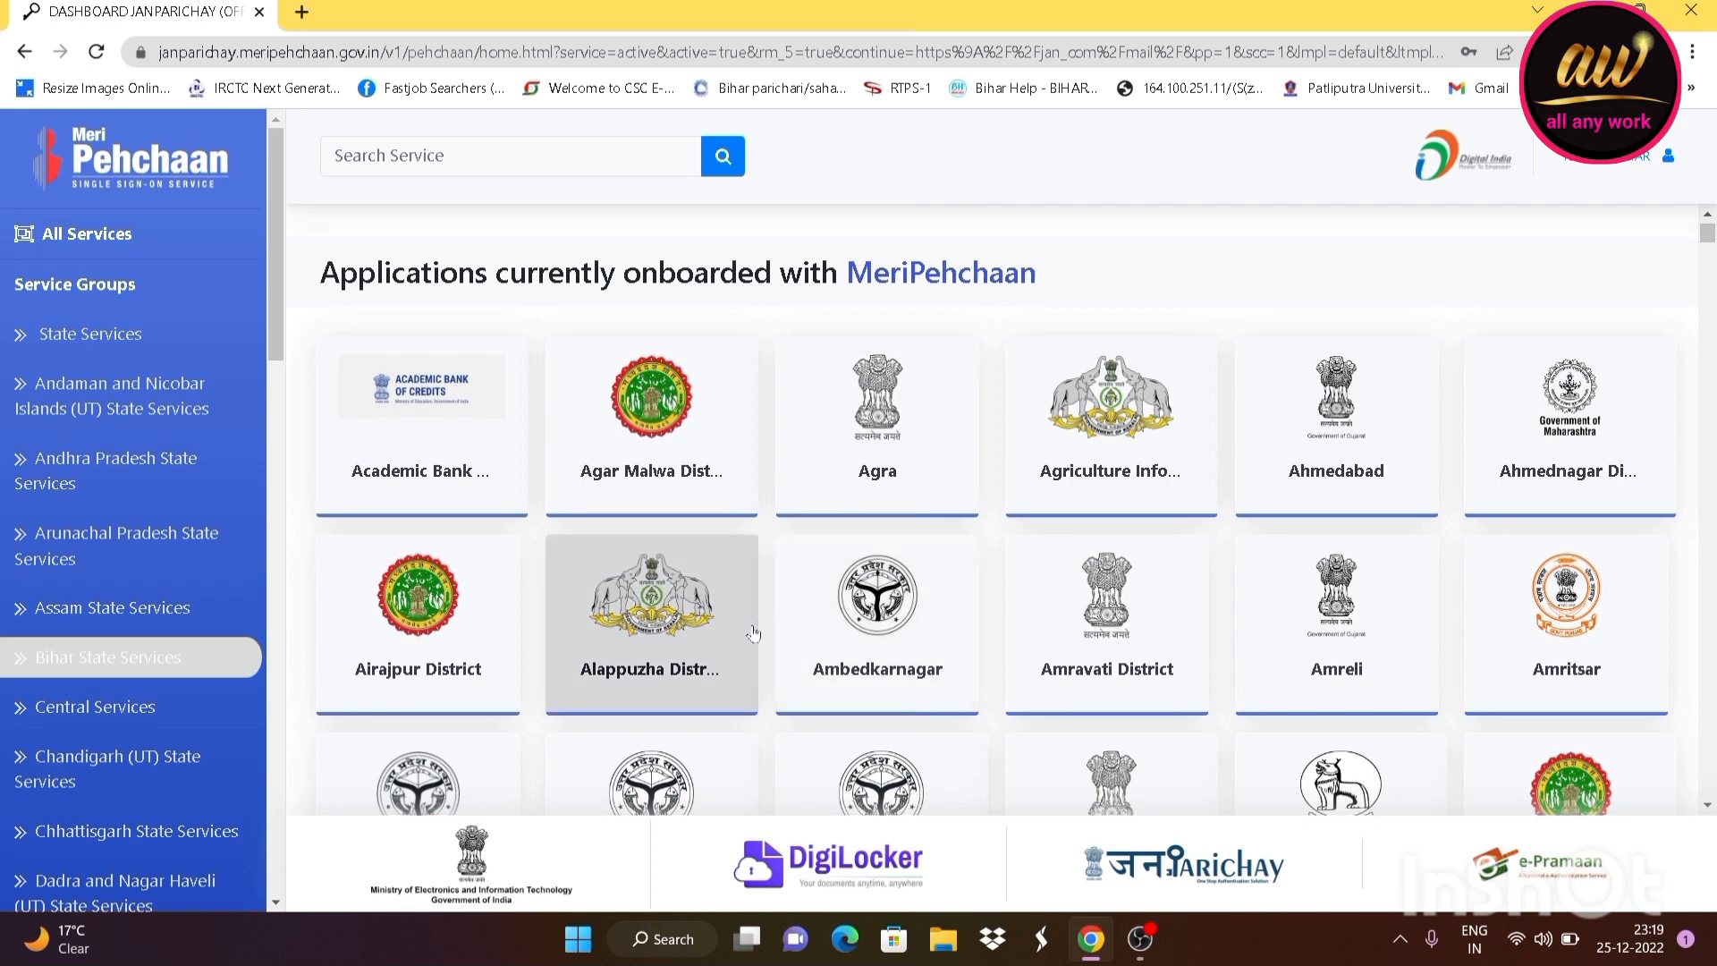
{"action": "scroll", "coordinate": [626, 630], "scroll_direction": "down", "scroll_amount": 3}
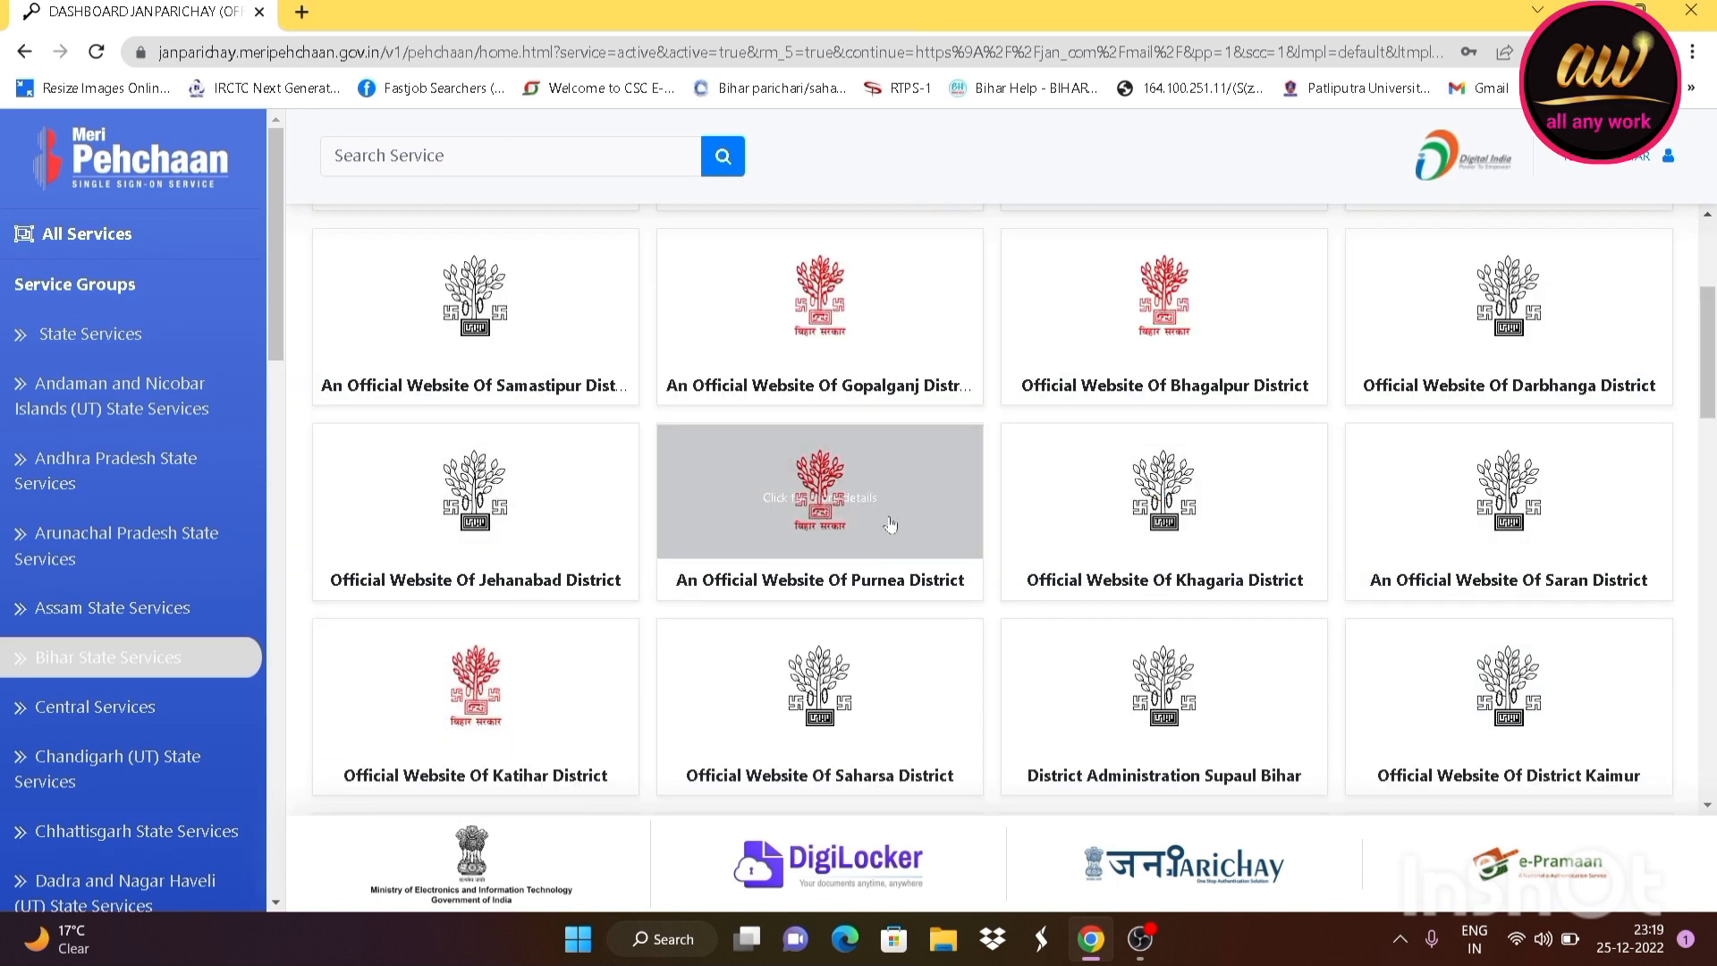
{"action": "scroll", "coordinate": [845, 563], "scroll_direction": "down", "scroll_amount": 3}
{"action": "scroll", "coordinate": [845, 563], "scroll_direction": "down", "scroll_amount": 10}
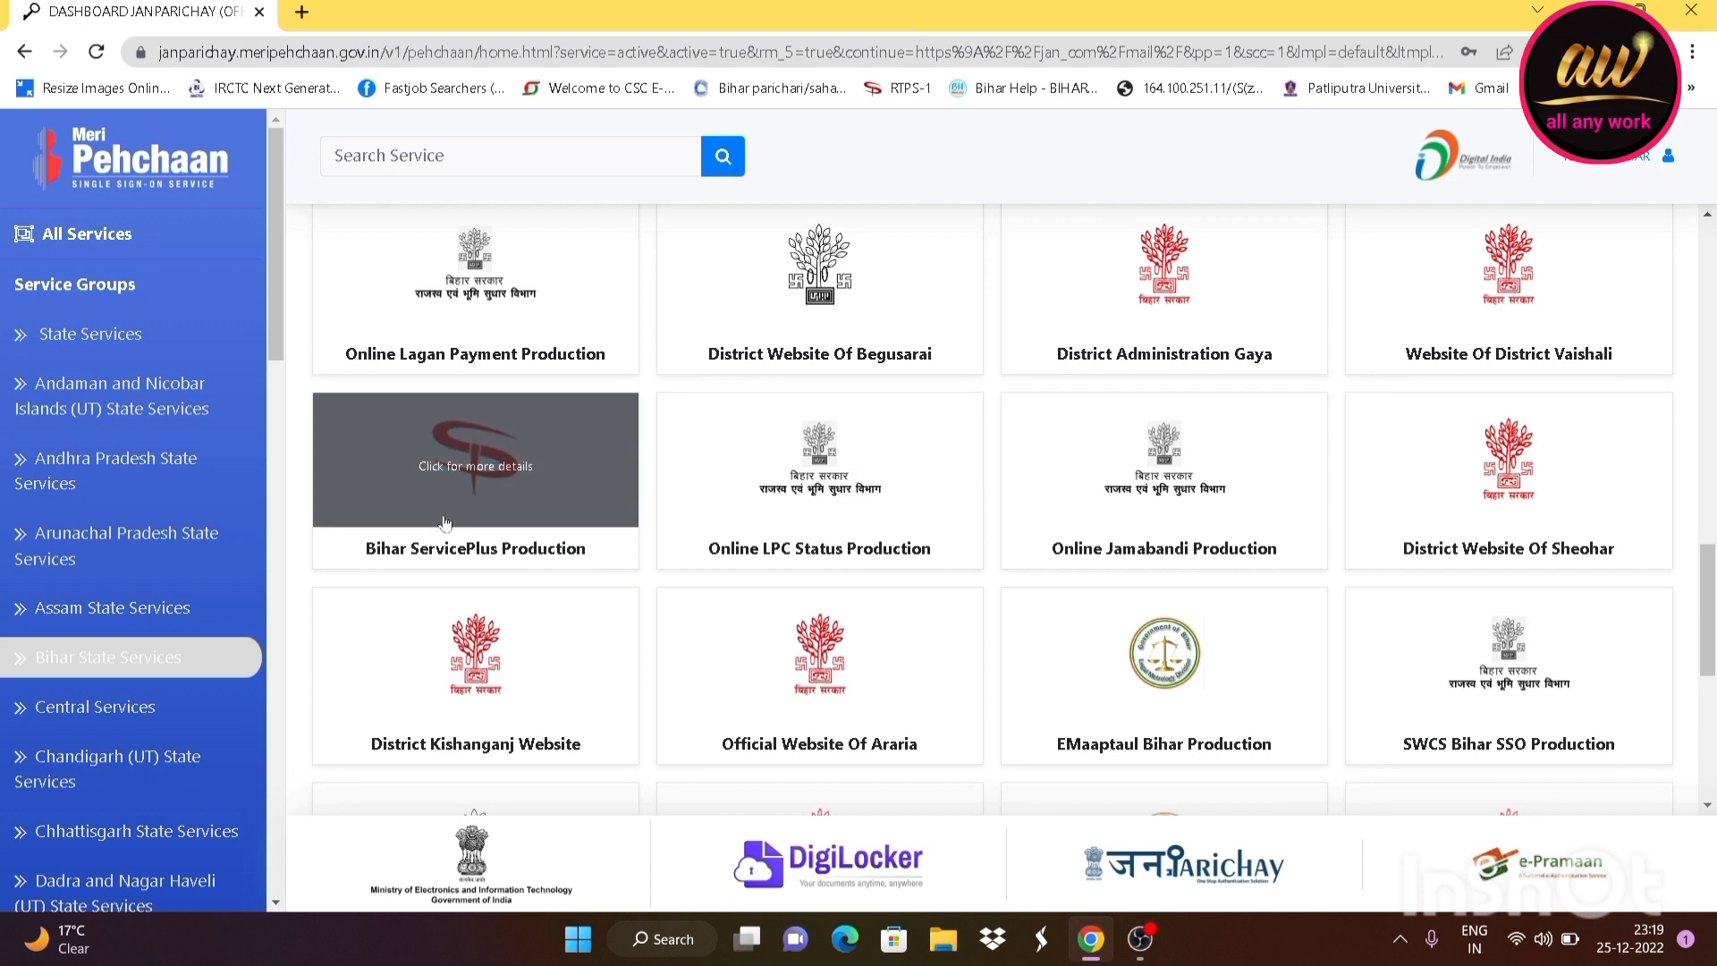
{"action": "left_click", "coordinate": [531, 561]}
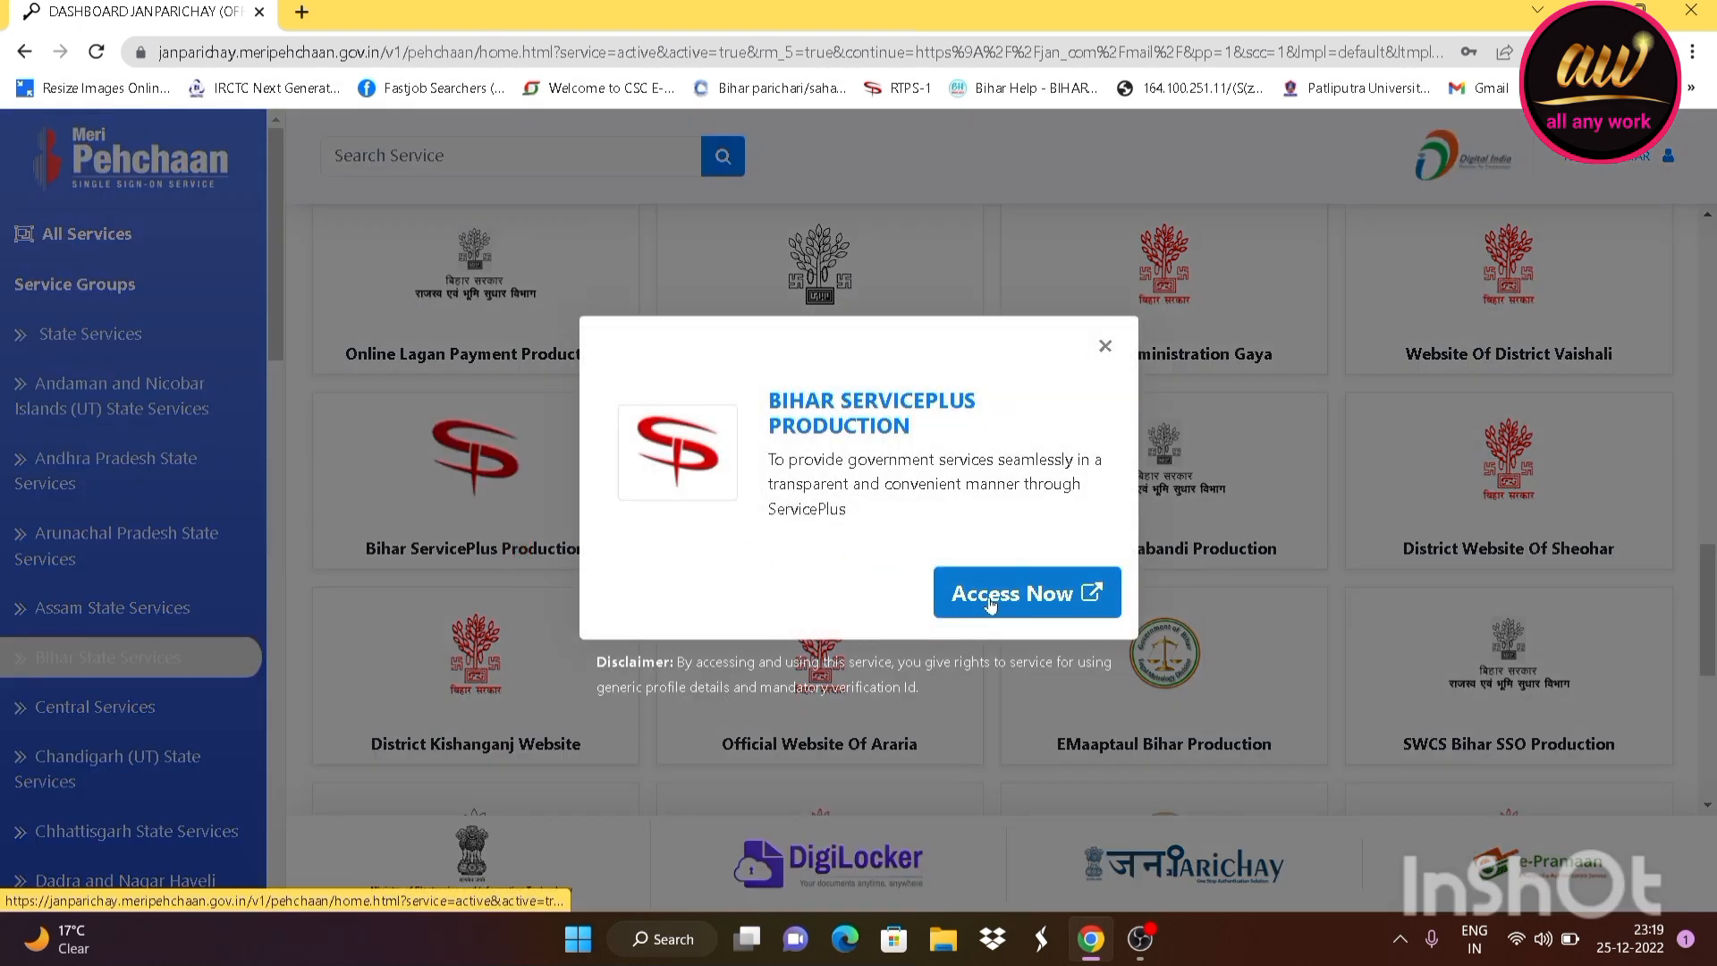
{"action": "left_click", "coordinate": [997, 602]}
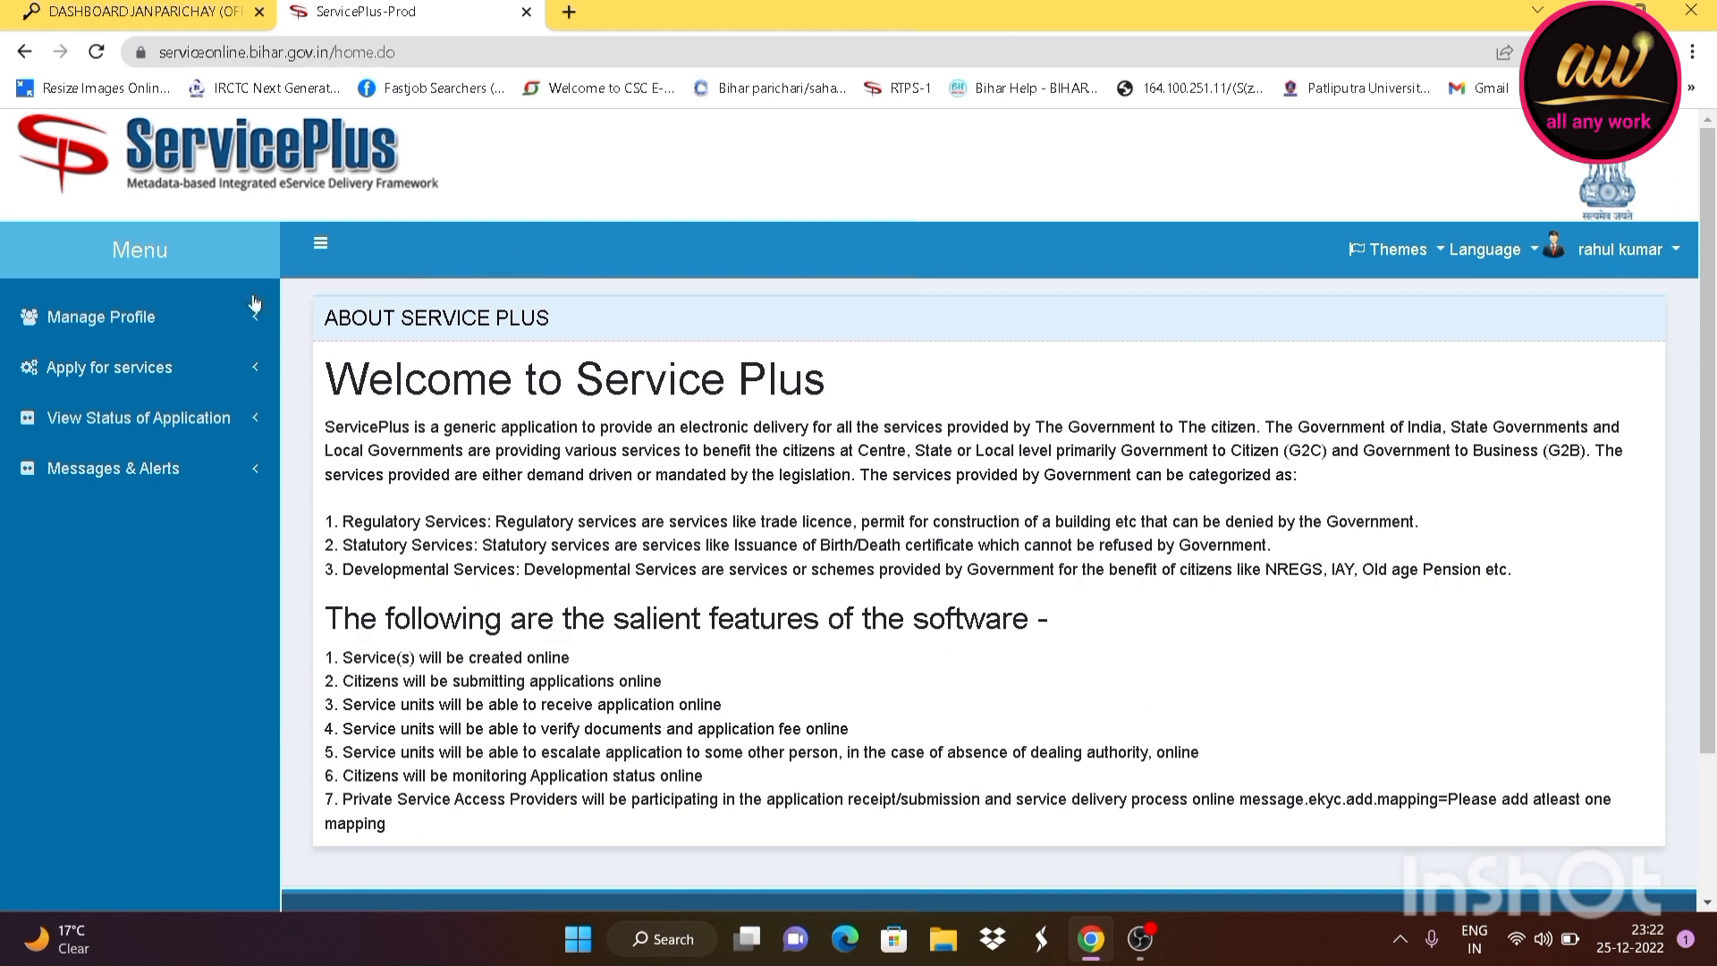
List all available services under Apply for services and go to page 4
{"action": "left_click", "coordinate": [91, 379]}
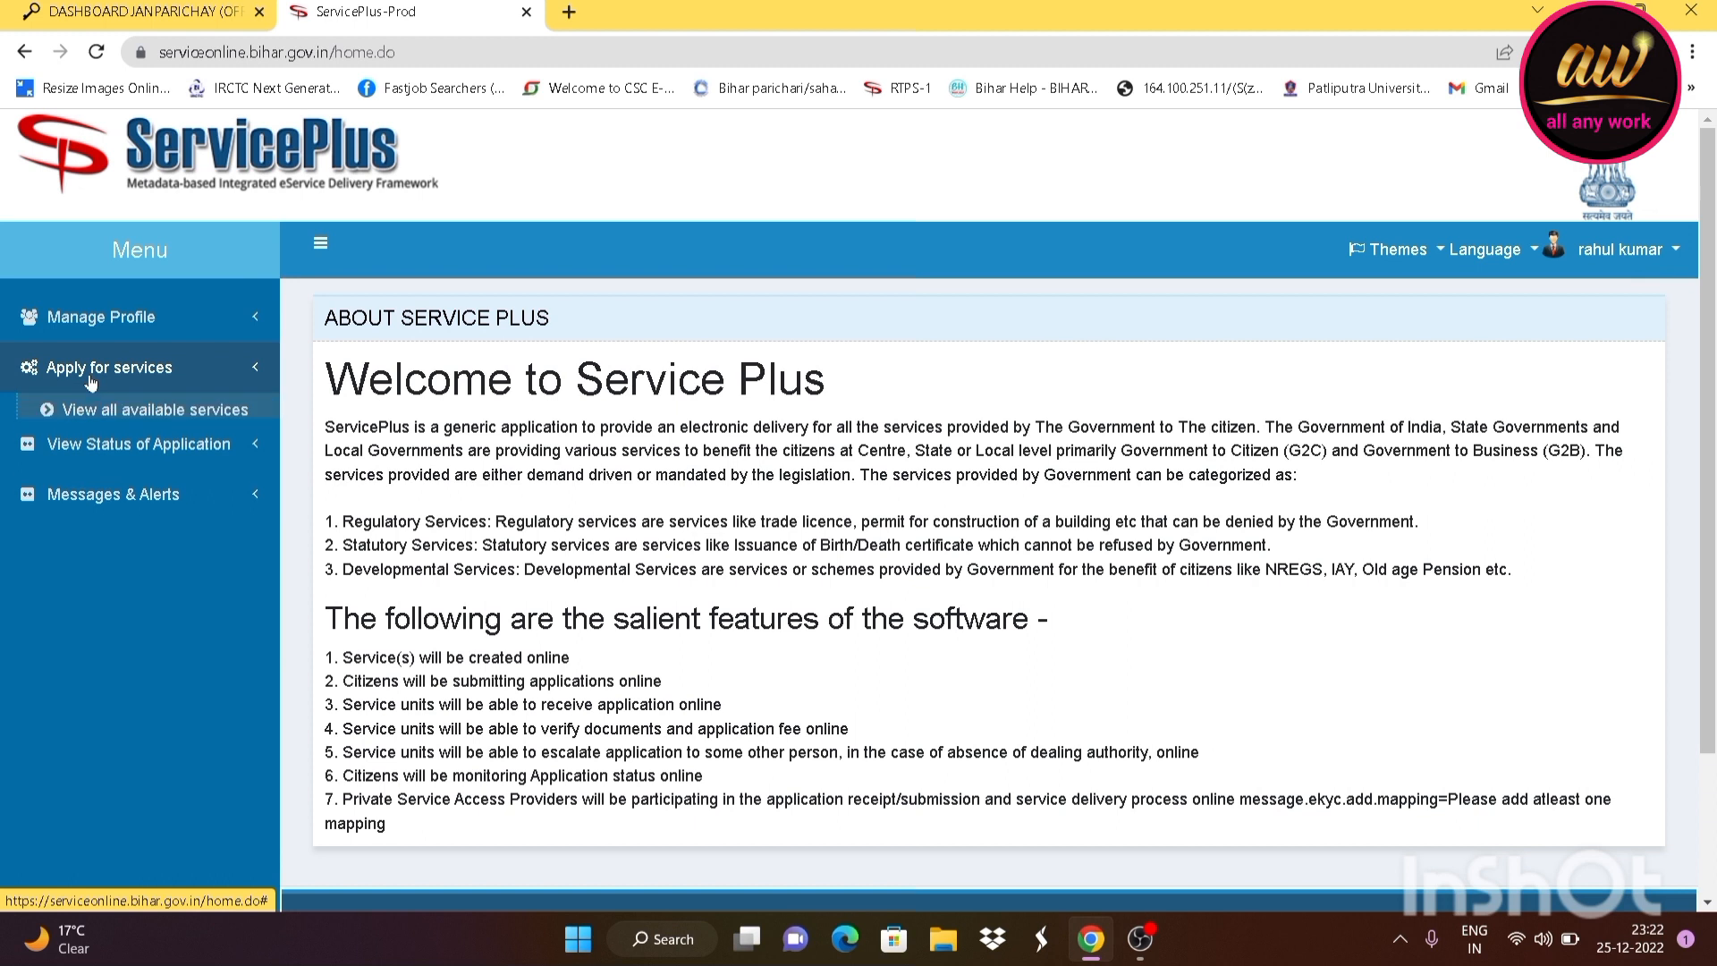
{"action": "left_click", "coordinate": [123, 418]}
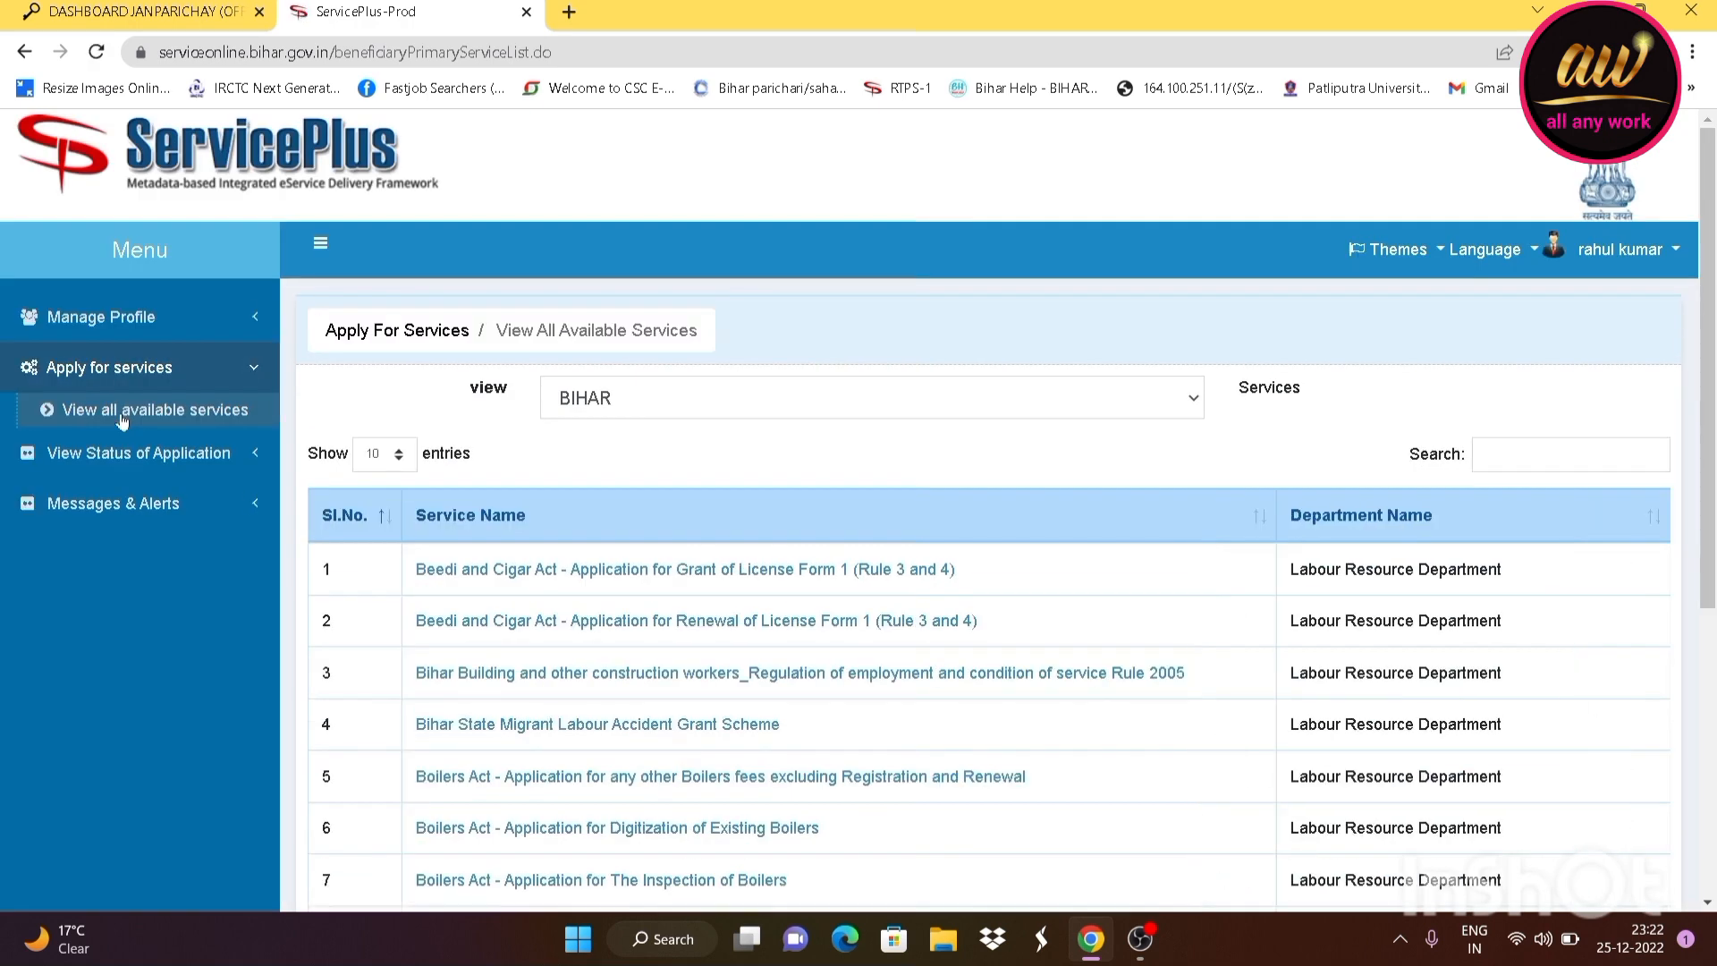
{"action": "scroll", "coordinate": [1238, 567], "scroll_direction": "down", "scroll_amount": 5}
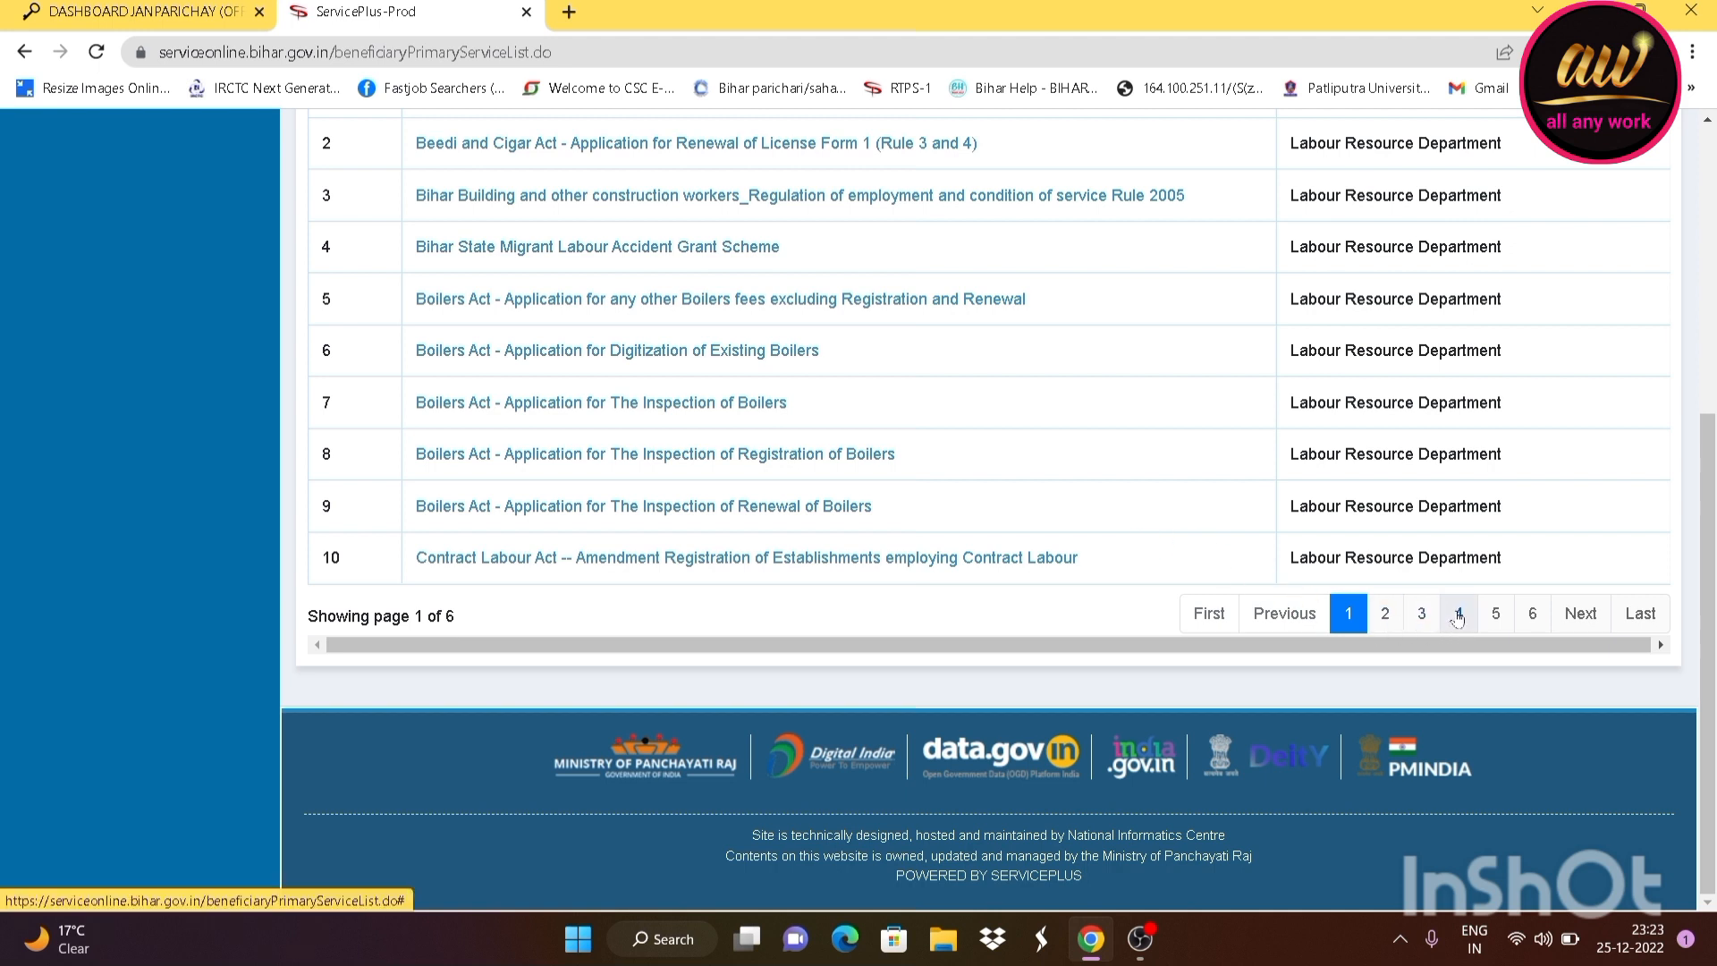
{"action": "left_click", "coordinate": [1458, 616]}
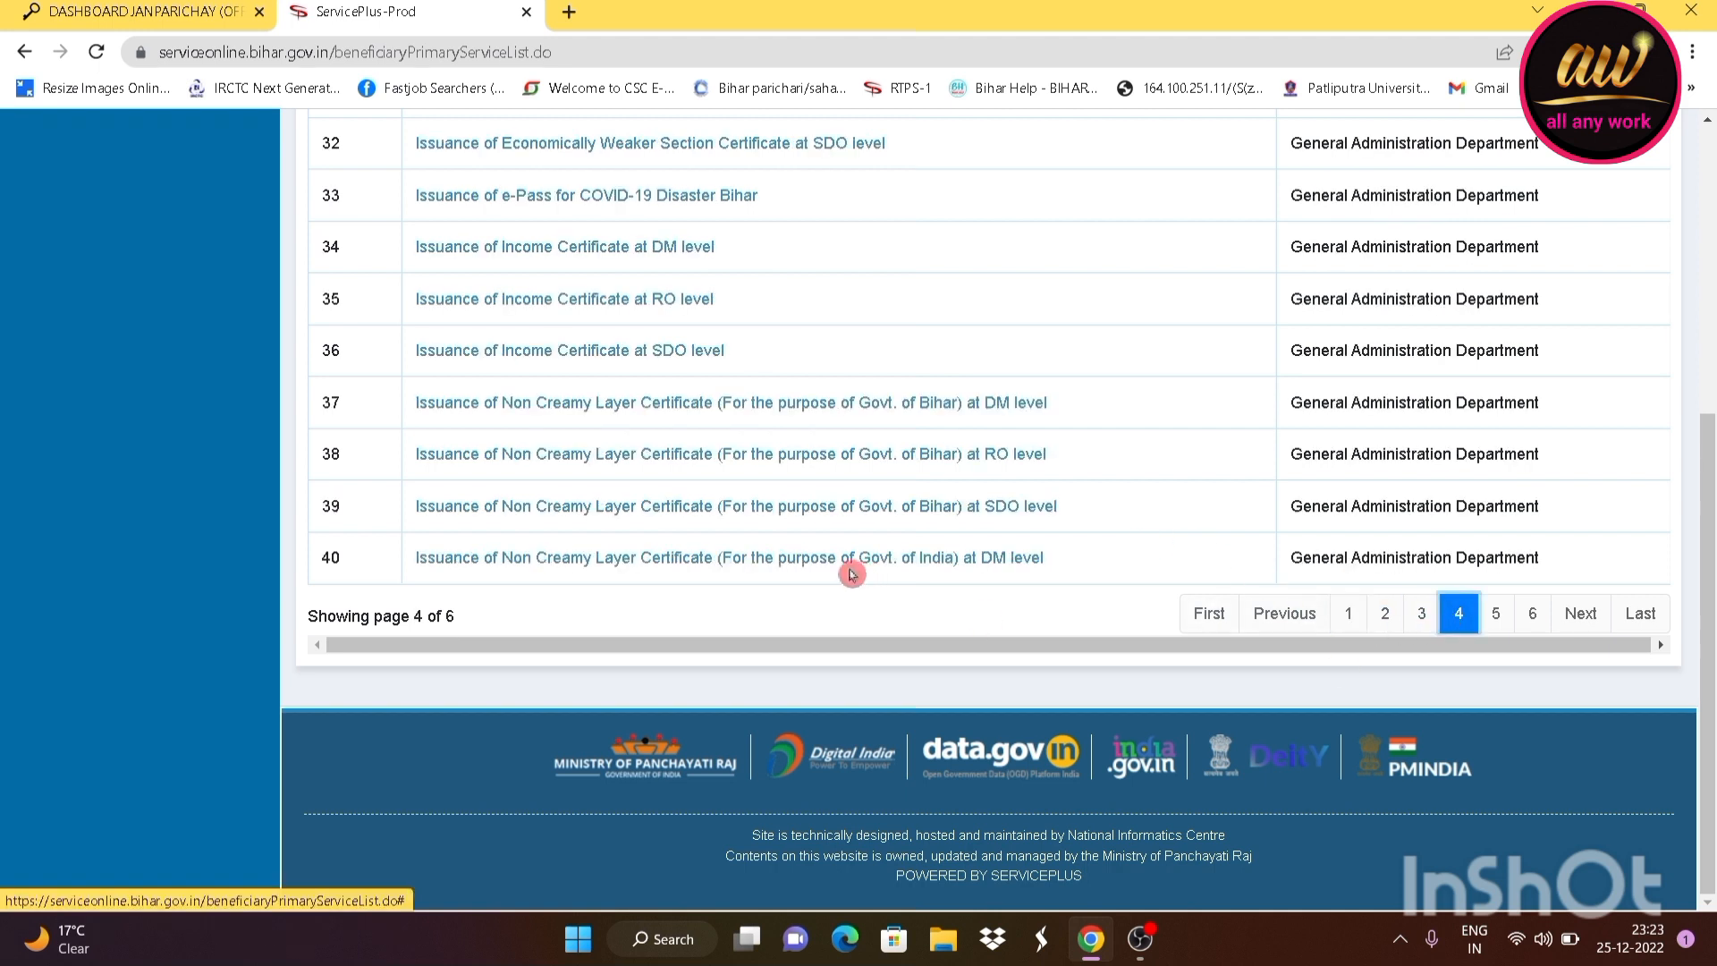
Open the Bihar Non Creamy Layer certificate service at SDO level
{"action": "scroll", "coordinate": [787, 527], "scroll_direction": "up", "scroll_amount": 1}
{"action": "scroll", "coordinate": [781, 521], "scroll_direction": "up", "scroll_amount": 2}
{"action": "scroll", "coordinate": [755, 550], "scroll_direction": "down", "scroll_amount": 1}
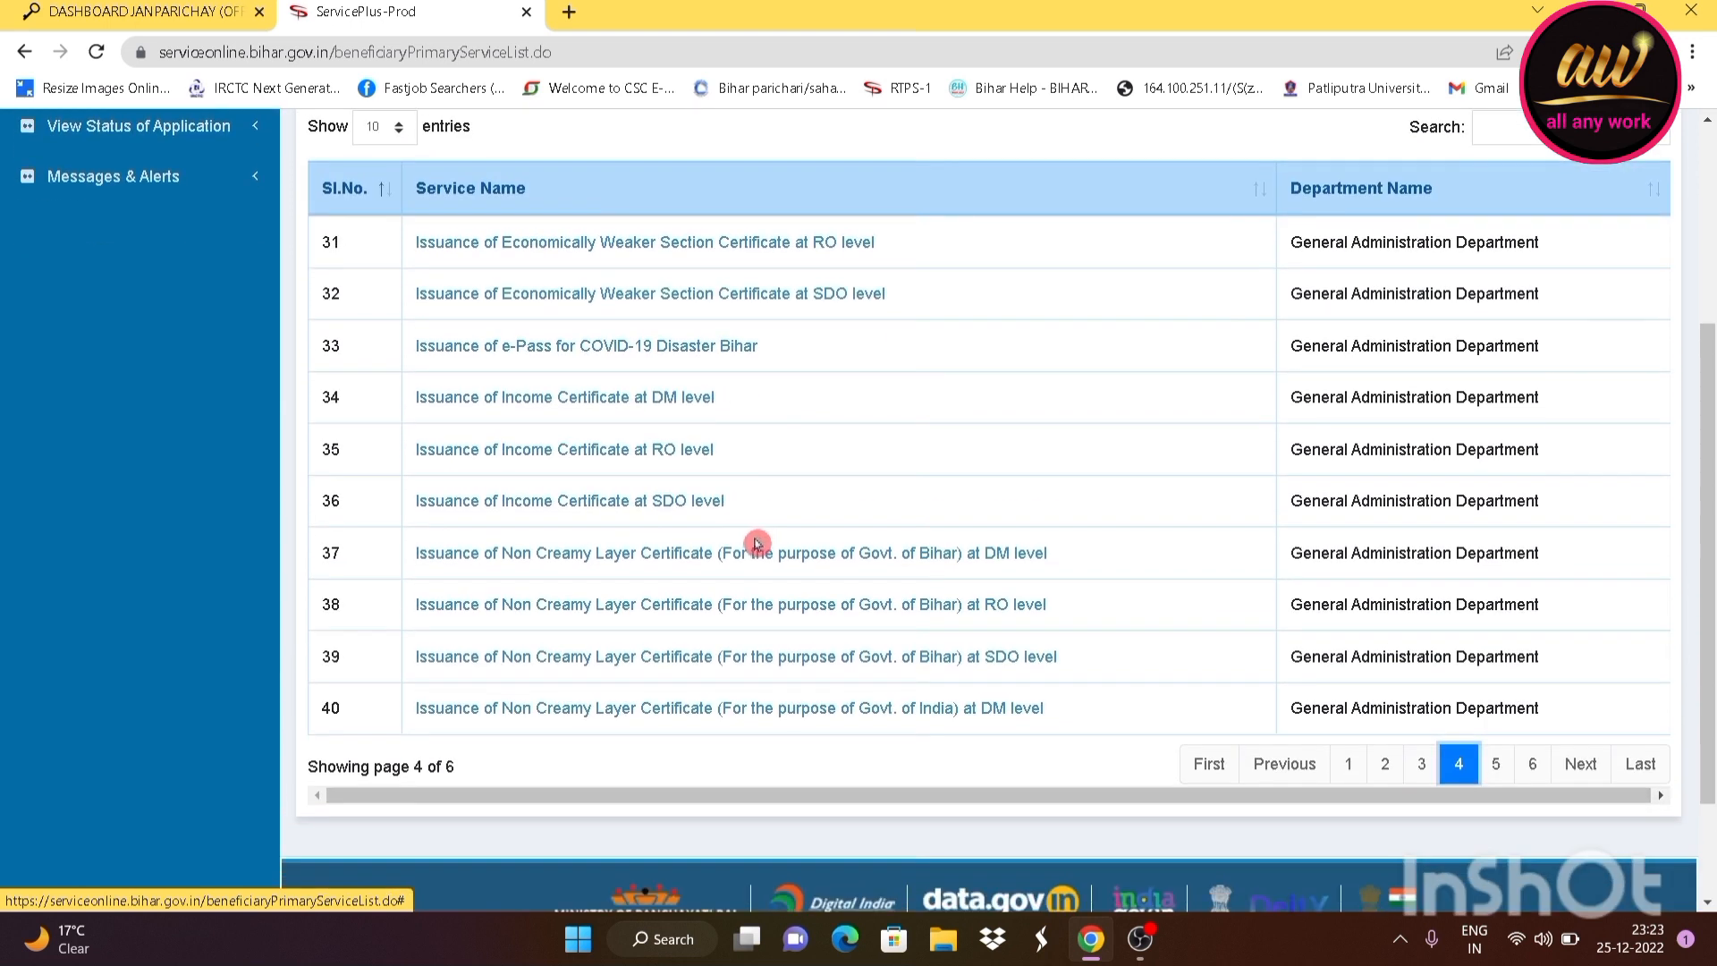
{"action": "scroll", "coordinate": [752, 570], "scroll_direction": "down", "scroll_amount": 1}
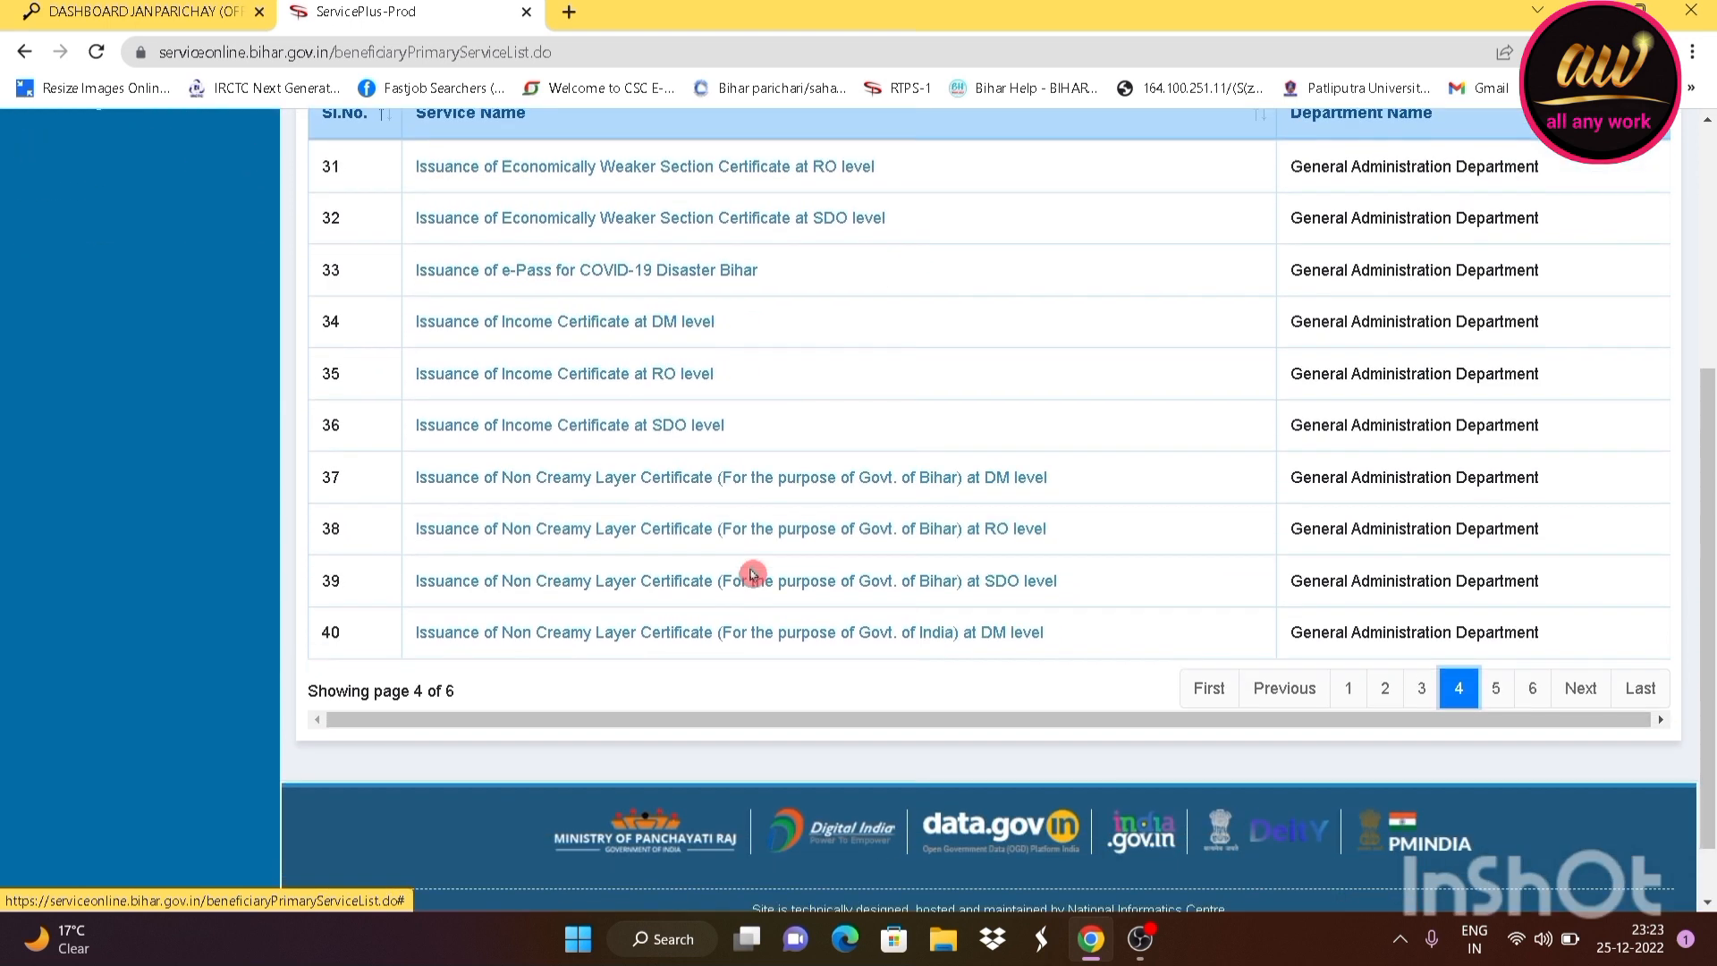
{"action": "left_click", "coordinate": [751, 573]}
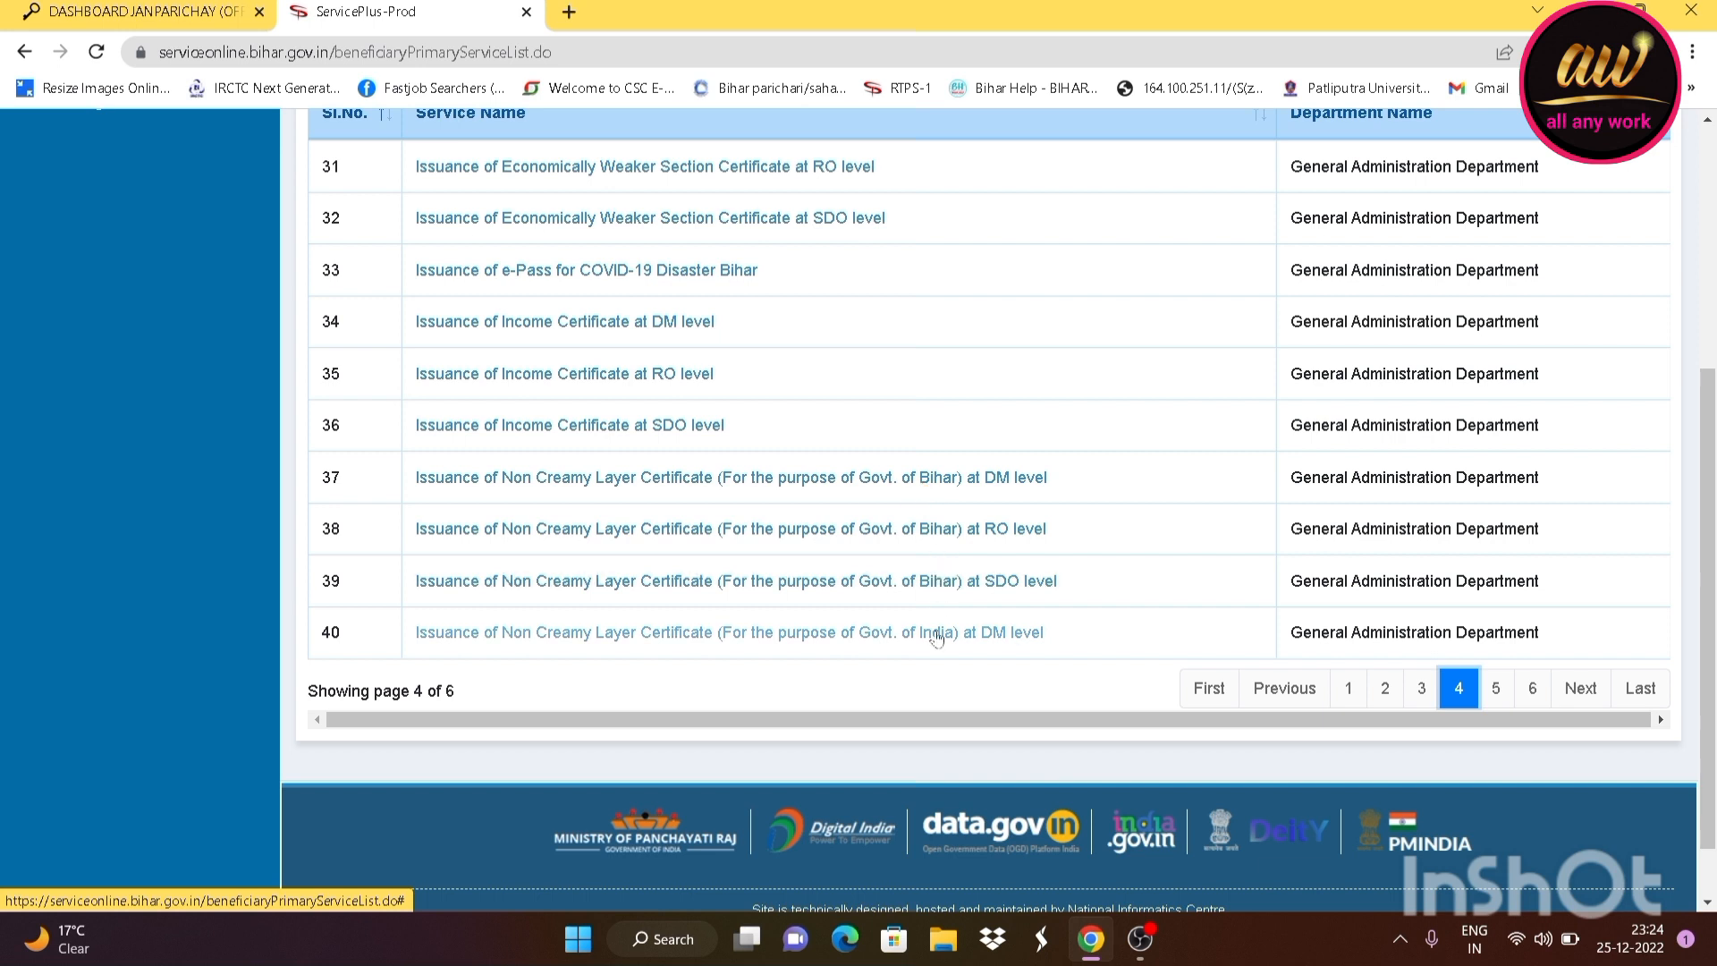
{"action": "left_click", "coordinate": [826, 545]}
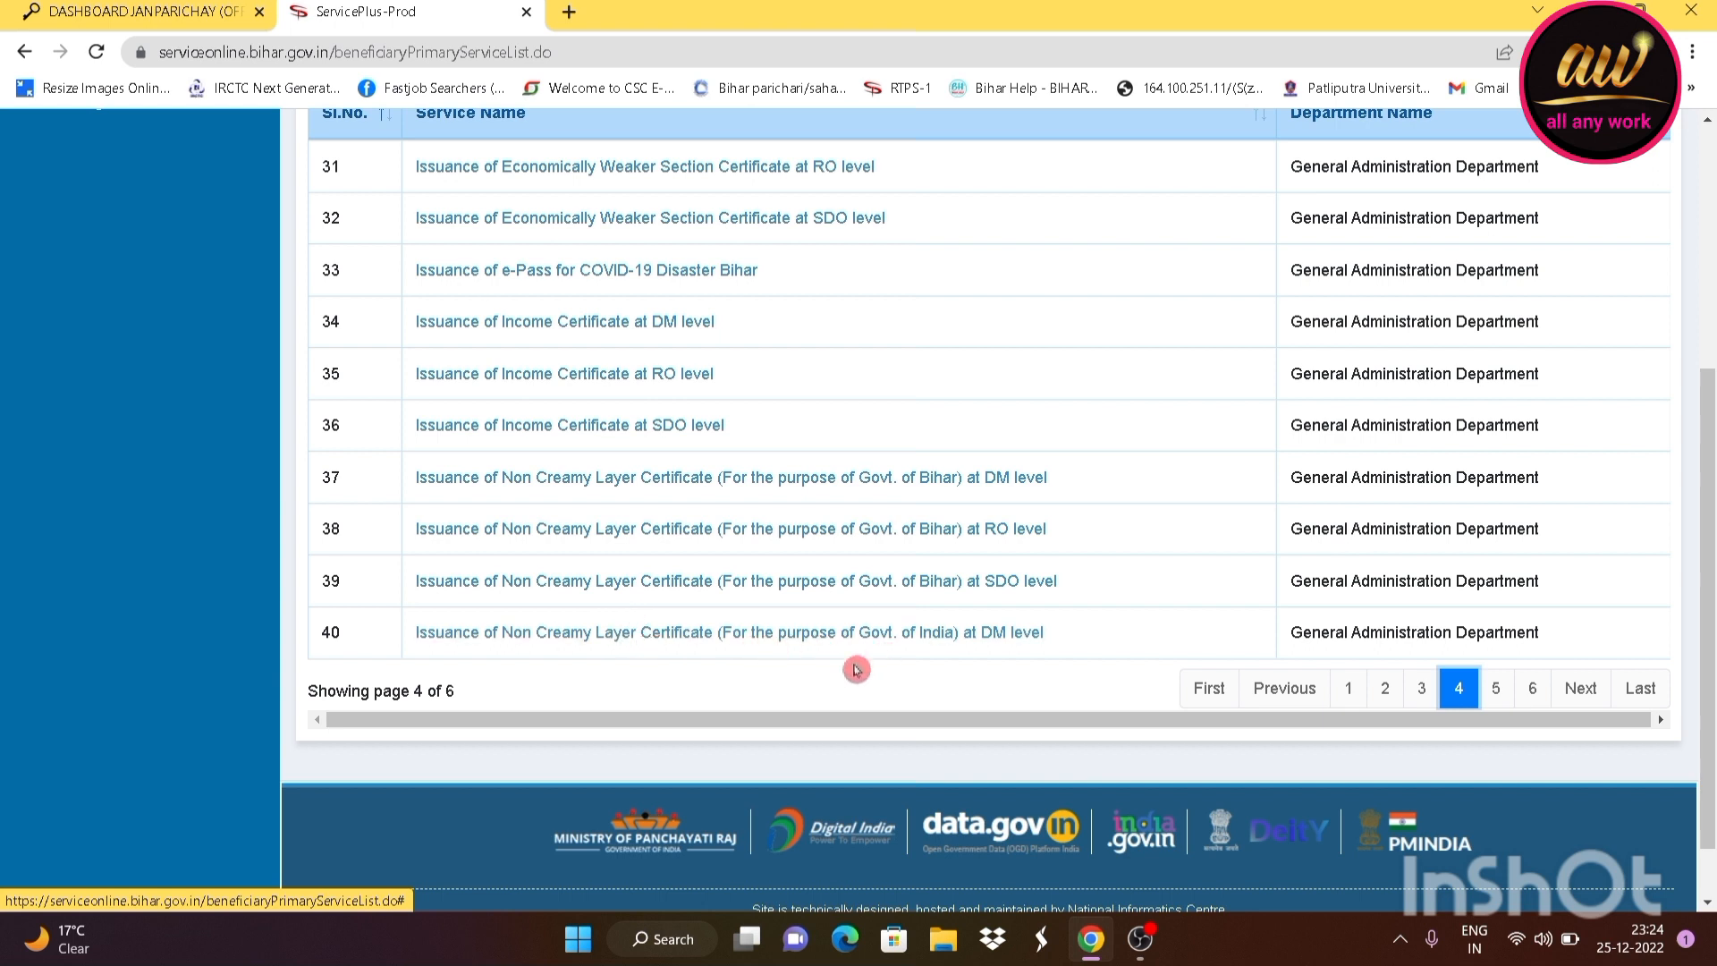
{"action": "left_click", "coordinate": [937, 644]}
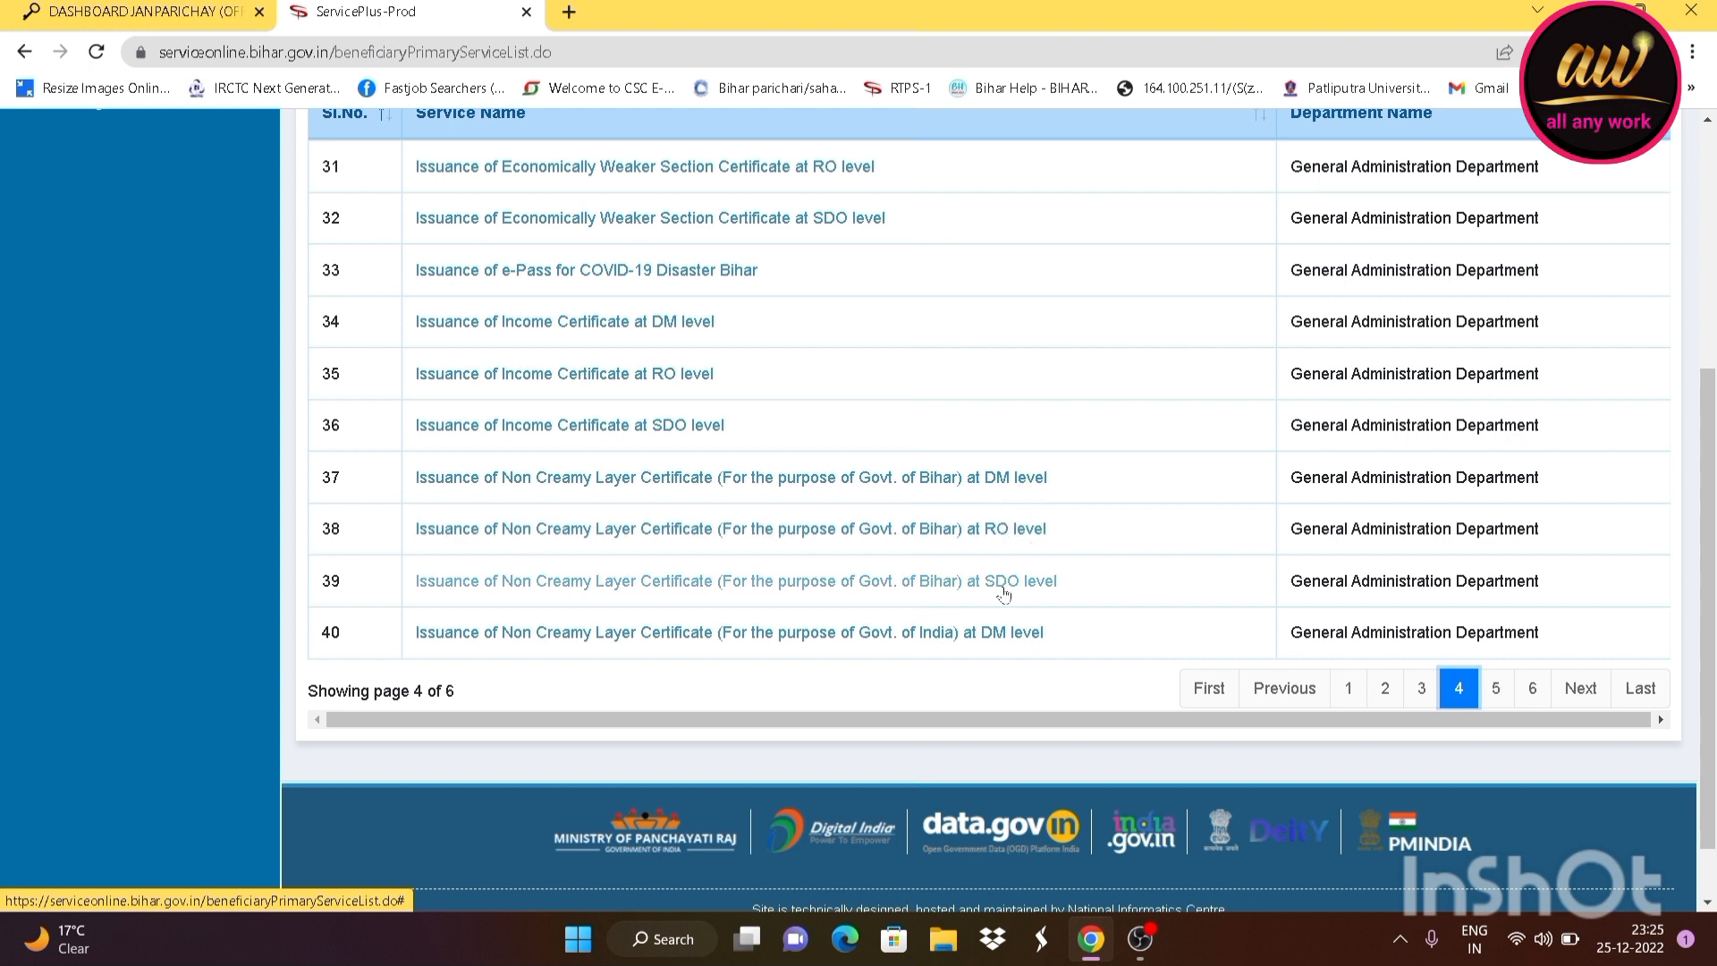
{"action": "scroll", "coordinate": [1003, 594], "scroll_direction": "down", "scroll_amount": 1}
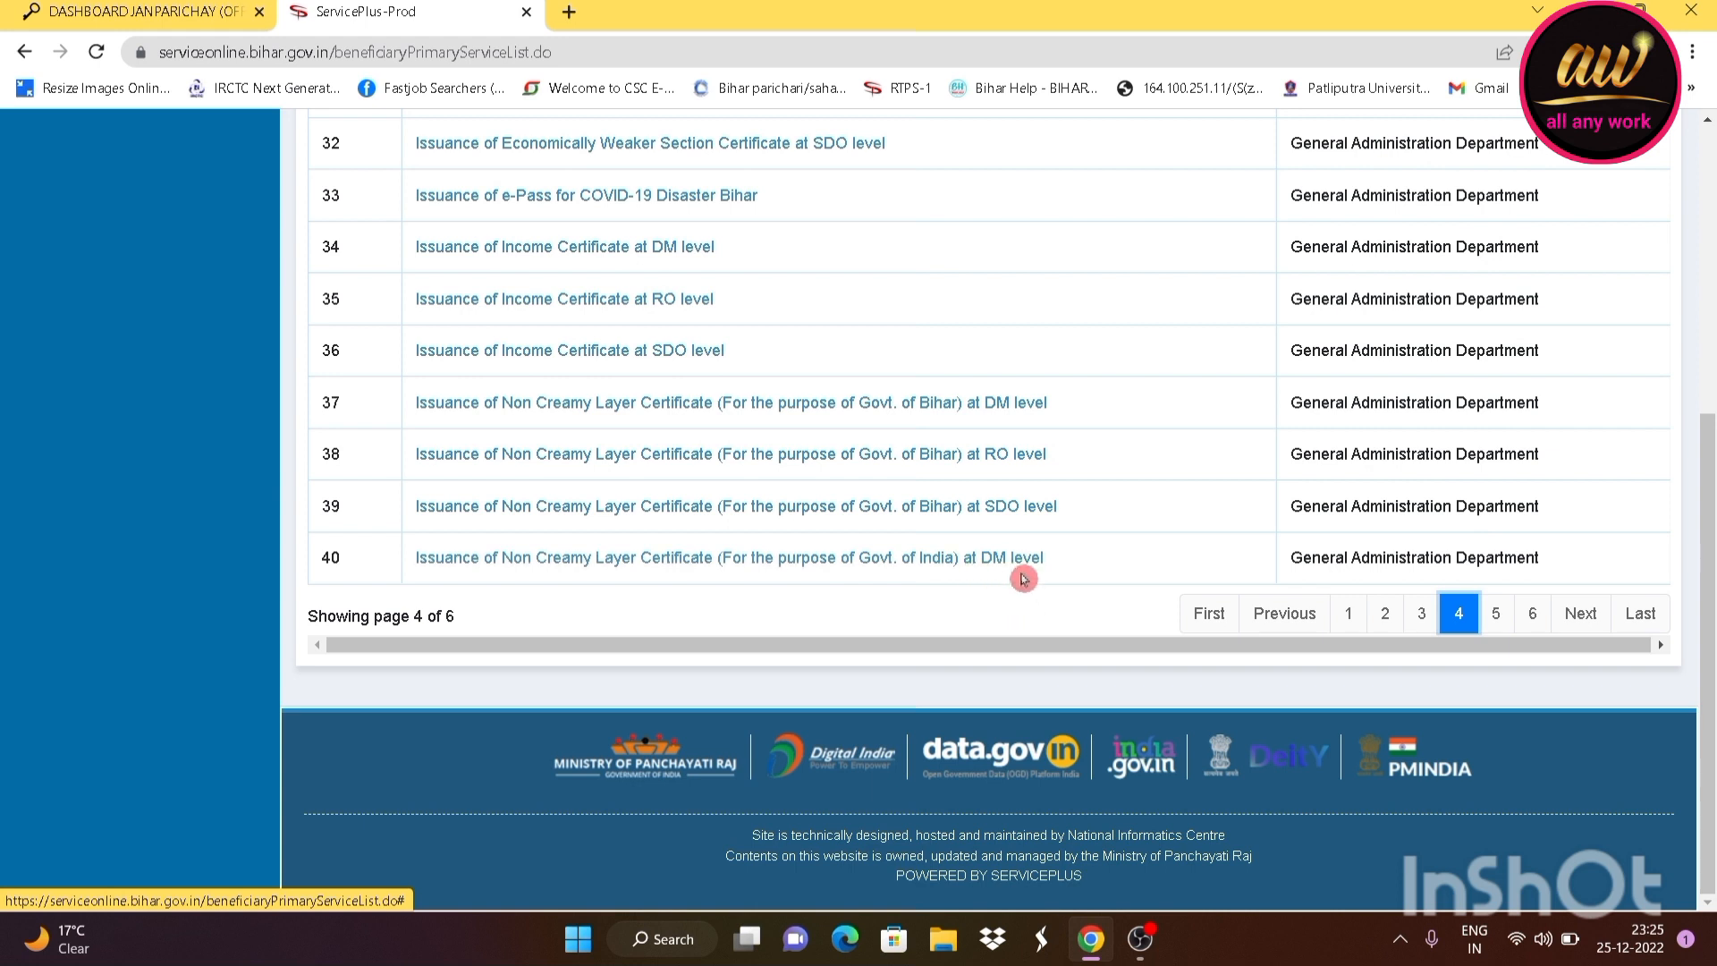
Go to page 5 of the services list and look through its entries
{"action": "left_click", "coordinate": [1495, 613]}
{"action": "scroll", "coordinate": [806, 414], "scroll_direction": "up", "scroll_amount": 2}
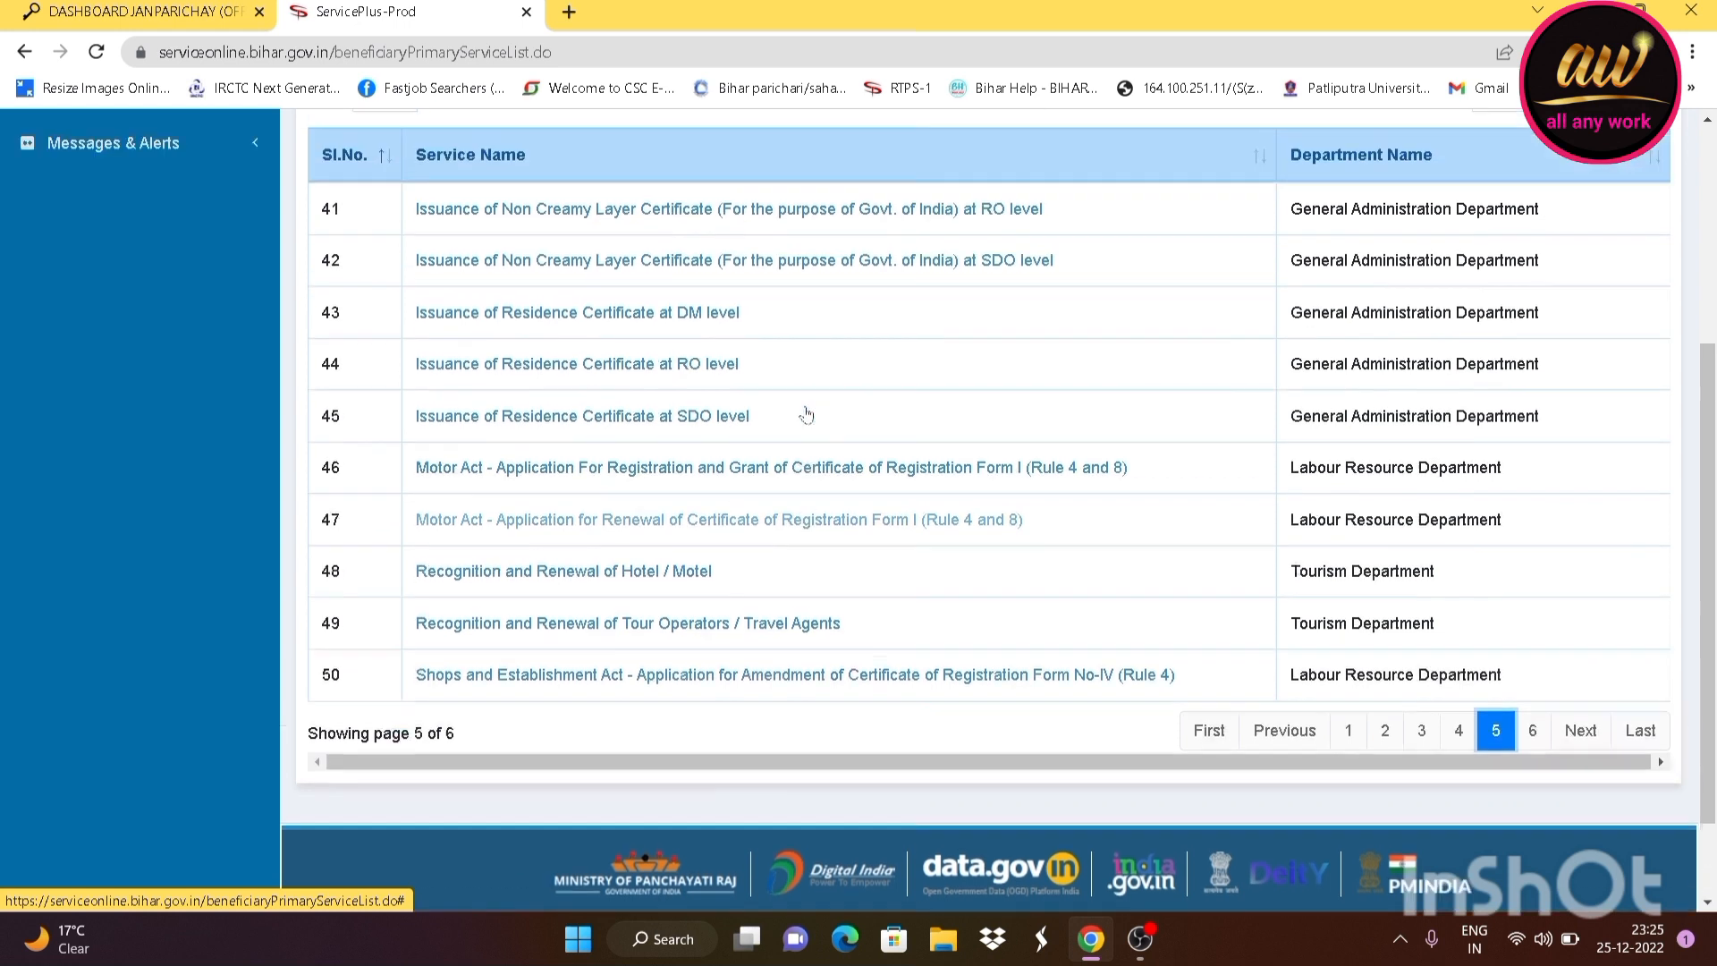
{"action": "scroll", "coordinate": [807, 417], "scroll_direction": "up", "scroll_amount": 3}
{"action": "scroll", "coordinate": [802, 425], "scroll_direction": "down", "scroll_amount": 2}
{"action": "scroll", "coordinate": [796, 430], "scroll_direction": "up", "scroll_amount": 1}
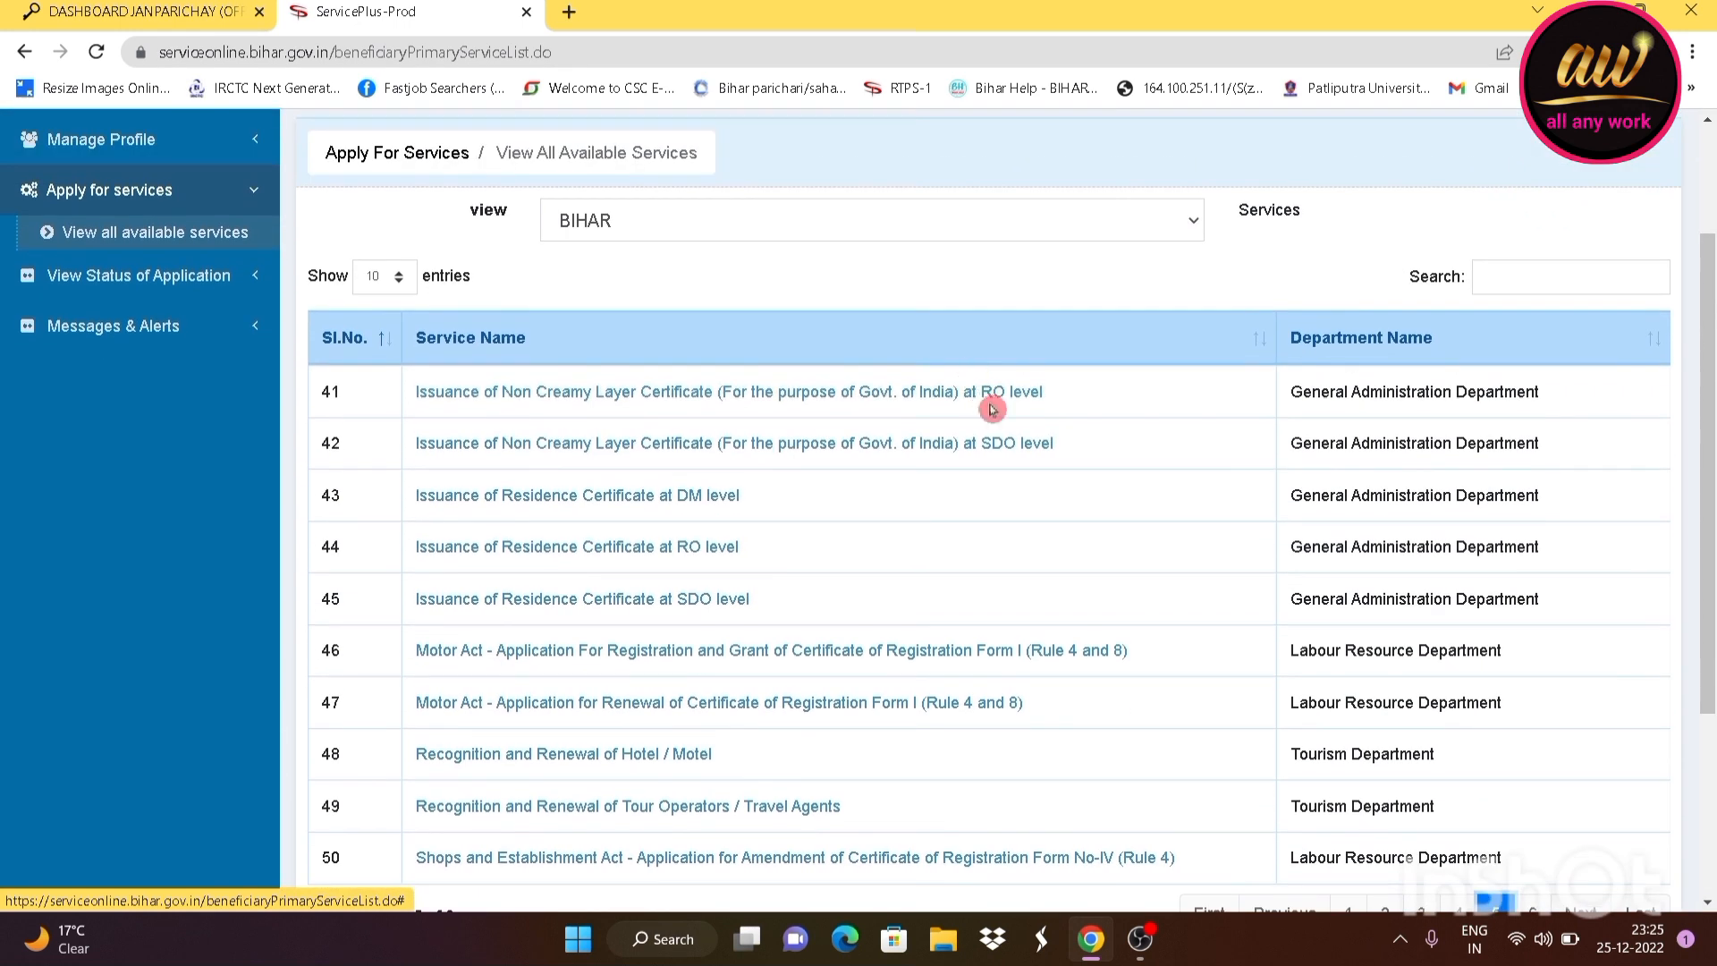
{"action": "scroll", "coordinate": [997, 450], "scroll_direction": "down", "scroll_amount": 2}
{"action": "left_click", "coordinate": [966, 365]}
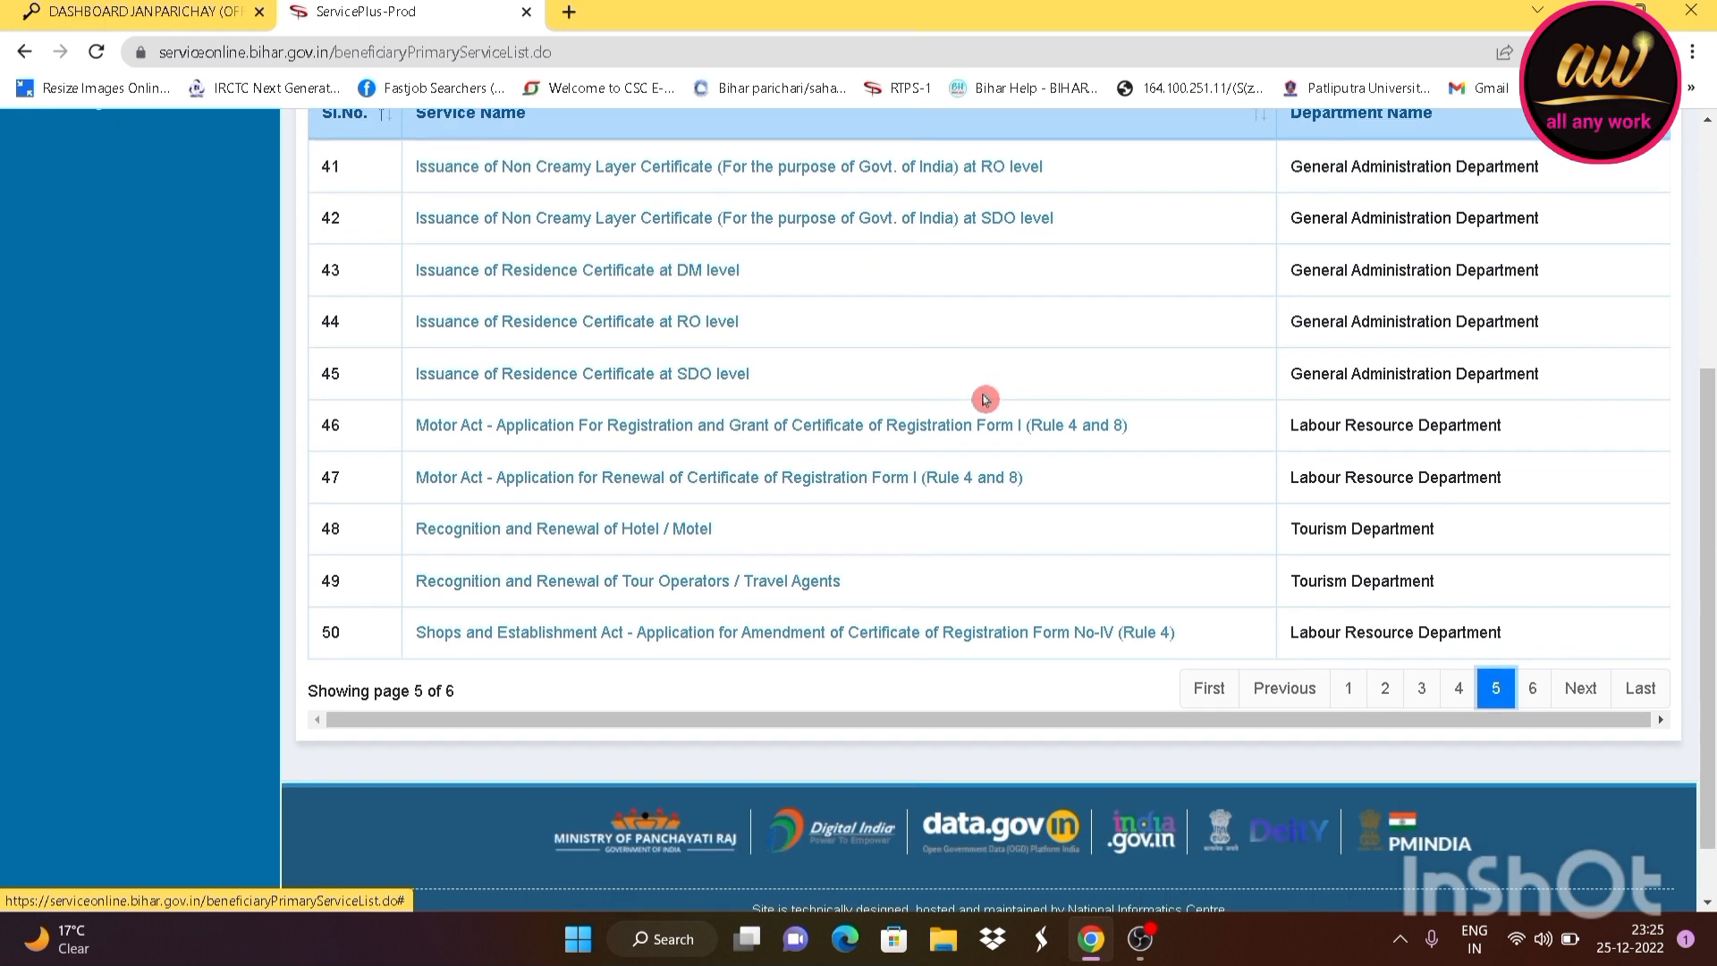
{"action": "scroll", "coordinate": [1027, 416], "scroll_direction": "up", "scroll_amount": 1}
{"action": "scroll", "coordinate": [1422, 706], "scroll_direction": "up", "scroll_amount": 1}
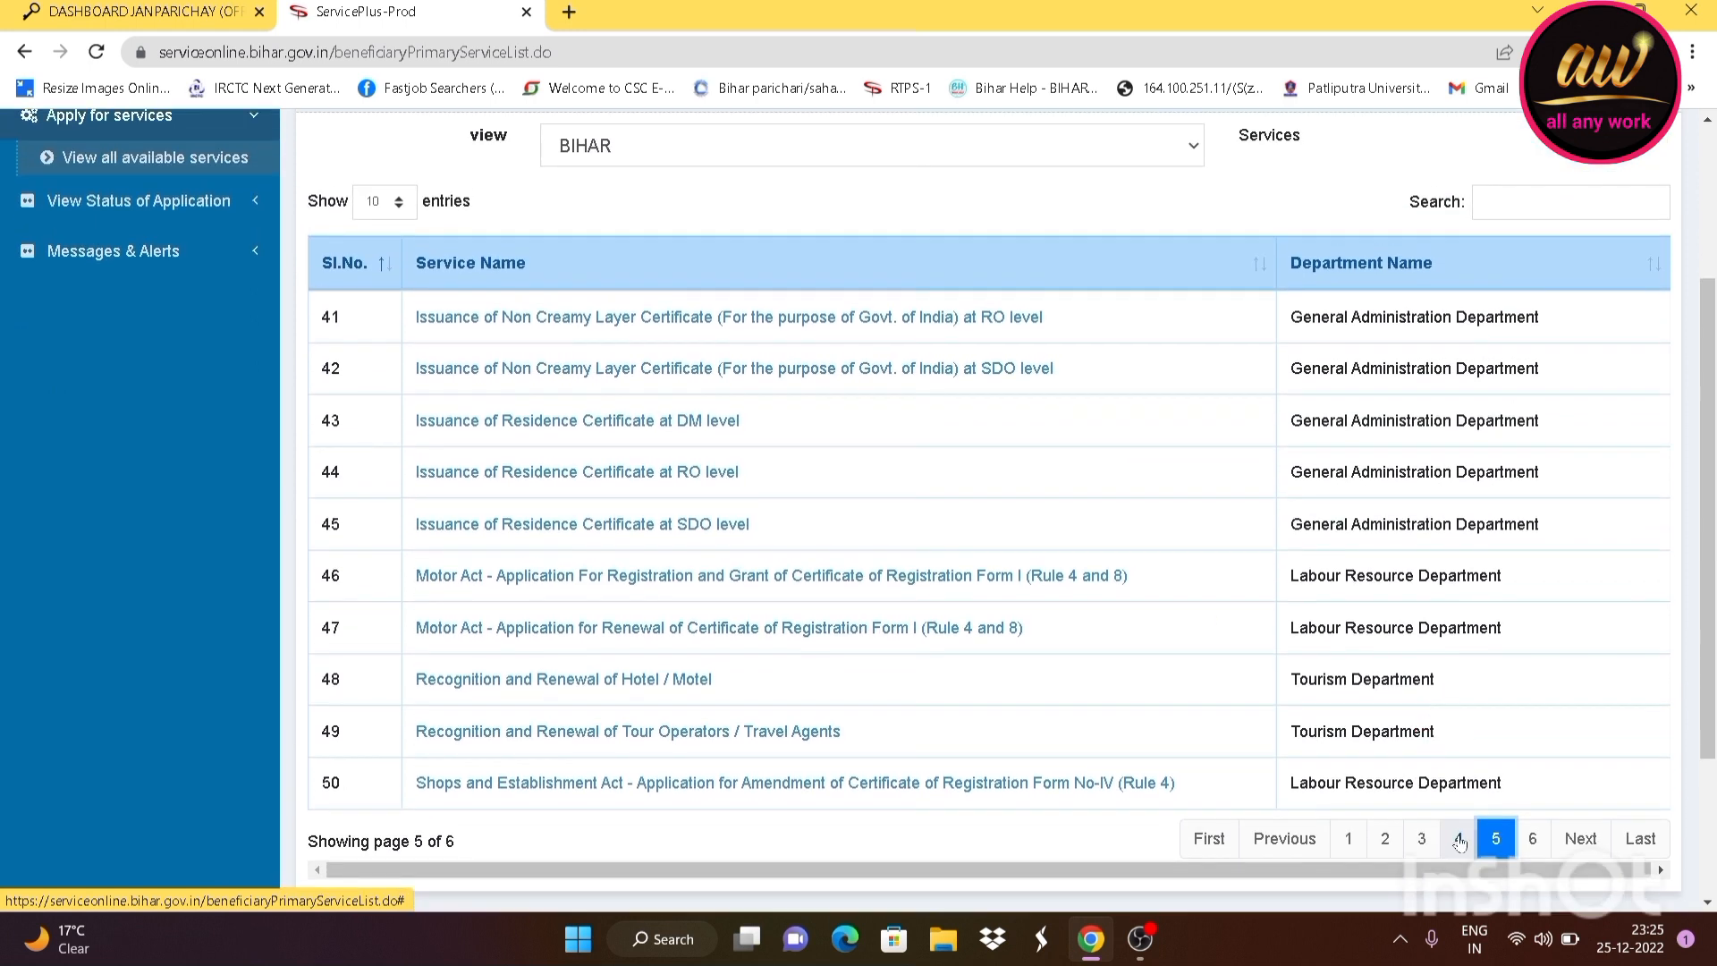
Return to page 4, then back to page 5 showing entries 41–50
{"action": "left_click", "coordinate": [1458, 836]}
{"action": "scroll", "coordinate": [801, 493], "scroll_direction": "down", "scroll_amount": 2}
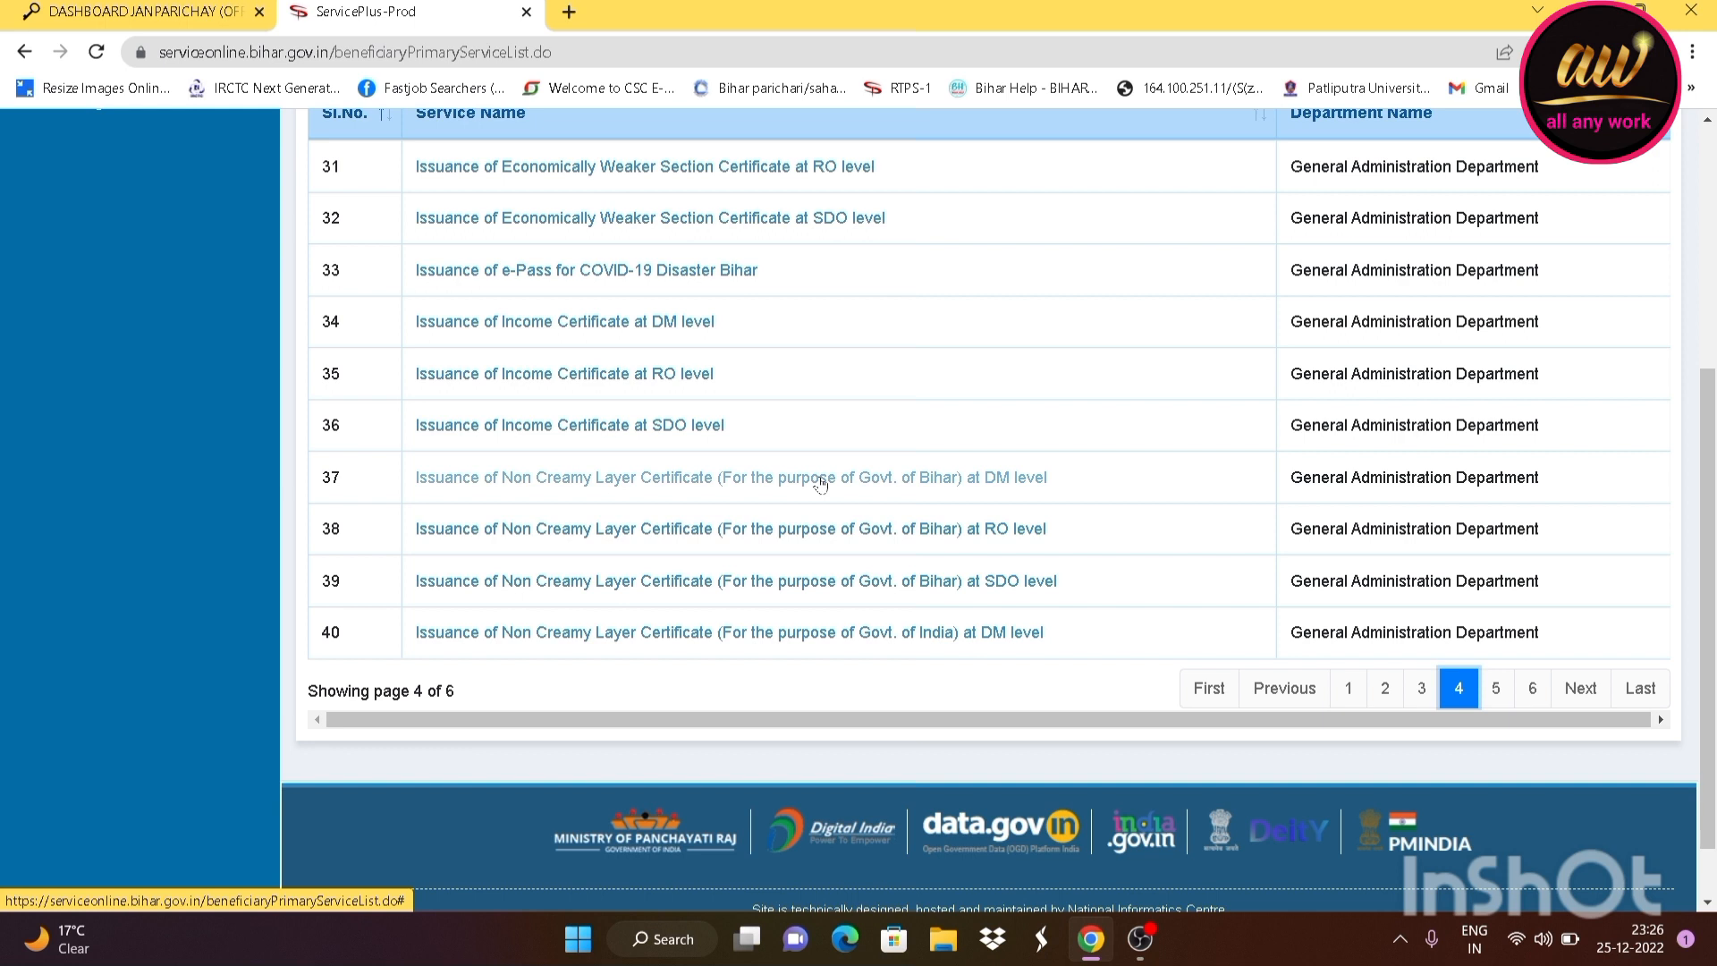
{"action": "left_click", "coordinate": [1496, 690]}
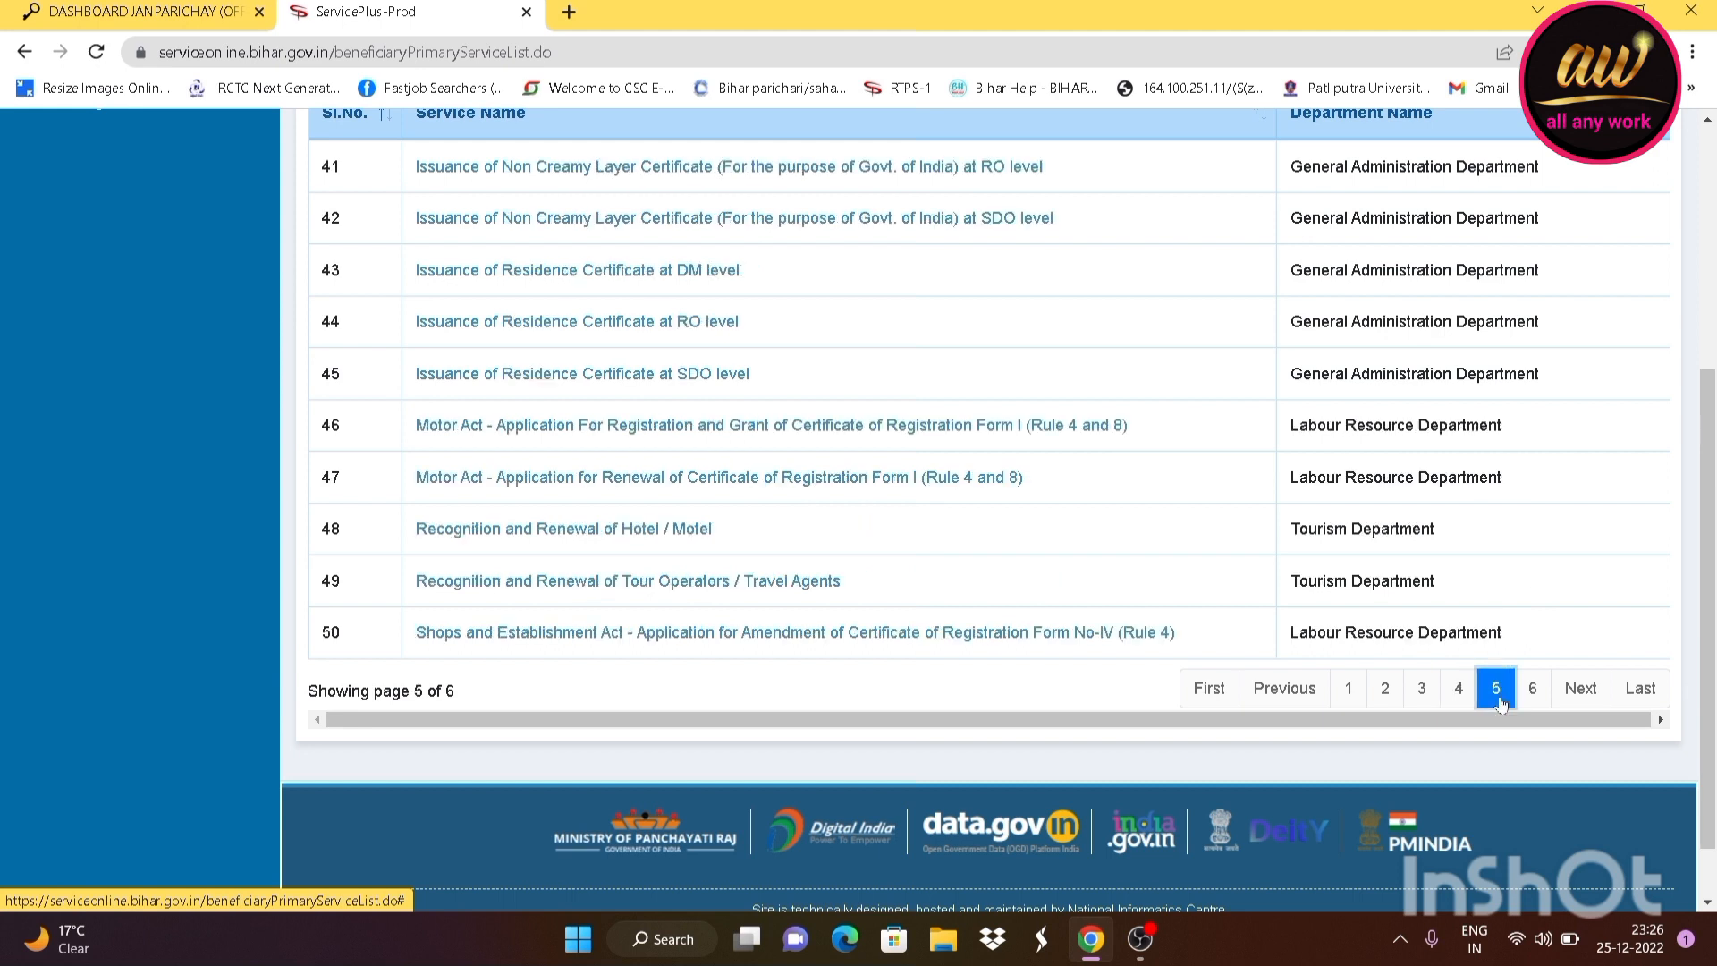
{"action": "scroll", "coordinate": [862, 480], "scroll_direction": "up", "scroll_amount": 2}
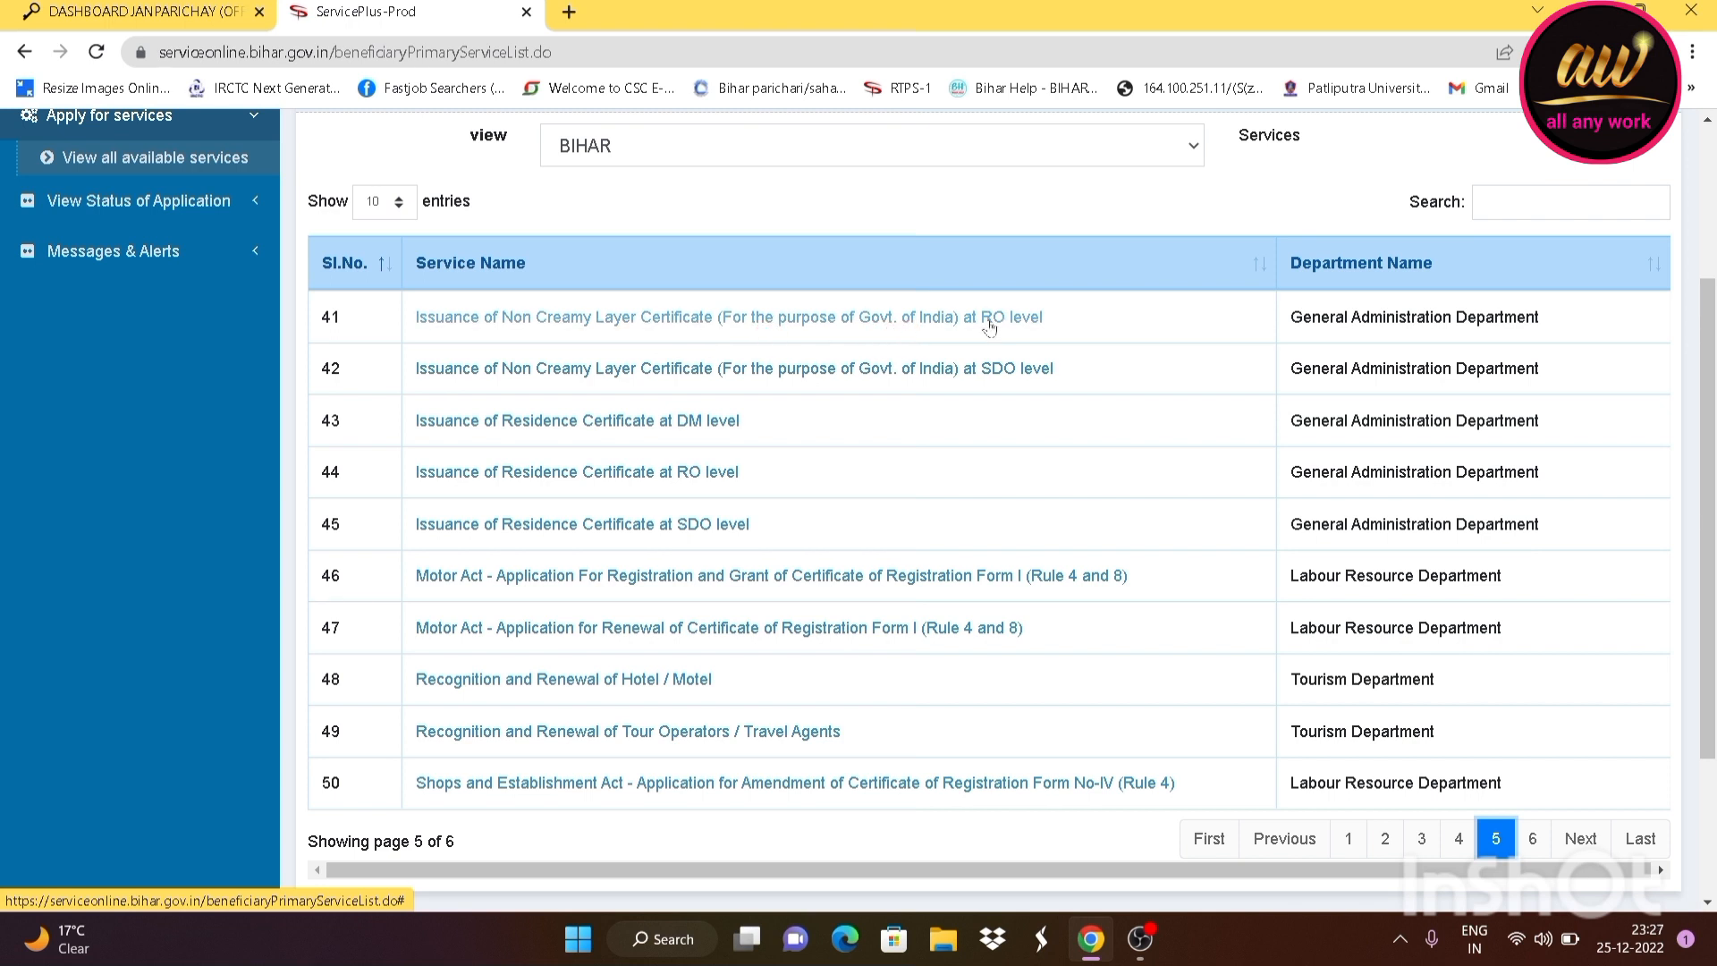
Open the RO-level OBC Non Creamy Layer Certificate application form
{"action": "left_click", "coordinate": [995, 326]}
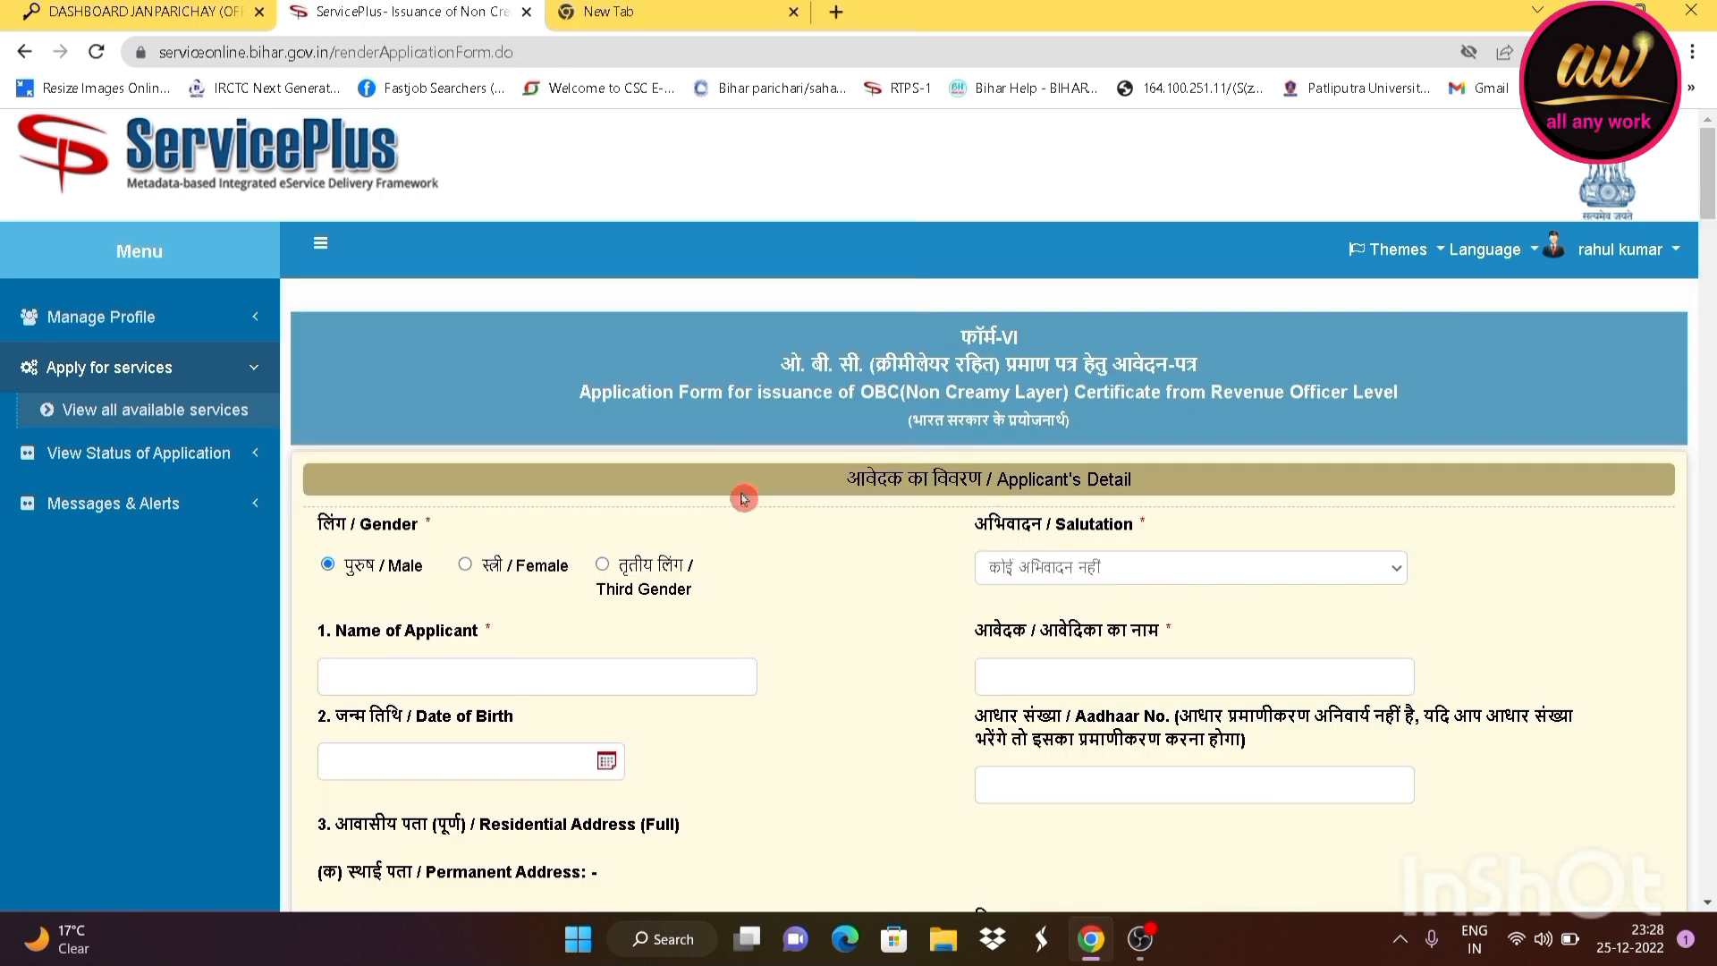
{"action": "scroll", "coordinate": [786, 510], "scroll_direction": "down", "scroll_amount": 3}
{"action": "scroll", "coordinate": [787, 514], "scroll_direction": "up", "scroll_amount": 2}
{"action": "scroll", "coordinate": [791, 513], "scroll_direction": "down", "scroll_amount": 2}
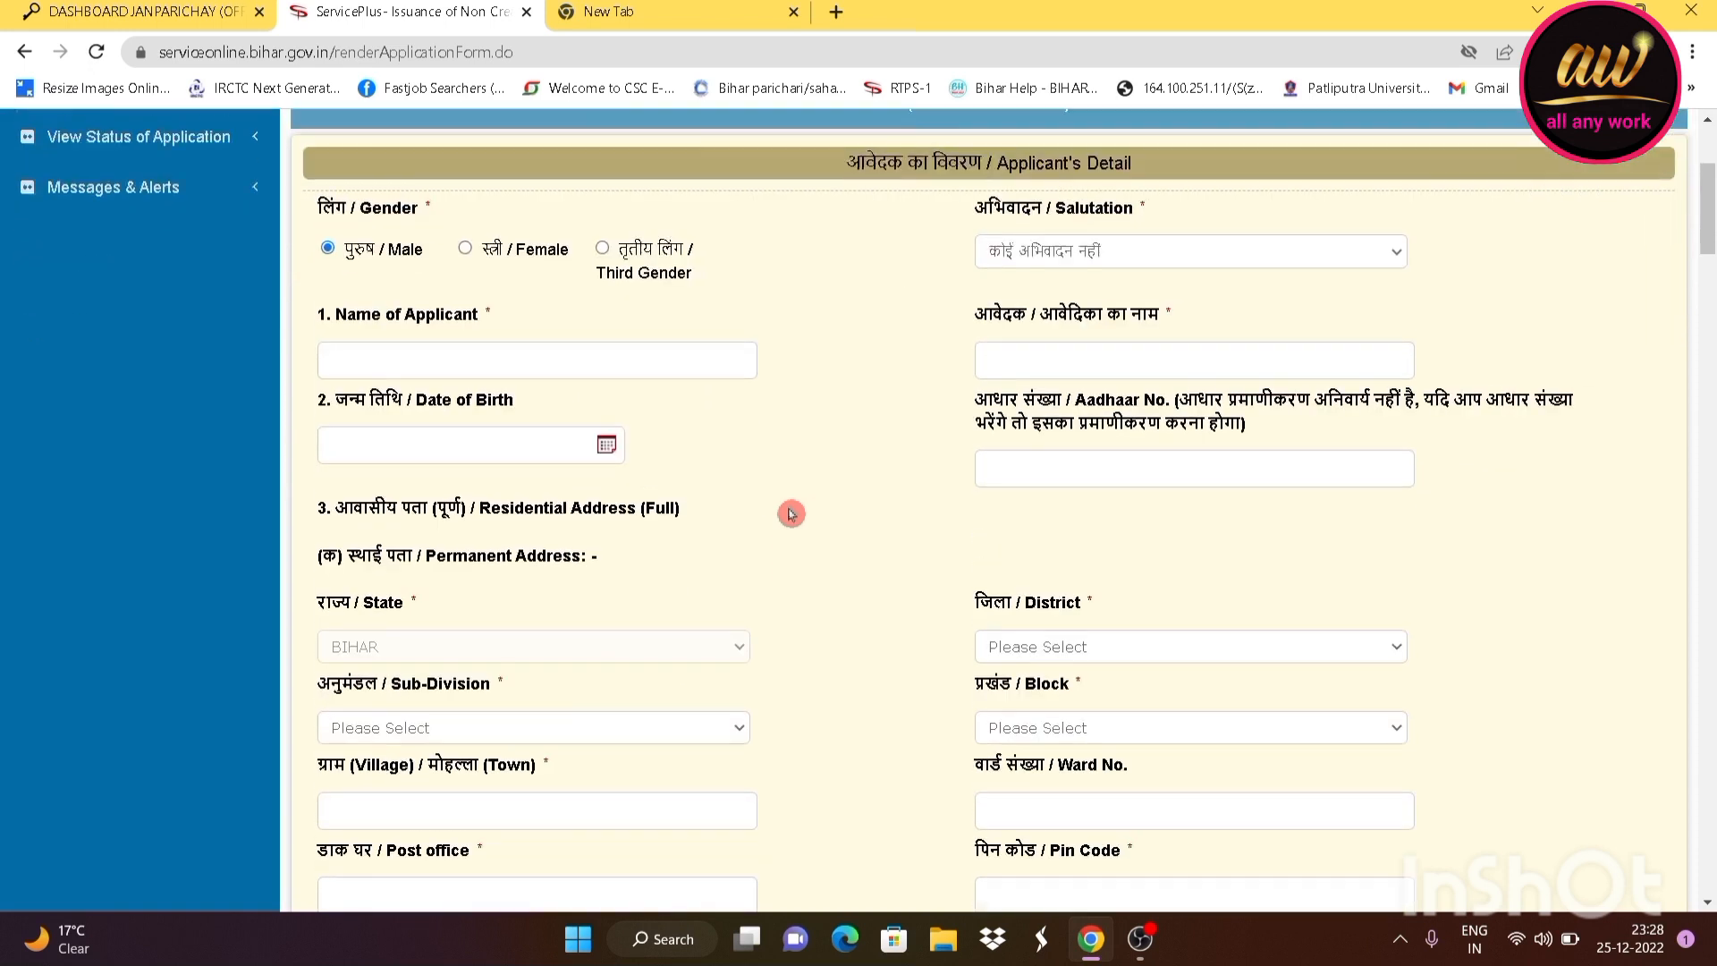
{"action": "scroll", "coordinate": [790, 513], "scroll_direction": "up", "scroll_amount": 3}
{"action": "scroll", "coordinate": [792, 514], "scroll_direction": "down", "scroll_amount": 7}
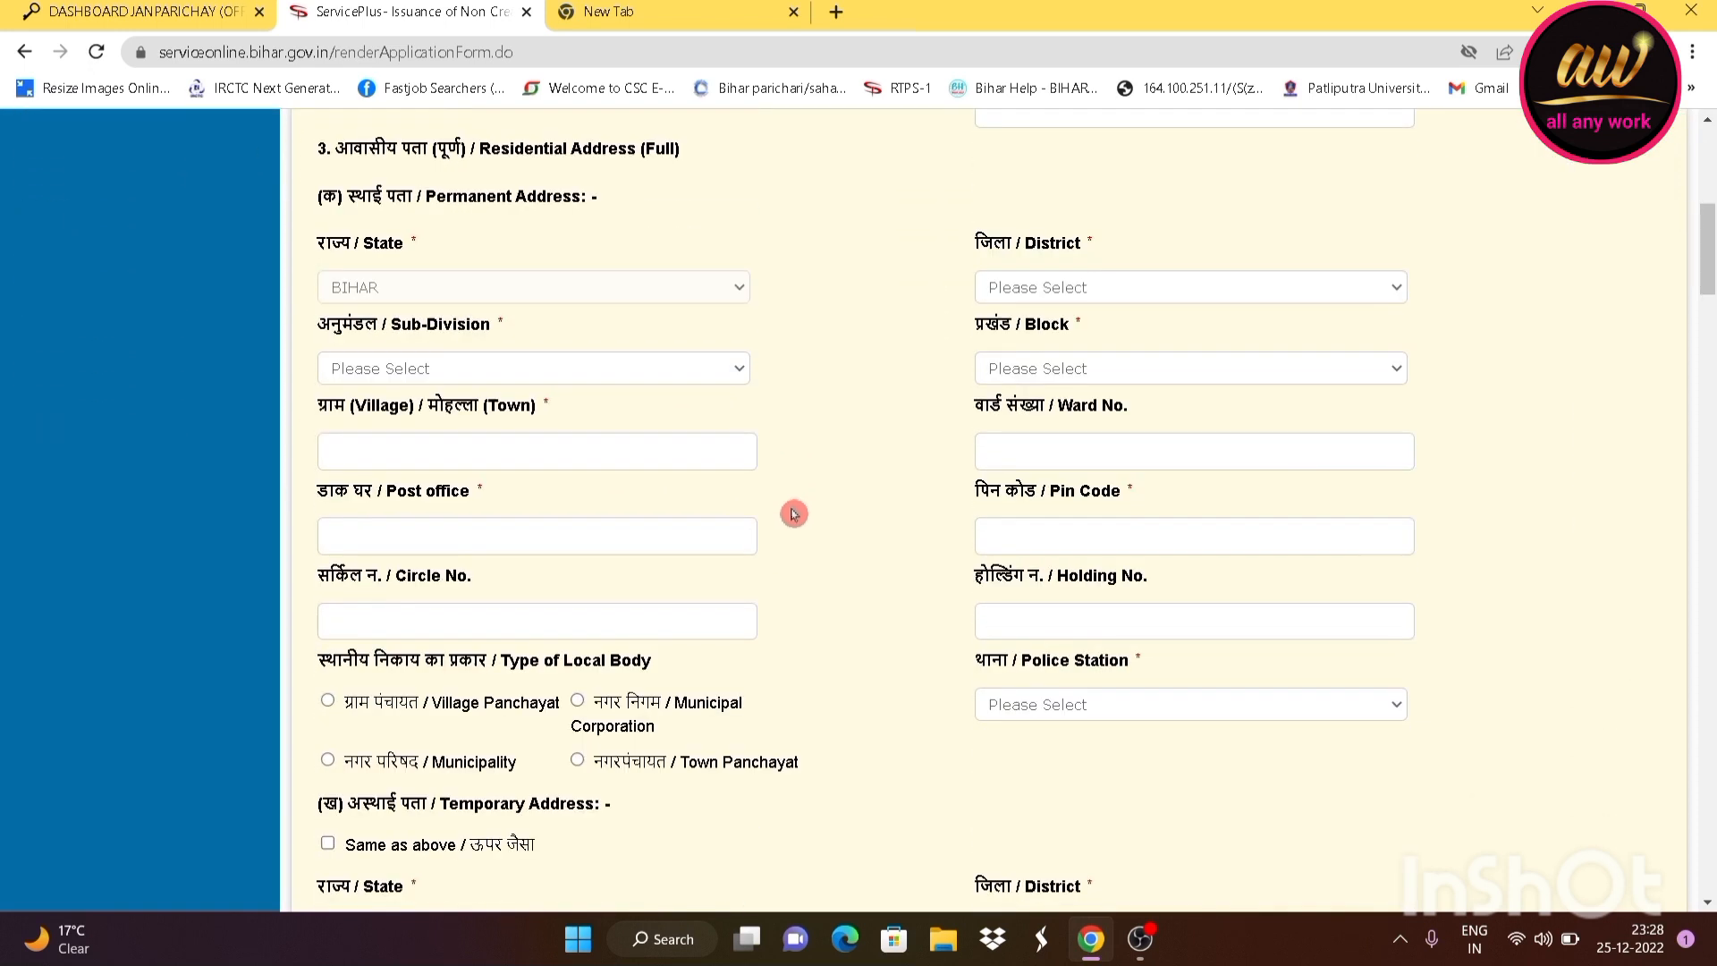
{"action": "scroll", "coordinate": [792, 513], "scroll_direction": "down", "scroll_amount": 3}
{"action": "scroll", "coordinate": [797, 514], "scroll_direction": "up", "scroll_amount": 10}
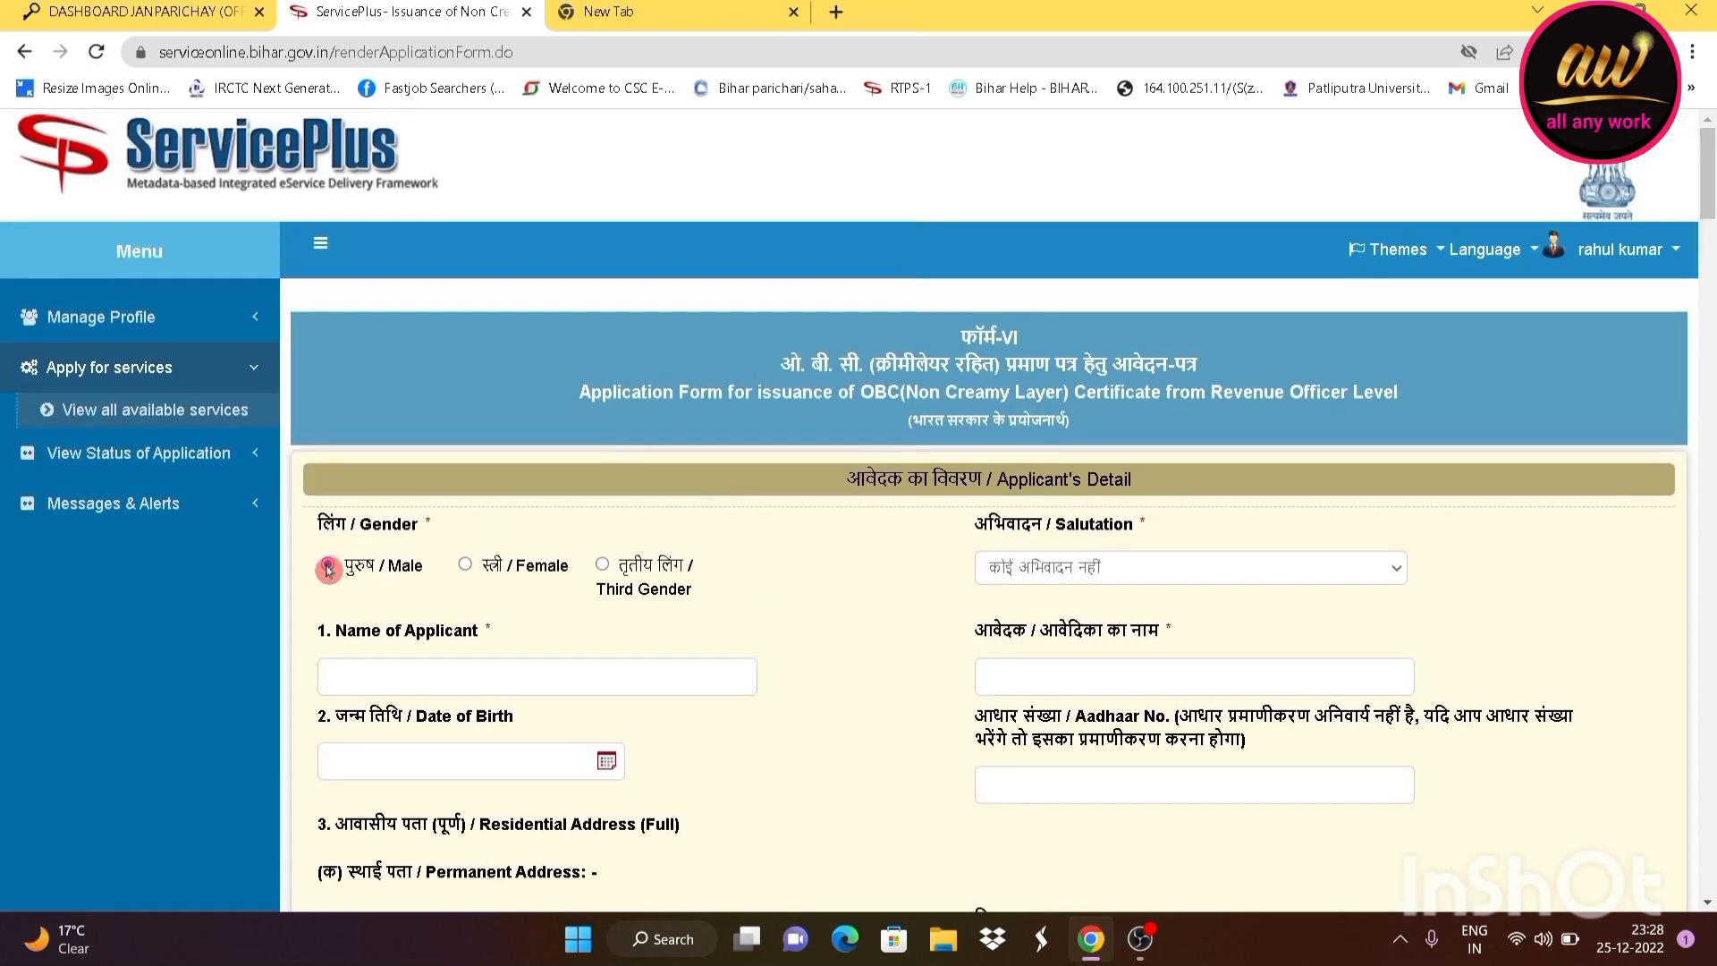
Set gender to Male and enter the applicant's full name so the Hindi name fills
{"action": "left_click", "coordinate": [328, 567]}
{"action": "scroll", "coordinate": [652, 606], "scroll_direction": "down", "scroll_amount": 2}
{"action": "left_click", "coordinate": [968, 476]}
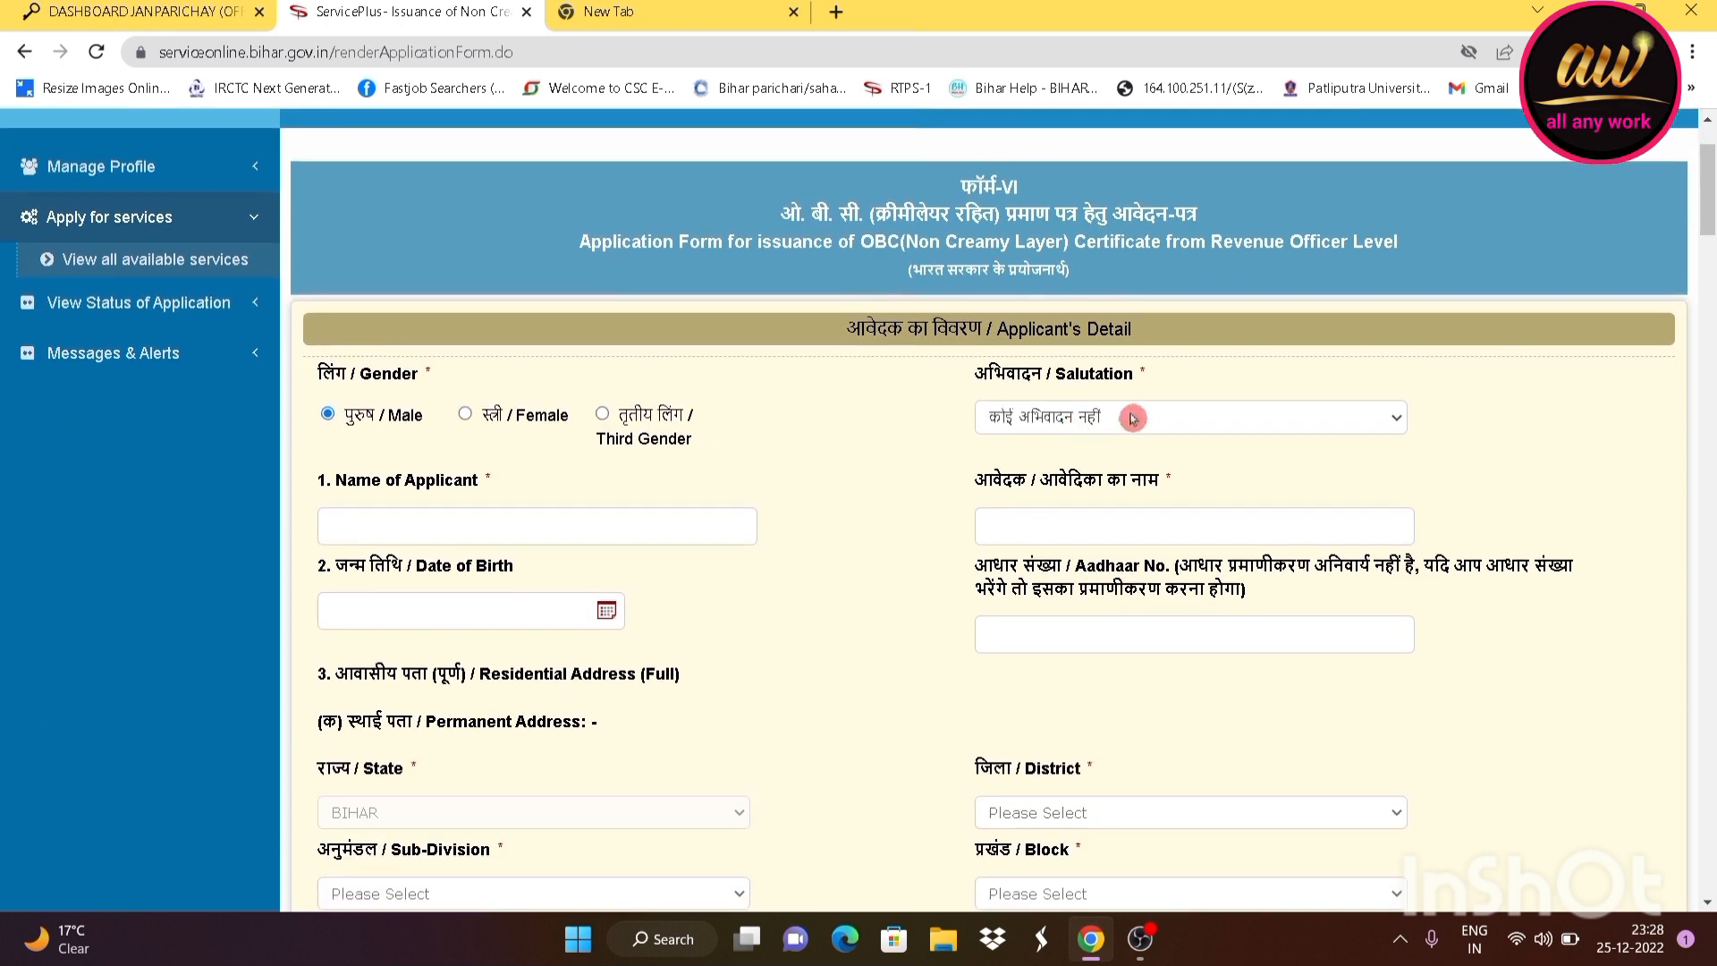
{"action": "left_click", "coordinate": [548, 540]}
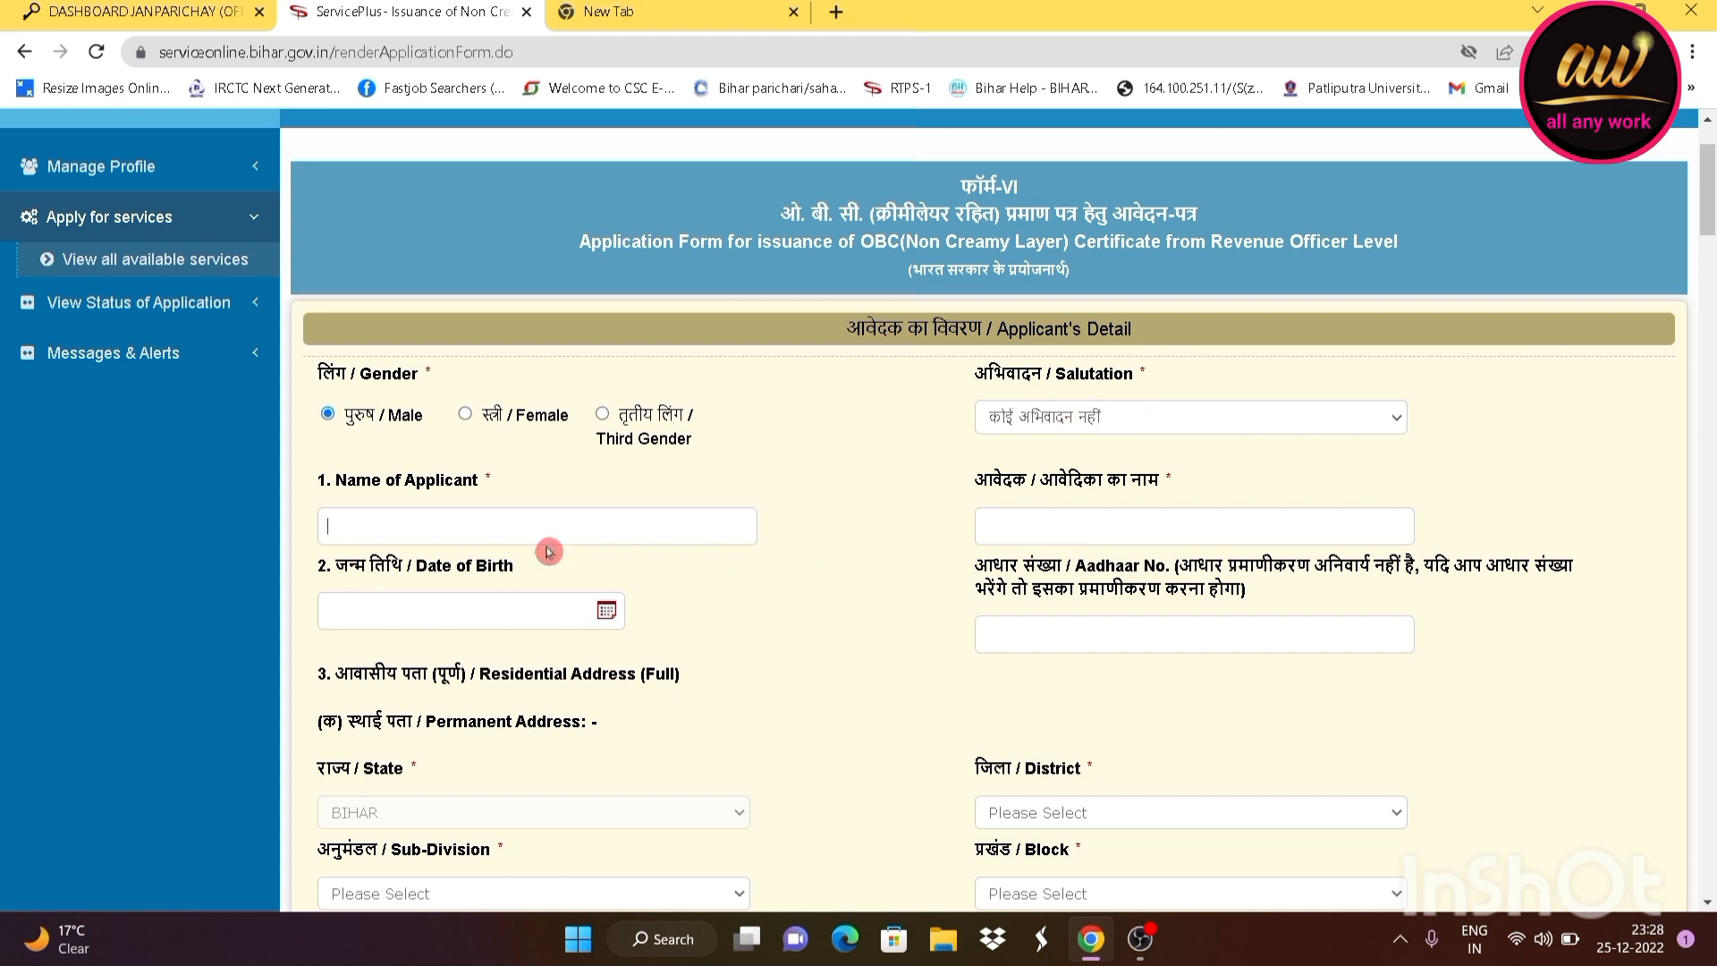
{"action": "key", "text": "Tab"}
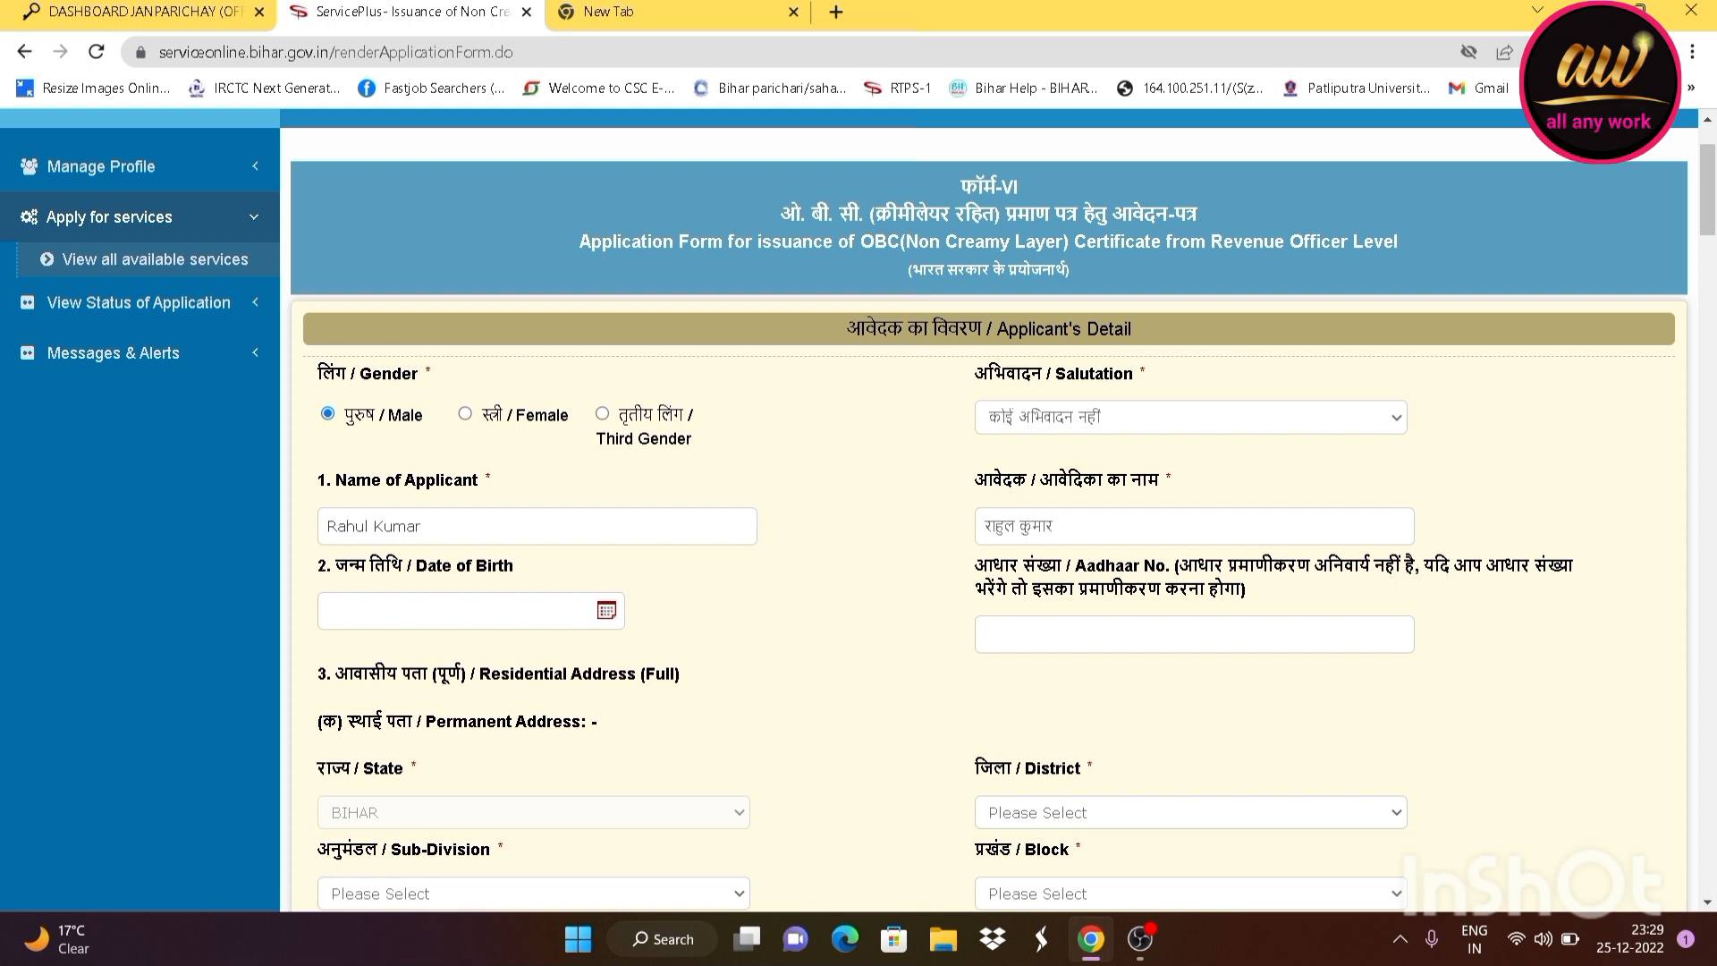
{"action": "left_click", "coordinate": [466, 614]}
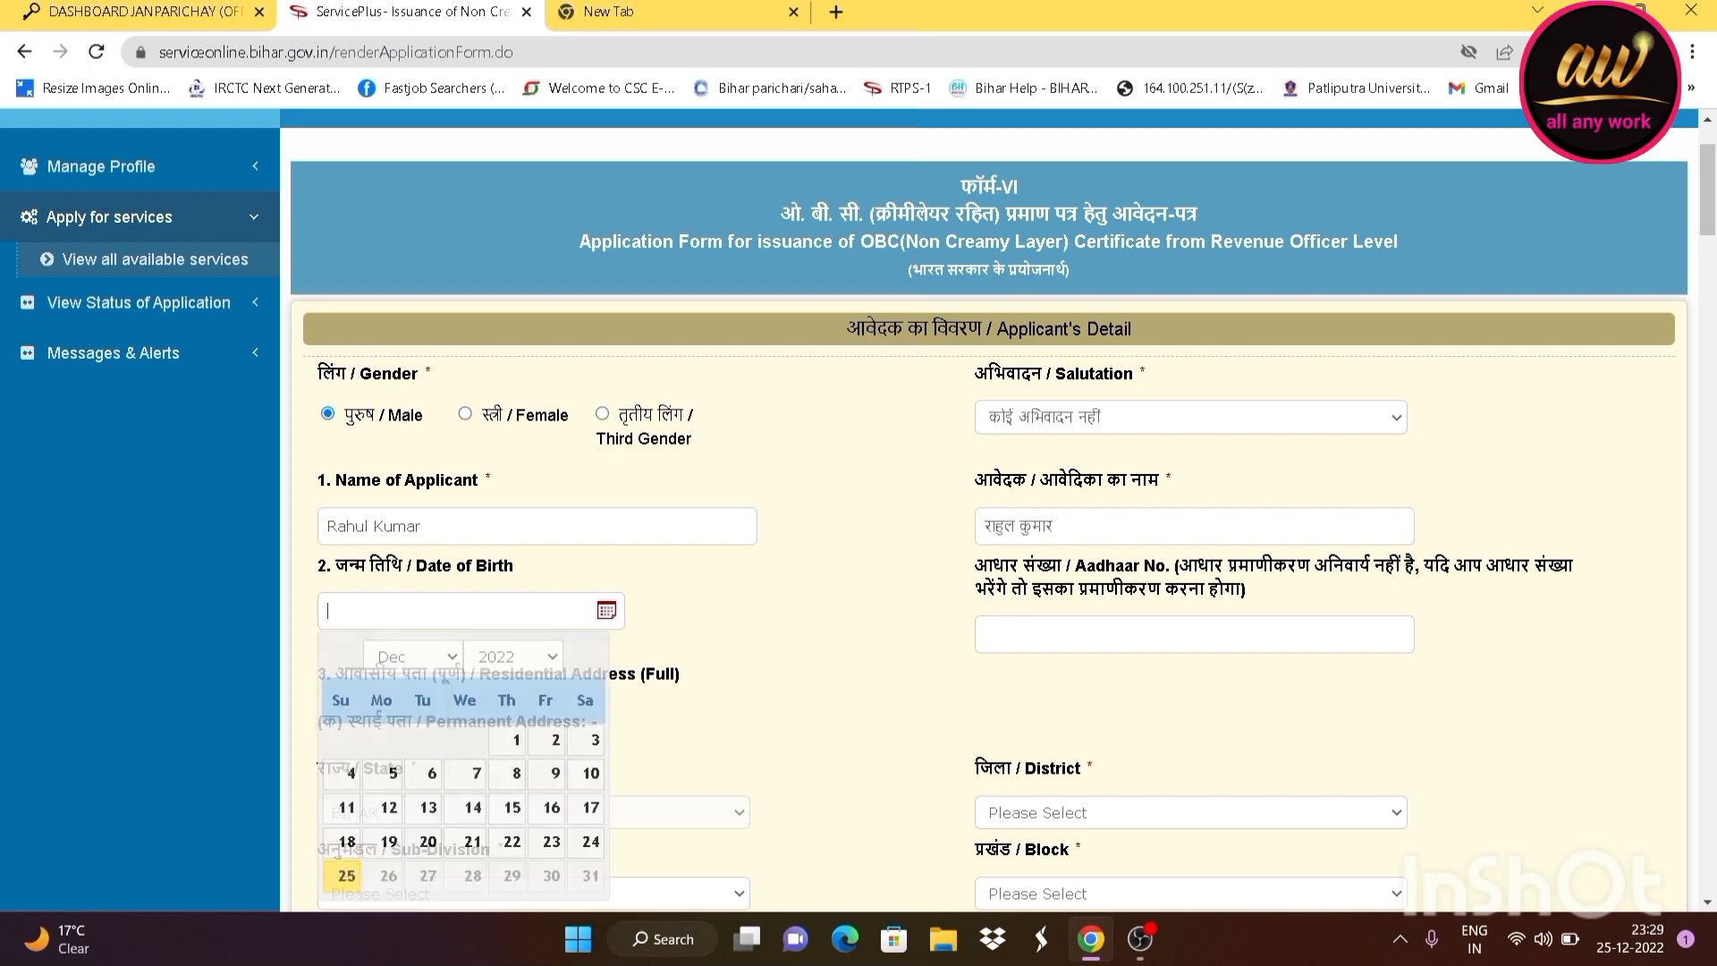
{"action": "scroll", "coordinate": [467, 625], "scroll_direction": "down", "scroll_amount": 1}
{"action": "scroll", "coordinate": [536, 537], "scroll_direction": "down", "scroll_amount": 2}
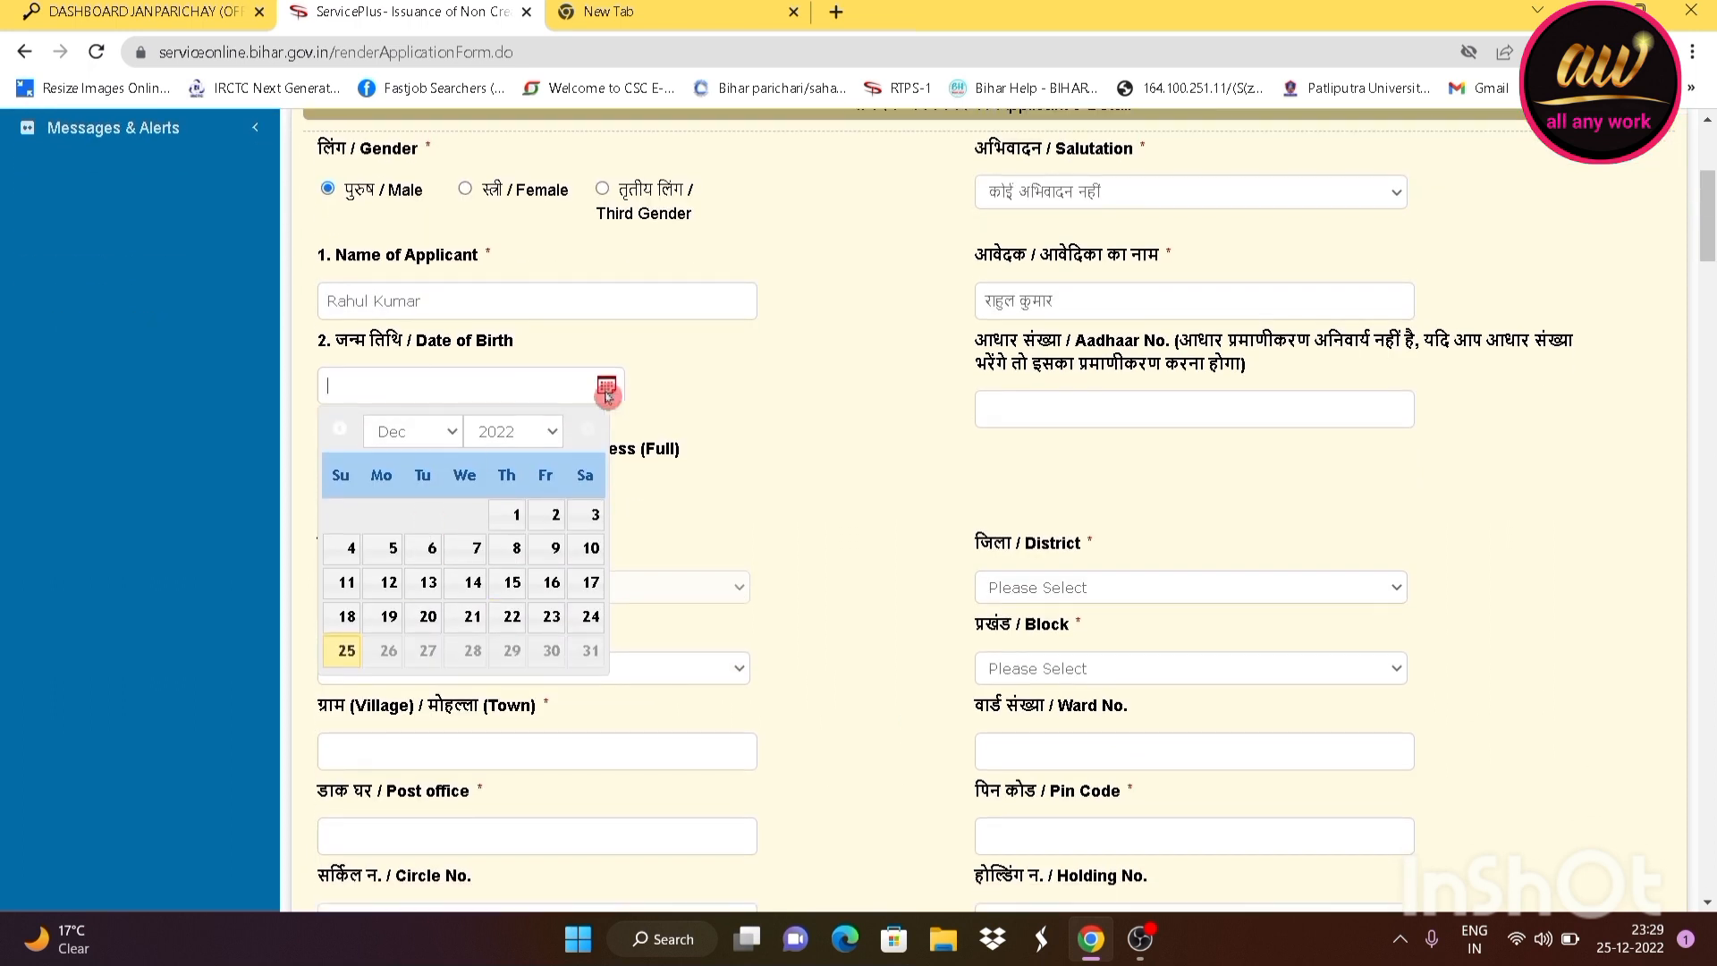
{"action": "left_click", "coordinate": [523, 436]}
{"action": "scroll", "coordinate": [503, 550], "scroll_direction": "up", "scroll_amount": 4}
{"action": "left_click", "coordinate": [500, 542]}
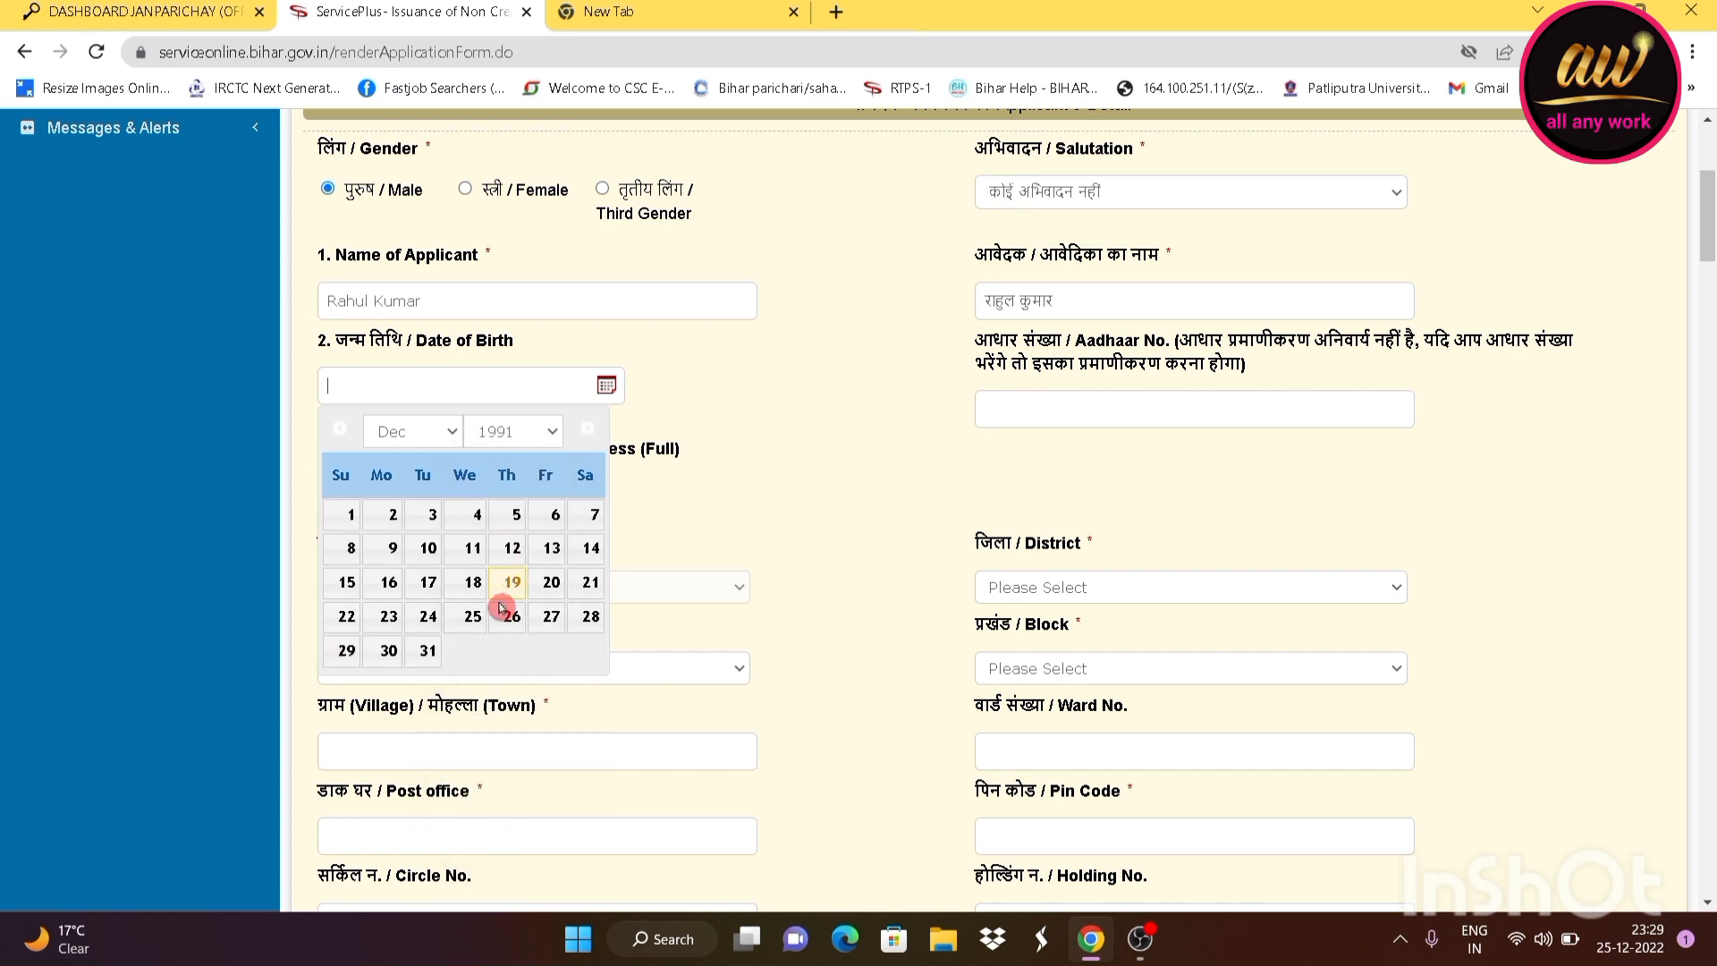
{"action": "left_click", "coordinate": [414, 434]}
{"action": "left_click", "coordinate": [414, 508]}
{"action": "left_click", "coordinate": [427, 515]}
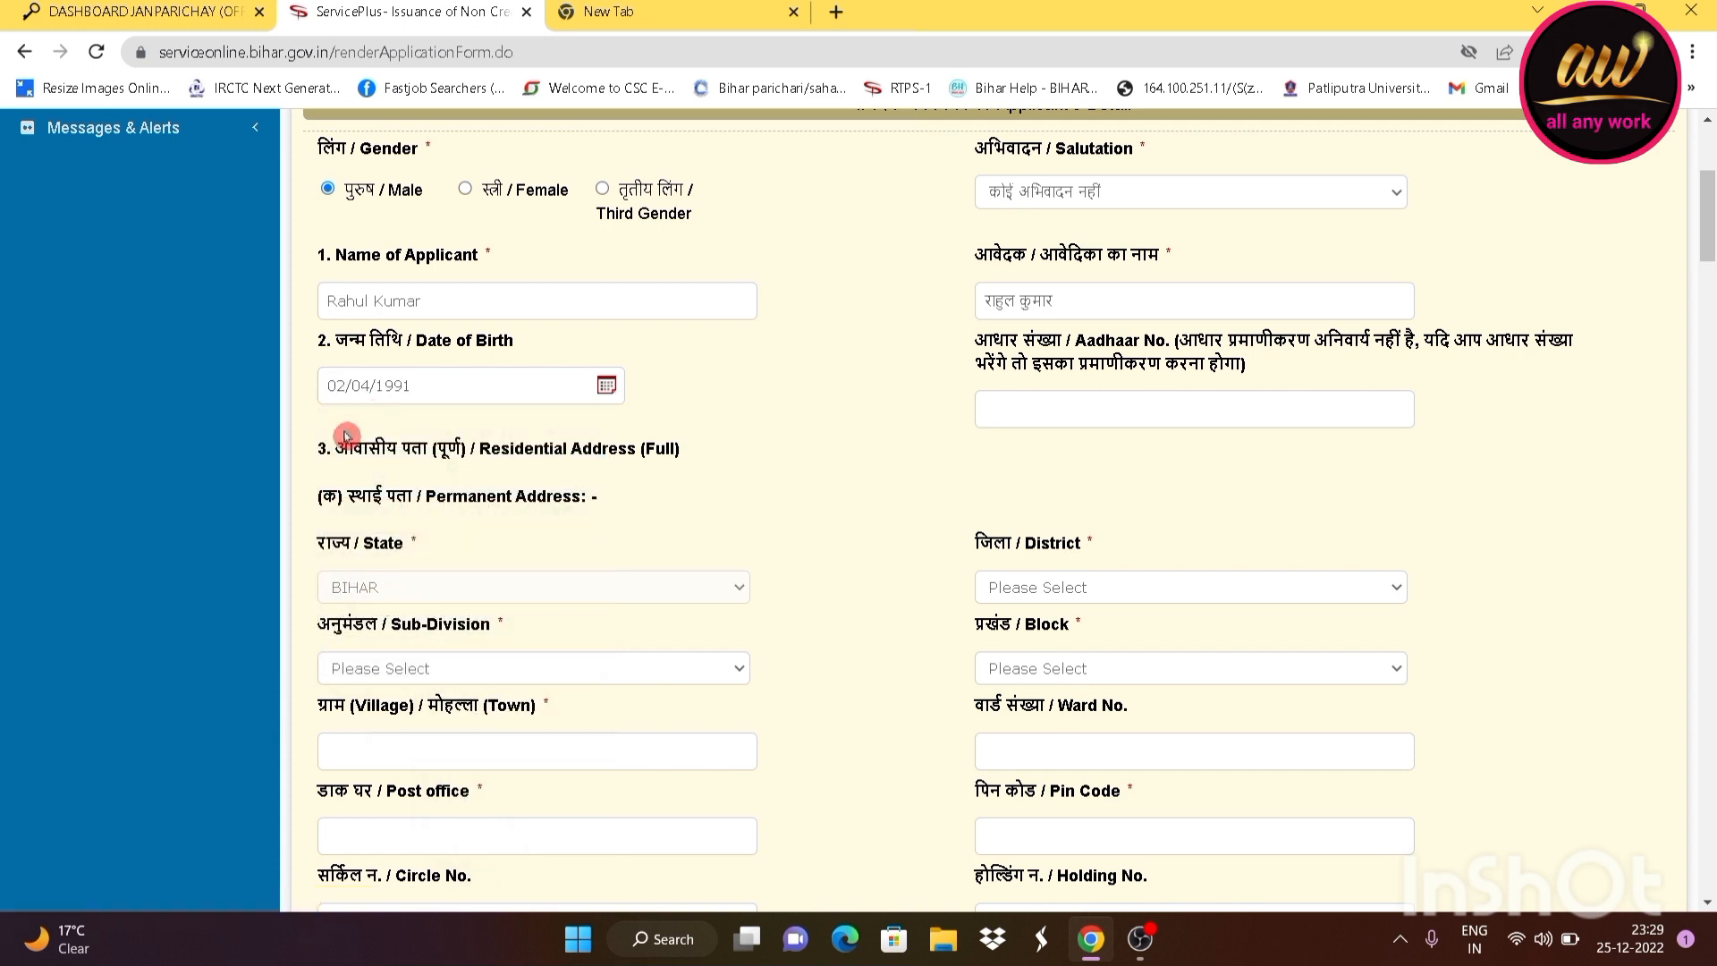
{"action": "scroll", "coordinate": [361, 421], "scroll_direction": "down", "scroll_amount": 1}
{"action": "scroll", "coordinate": [574, 378], "scroll_direction": "down", "scroll_amount": 1}
{"action": "scroll", "coordinate": [732, 298], "scroll_direction": "up", "scroll_amount": 1}
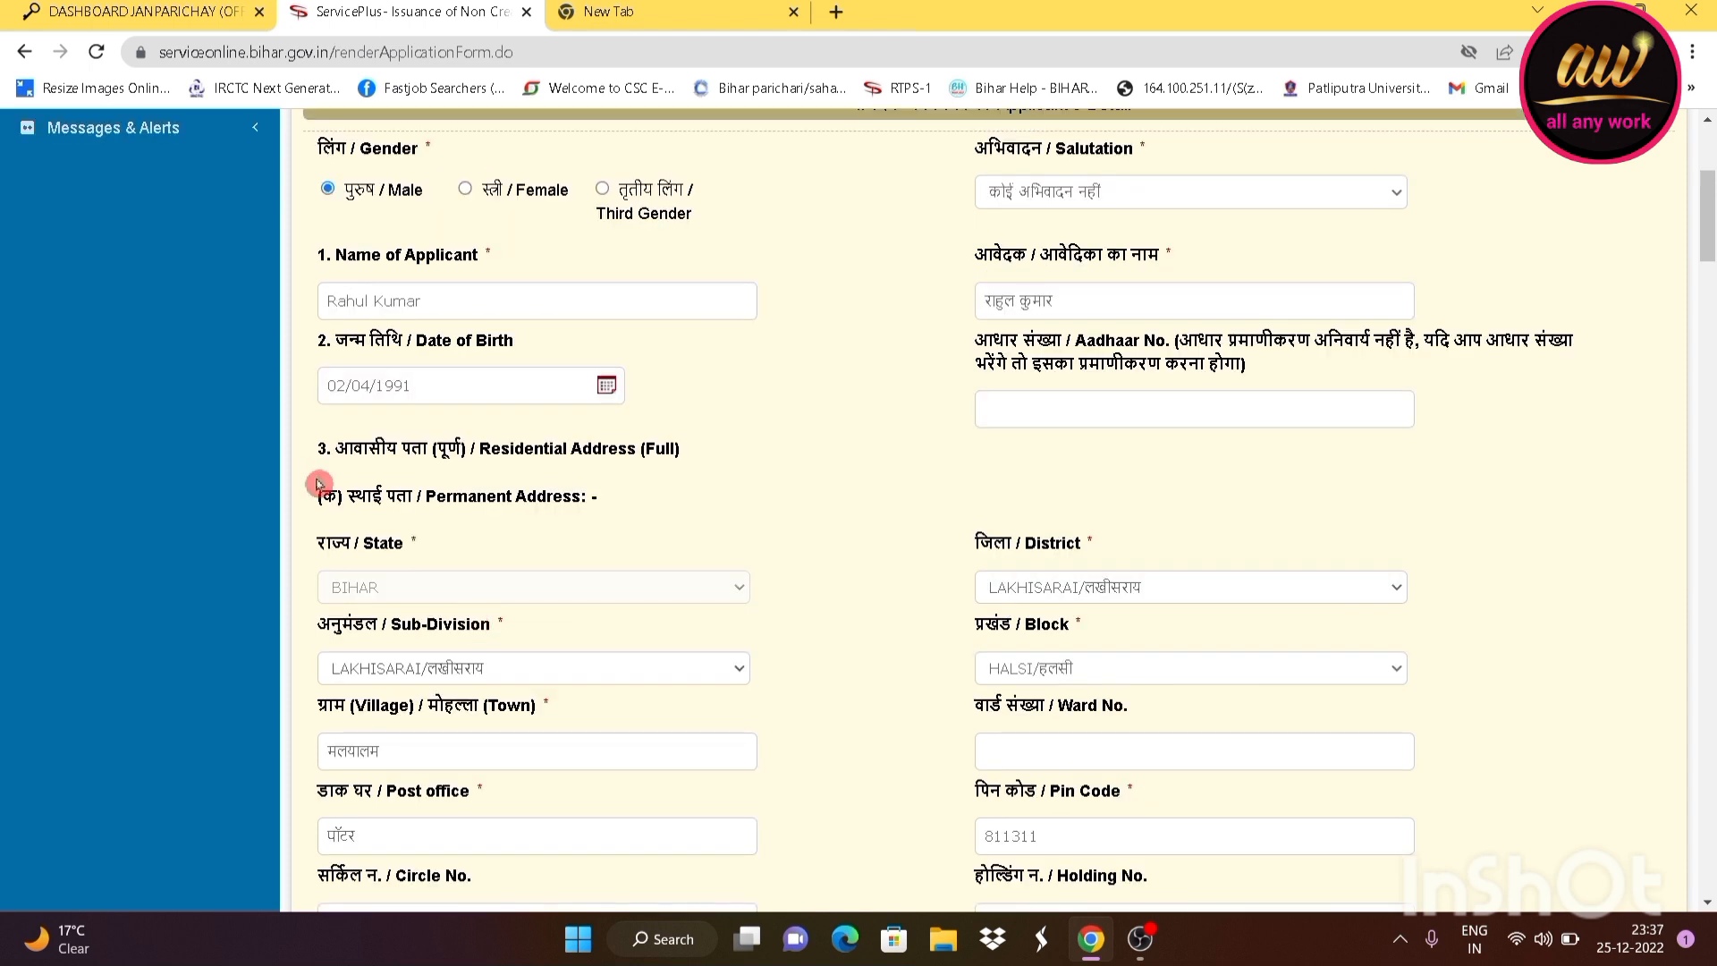
Set the permanent address district LAKHISARAI, sub-division LAKHISARAI and block HALSI
{"action": "scroll", "coordinate": [502, 563], "scroll_direction": "down", "scroll_amount": 1}
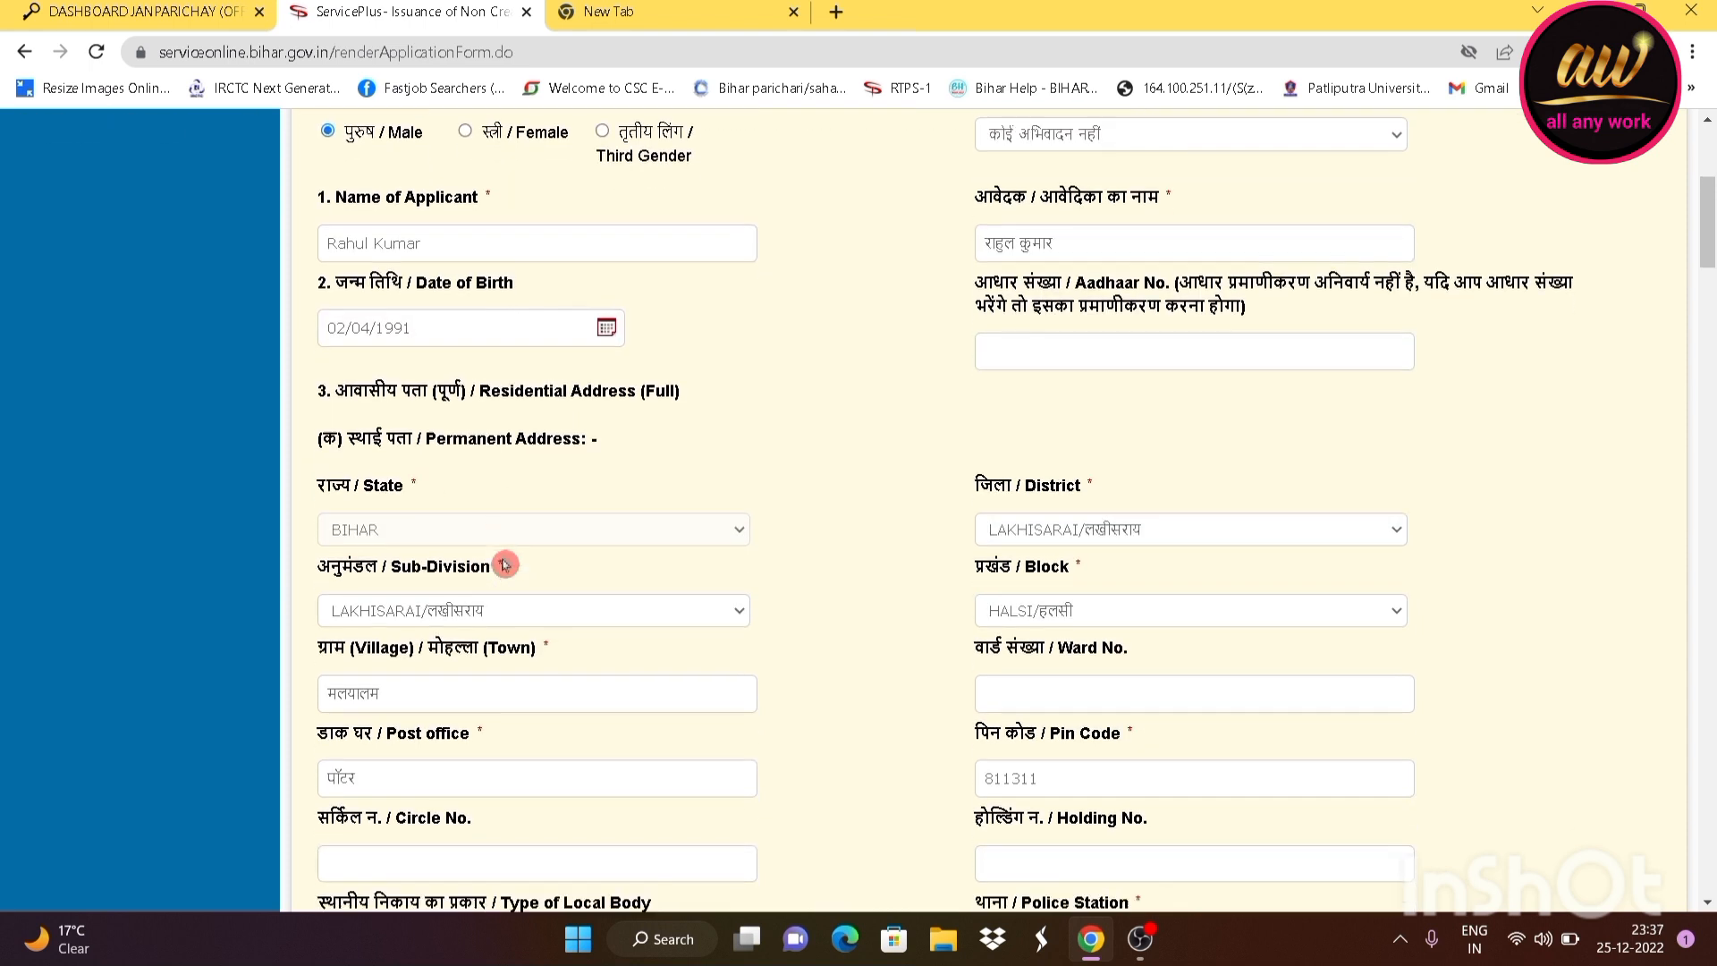
{"action": "scroll", "coordinate": [417, 485], "scroll_direction": "down", "scroll_amount": 2}
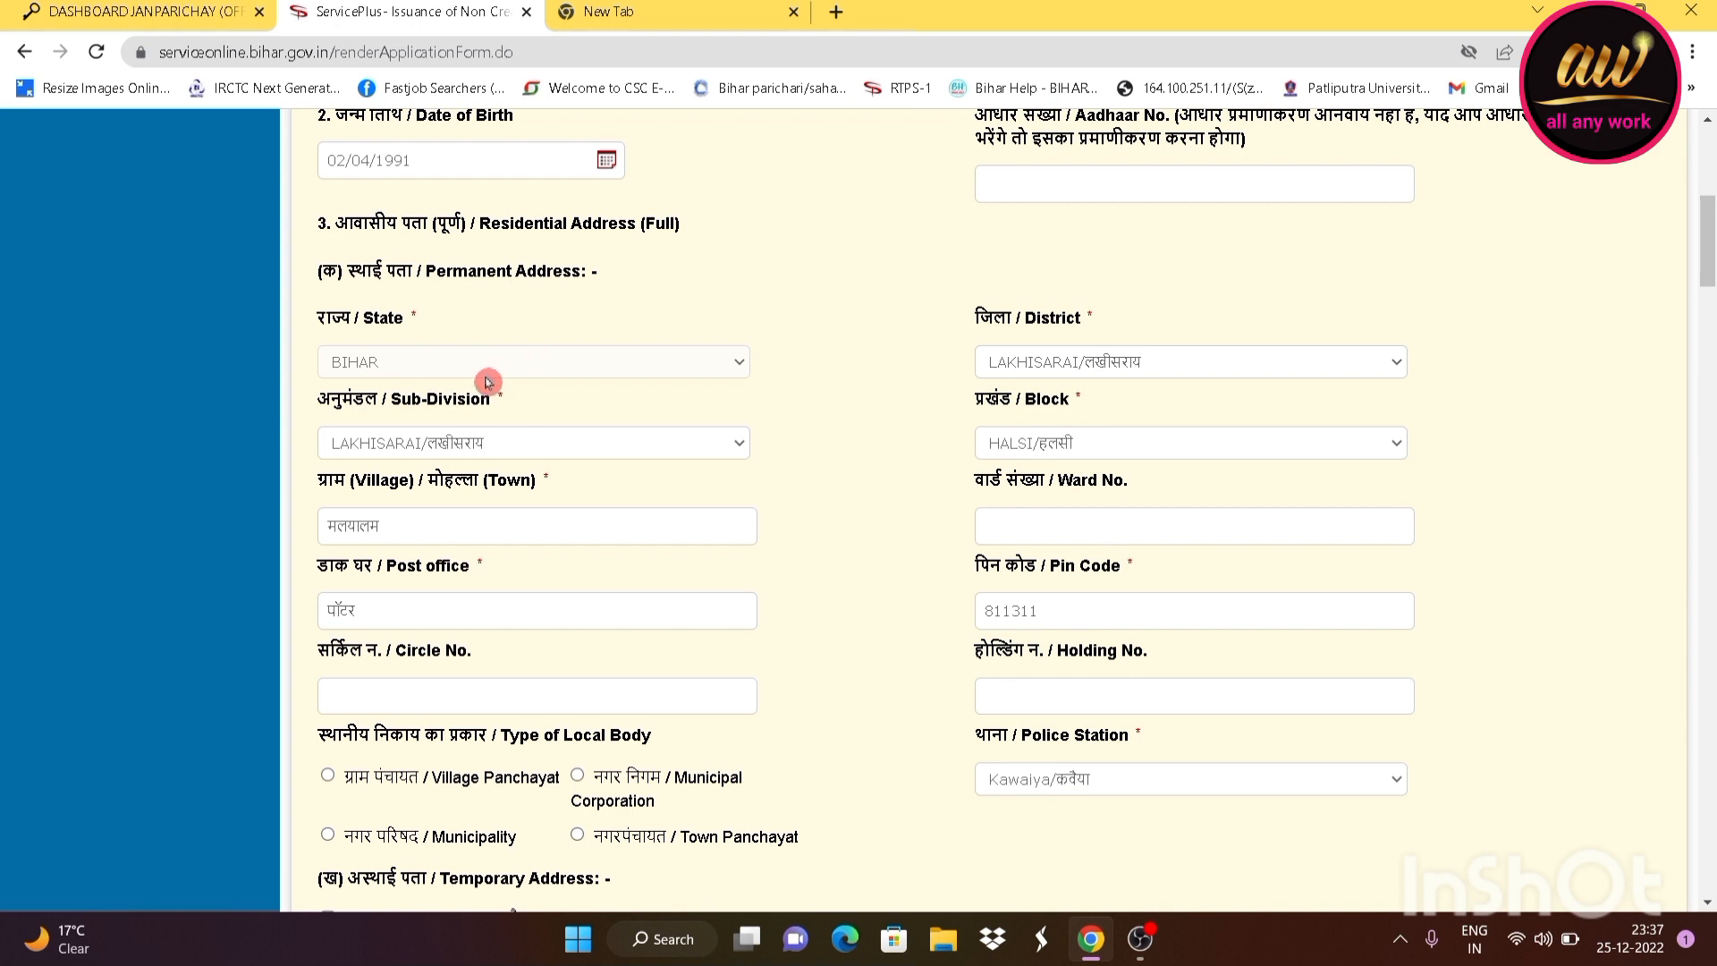
{"action": "left_click", "coordinate": [1197, 363]}
{"action": "left_click", "coordinate": [1197, 363]}
{"action": "left_click", "coordinate": [611, 442]}
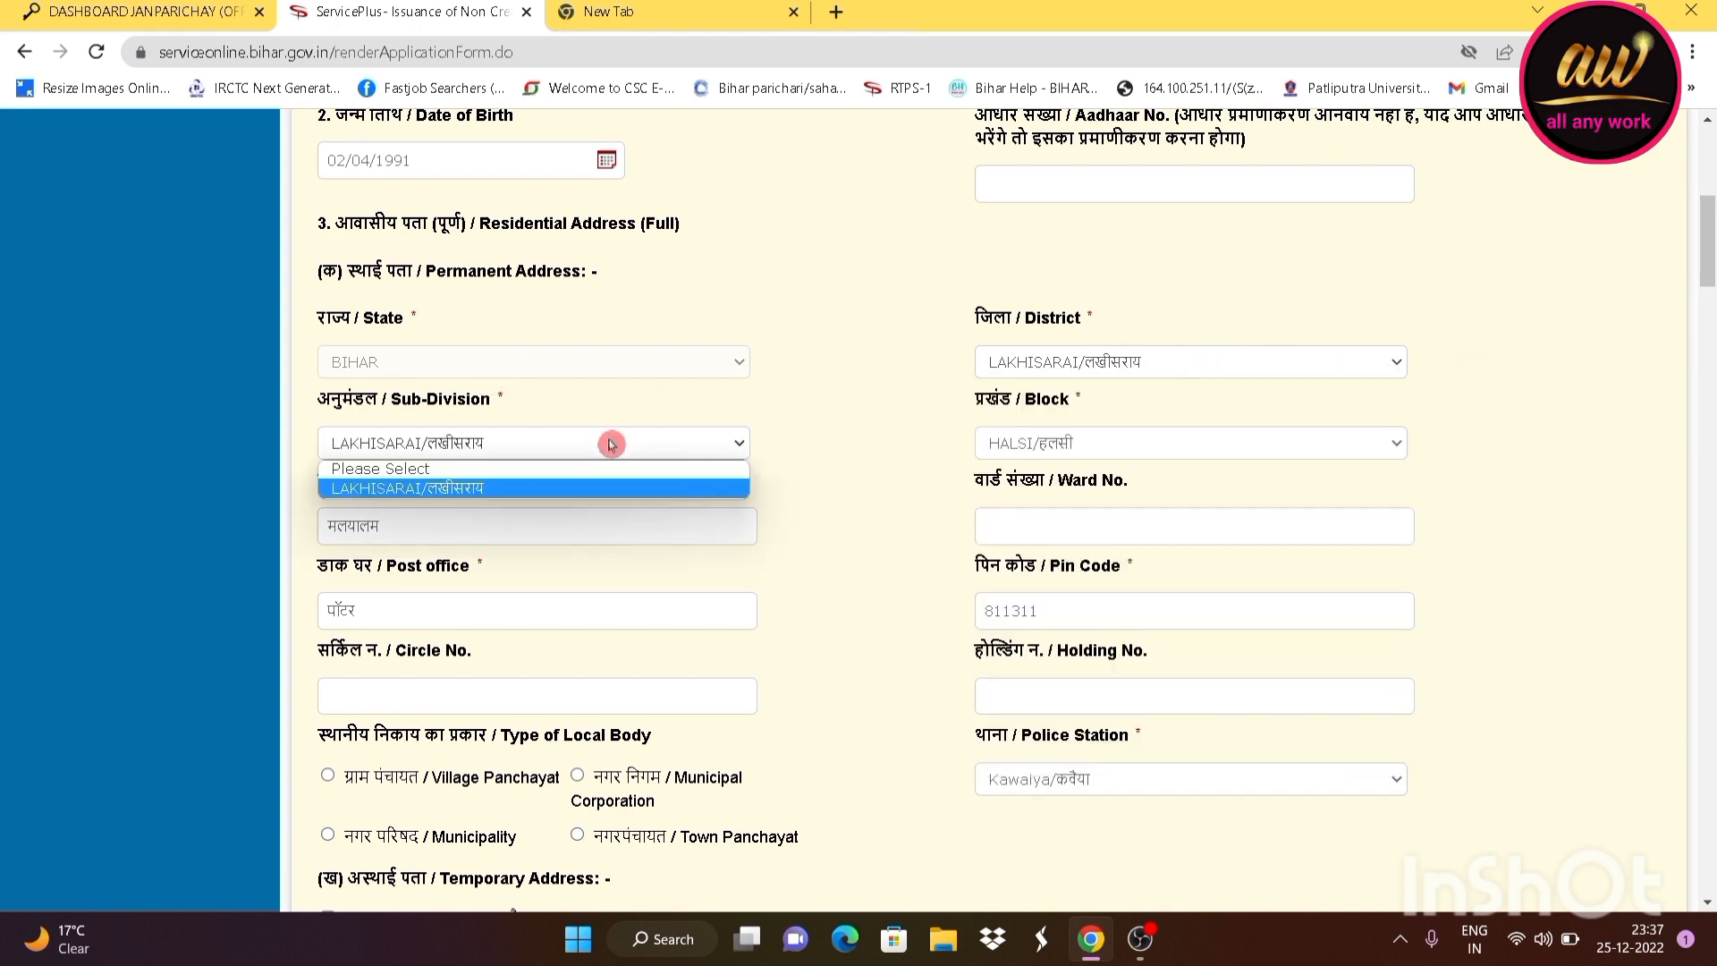
{"action": "left_click", "coordinate": [612, 447]}
{"action": "left_click", "coordinate": [1024, 442]}
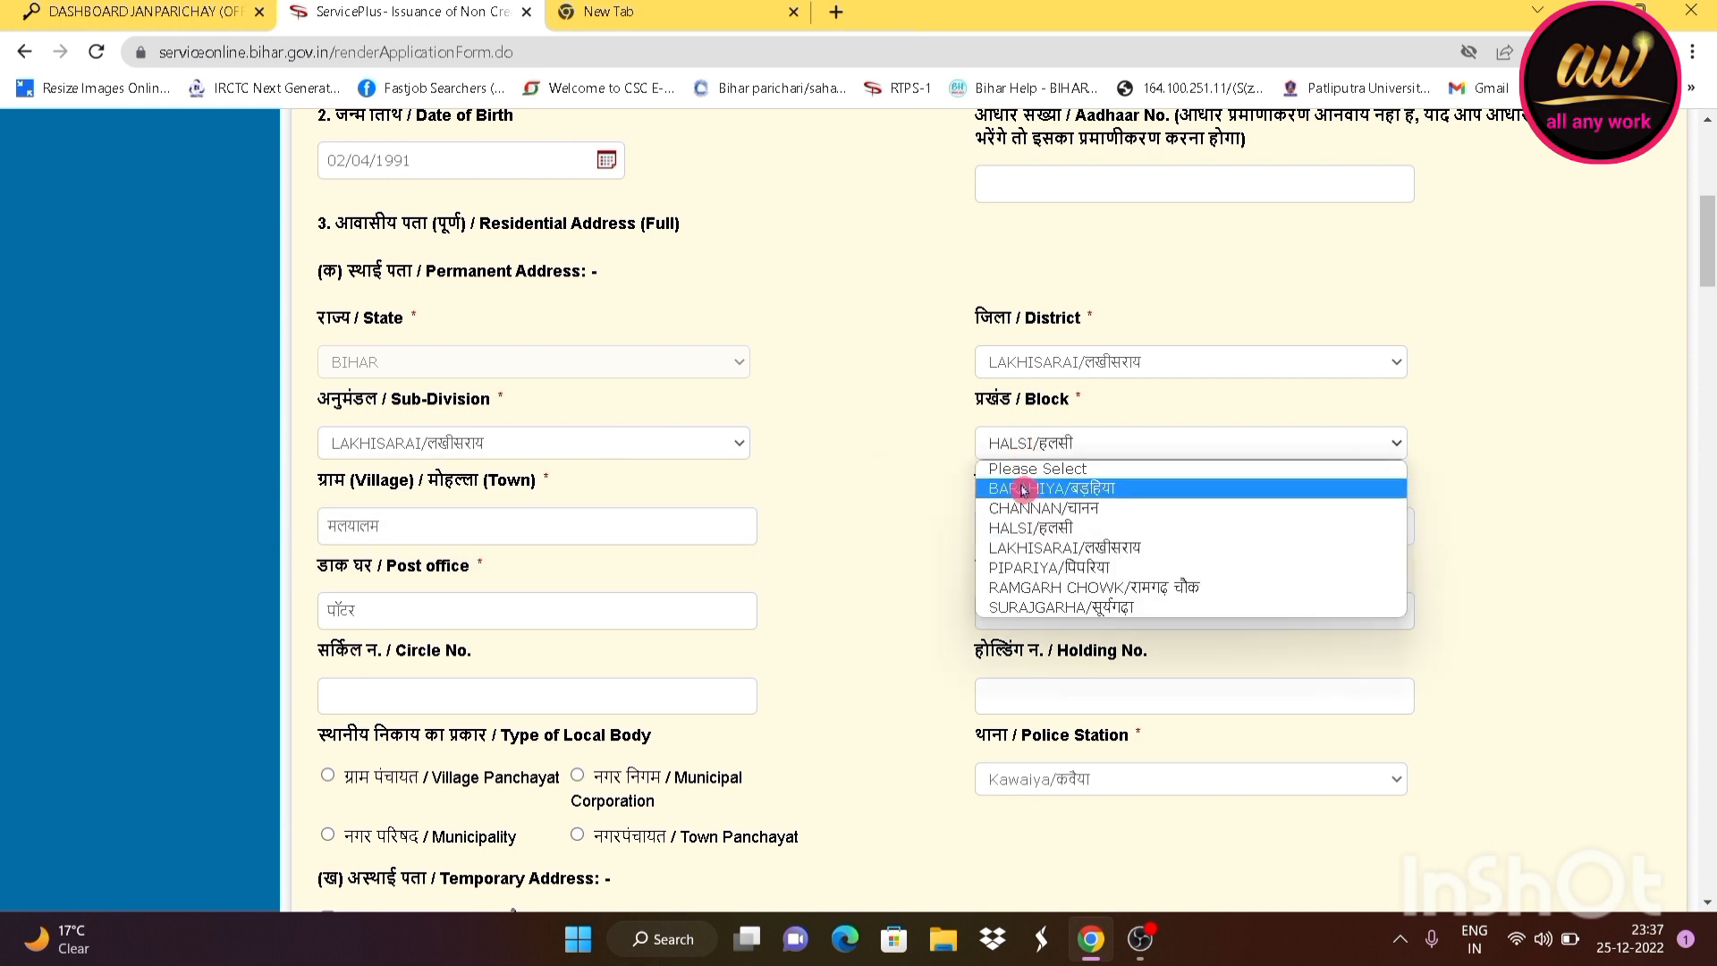
{"action": "left_click", "coordinate": [1044, 447]}
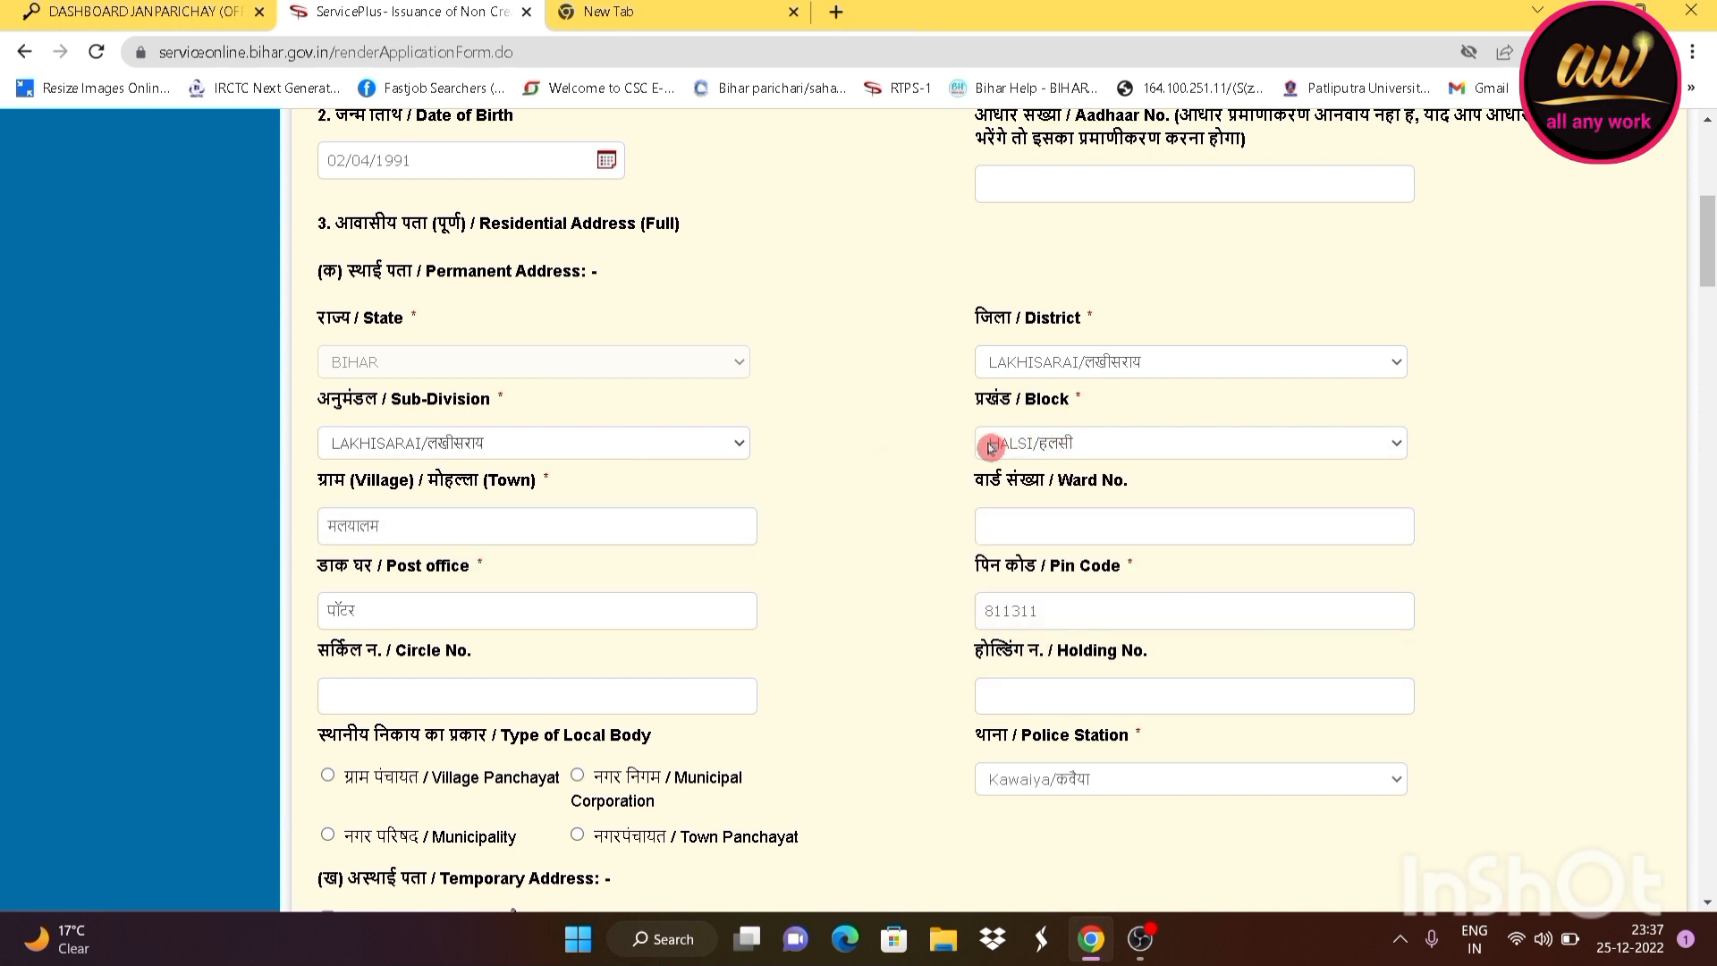
{"action": "scroll", "coordinate": [658, 495], "scroll_direction": "down", "scroll_amount": 1}
{"action": "scroll", "coordinate": [658, 495], "scroll_direction": "down", "scroll_amount": 1}
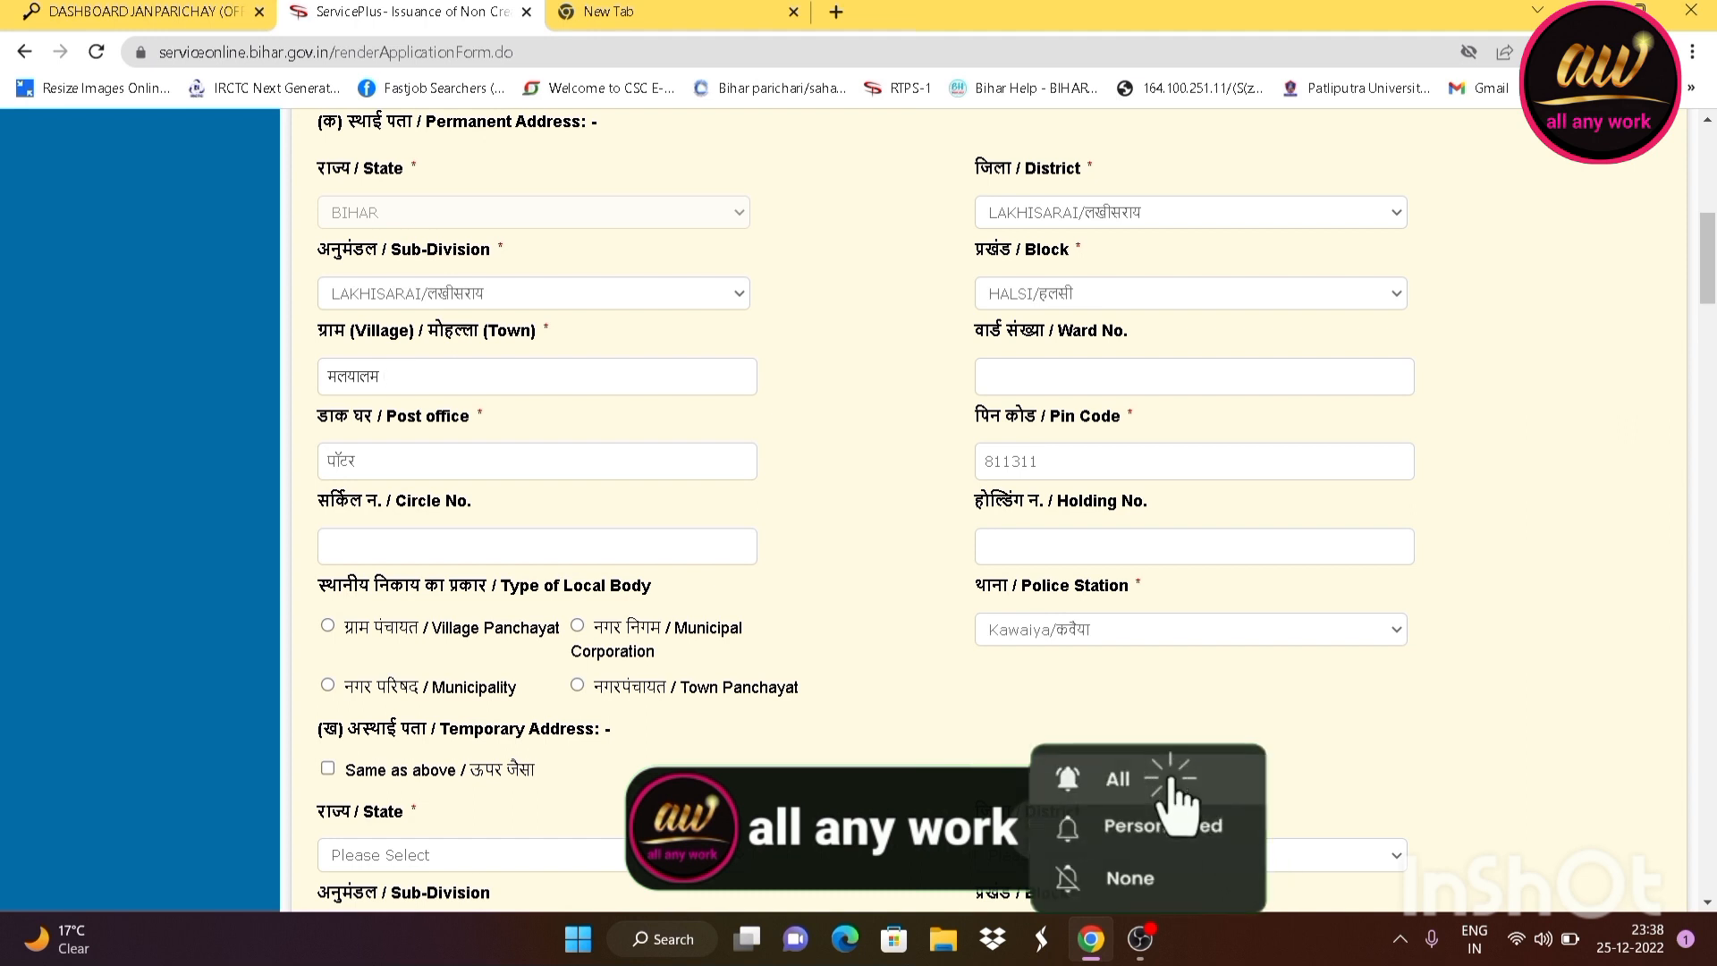
{"action": "scroll", "coordinate": [793, 402], "scroll_direction": "down", "scroll_amount": 2}
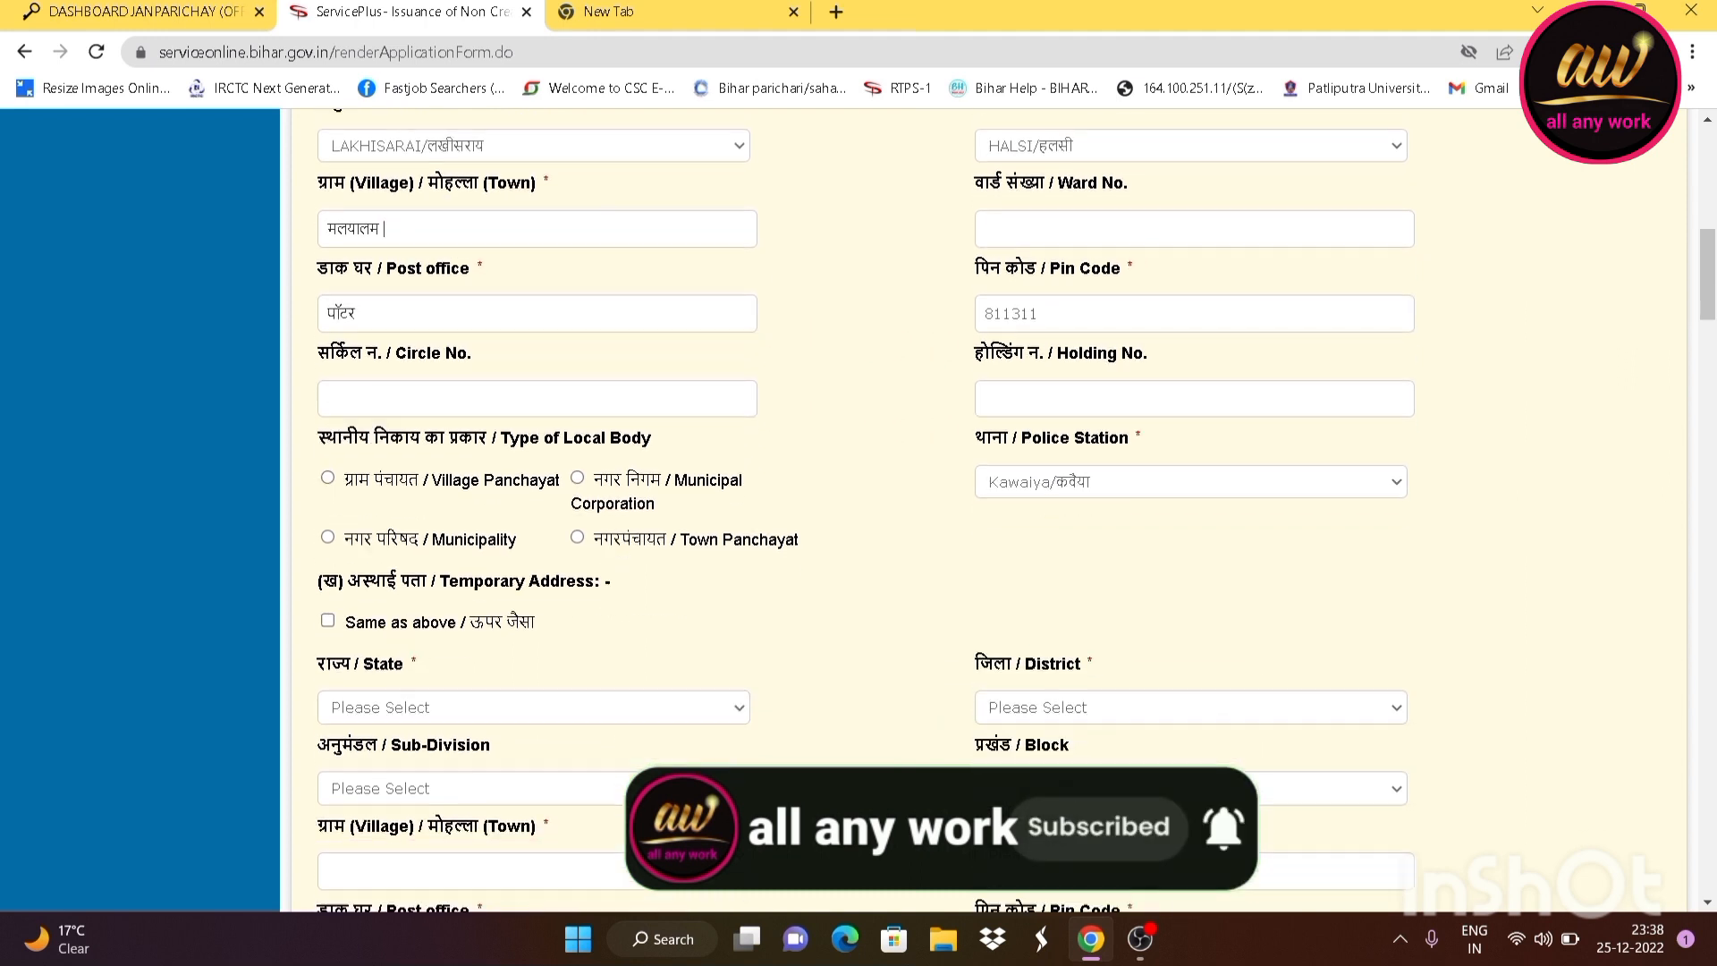
{"action": "scroll", "coordinate": [379, 240], "scroll_direction": "down", "scroll_amount": 1}
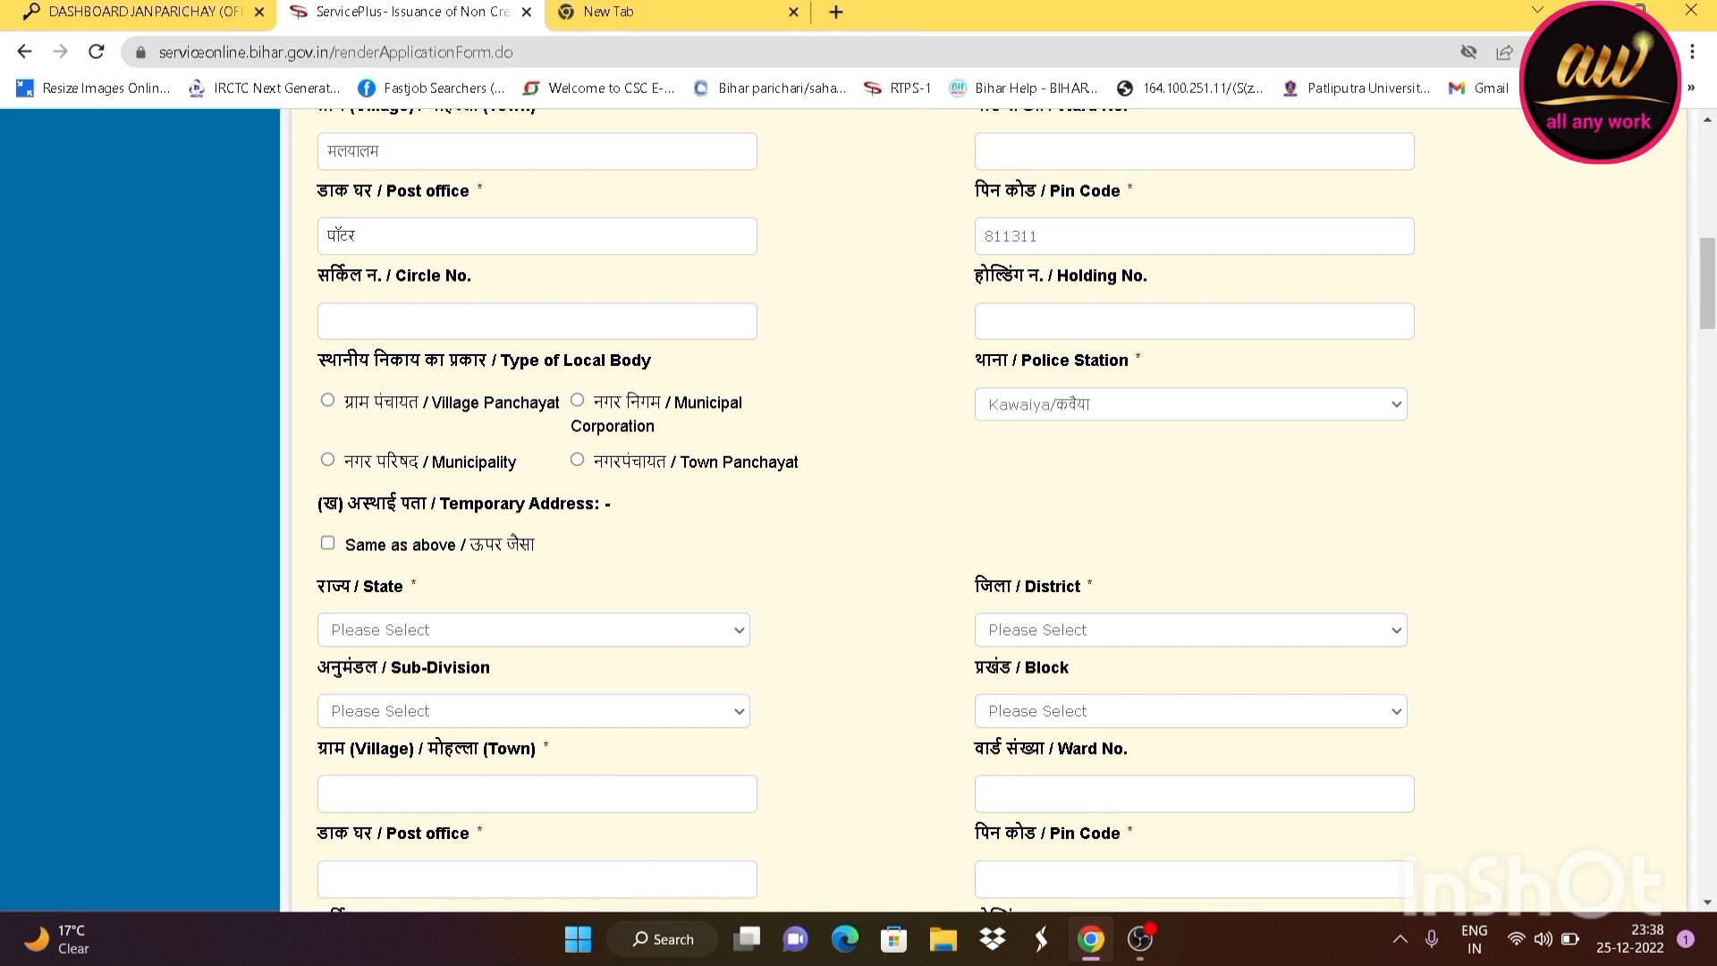
{"action": "left_click", "coordinate": [1154, 189]}
{"action": "left_click", "coordinate": [295, 350]}
{"action": "scroll", "coordinate": [593, 389], "scroll_direction": "down", "scroll_amount": 2}
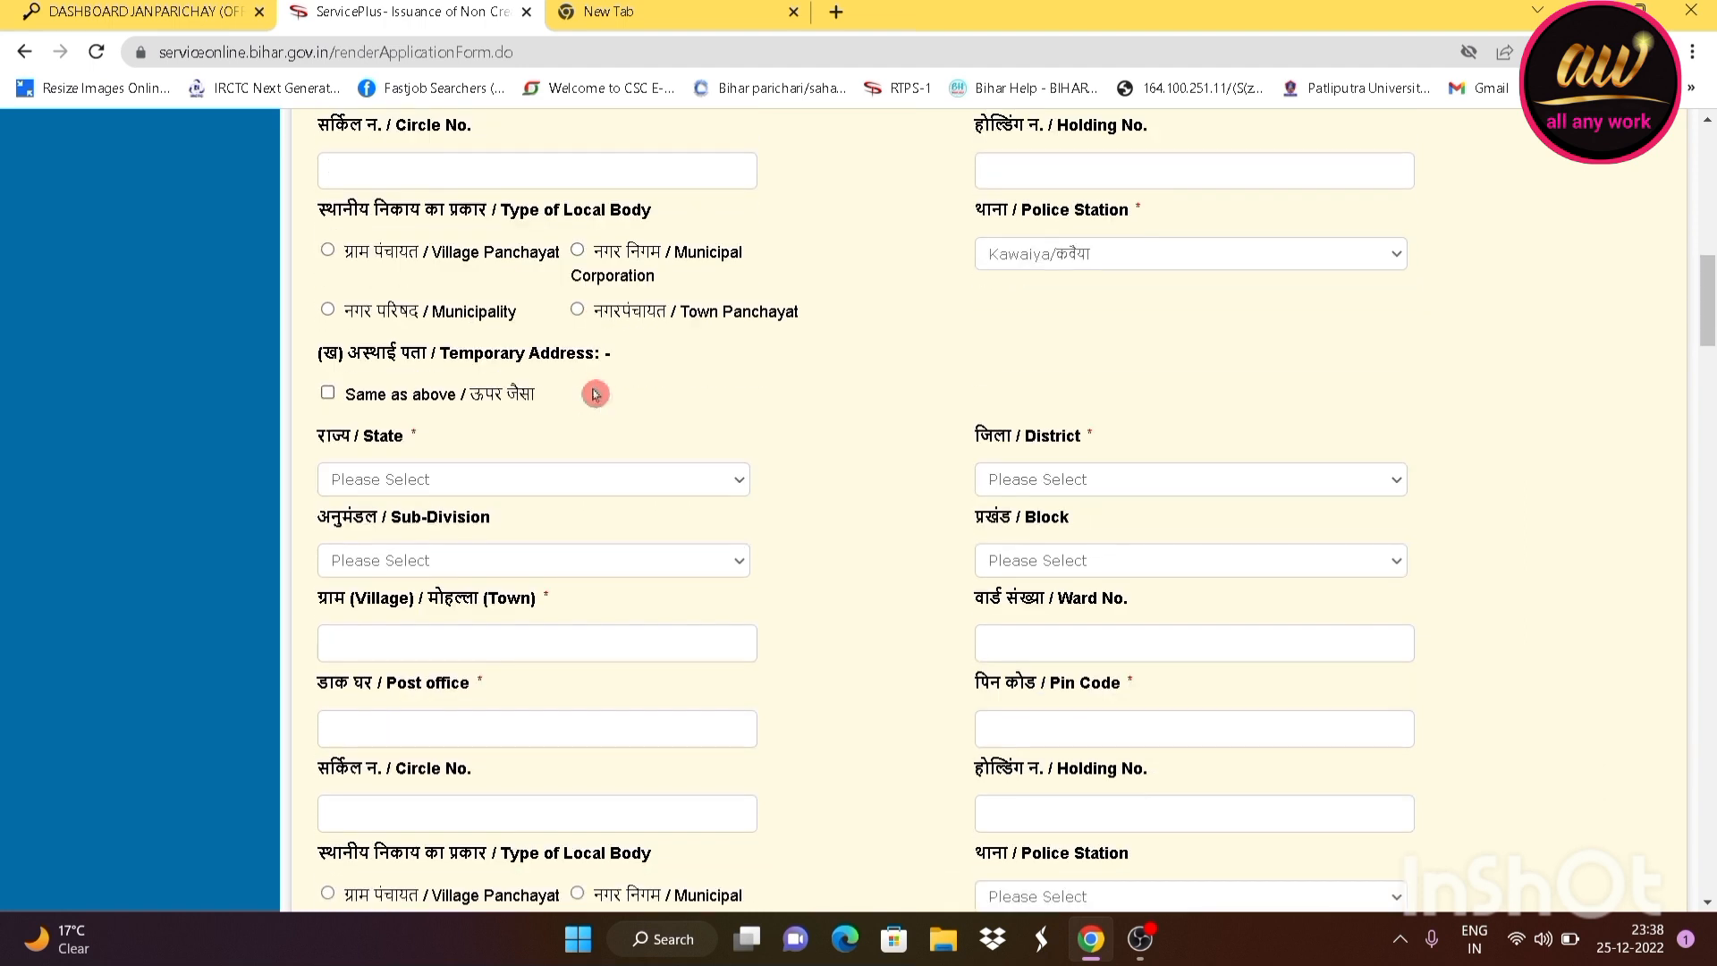
{"action": "scroll", "coordinate": [594, 394], "scroll_direction": "down", "scroll_amount": 1}
{"action": "scroll", "coordinate": [447, 259], "scroll_direction": "up", "scroll_amount": 1}
Choose Village Panchayat as the local body type with BHANPURA as the panchayat
{"action": "left_click", "coordinate": [331, 253]}
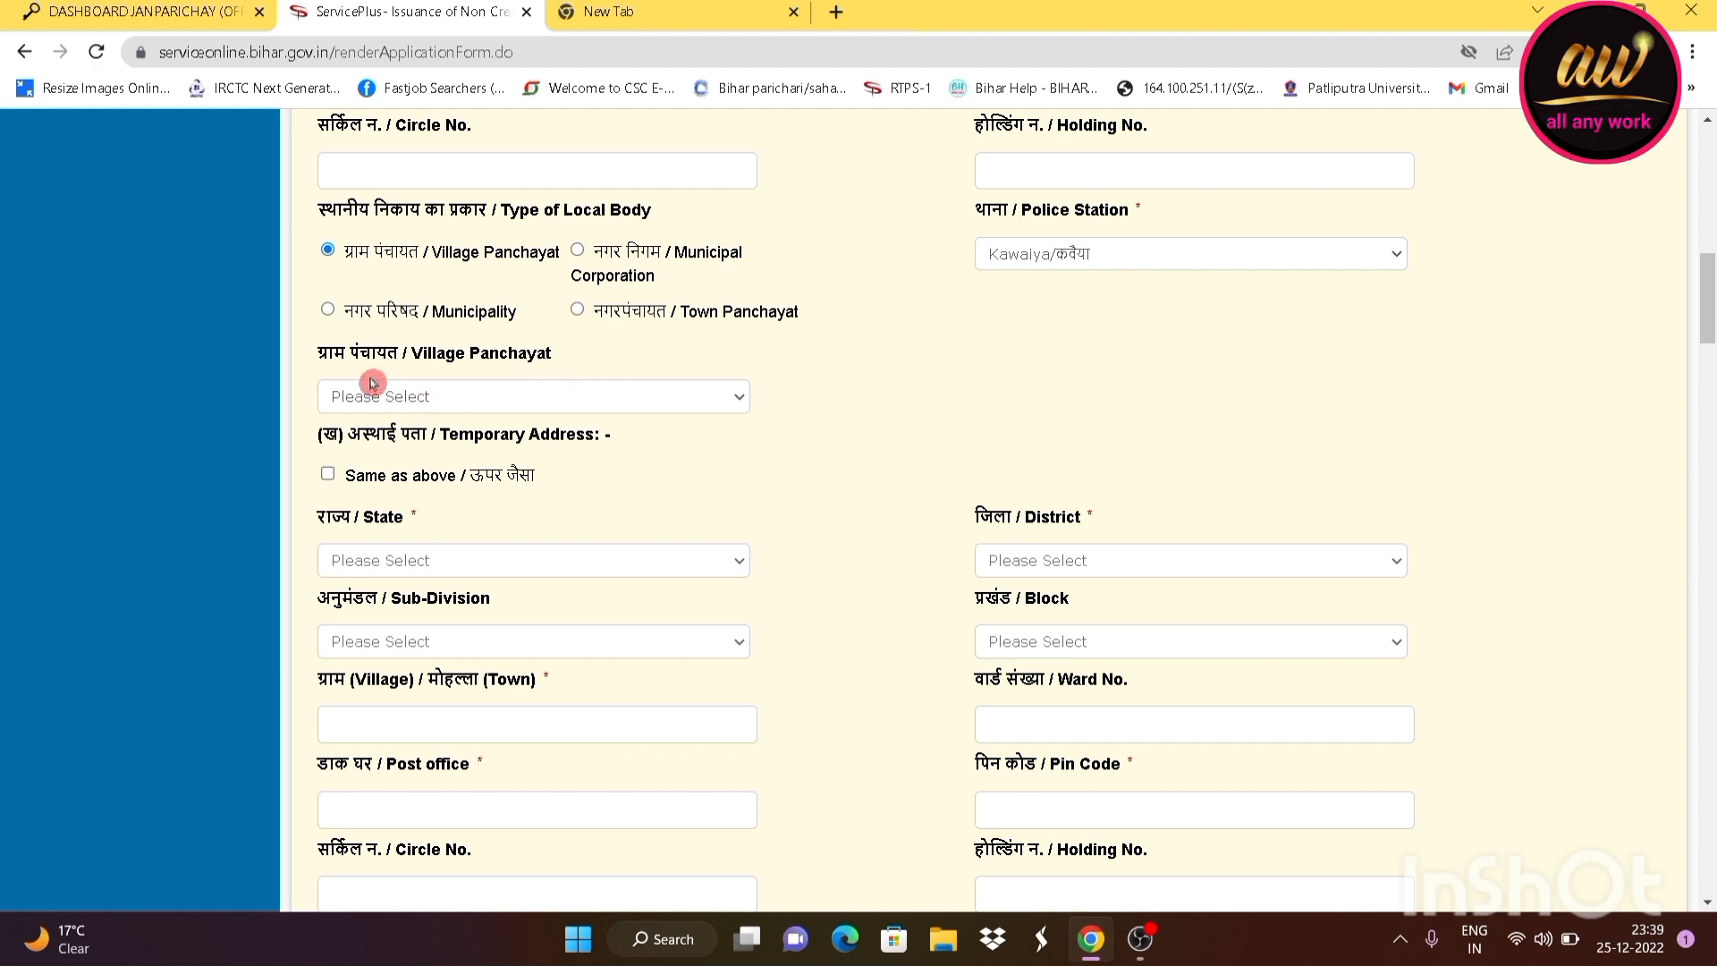
{"action": "left_click", "coordinate": [425, 400]}
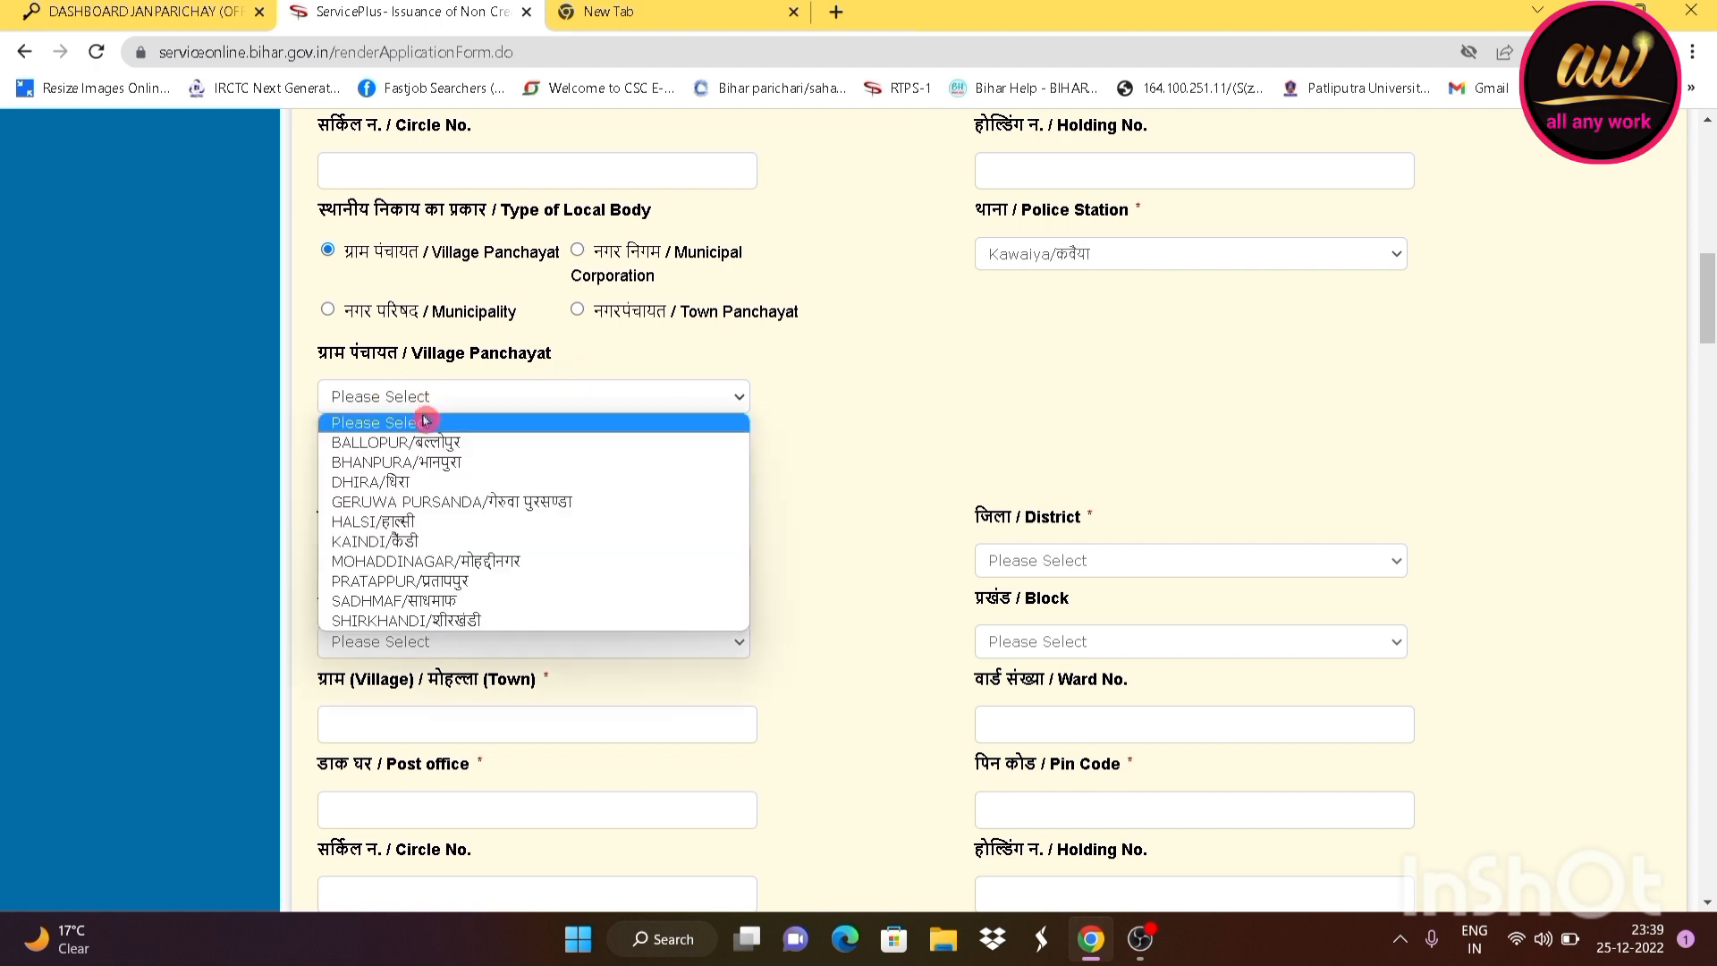
{"action": "left_click", "coordinate": [438, 462]}
{"action": "scroll", "coordinate": [541, 478], "scroll_direction": "down", "scroll_amount": 1}
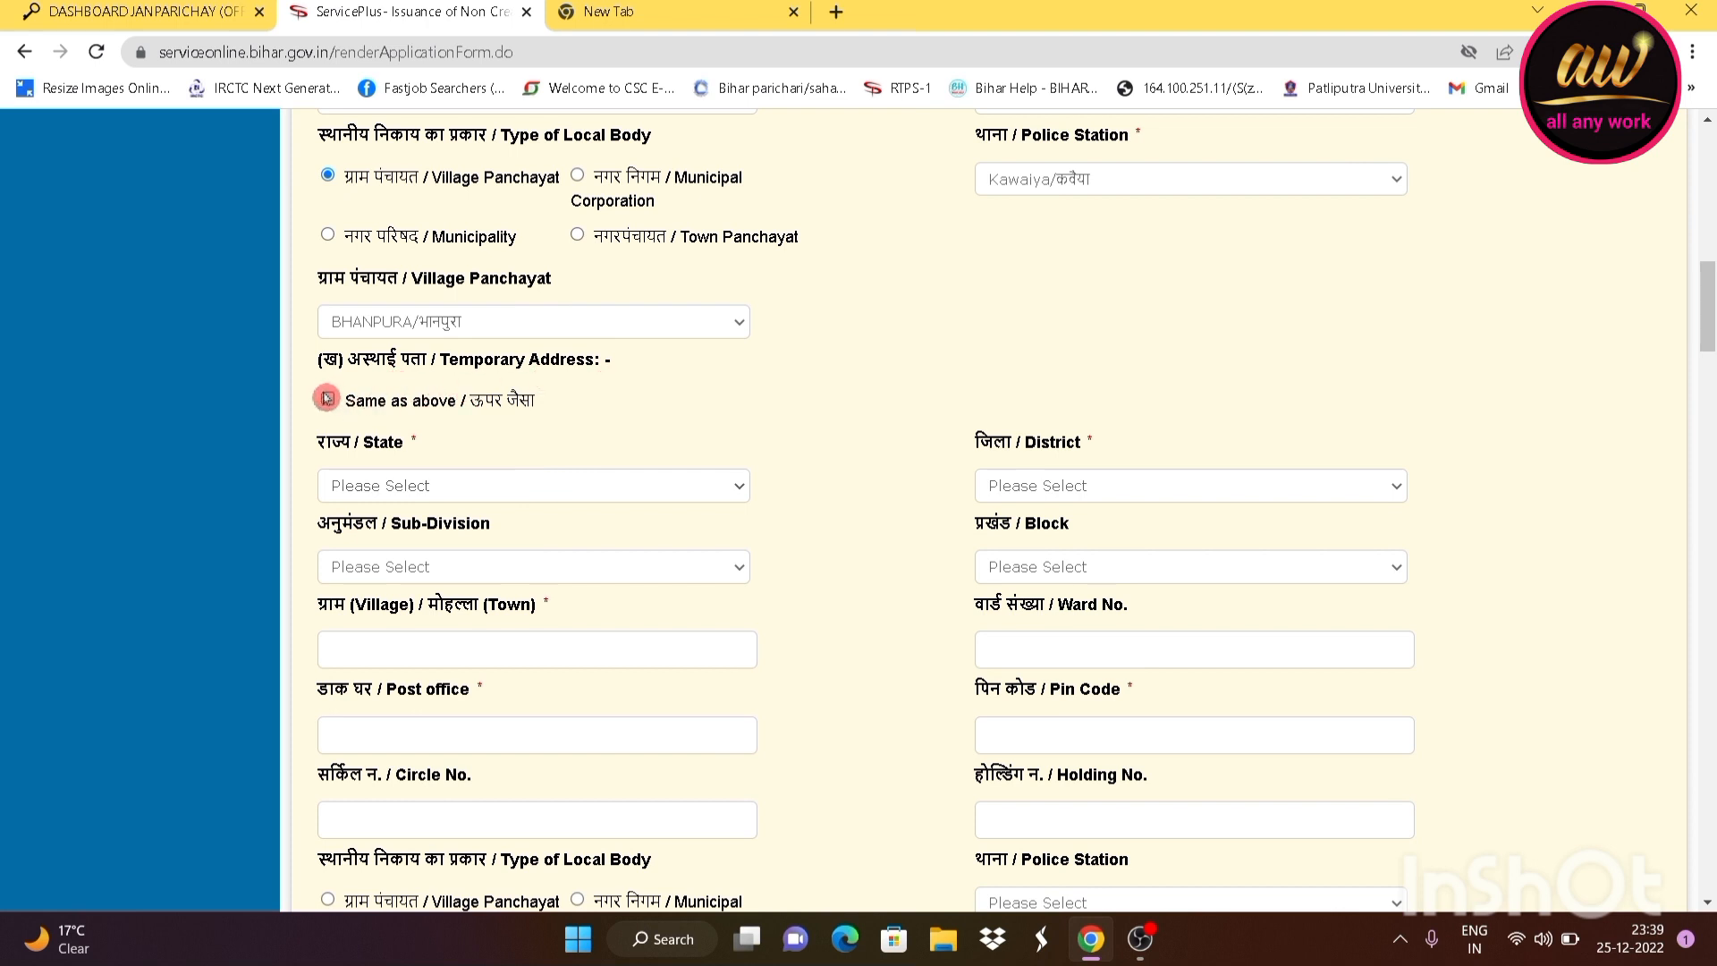
{"action": "scroll", "coordinate": [375, 429], "scroll_direction": "up", "scroll_amount": 2}
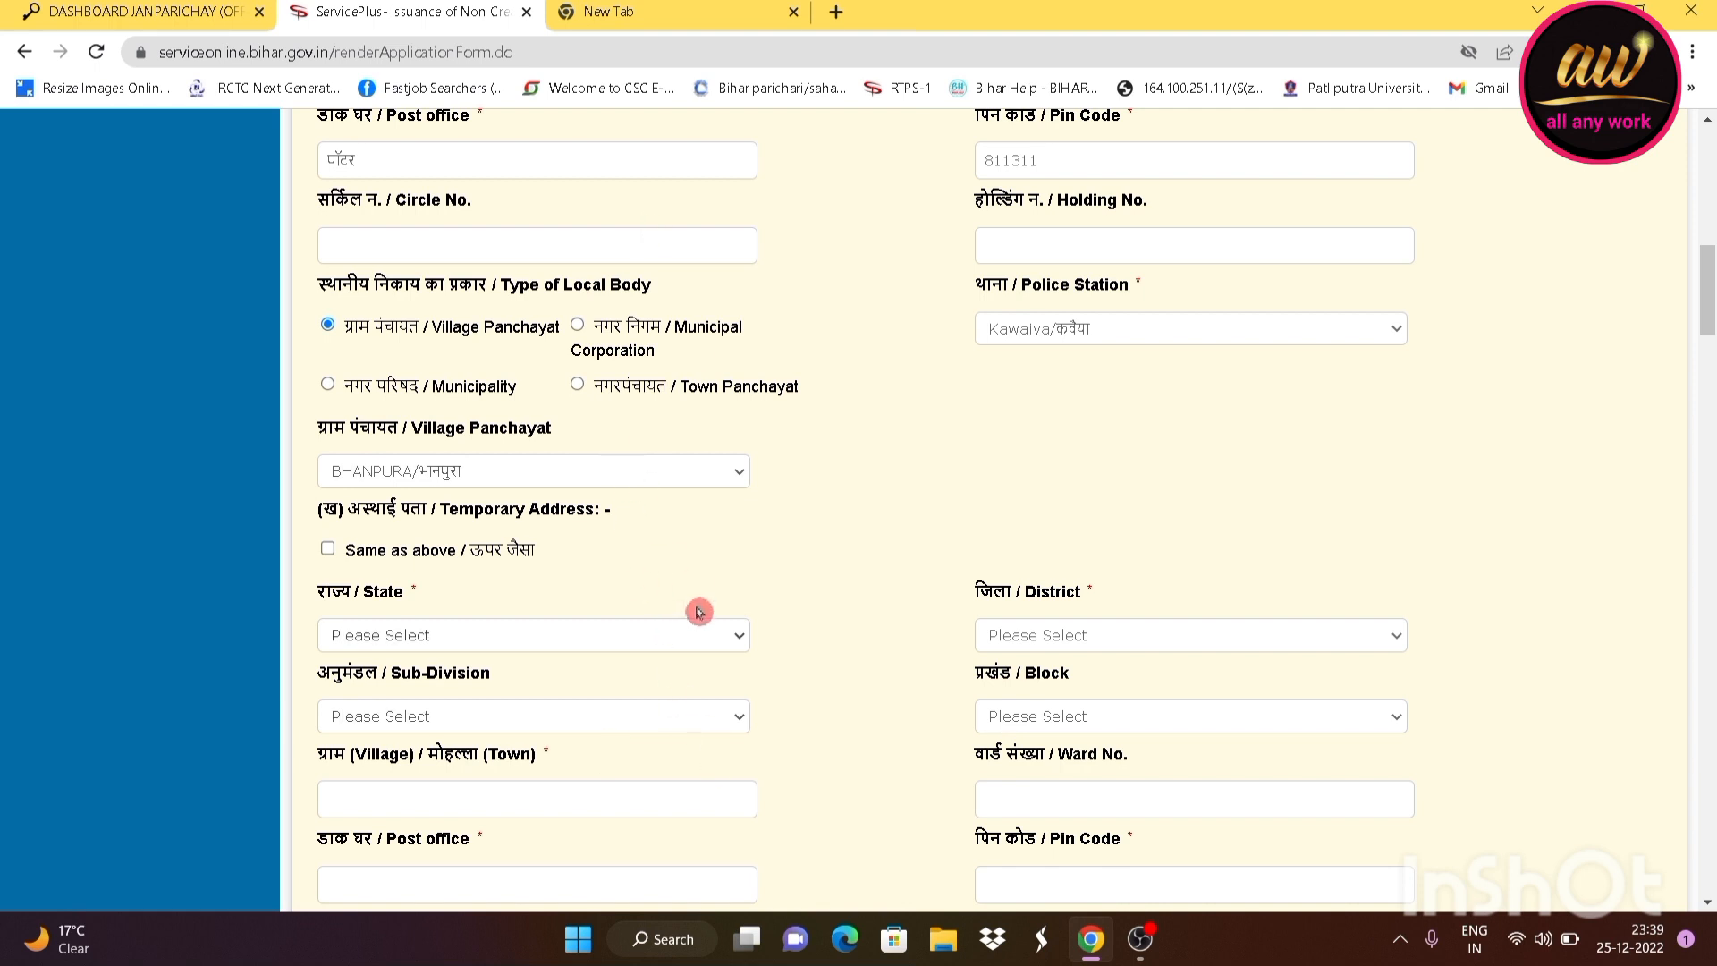
{"action": "scroll", "coordinate": [495, 612], "scroll_direction": "down", "scroll_amount": 2}
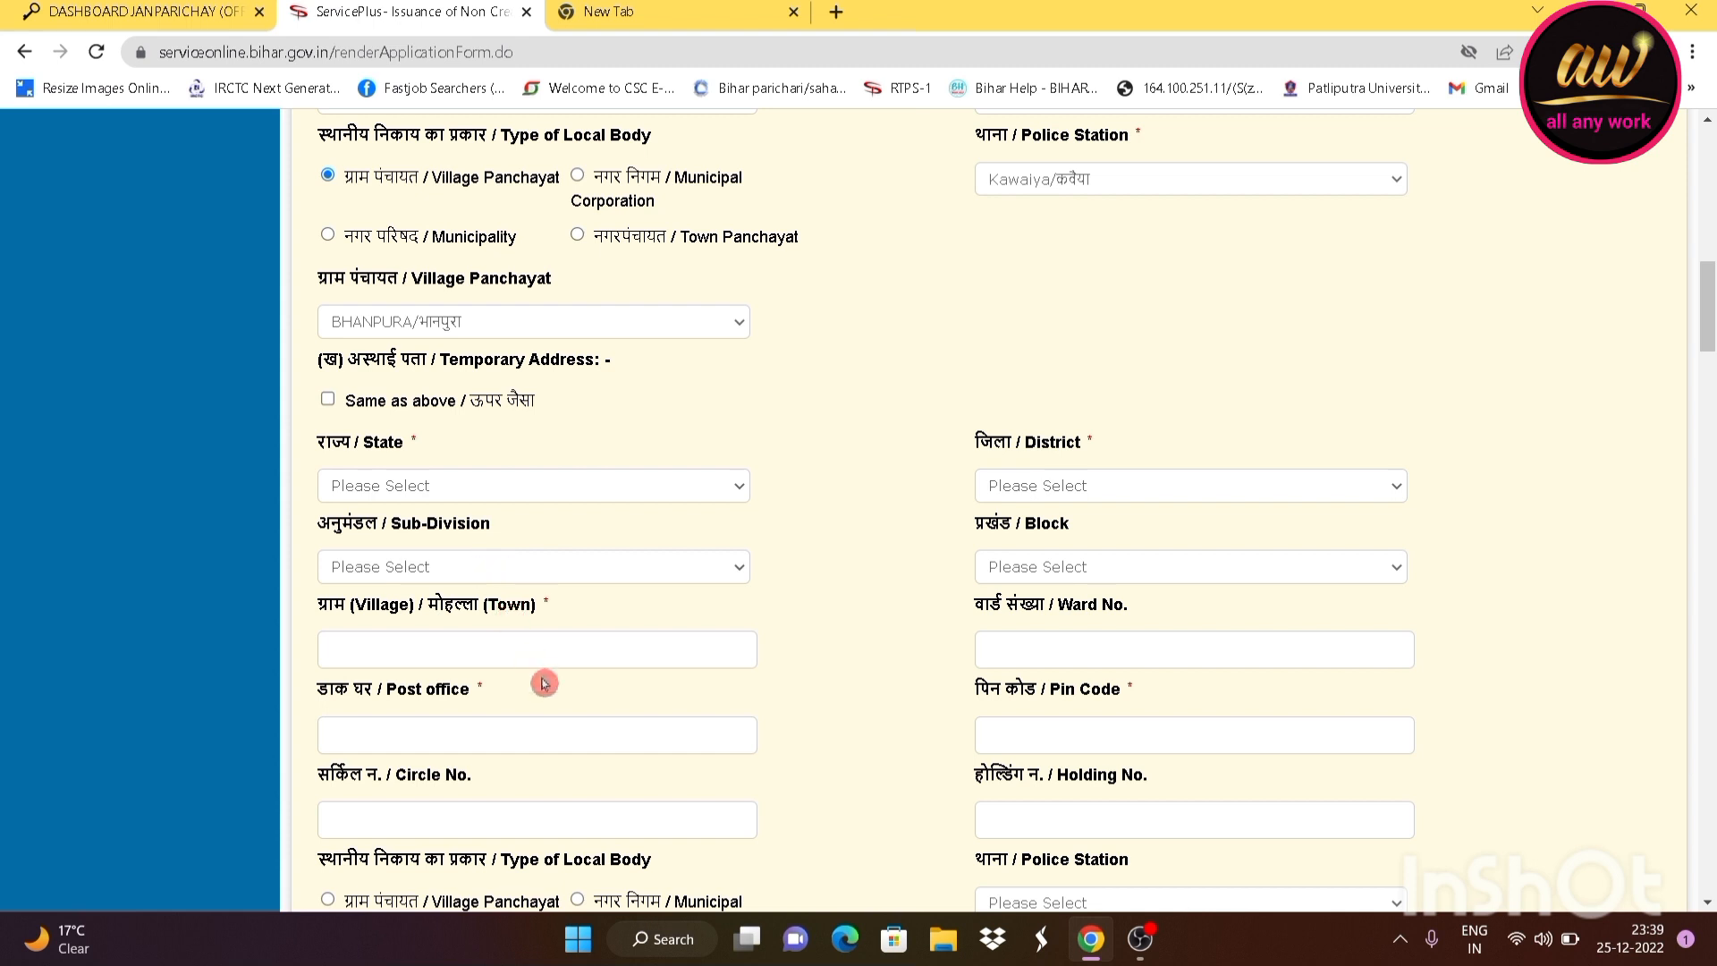
{"action": "scroll", "coordinate": [542, 683], "scroll_direction": "down", "scroll_amount": 2}
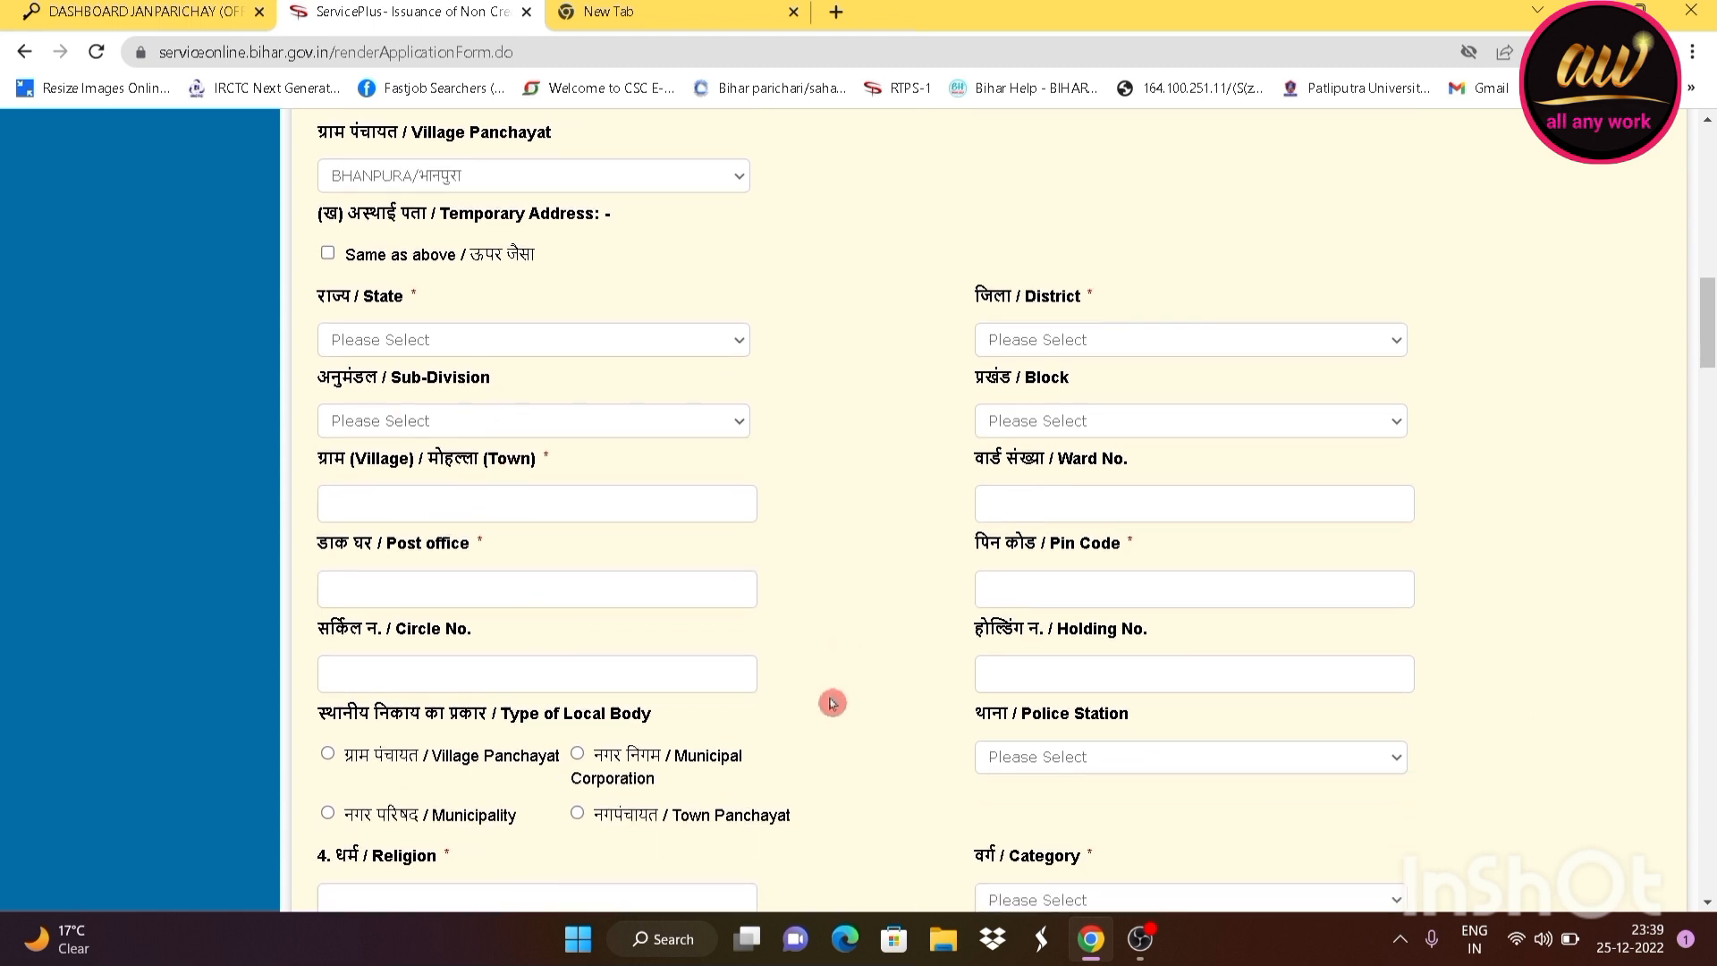
{"action": "scroll", "coordinate": [832, 703], "scroll_direction": "up", "scroll_amount": 3}
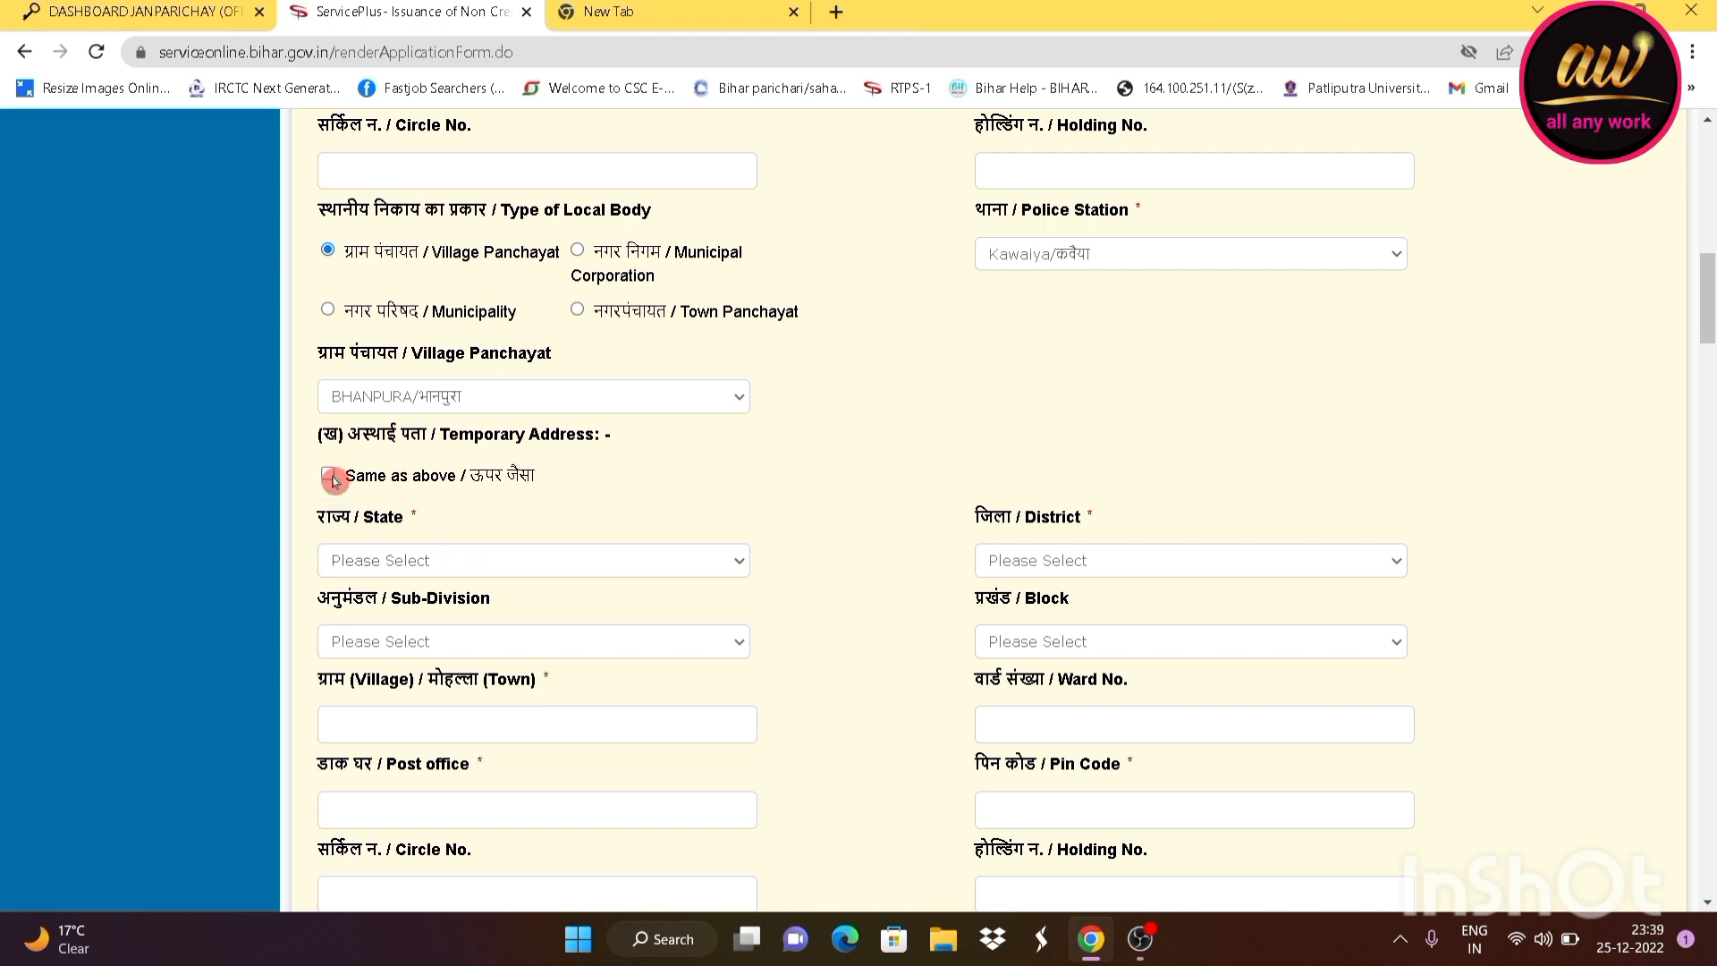
Scroll past the autofilled temporary address to the Religion, Category and Caste fields
{"action": "scroll", "coordinate": [594, 563], "scroll_direction": "down", "scroll_amount": 1}
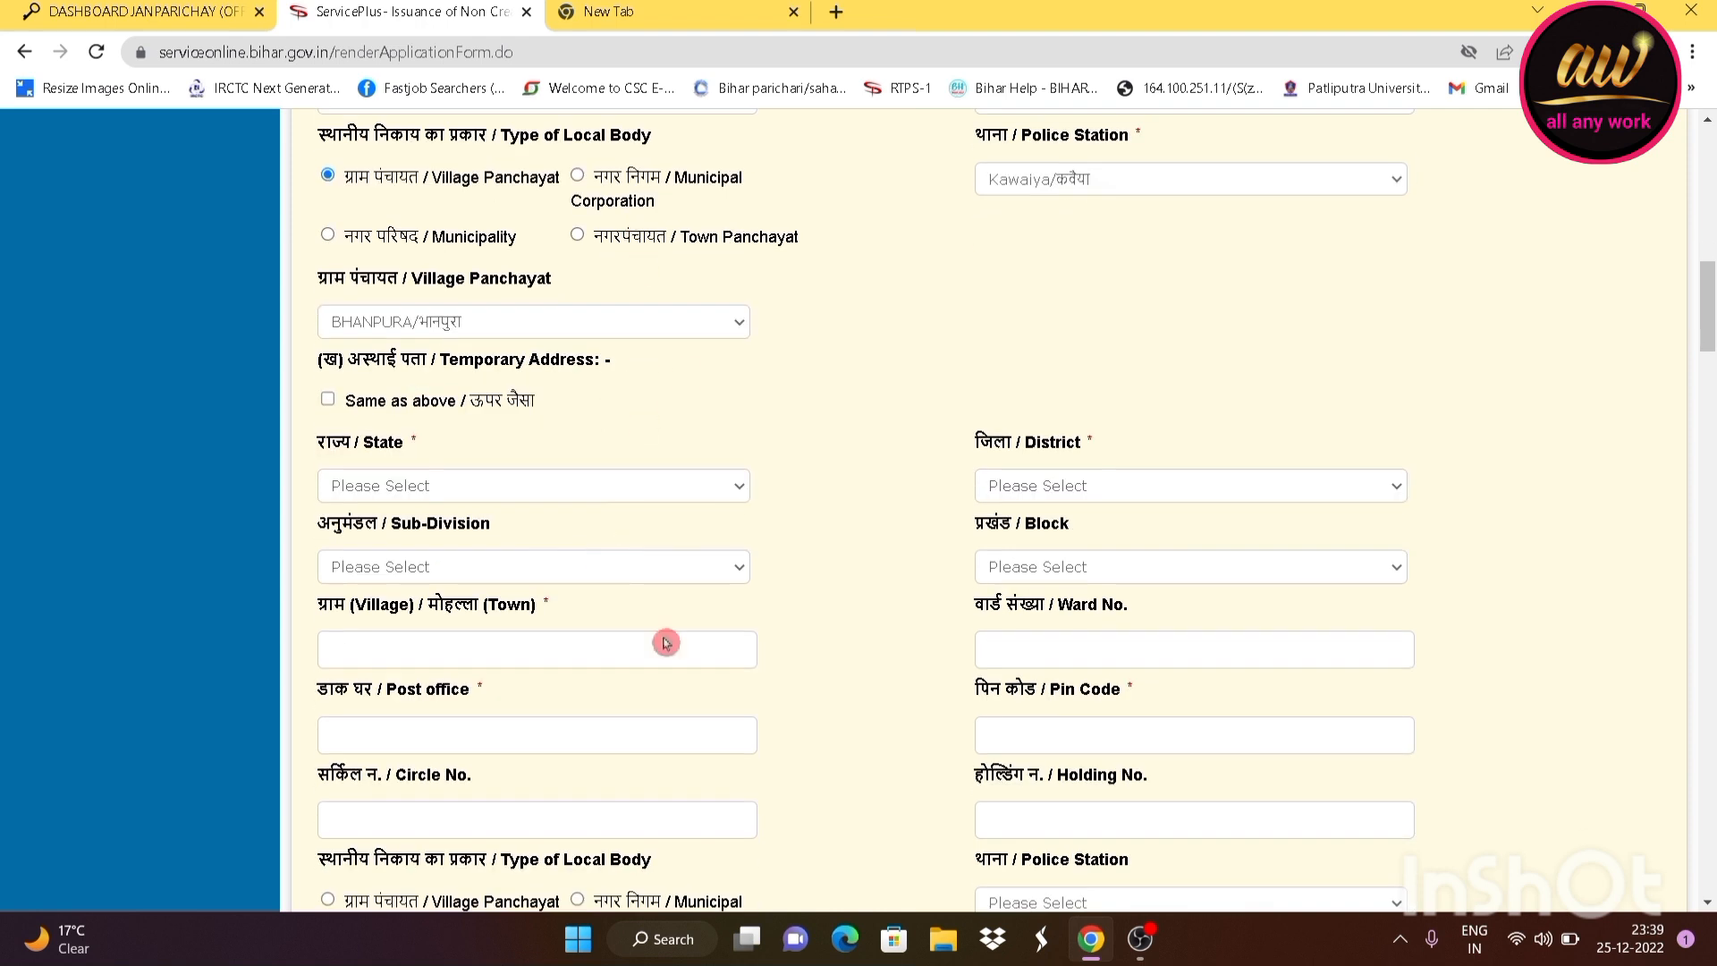
{"action": "scroll", "coordinate": [728, 605], "scroll_direction": "down", "scroll_amount": 2}
{"action": "scroll", "coordinate": [729, 605], "scroll_direction": "up", "scroll_amount": 2}
{"action": "scroll", "coordinate": [638, 548], "scroll_direction": "down", "scroll_amount": 1}
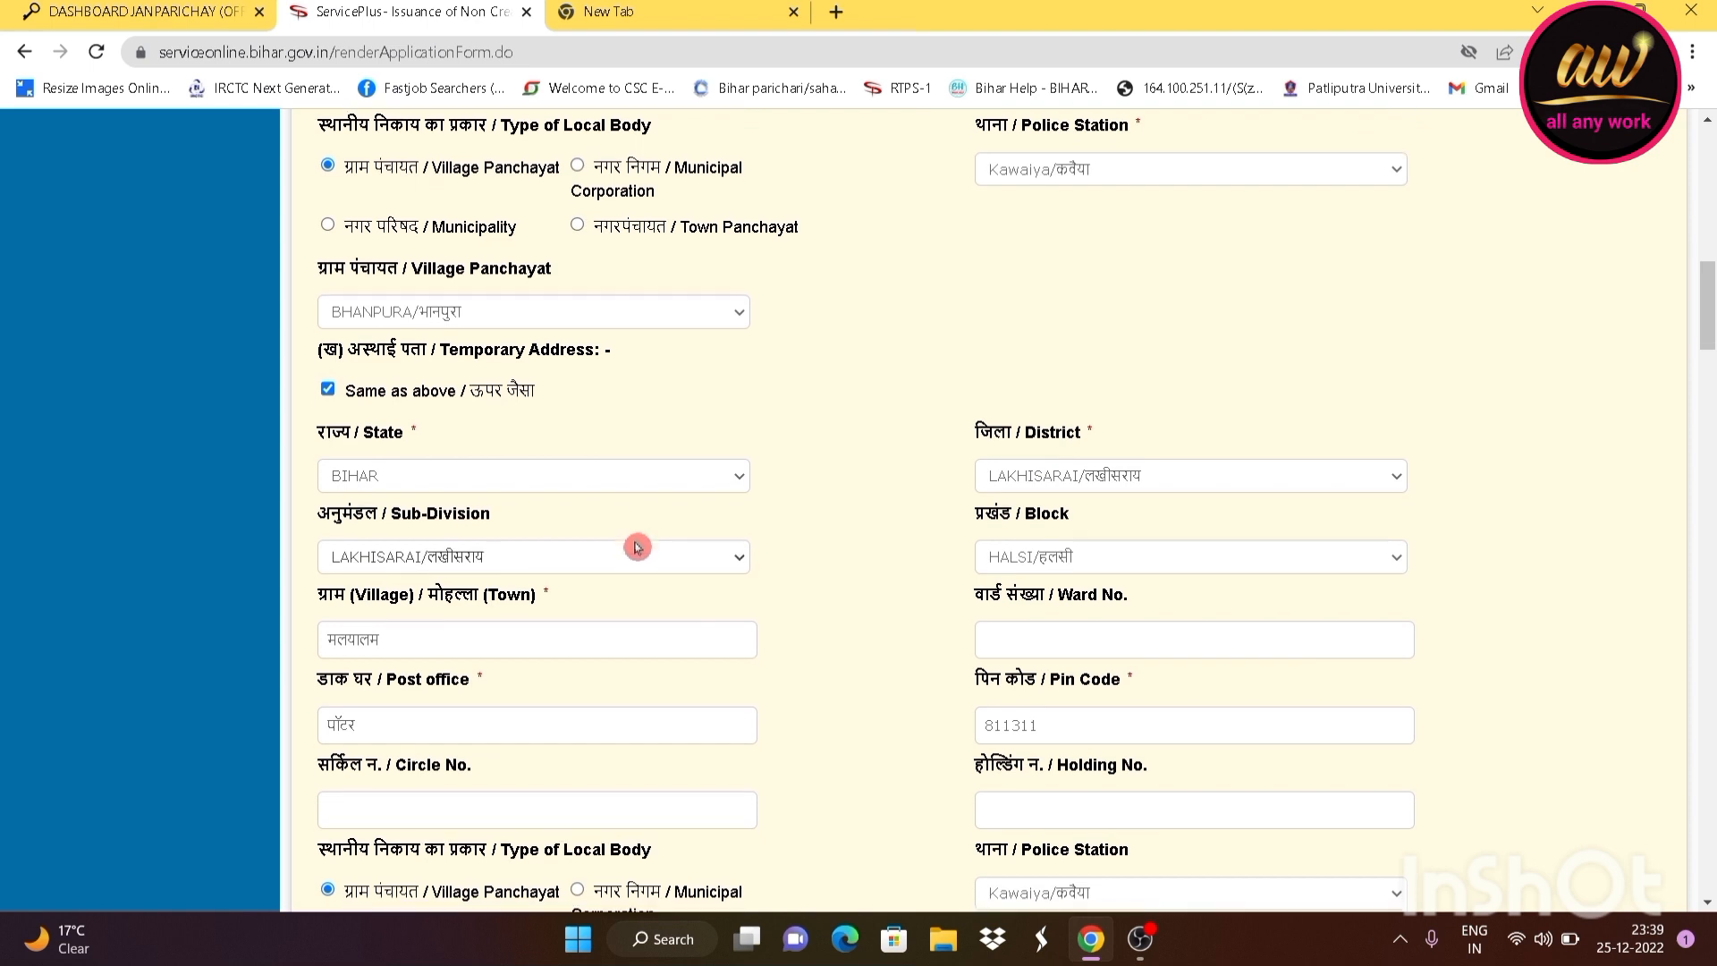
{"action": "scroll", "coordinate": [637, 547], "scroll_direction": "down", "scroll_amount": 5}
{"action": "scroll", "coordinate": [716, 518], "scroll_direction": "up", "scroll_amount": 1}
{"action": "scroll", "coordinate": [716, 521], "scroll_direction": "down", "scroll_amount": 3}
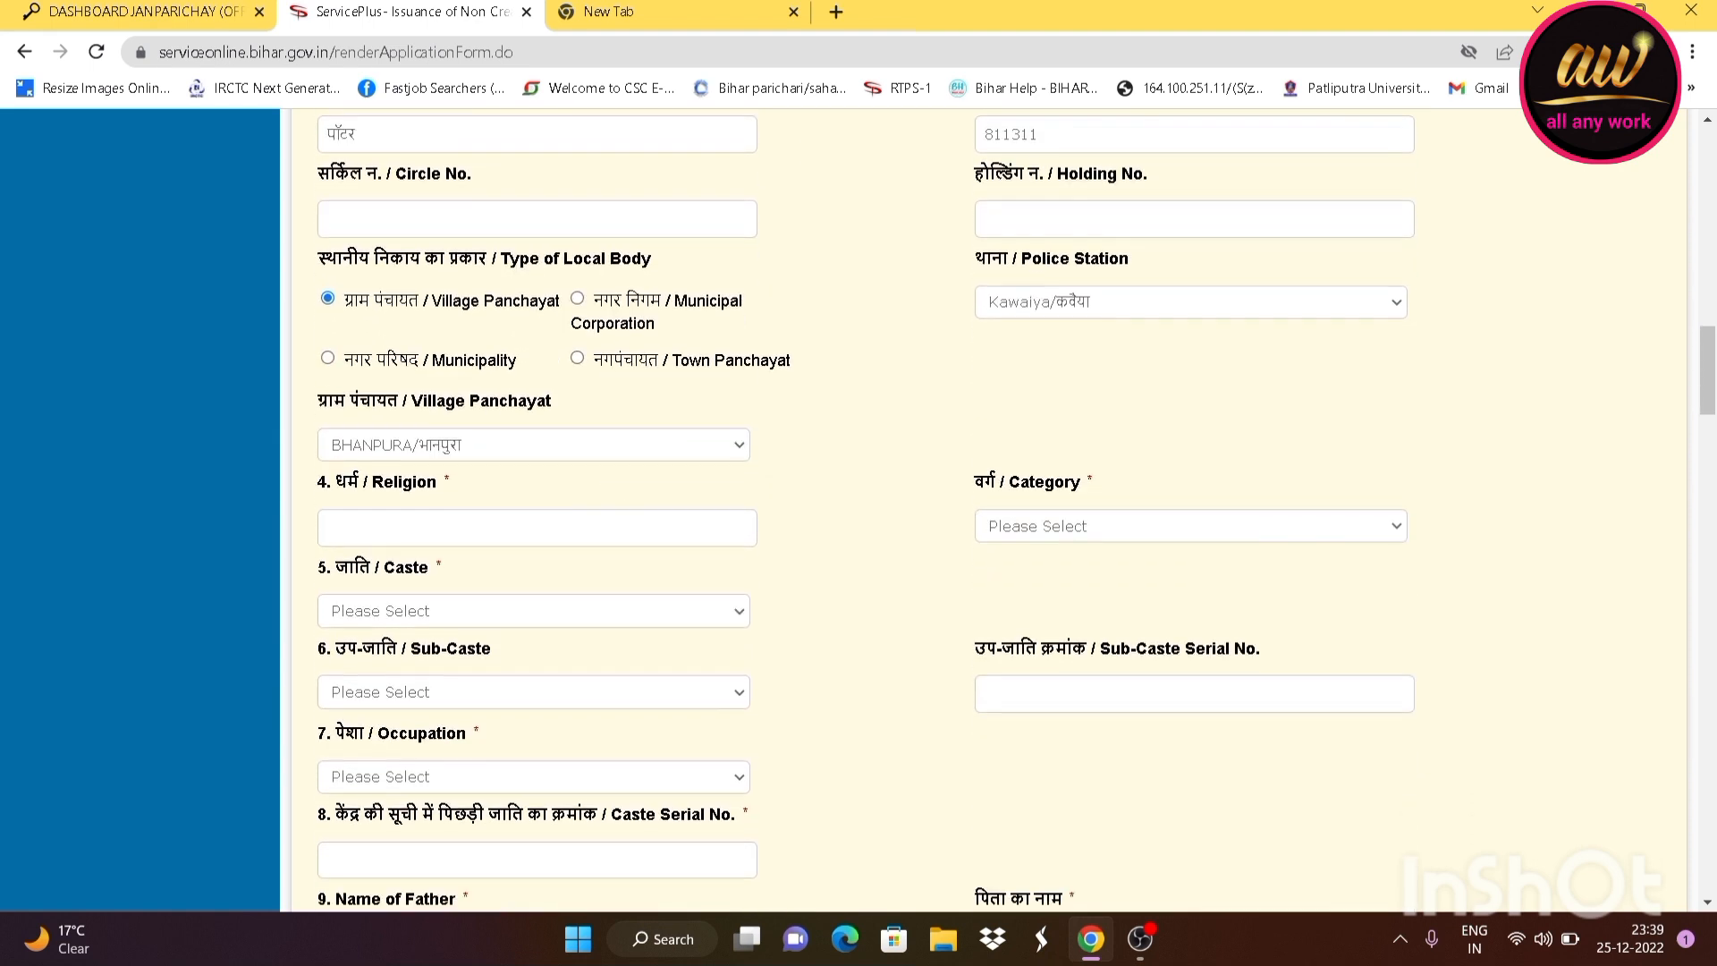
{"action": "scroll", "coordinate": [567, 357], "scroll_direction": "up", "scroll_amount": 2}
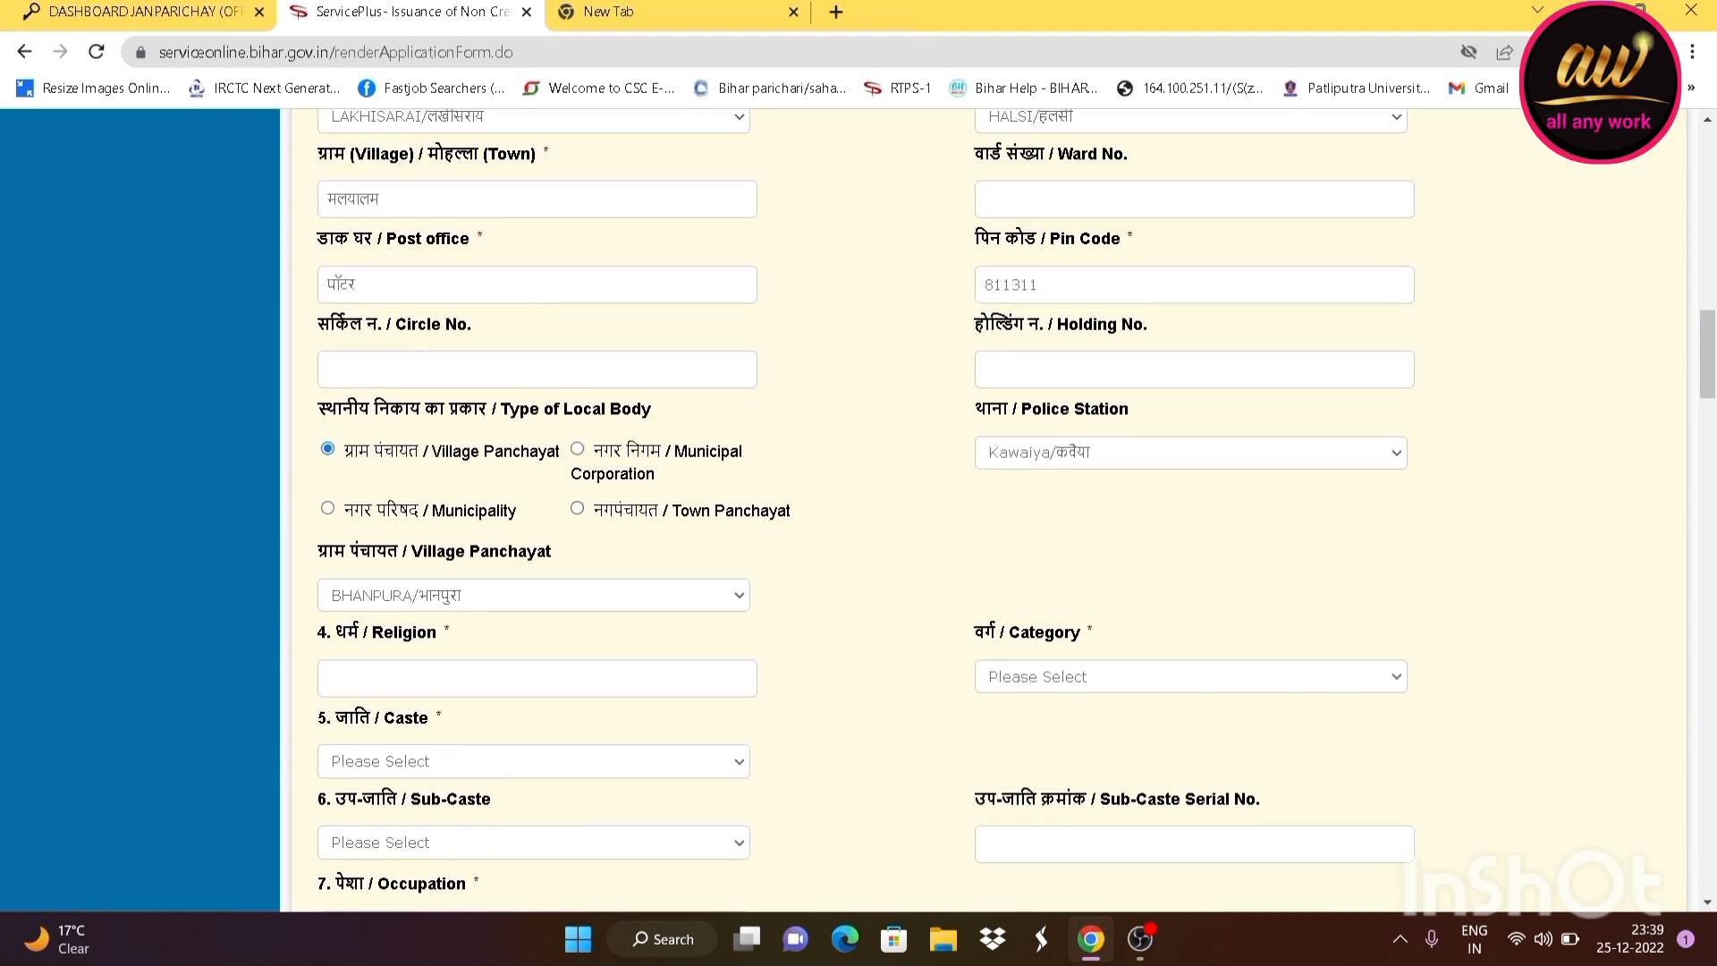
{"action": "scroll", "coordinate": [755, 440], "scroll_direction": "down", "scroll_amount": 2}
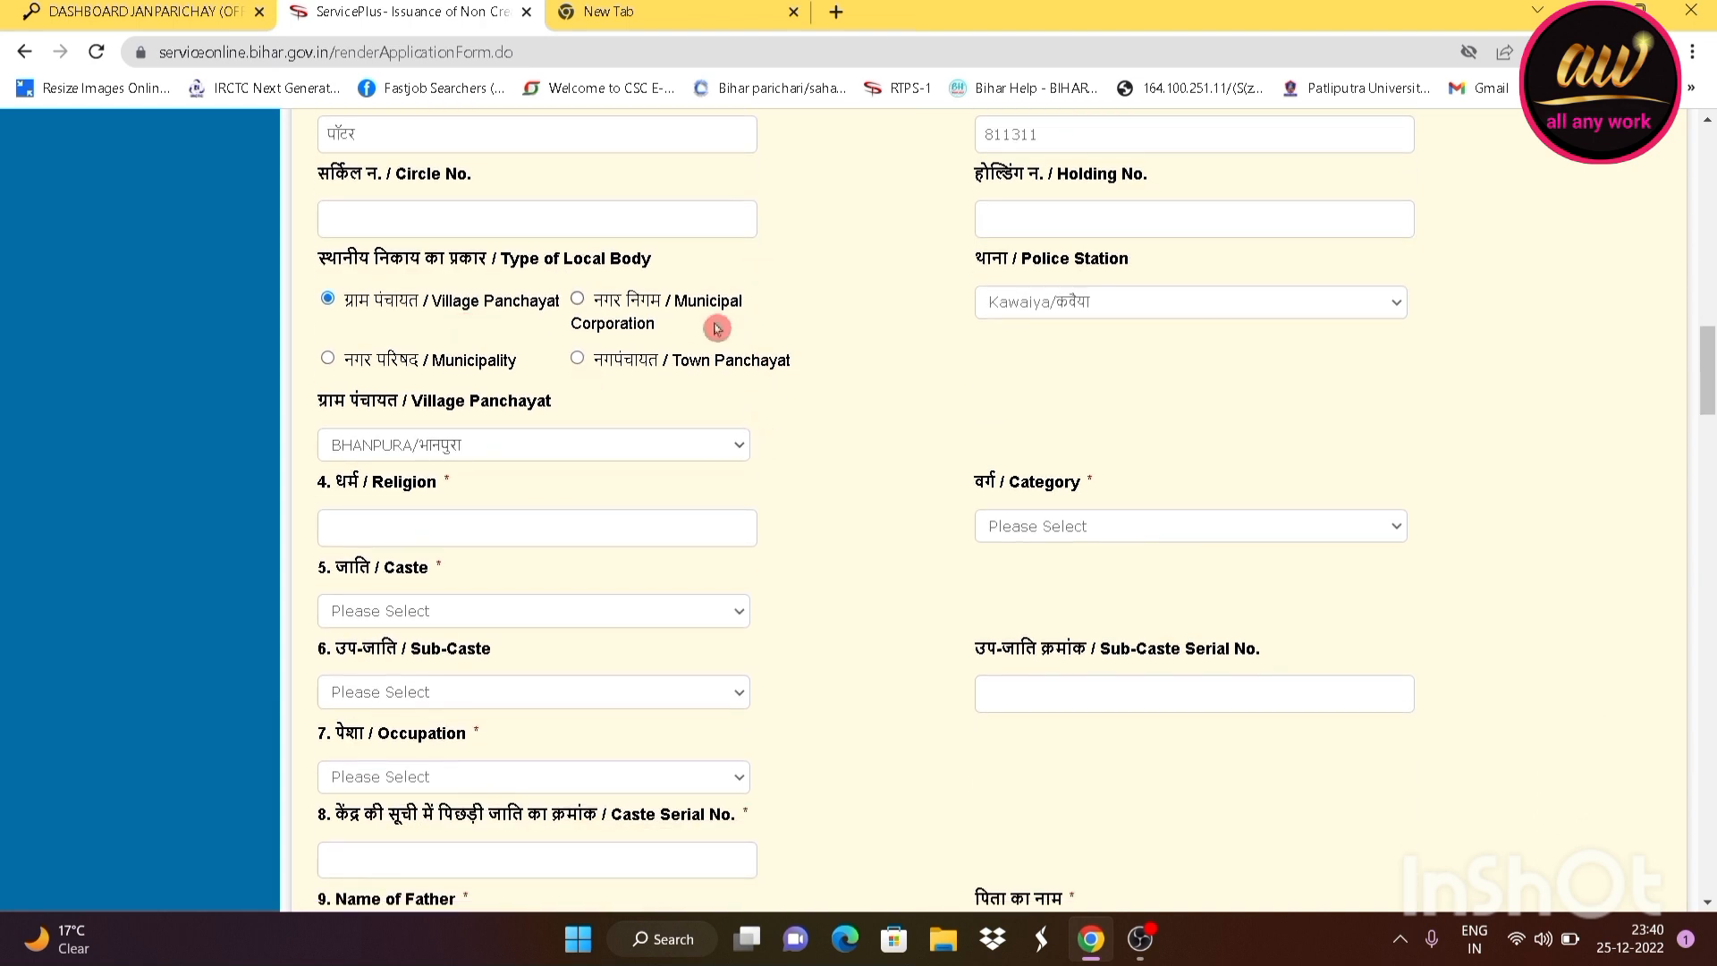
{"action": "scroll", "coordinate": [716, 328], "scroll_direction": "down", "scroll_amount": 1}
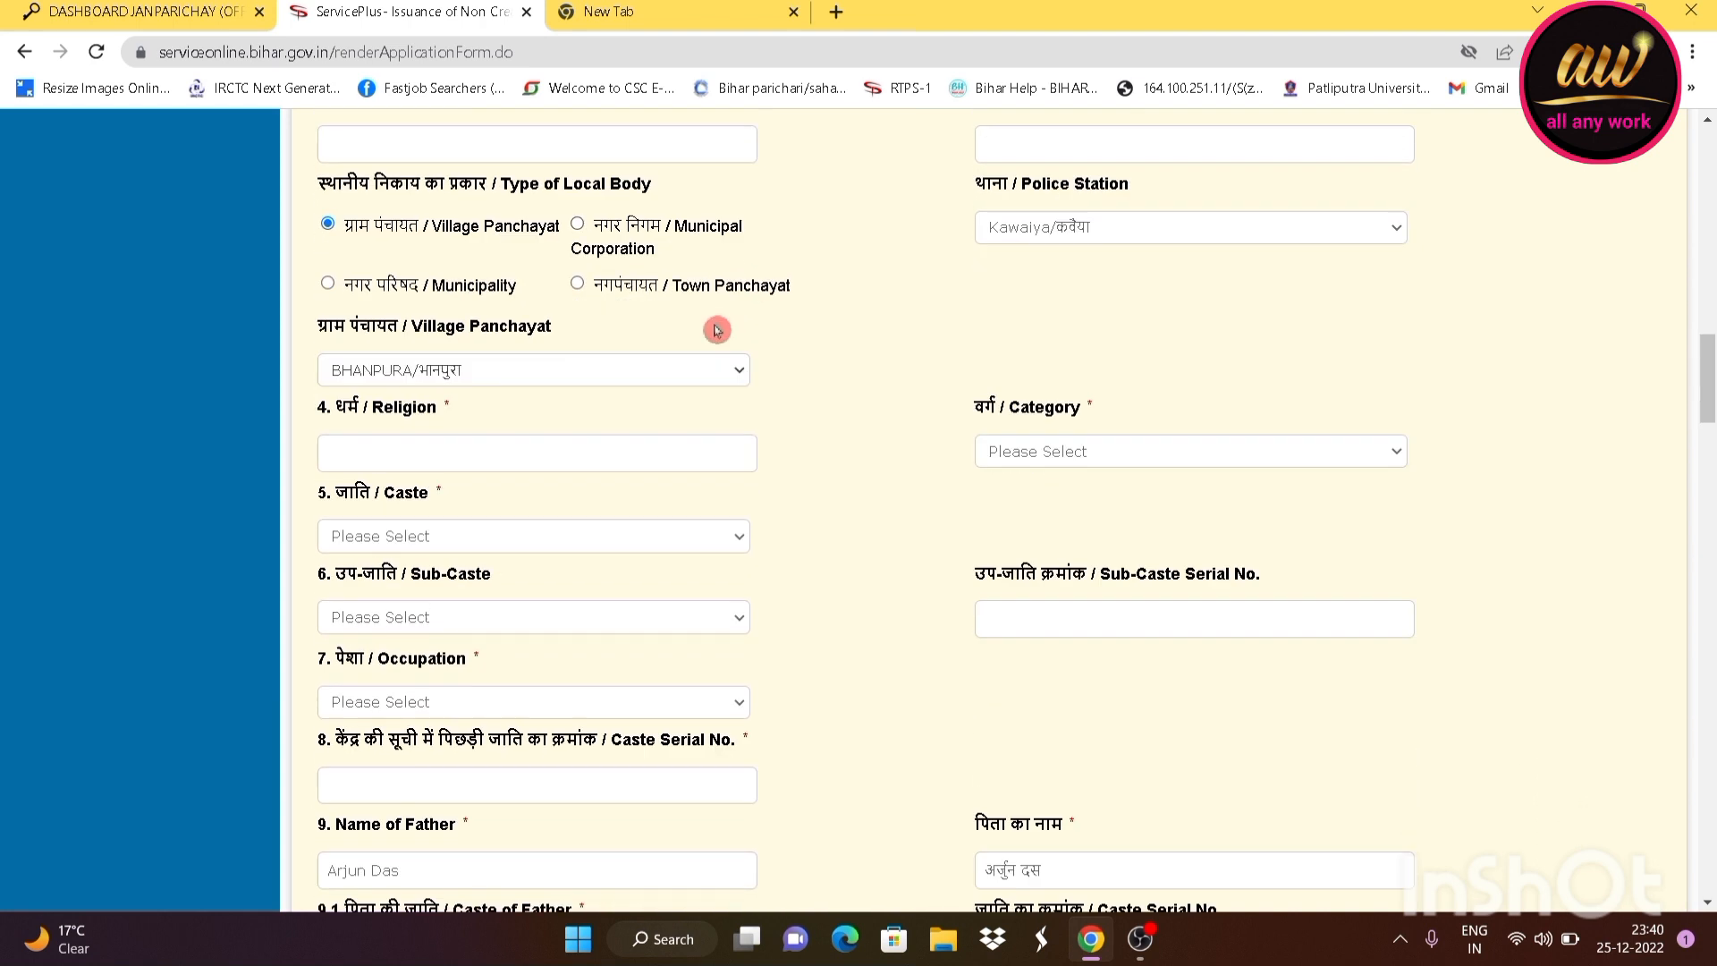
{"action": "scroll", "coordinate": [717, 330], "scroll_direction": "down", "scroll_amount": 1}
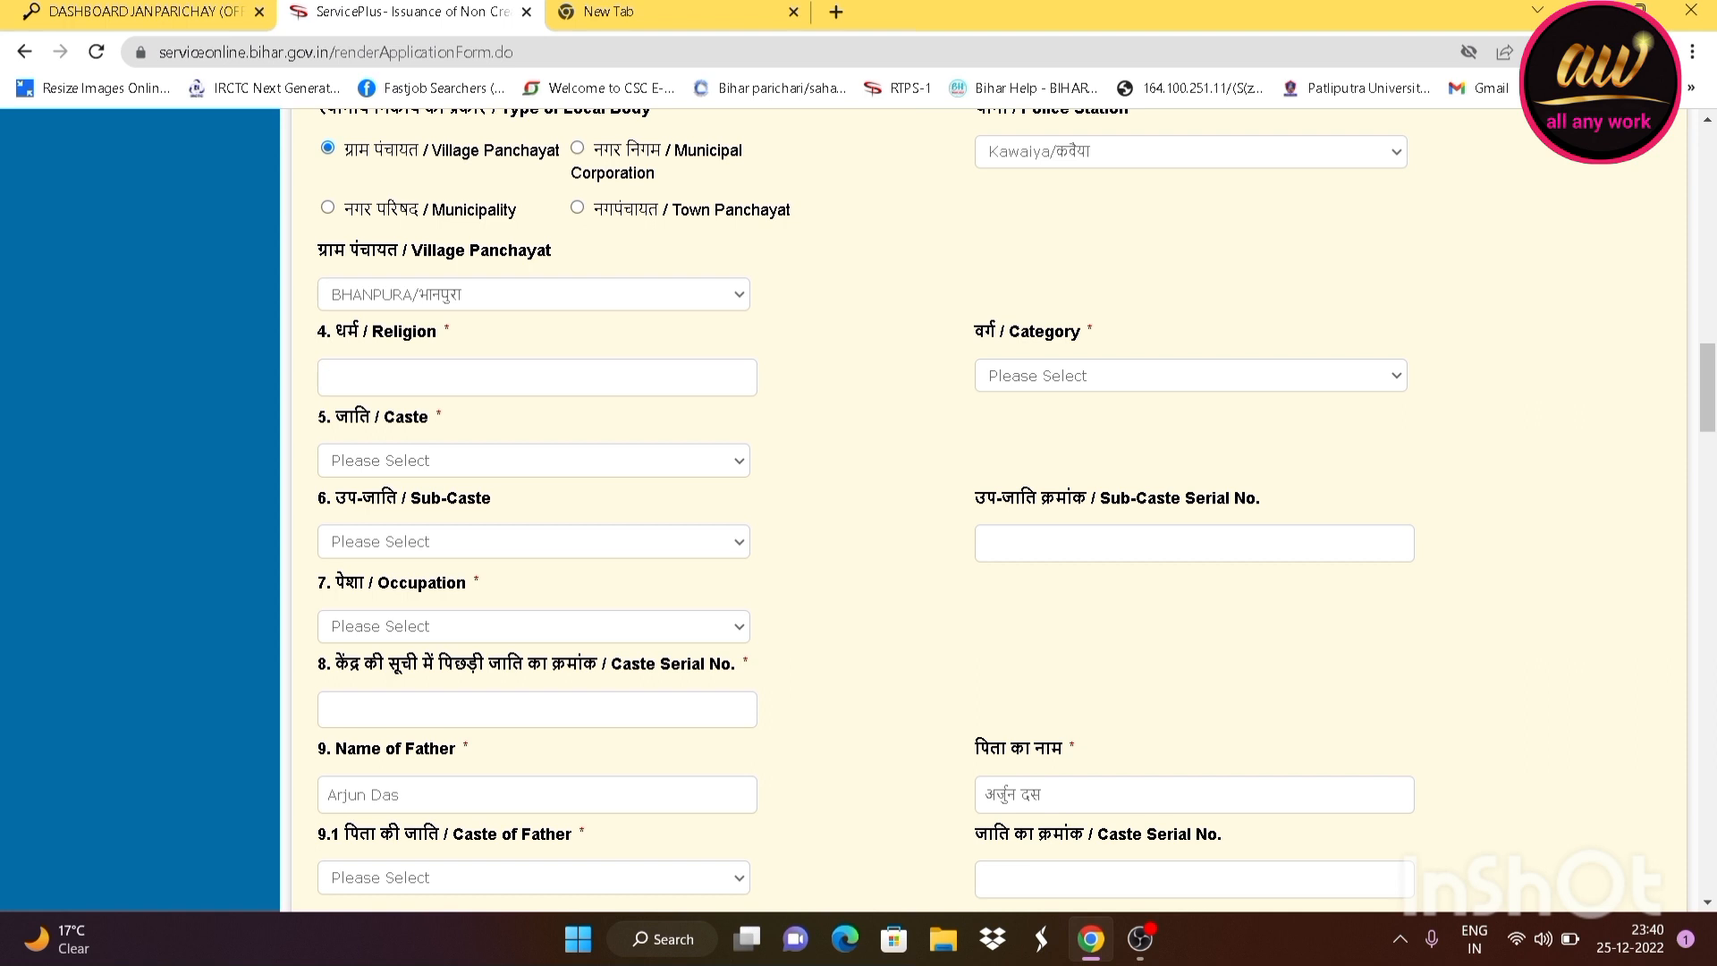
Enter hindu as Religion and set Category to अन्य पिछड़ा वर्ग
{"action": "type", "text": "hindu"}
{"action": "left_click", "coordinate": [1049, 388]}
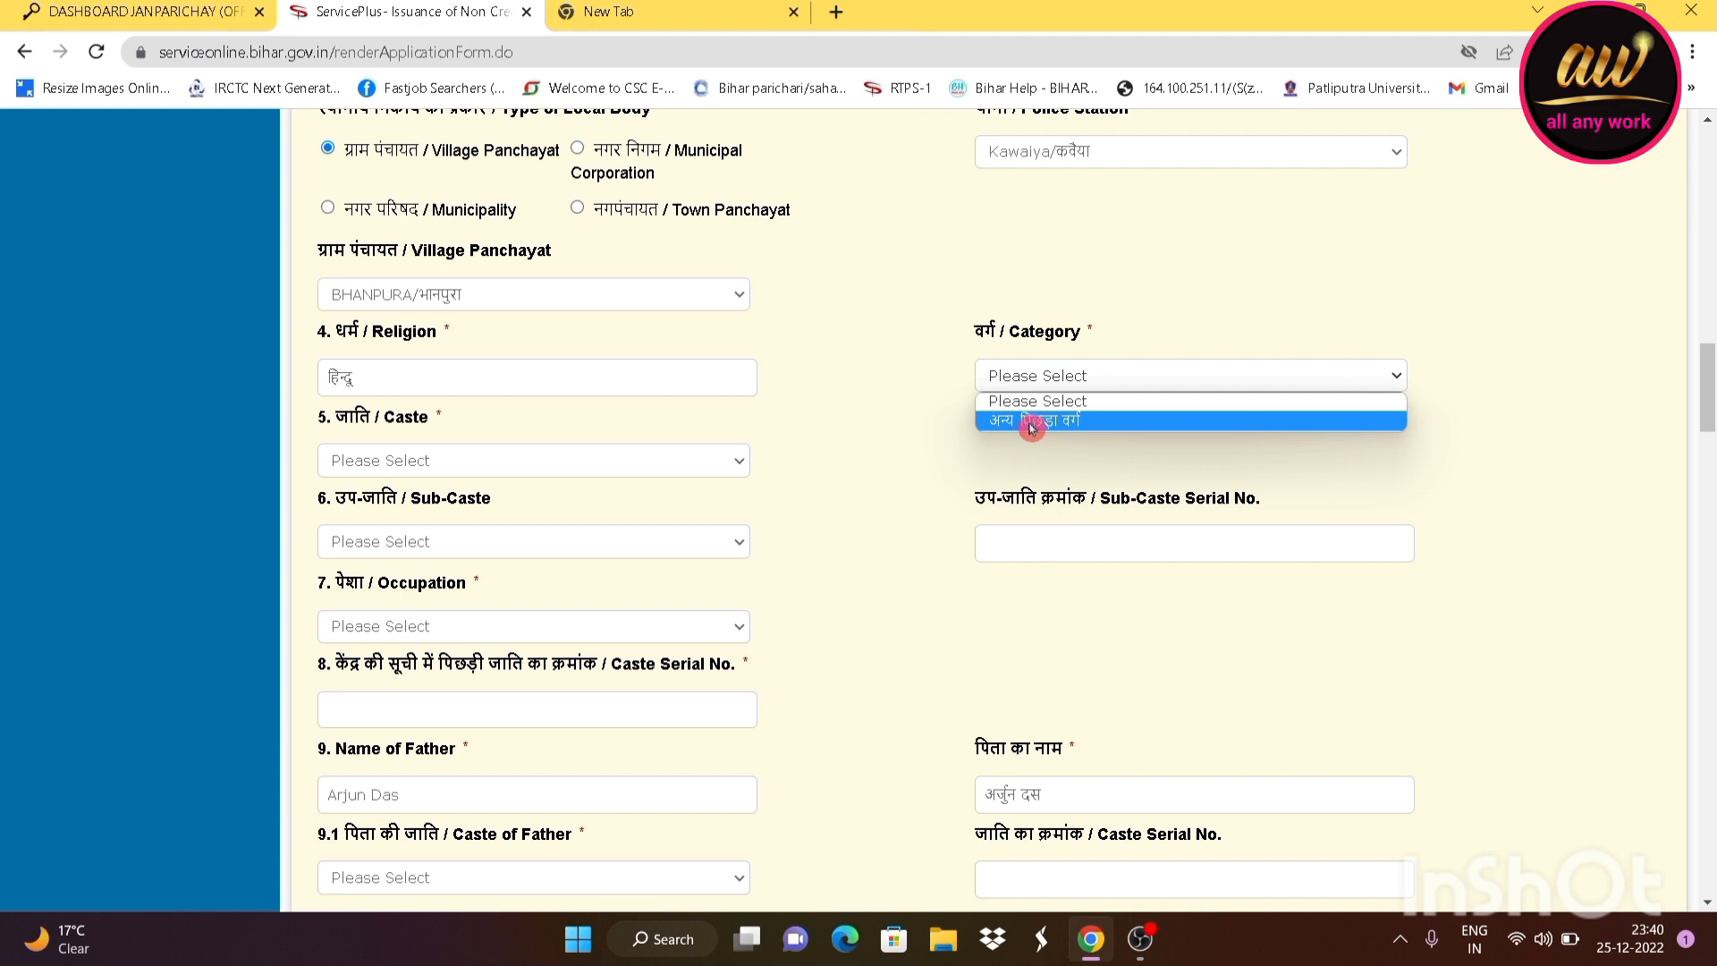
{"action": "left_click", "coordinate": [1062, 420]}
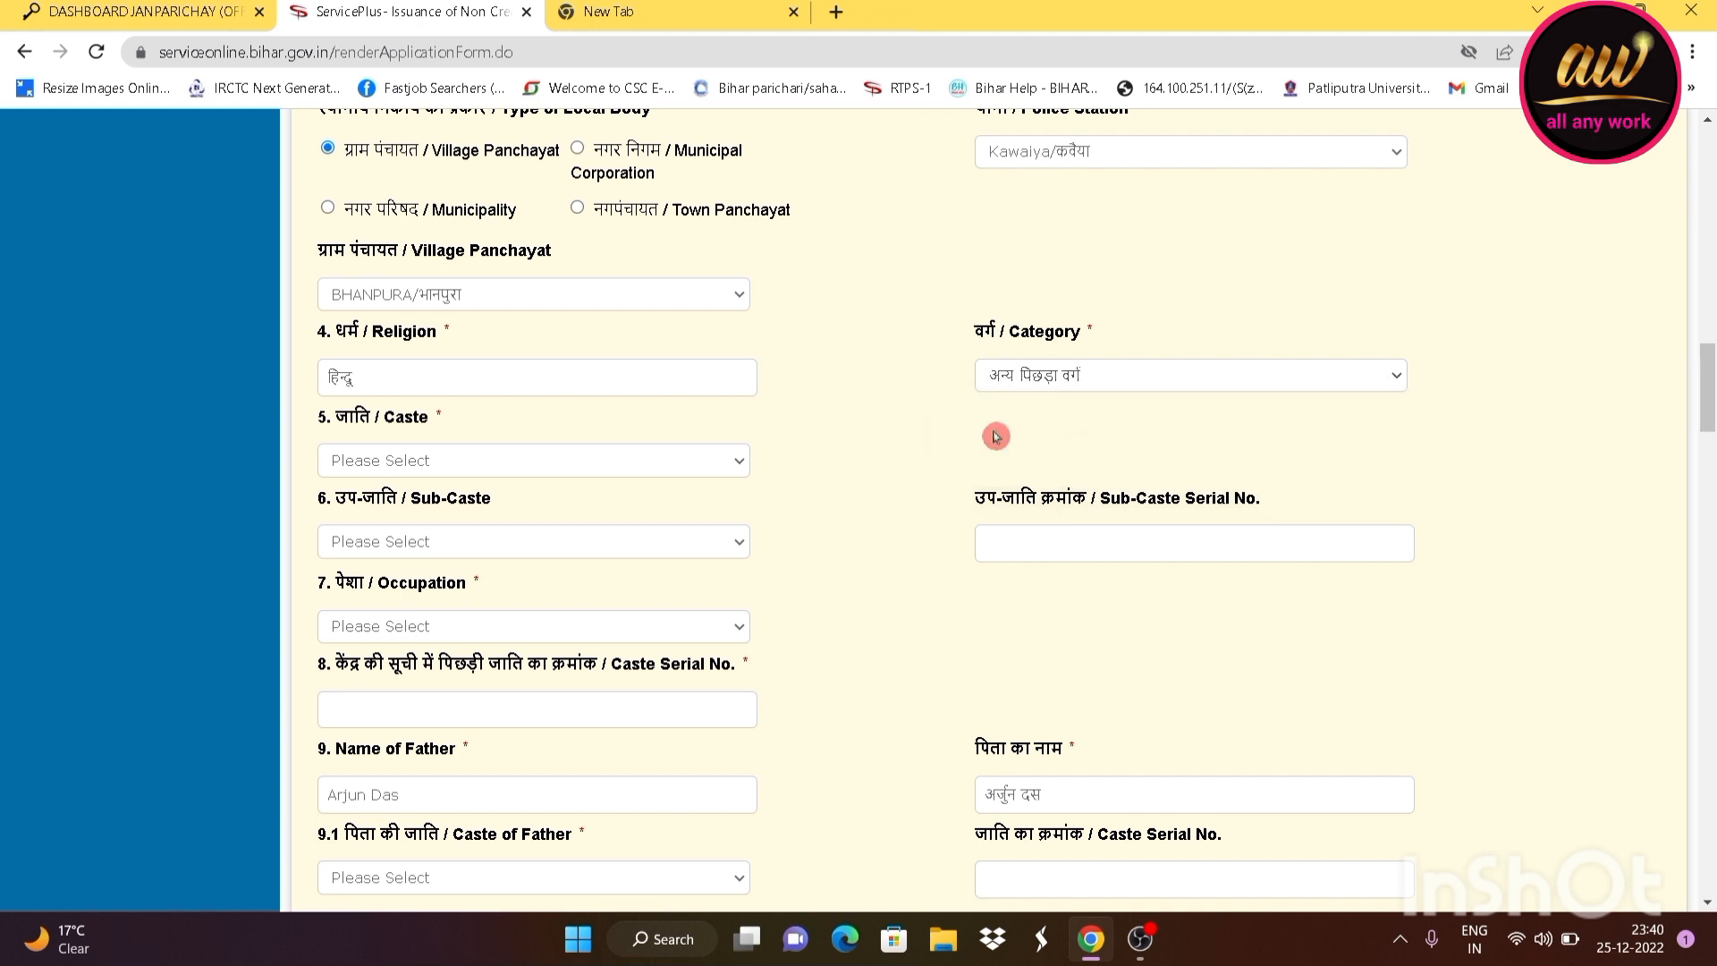
{"action": "scroll", "coordinate": [536, 454], "scroll_direction": "down", "scroll_amount": 1}
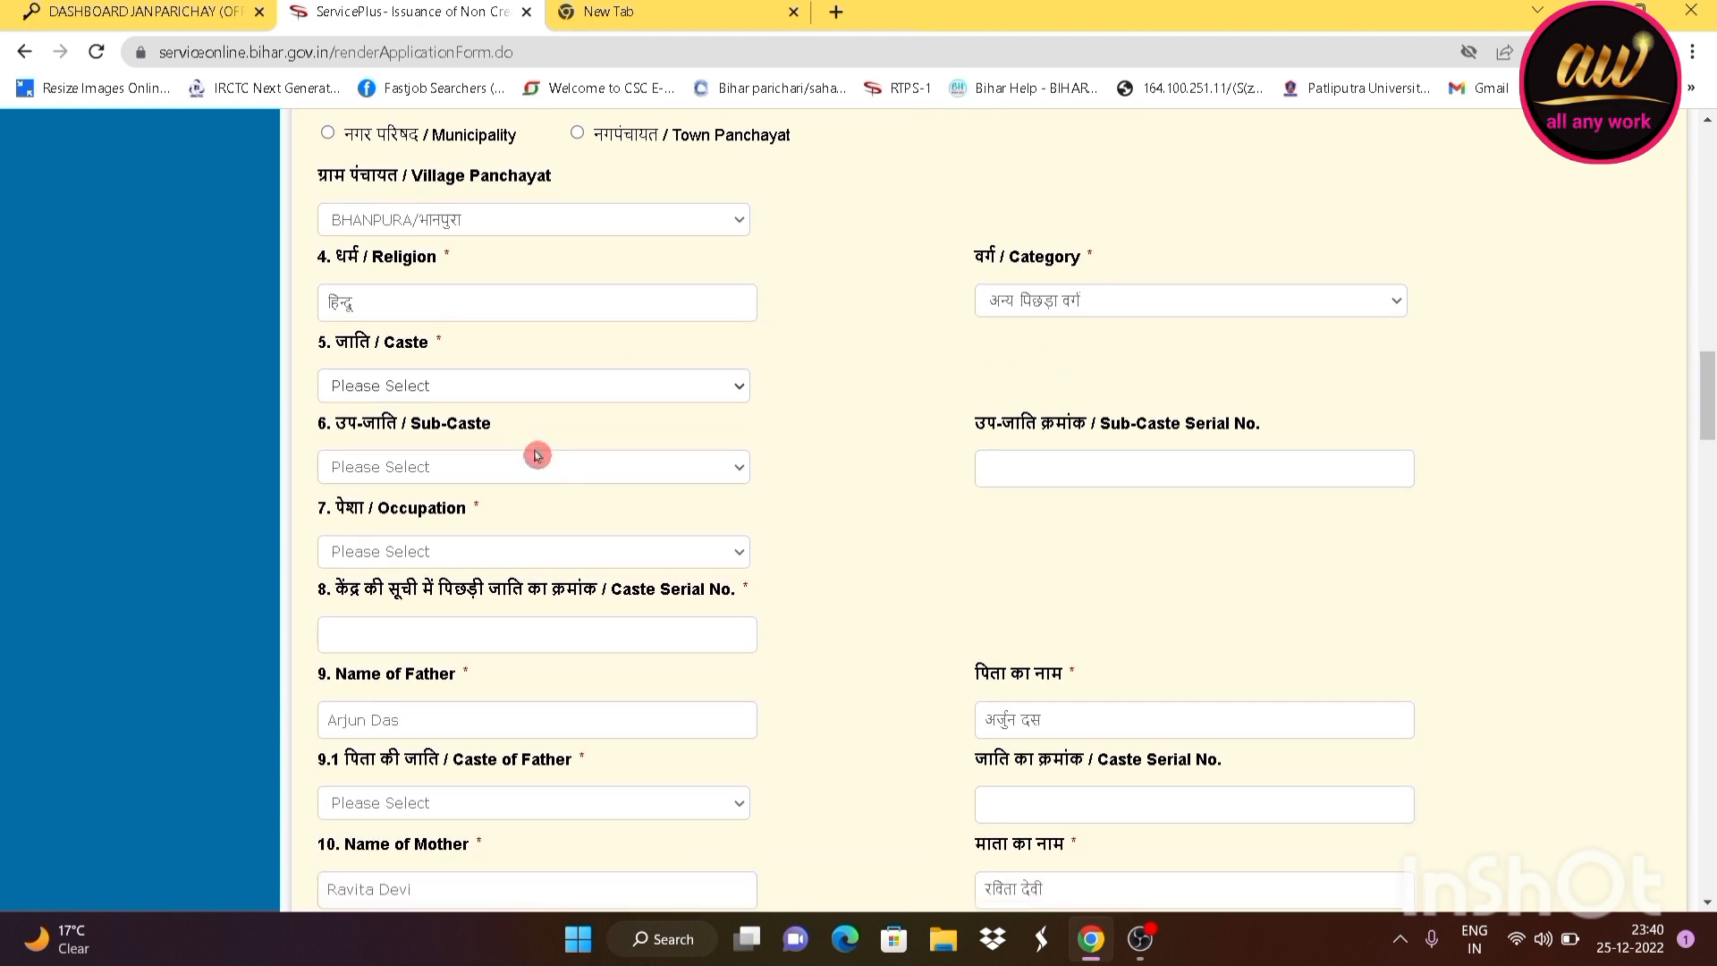
Set Caste to Kurmi,Kurmi(Mahto), replacing an initial Kaivartta/Kaibartta pick
{"action": "left_click", "coordinate": [448, 400]}
{"action": "key", "text": "Escape"}
{"action": "left_click", "coordinate": [464, 469]}
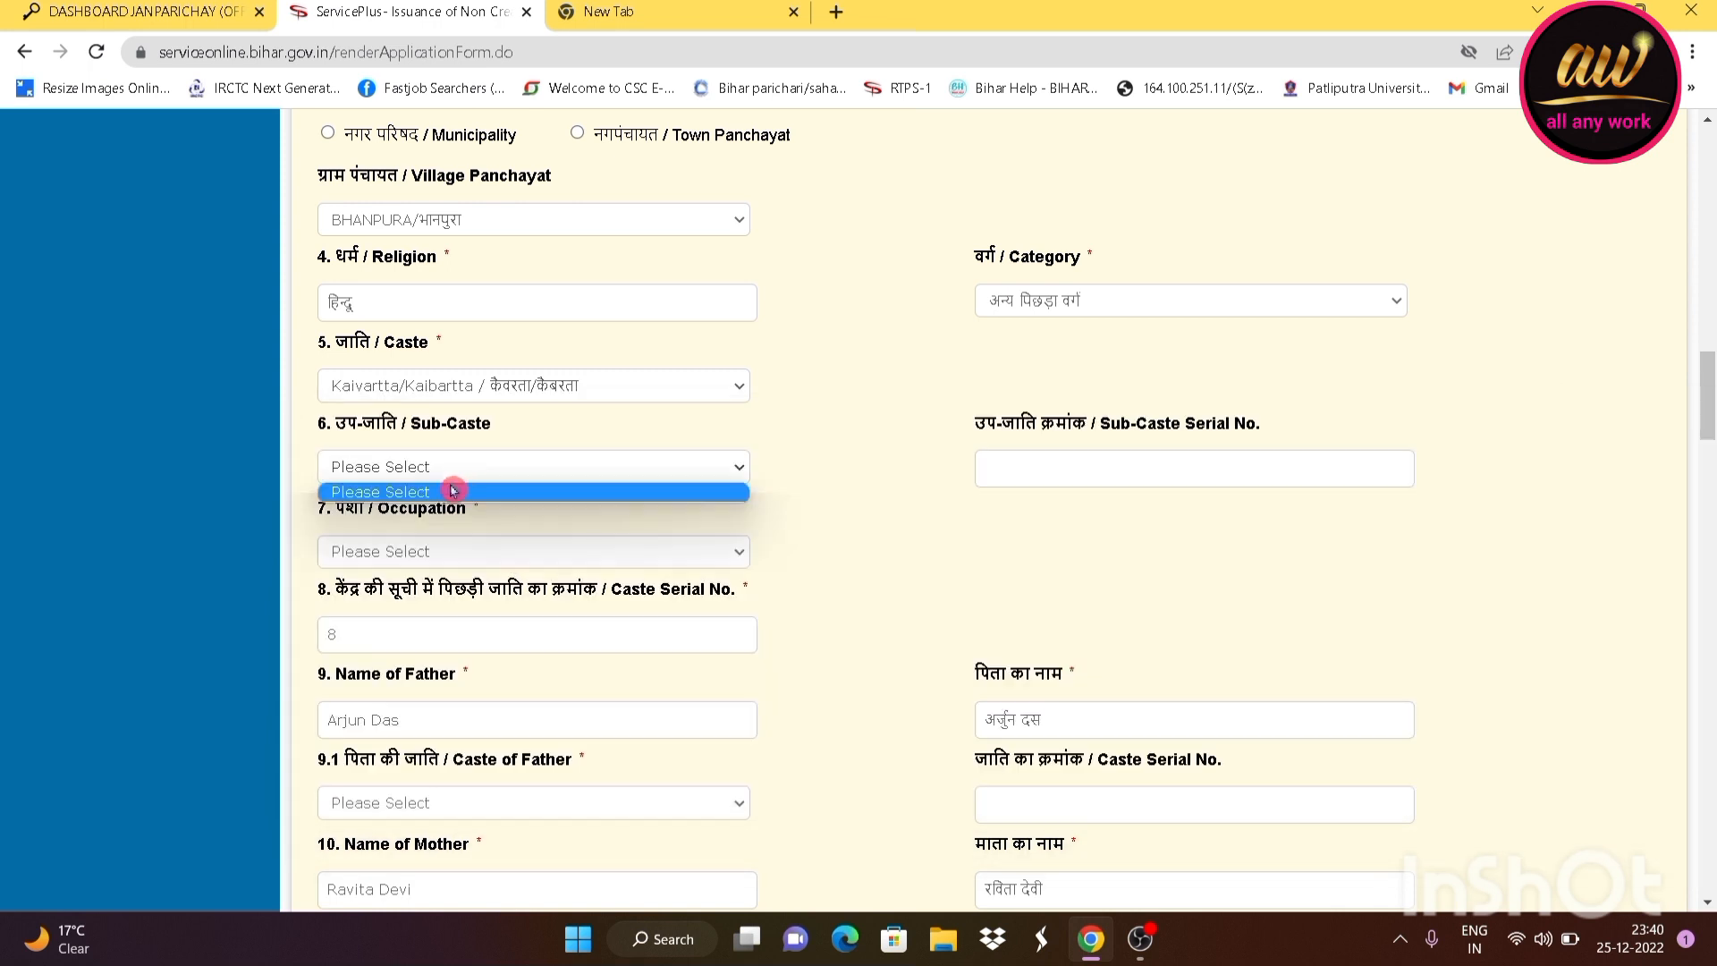
{"action": "left_click", "coordinate": [498, 467]}
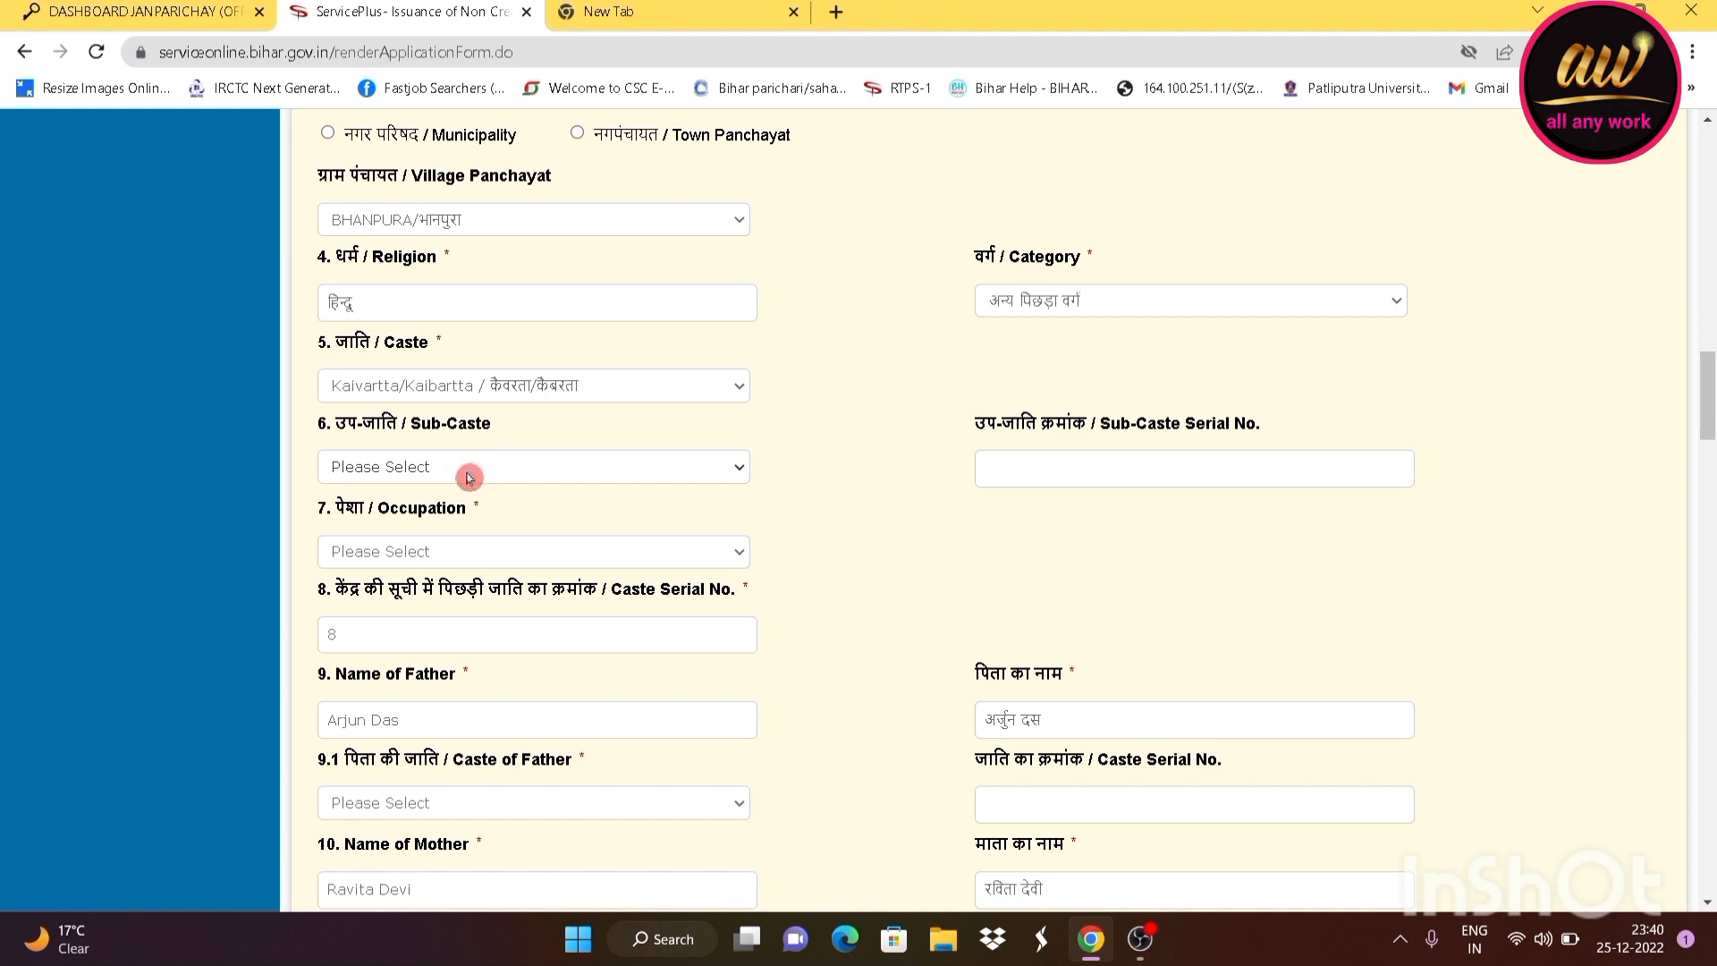
{"action": "left_click", "coordinate": [466, 474]}
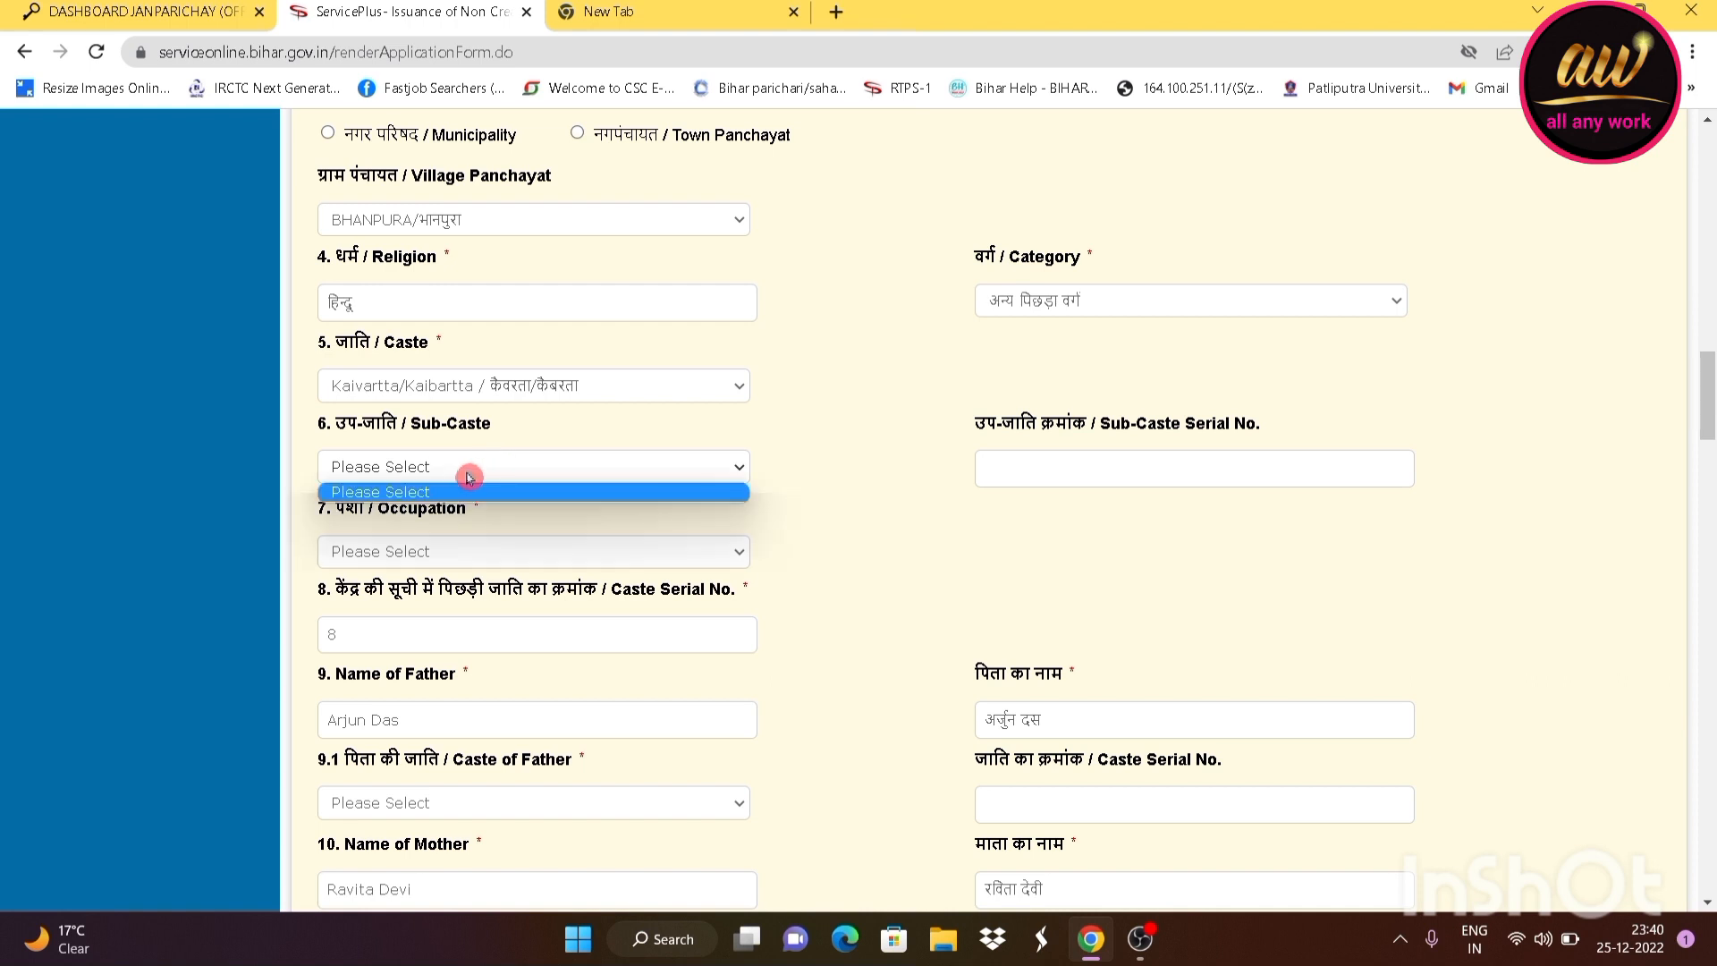
{"action": "left_click", "coordinate": [466, 477]}
{"action": "left_click", "coordinate": [466, 479]}
{"action": "left_click", "coordinate": [885, 488]}
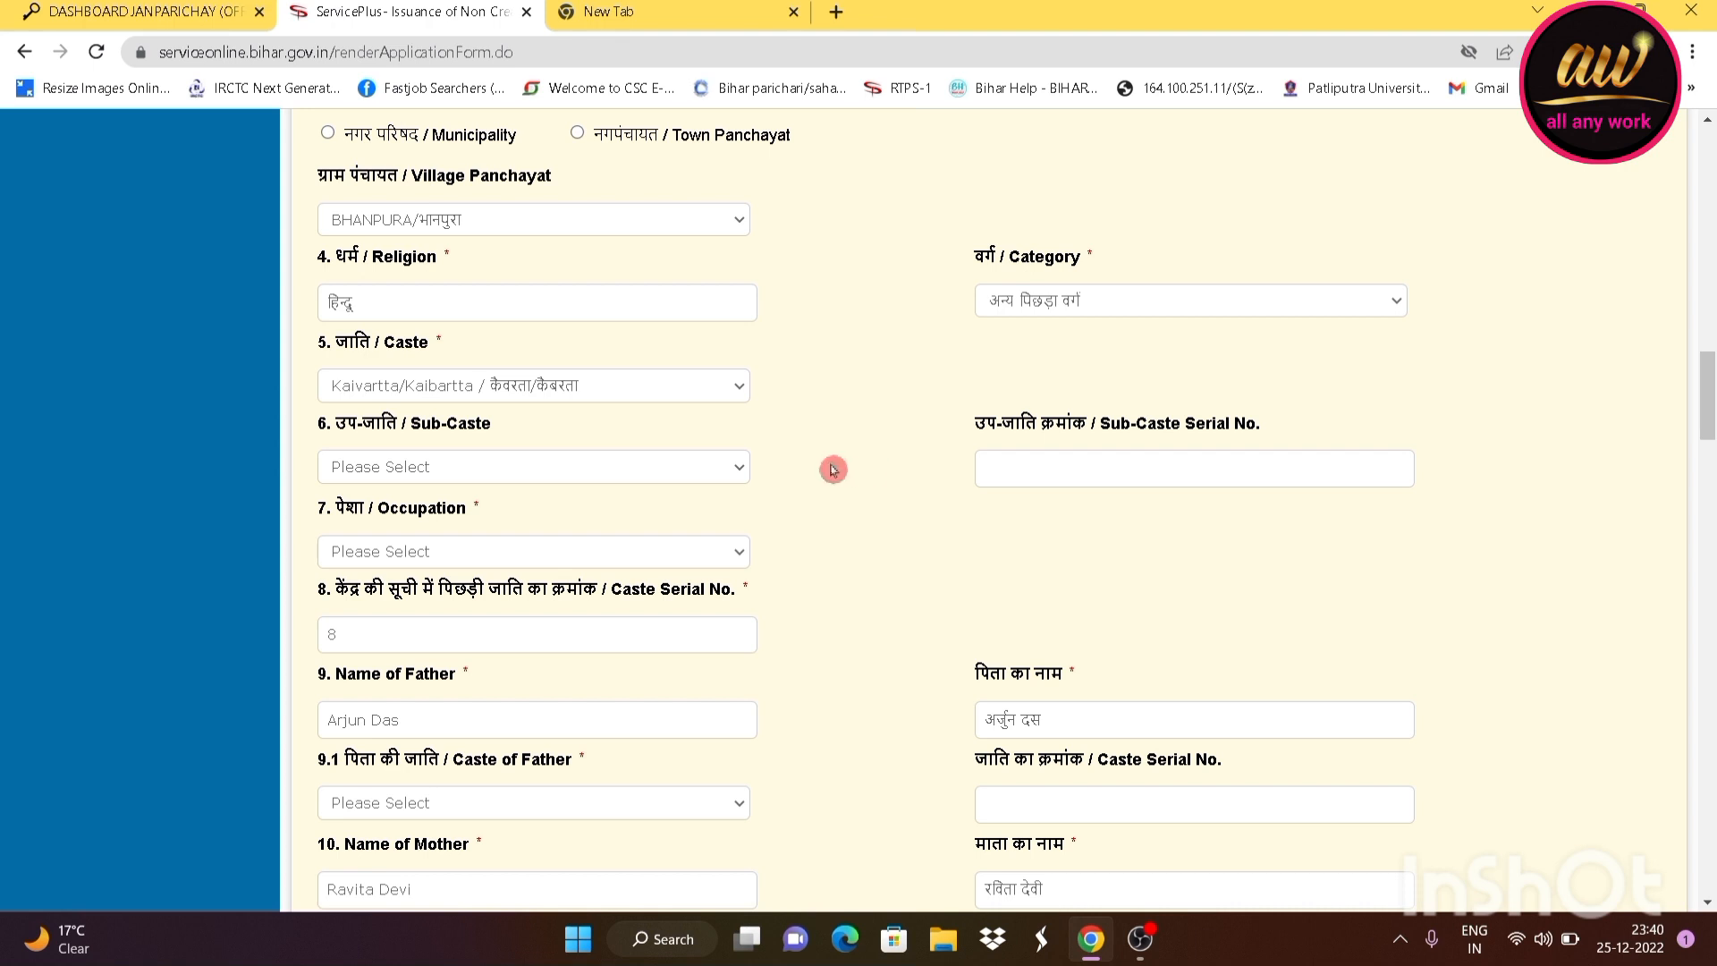
{"action": "left_click", "coordinate": [672, 393]}
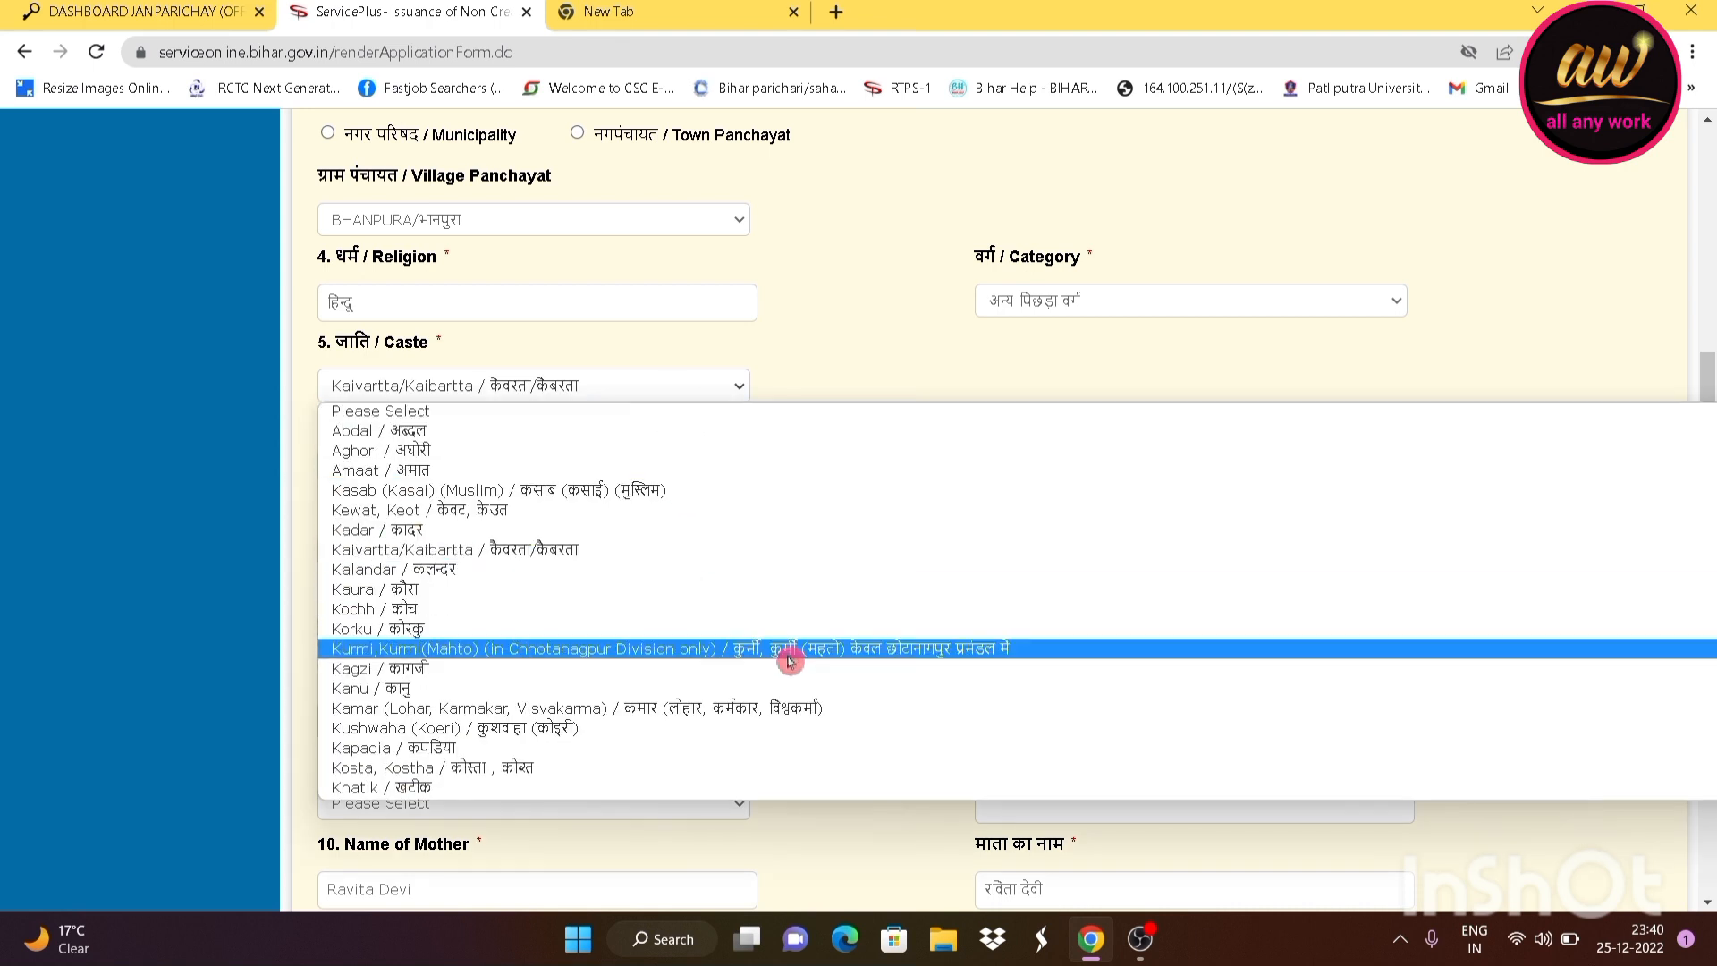
{"action": "left_click", "coordinate": [738, 649]}
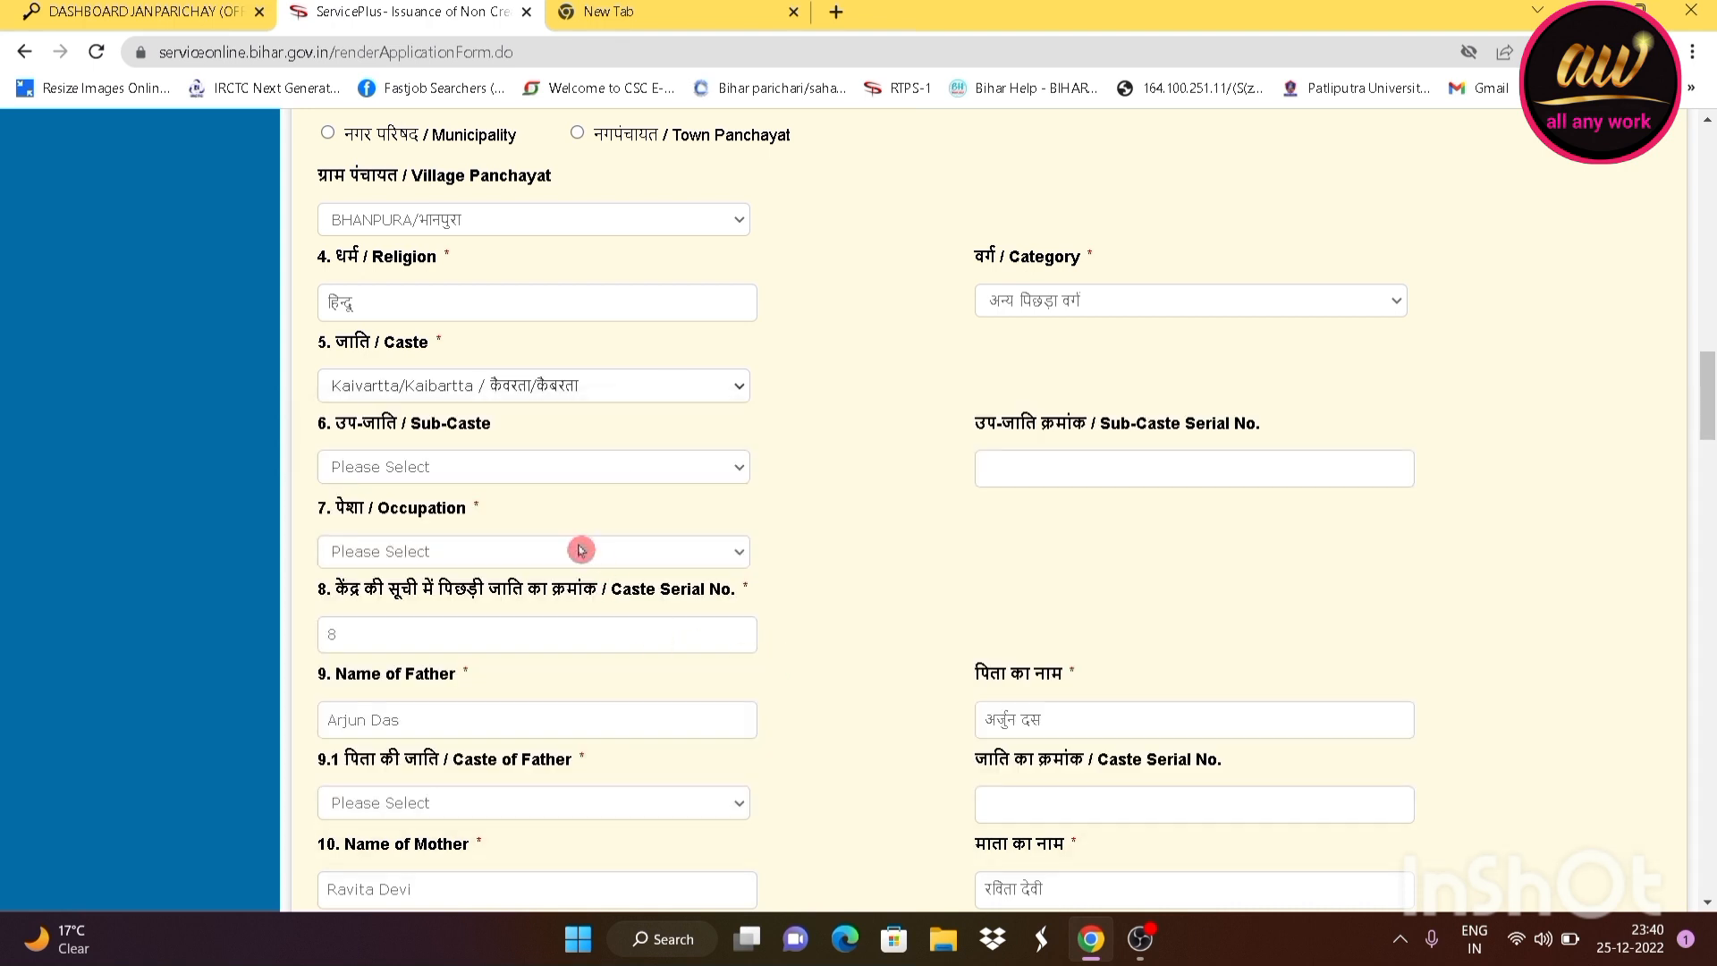
Set Sub-Caste to Kurmi/कुर्मी and check its serial number 107
{"action": "left_click", "coordinate": [461, 474]}
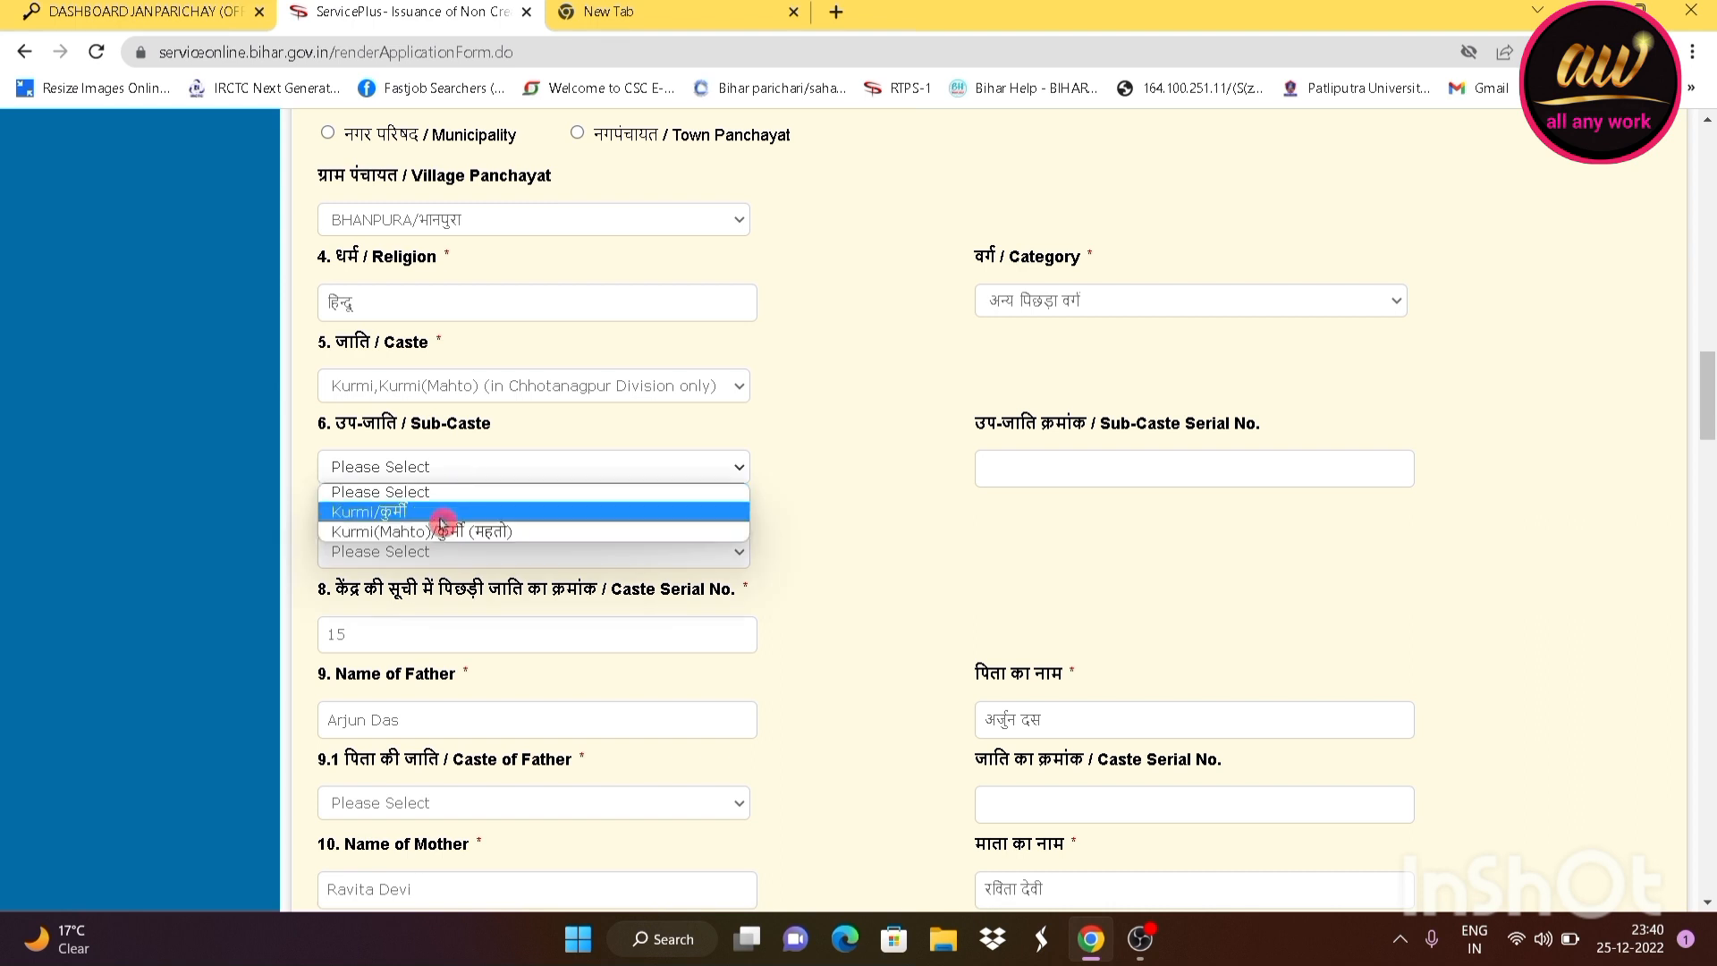
{"action": "left_click", "coordinate": [441, 517]}
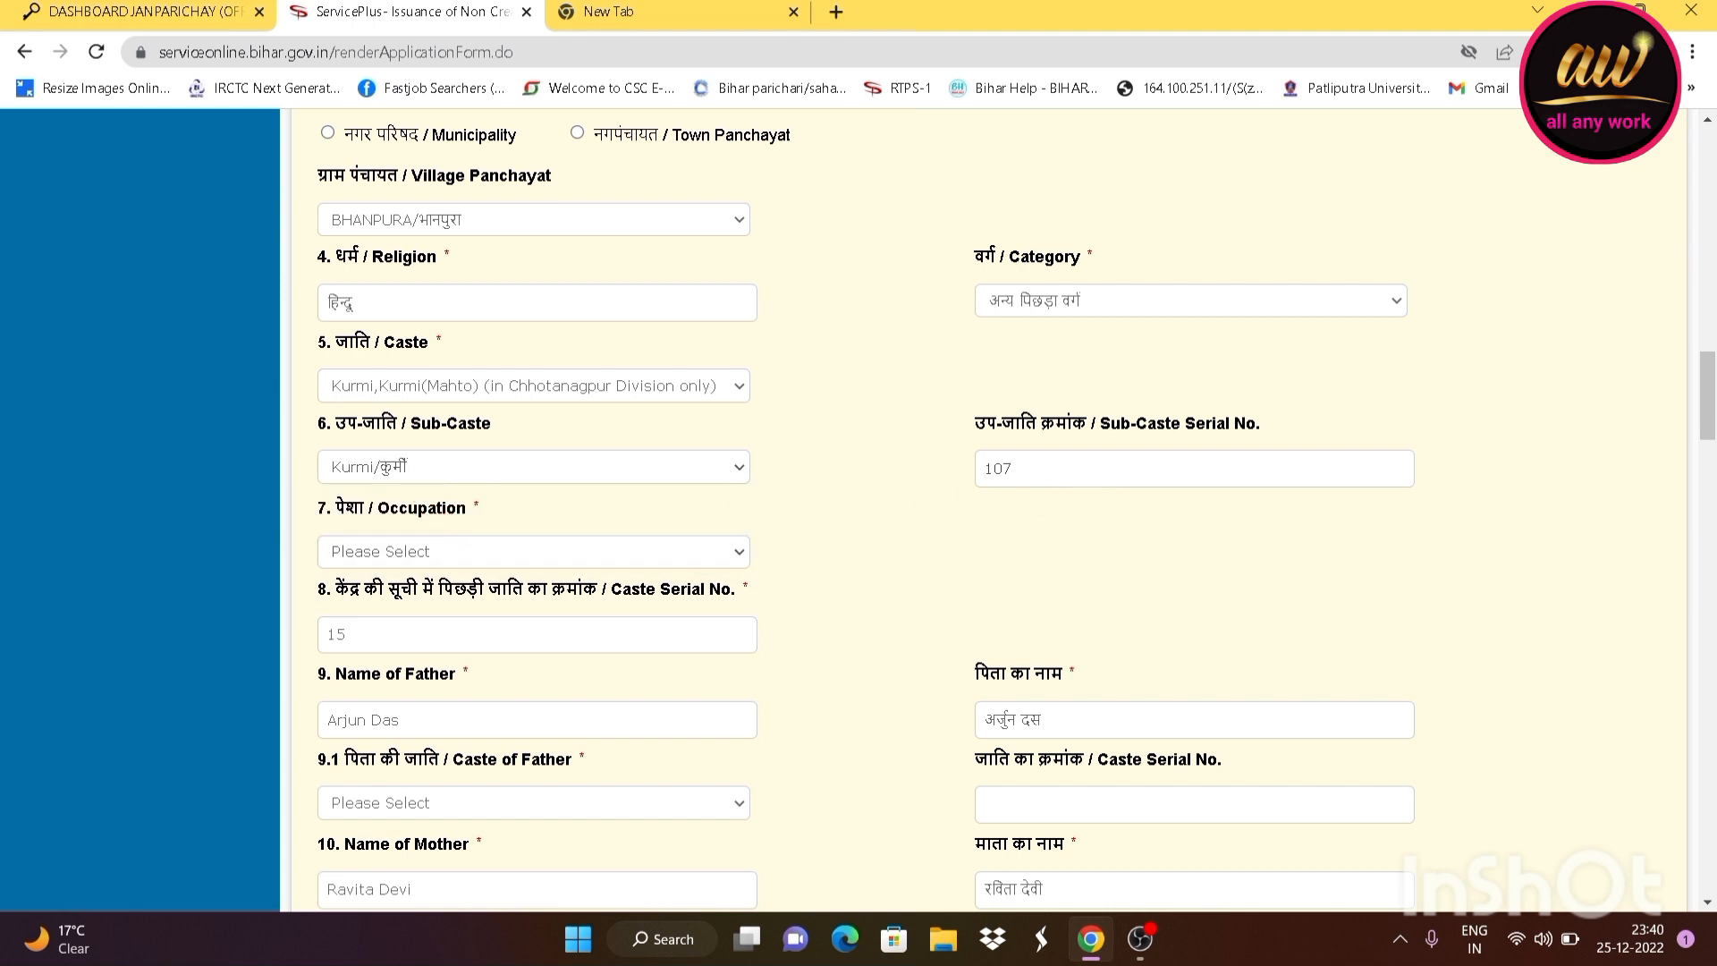
{"action": "left_click_drag", "start_coordinate": [1014, 469], "coordinate": [912, 474]}
{"action": "scroll", "coordinate": [602, 533], "scroll_direction": "down", "scroll_amount": 2}
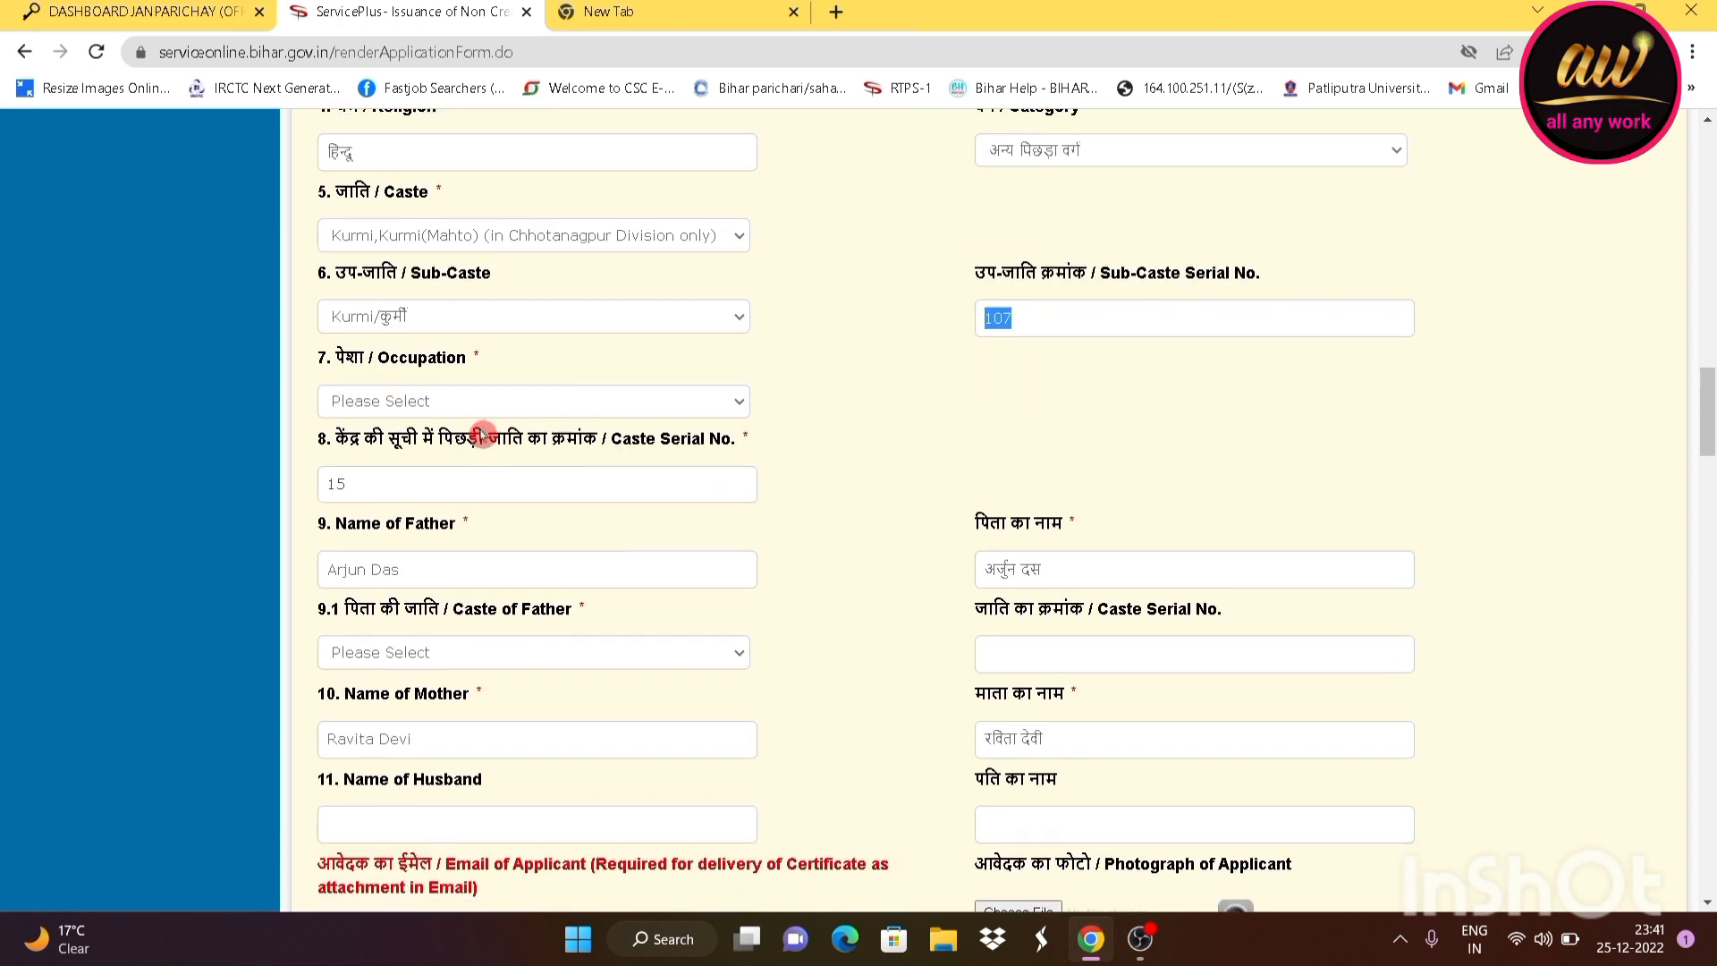
Set Occupation to छात्र / Student, then review Caste Serial No. 15 and the father's name
{"action": "left_click", "coordinate": [482, 407]}
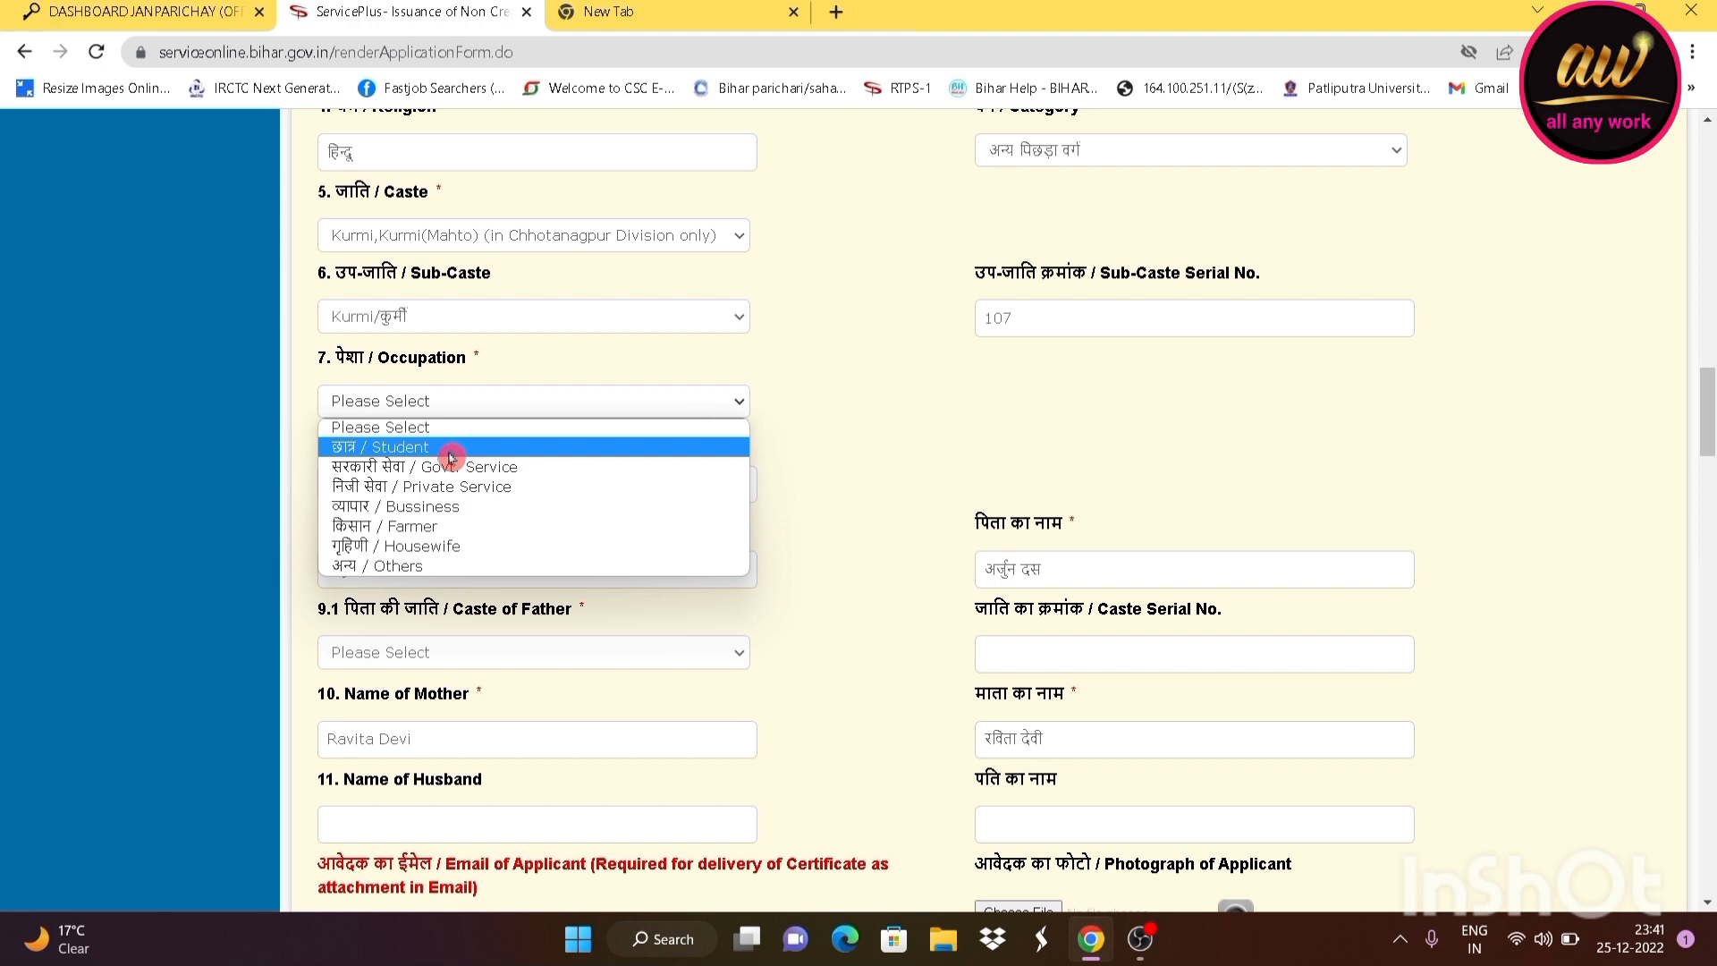
{"action": "left_click", "coordinate": [450, 457]}
{"action": "scroll", "coordinate": [402, 414], "scroll_direction": "down", "scroll_amount": 2}
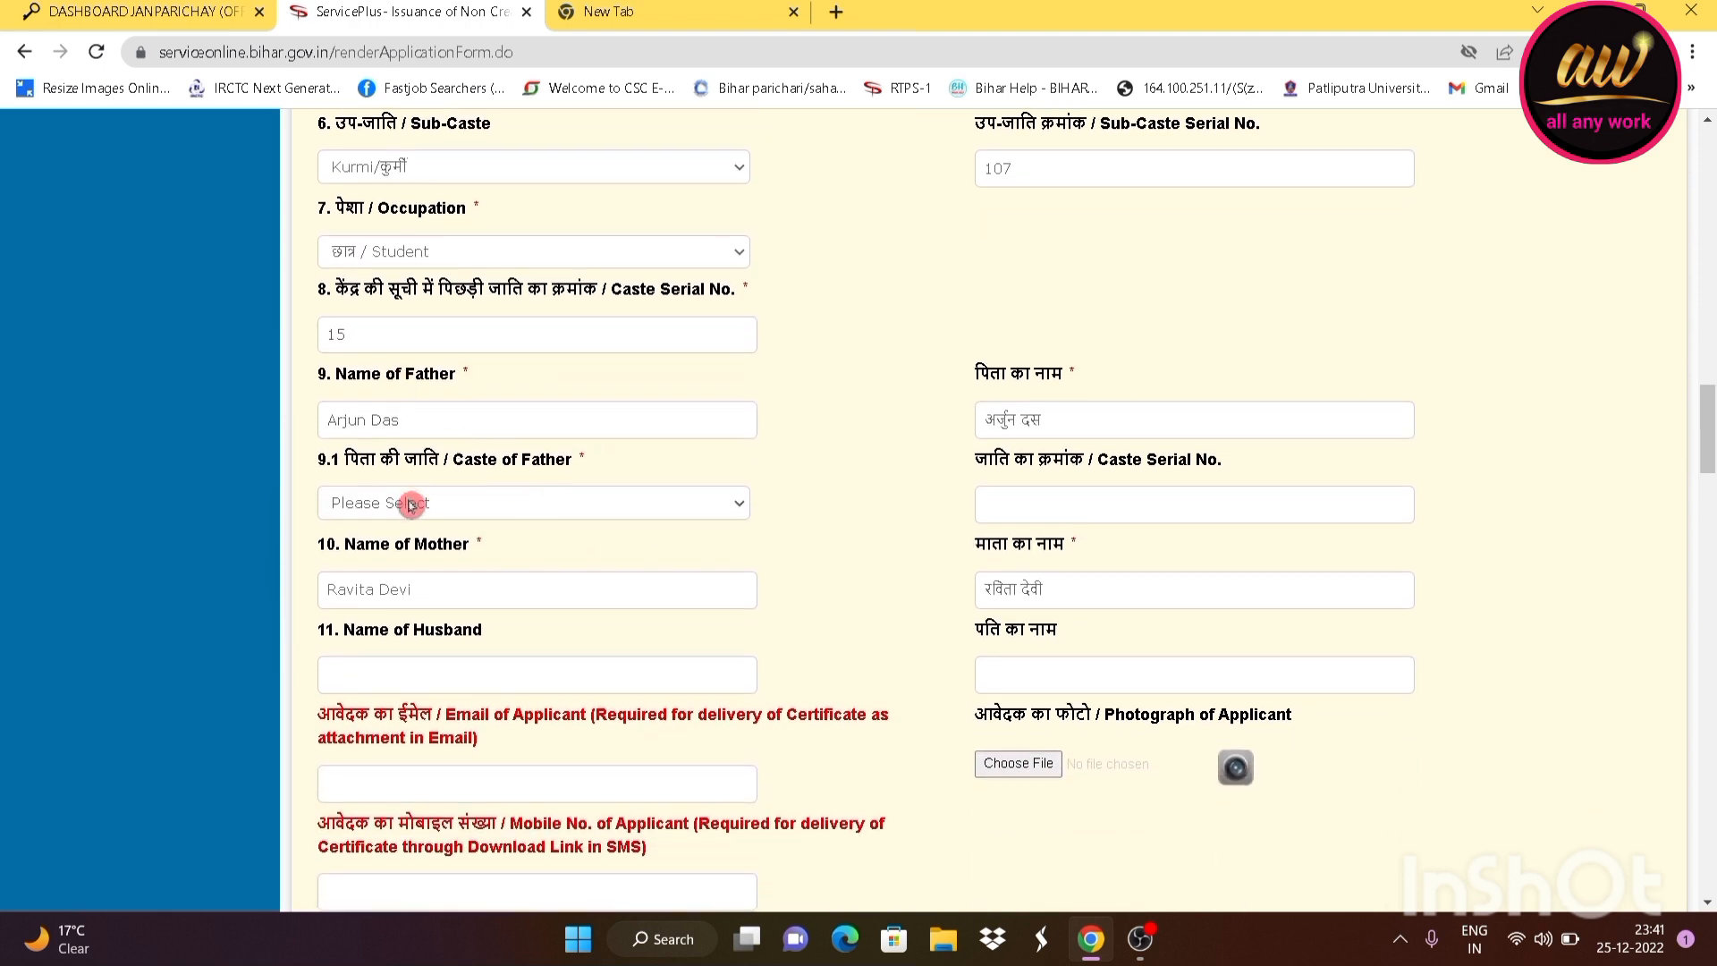
{"action": "scroll", "coordinate": [400, 353], "scroll_direction": "down", "scroll_amount": 1}
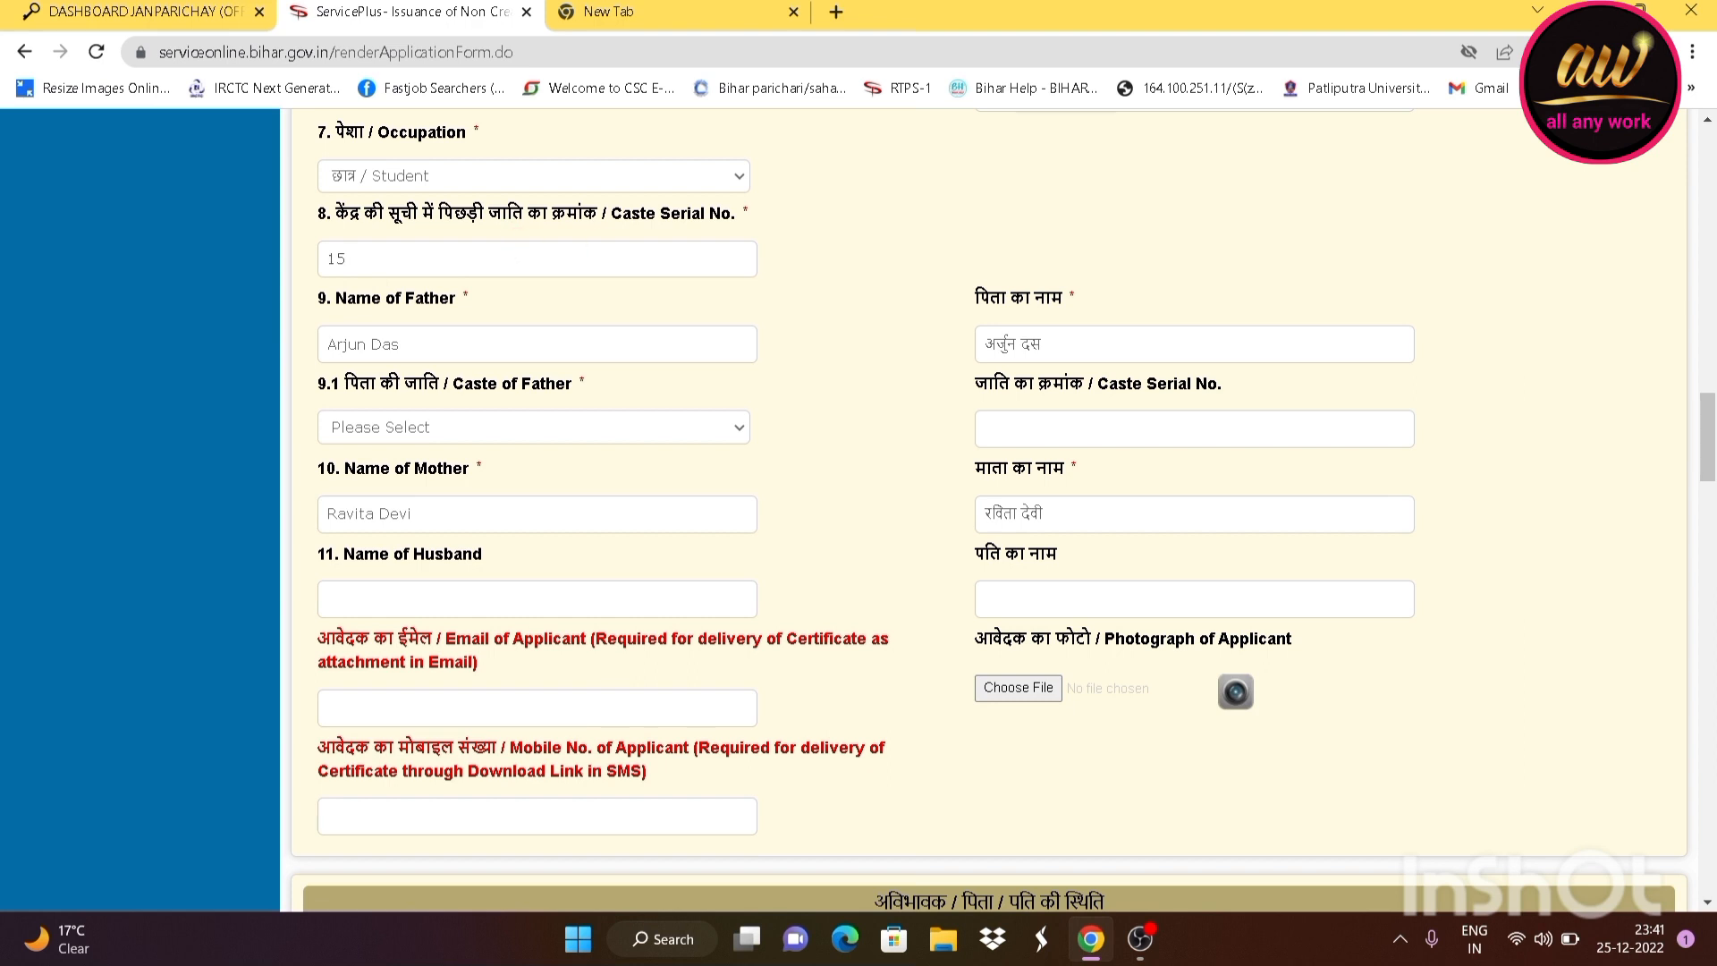
{"action": "left_click_drag", "start_coordinate": [420, 261], "coordinate": [34, 266]}
{"action": "scroll", "coordinate": [583, 310], "scroll_direction": "down", "scroll_amount": 1}
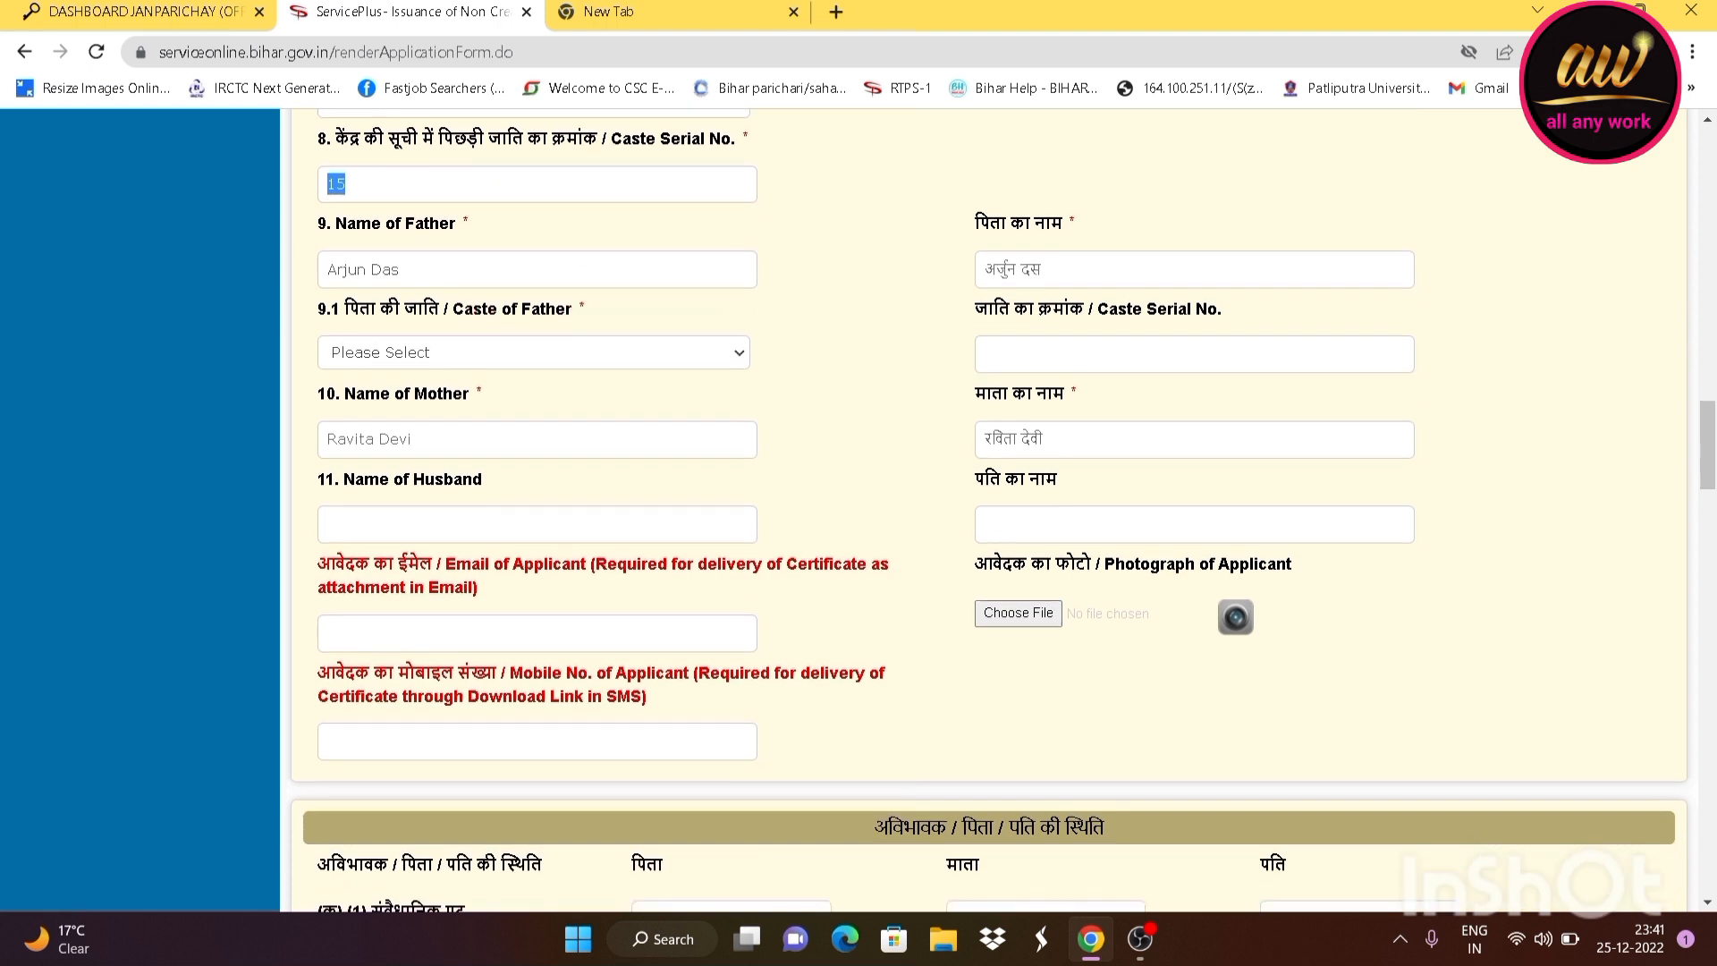
{"action": "left_click_drag", "start_coordinate": [447, 271], "coordinate": [167, 287]}
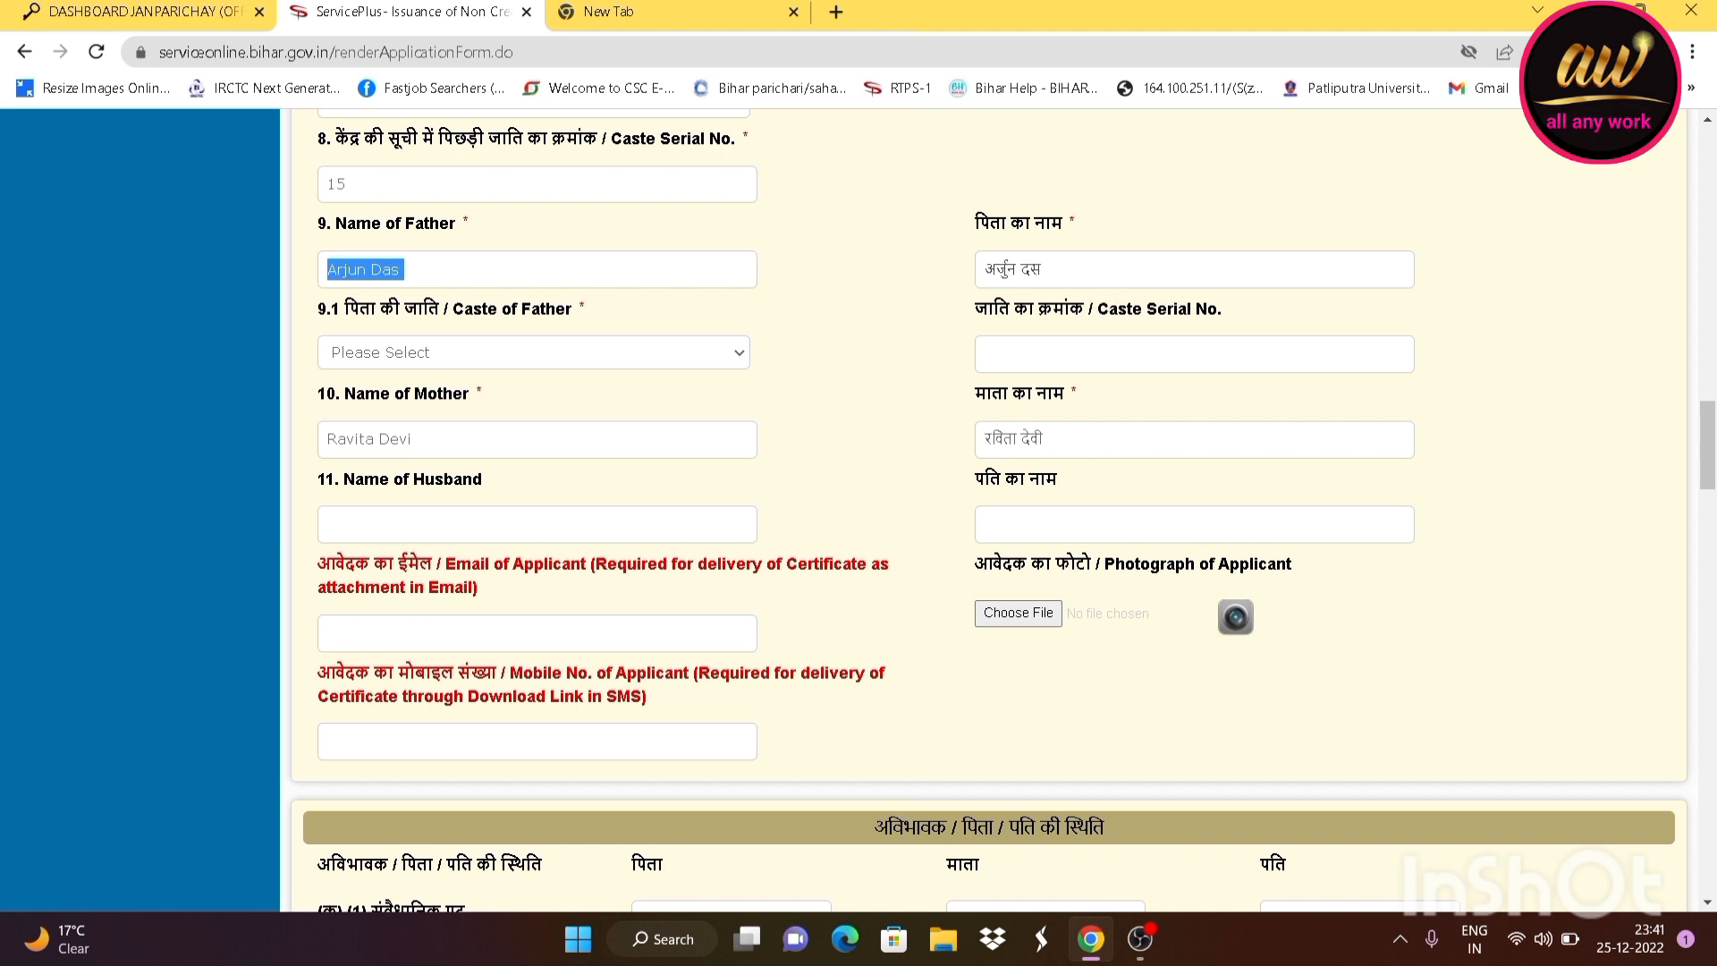
Set Caste of Father to Kurmi,Kurmi(Mahto)
{"action": "left_click", "coordinate": [431, 365]}
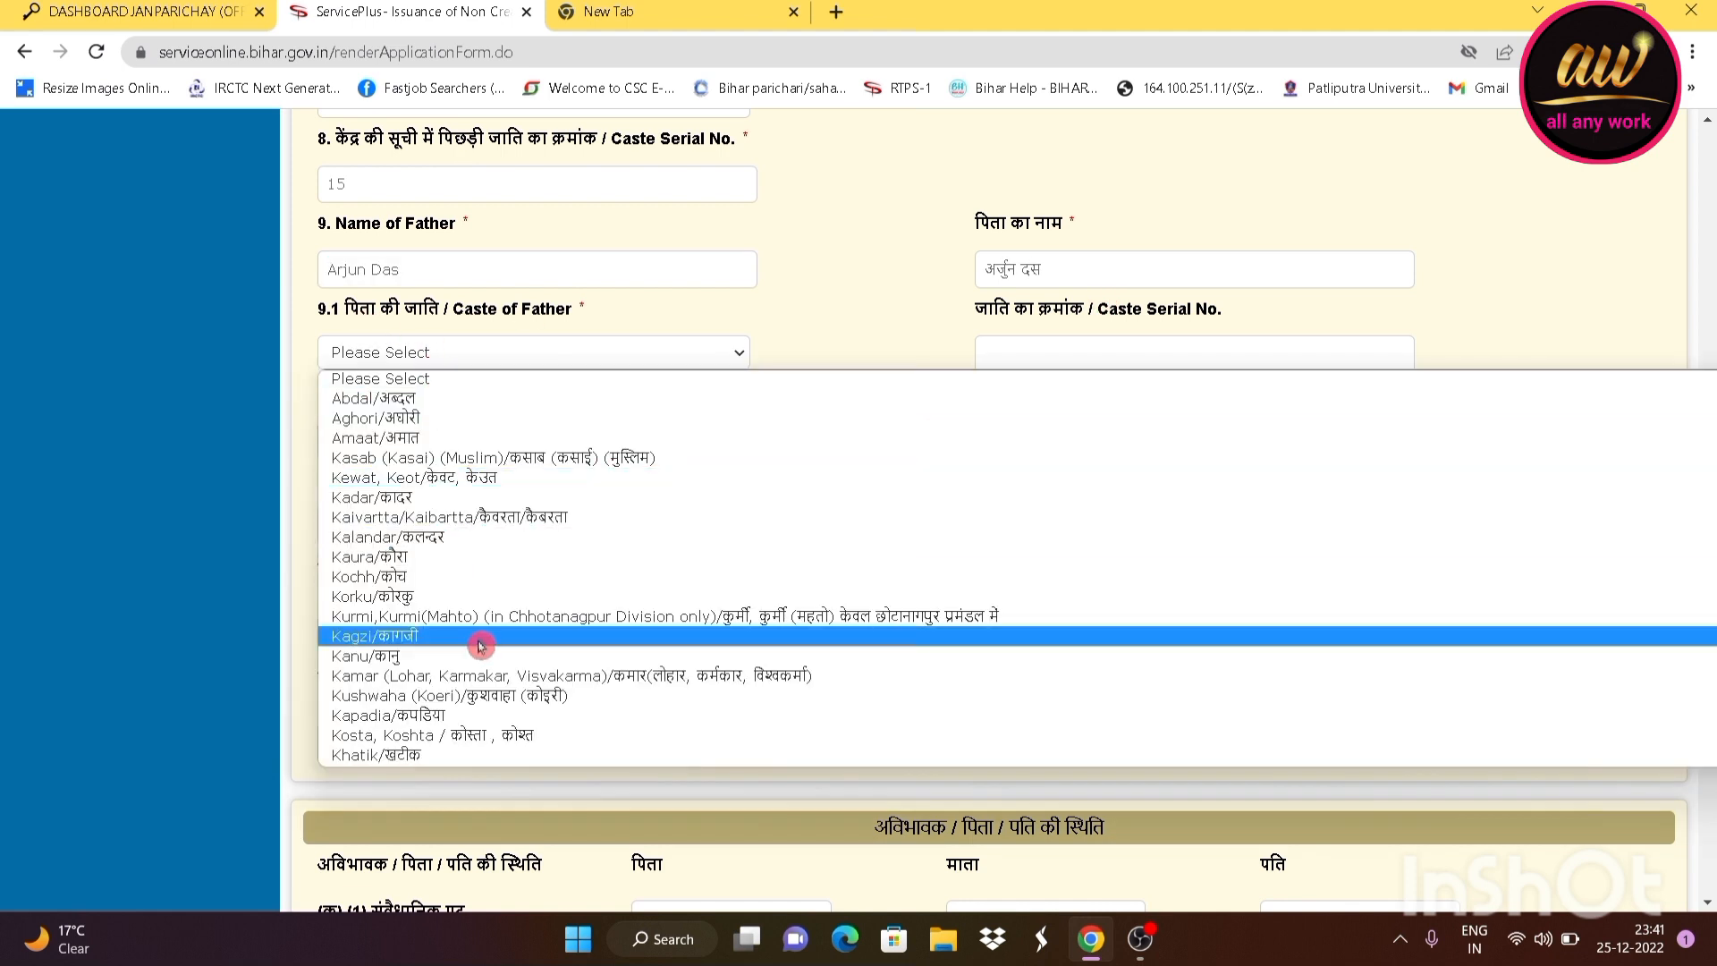
{"action": "left_click", "coordinate": [785, 615]}
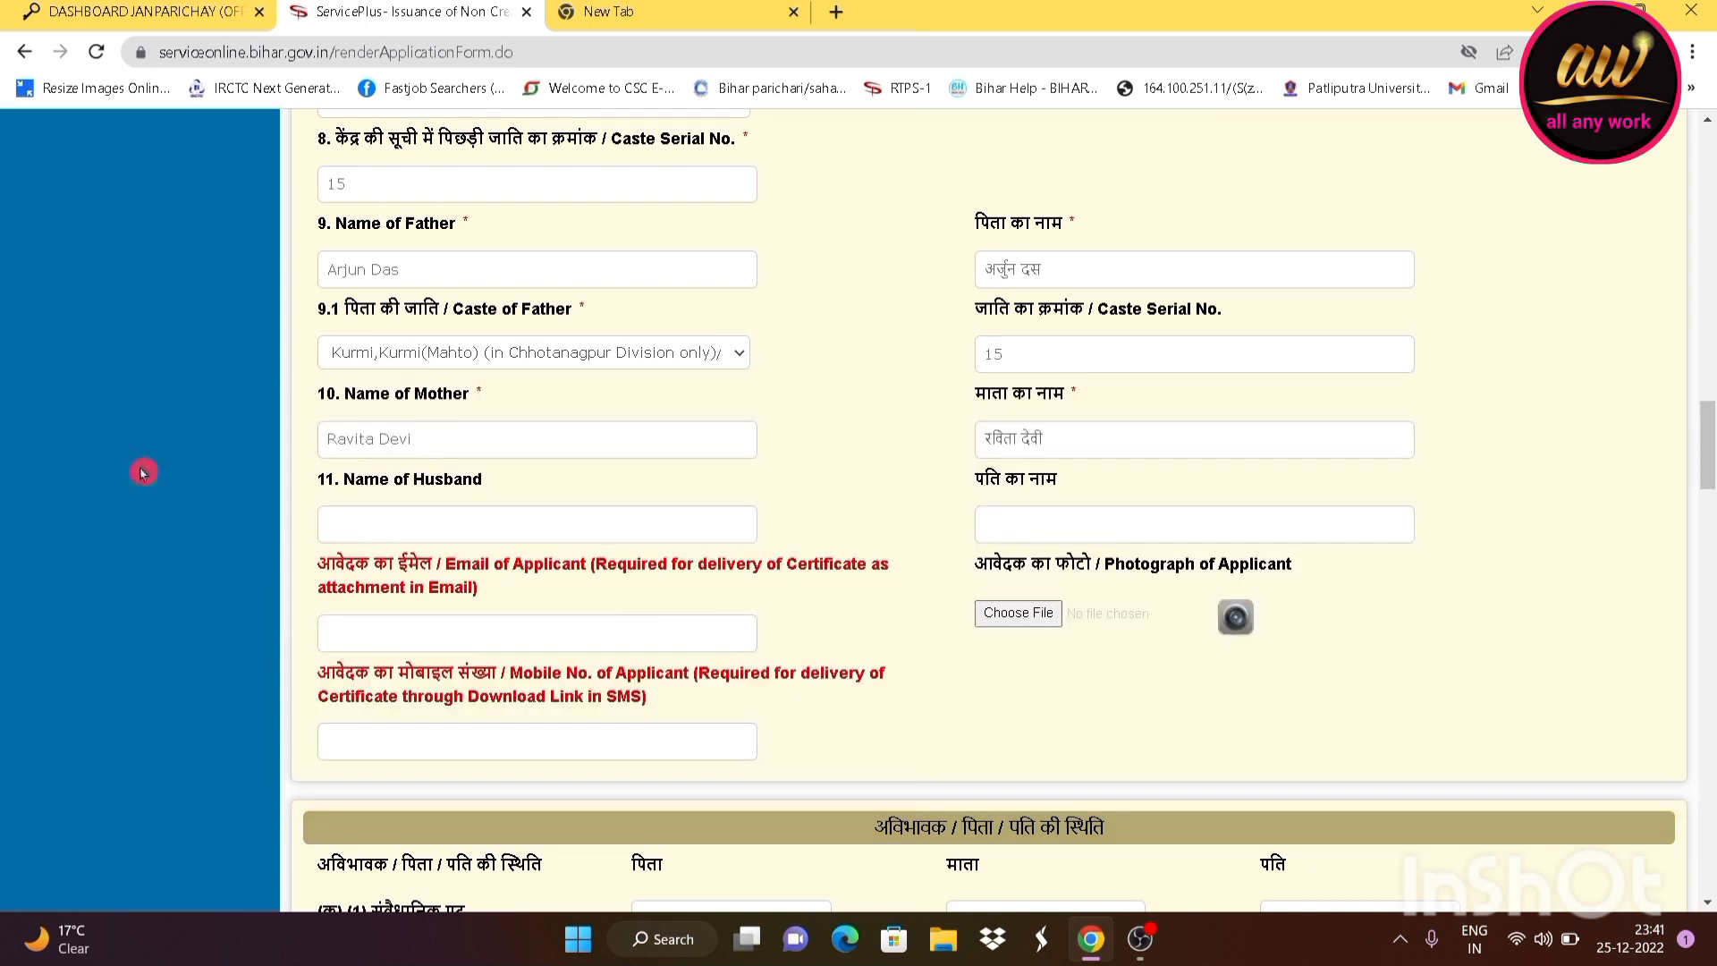
{"action": "scroll", "coordinate": [459, 388], "scroll_direction": "down", "scroll_amount": 1}
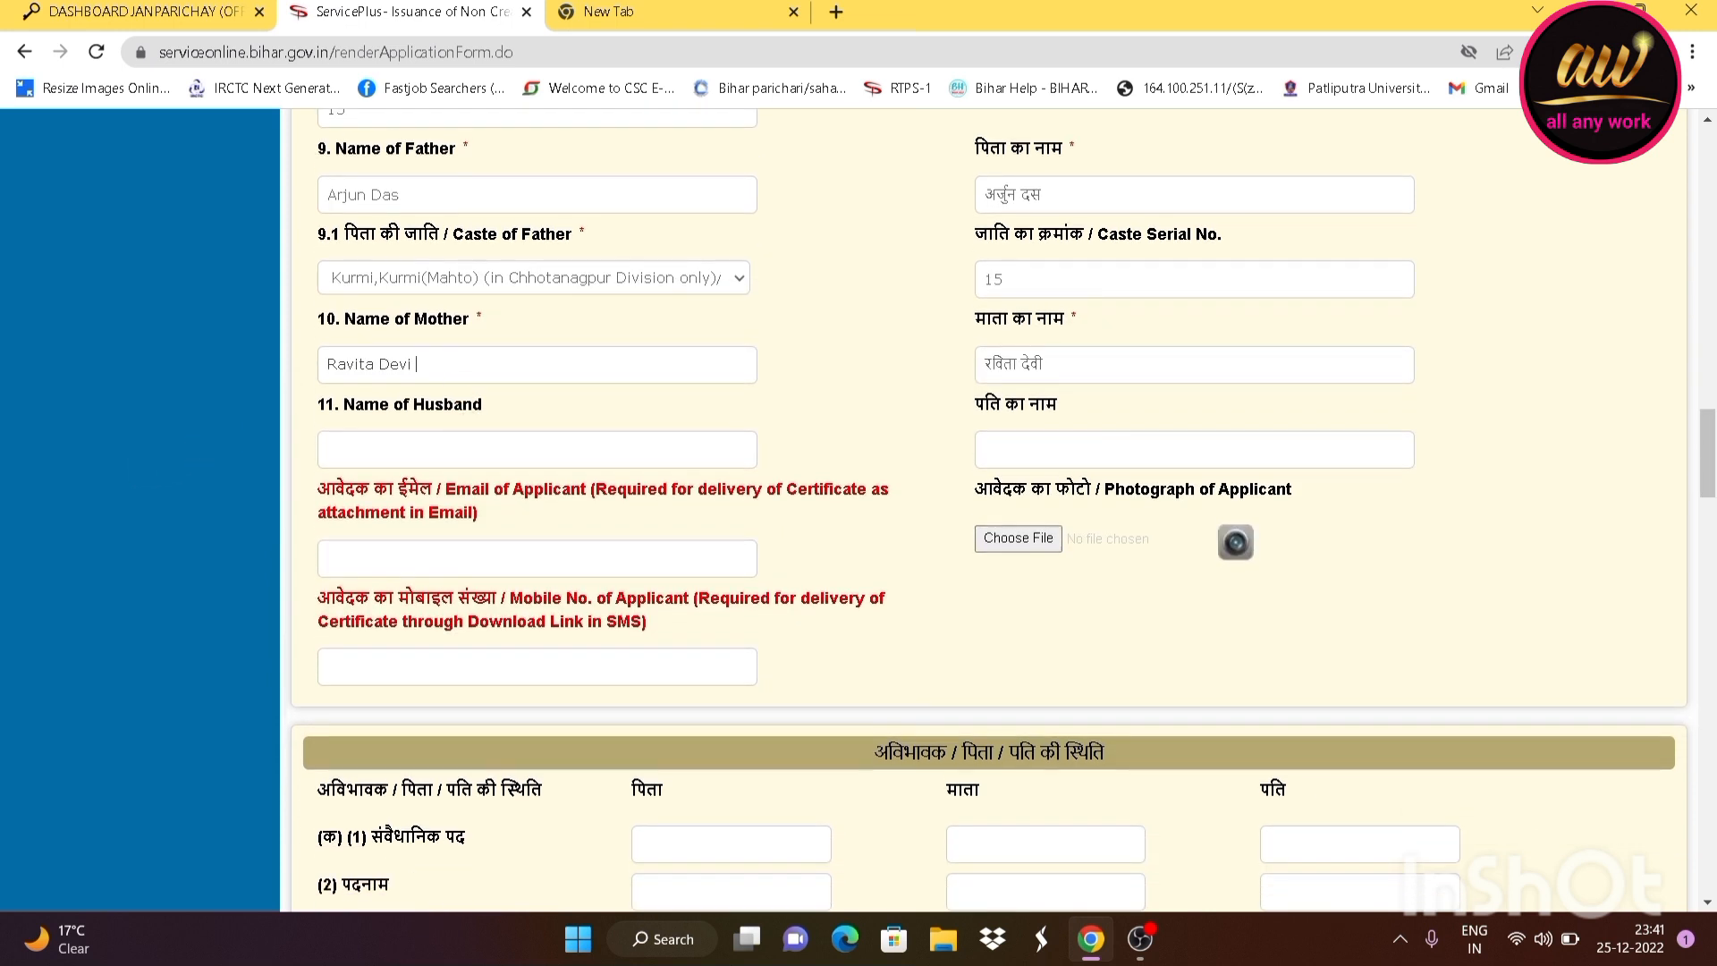
{"action": "left_click_drag", "start_coordinate": [420, 364], "coordinate": [297, 370]}
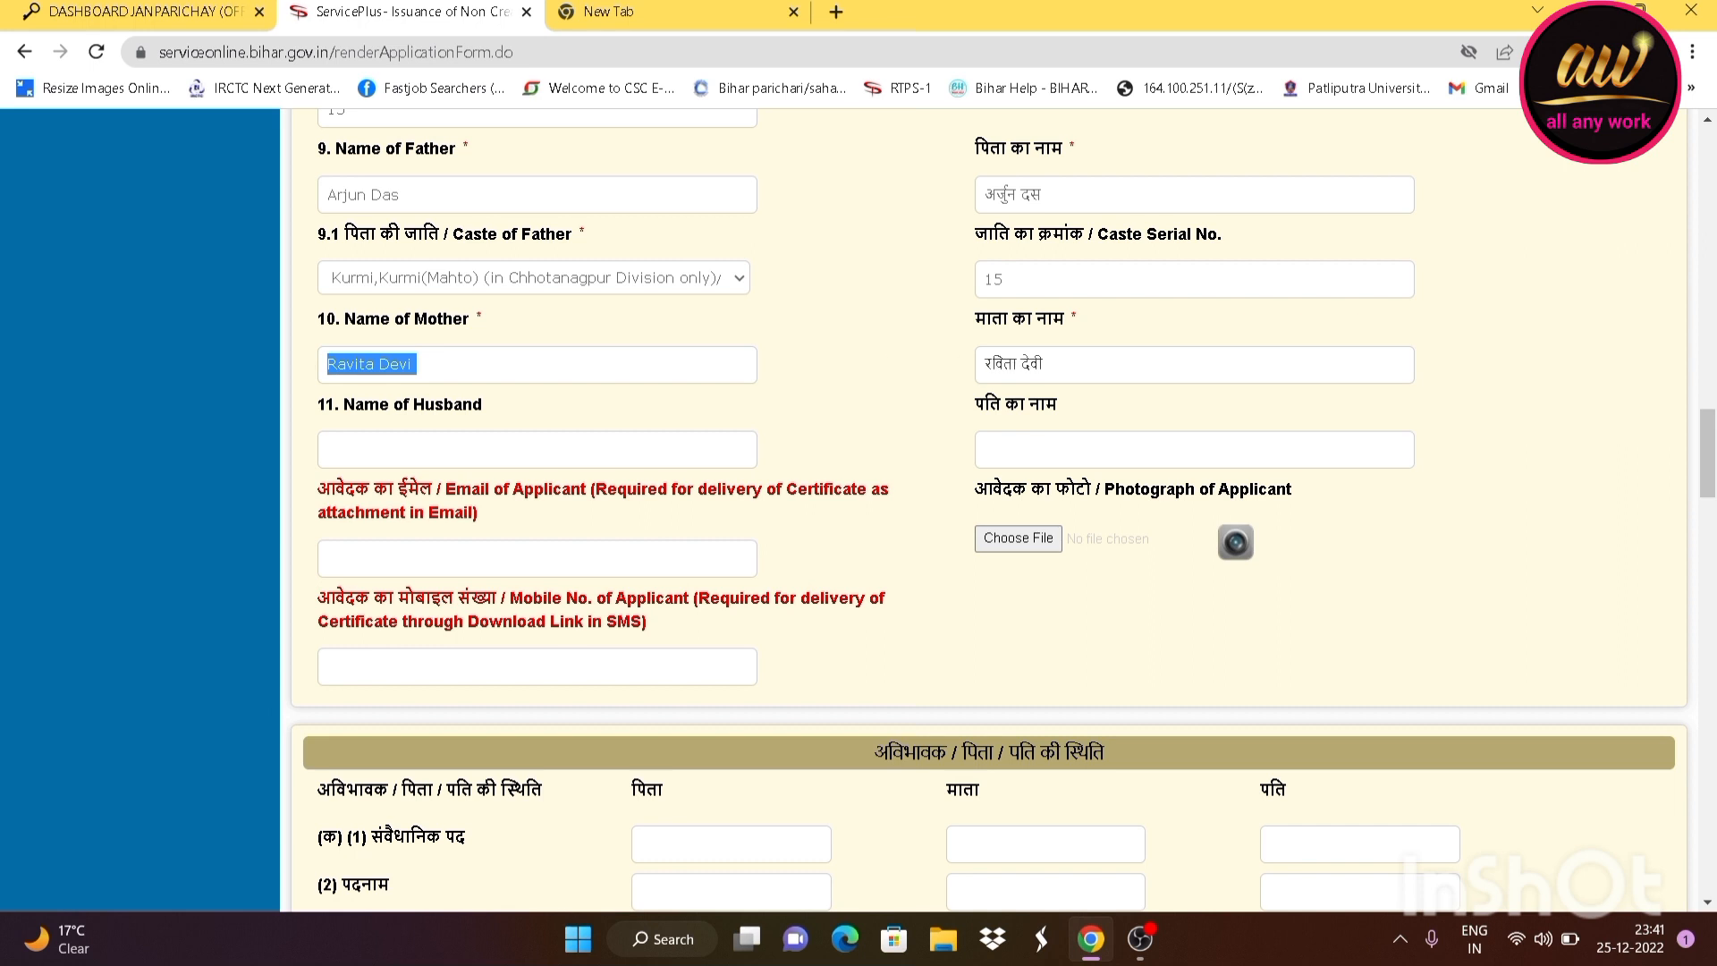
Move through the Hindi mother's name and empty husband's name fields
{"action": "left_click", "coordinate": [1029, 365]}
{"action": "scroll", "coordinate": [1001, 510], "scroll_direction": "down", "scroll_amount": 1}
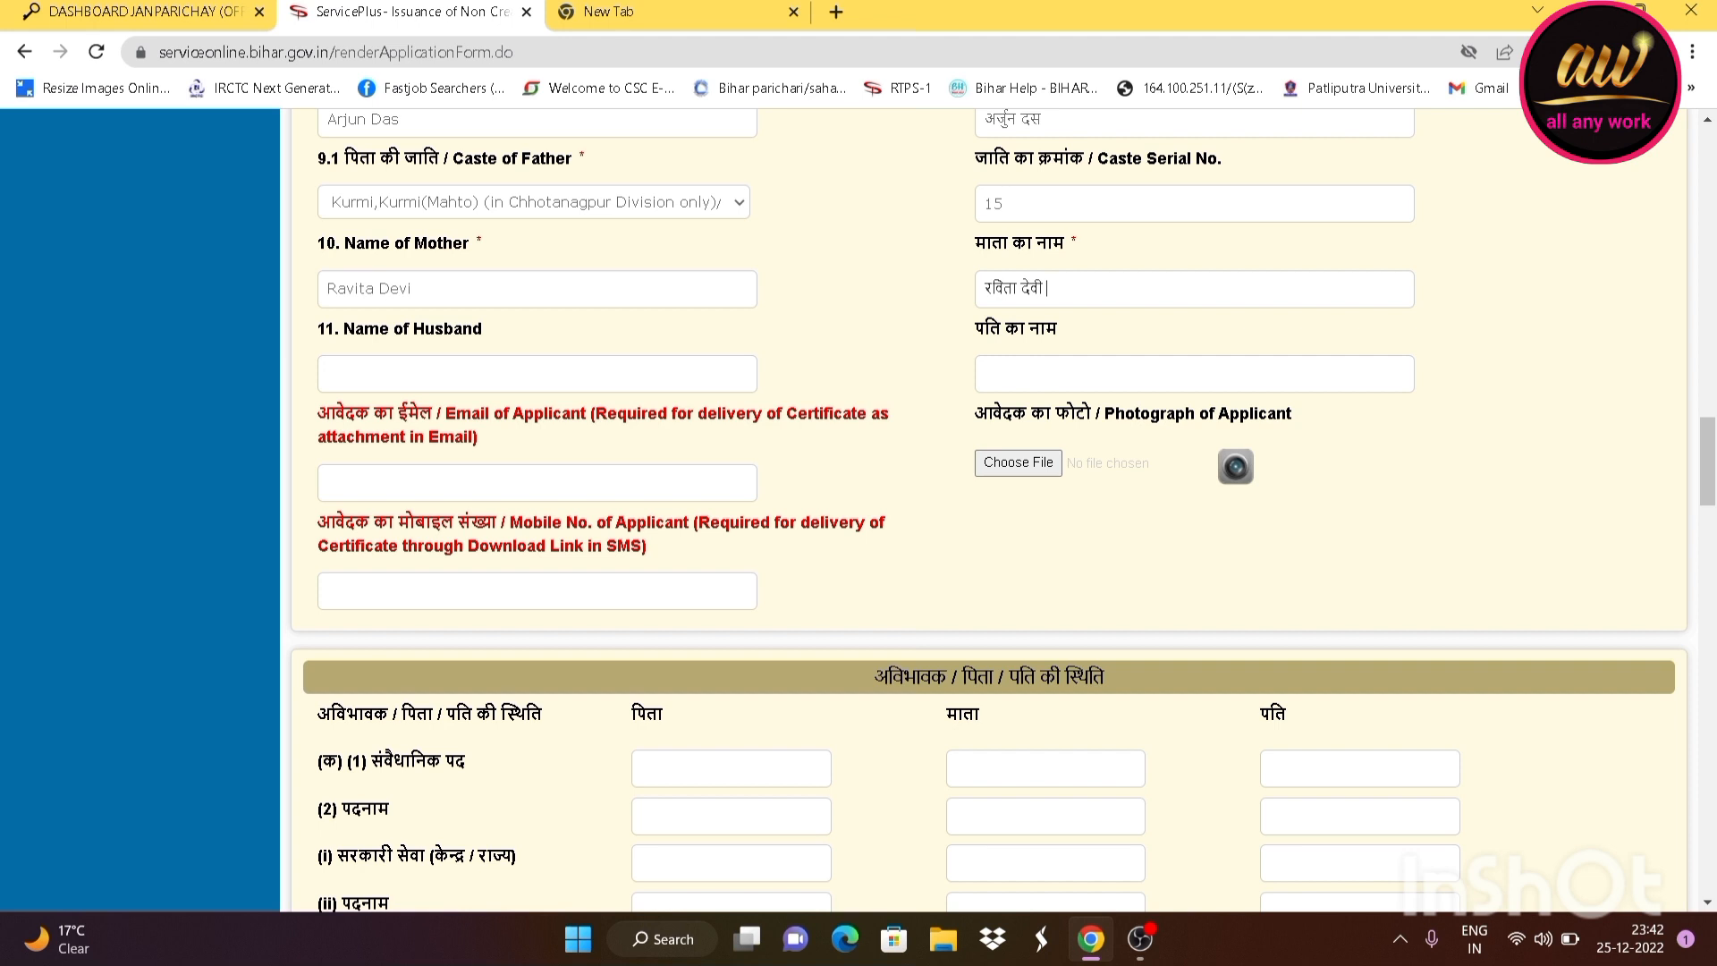
{"action": "left_click", "coordinate": [328, 374]}
{"action": "key", "text": "Tab"}
Upload the applicant's photograph image and scroll to the parent status table
{"action": "left_click", "coordinate": [1010, 463]}
{"action": "scroll", "coordinate": [653, 295], "scroll_direction": "down", "scroll_amount": 2}
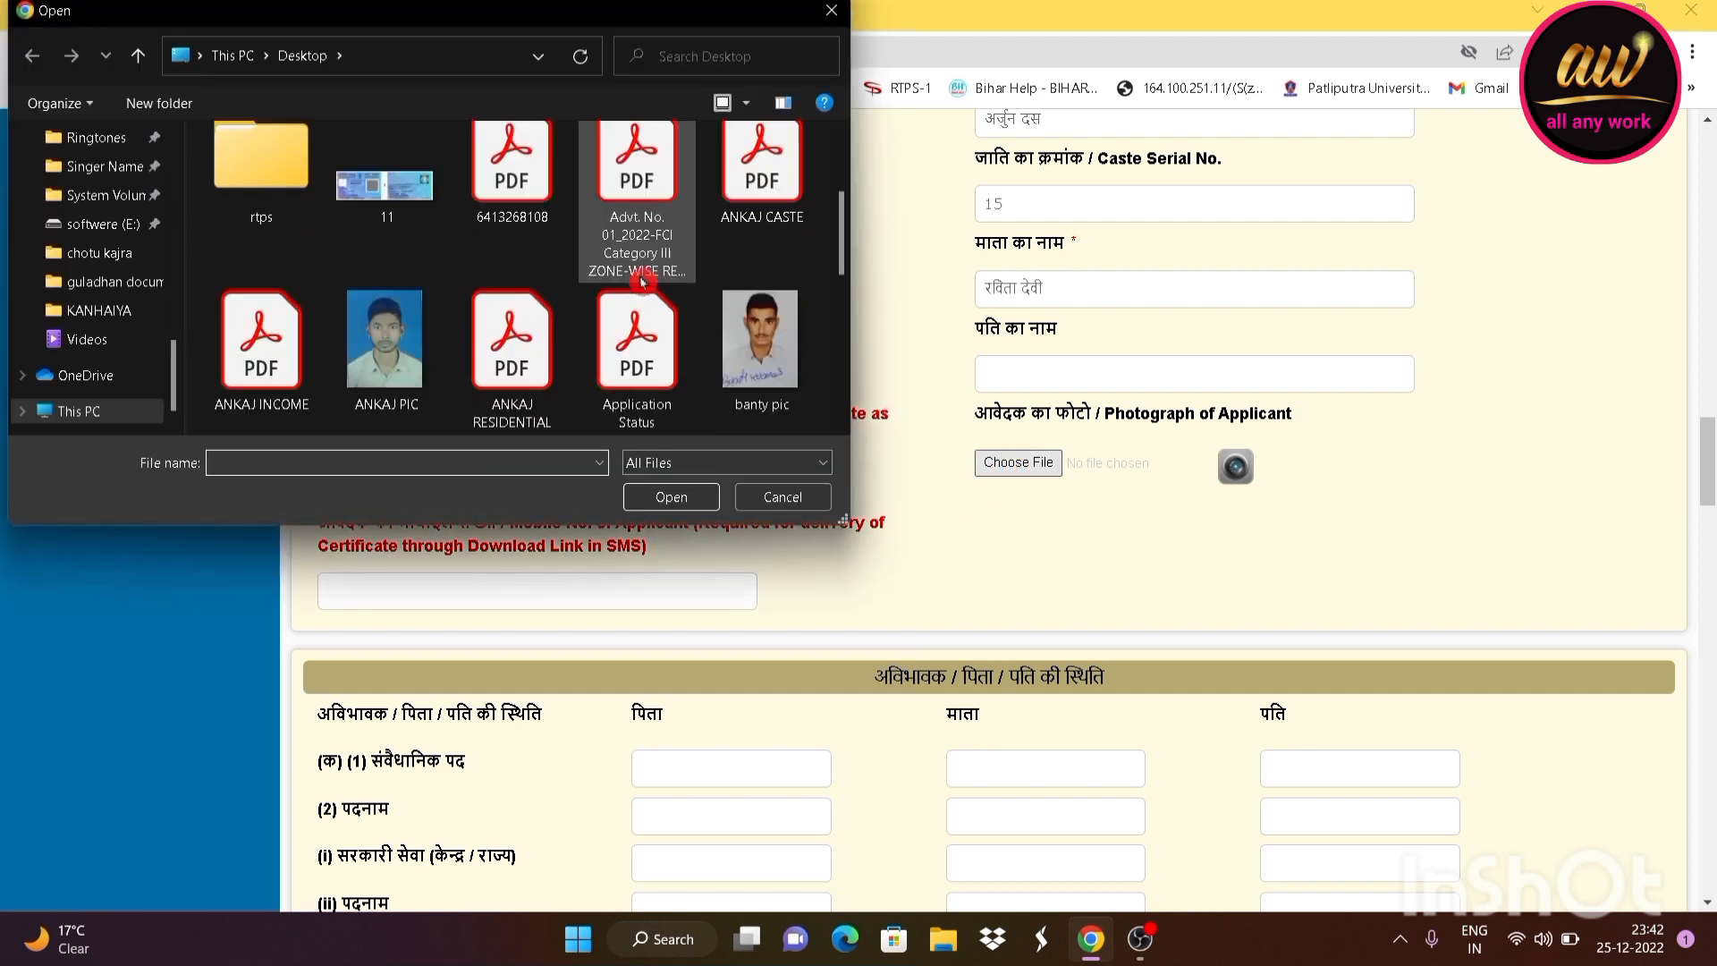
{"action": "left_click", "coordinate": [721, 331]}
{"action": "left_click", "coordinate": [670, 497]}
{"action": "scroll", "coordinate": [1073, 566], "scroll_direction": "down", "scroll_amount": 2}
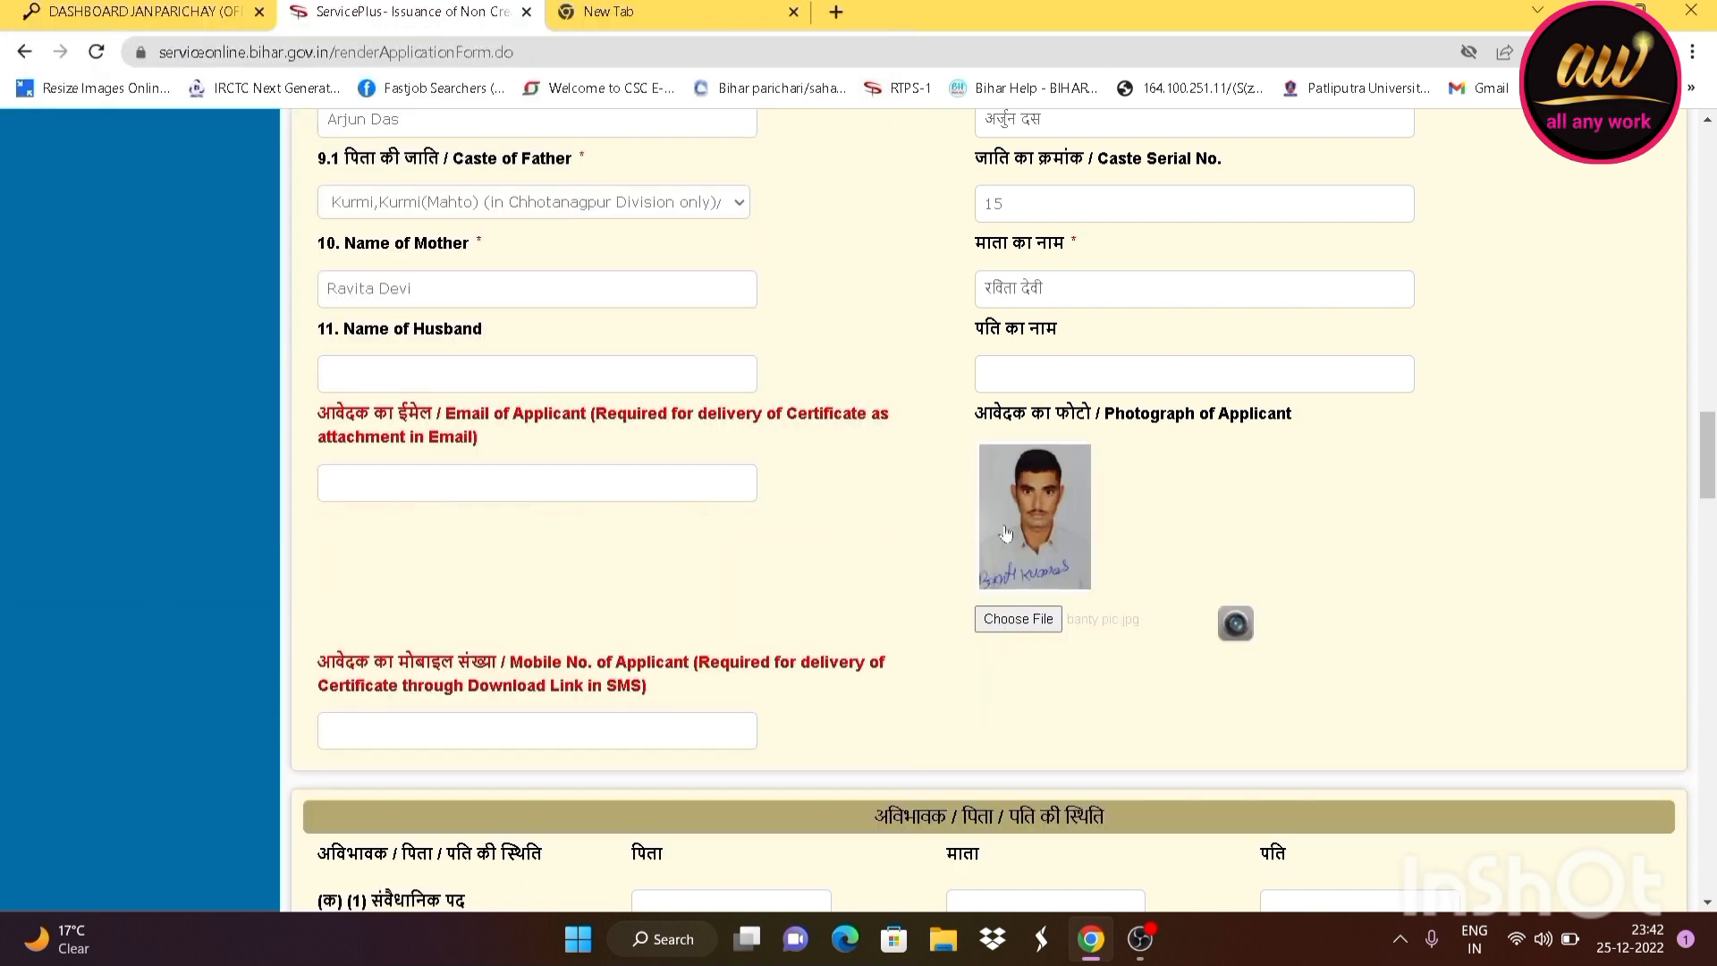
{"action": "scroll", "coordinate": [1073, 566], "scroll_direction": "down", "scroll_amount": 5}
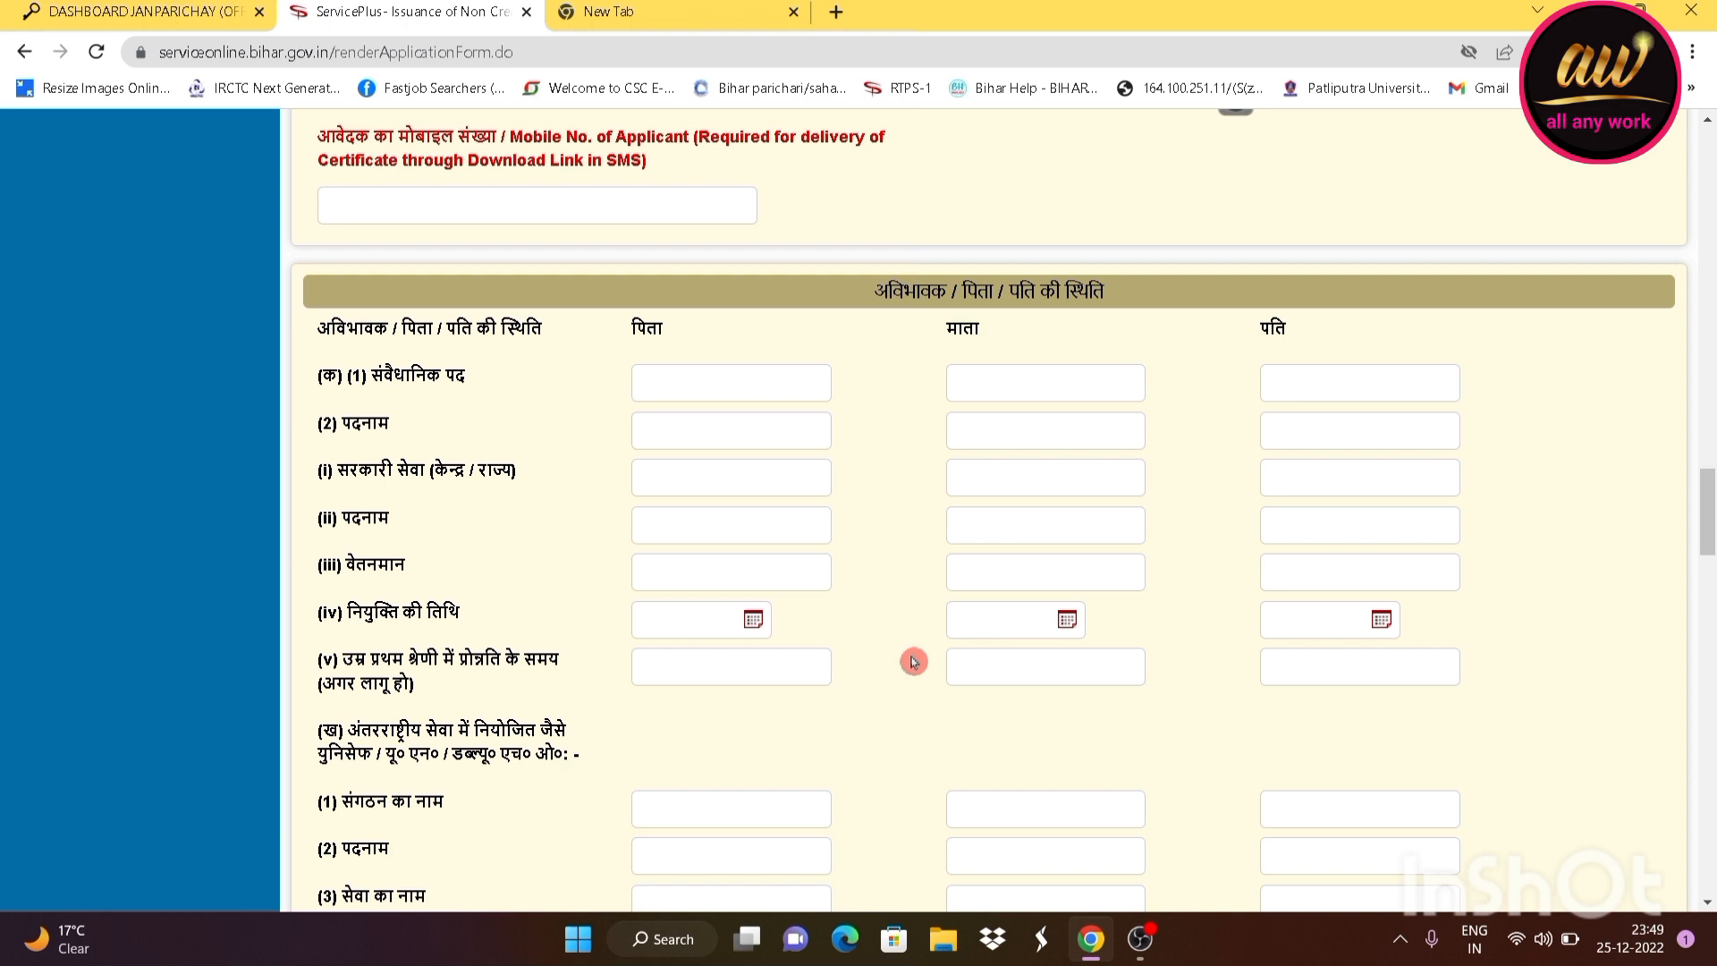
Leave the father's (क)(1) status blank and confirm business income reads 80000
{"action": "scroll", "coordinate": [748, 586], "scroll_direction": "down", "scroll_amount": 3}
{"action": "scroll", "coordinate": [596, 585], "scroll_direction": "up", "scroll_amount": 2}
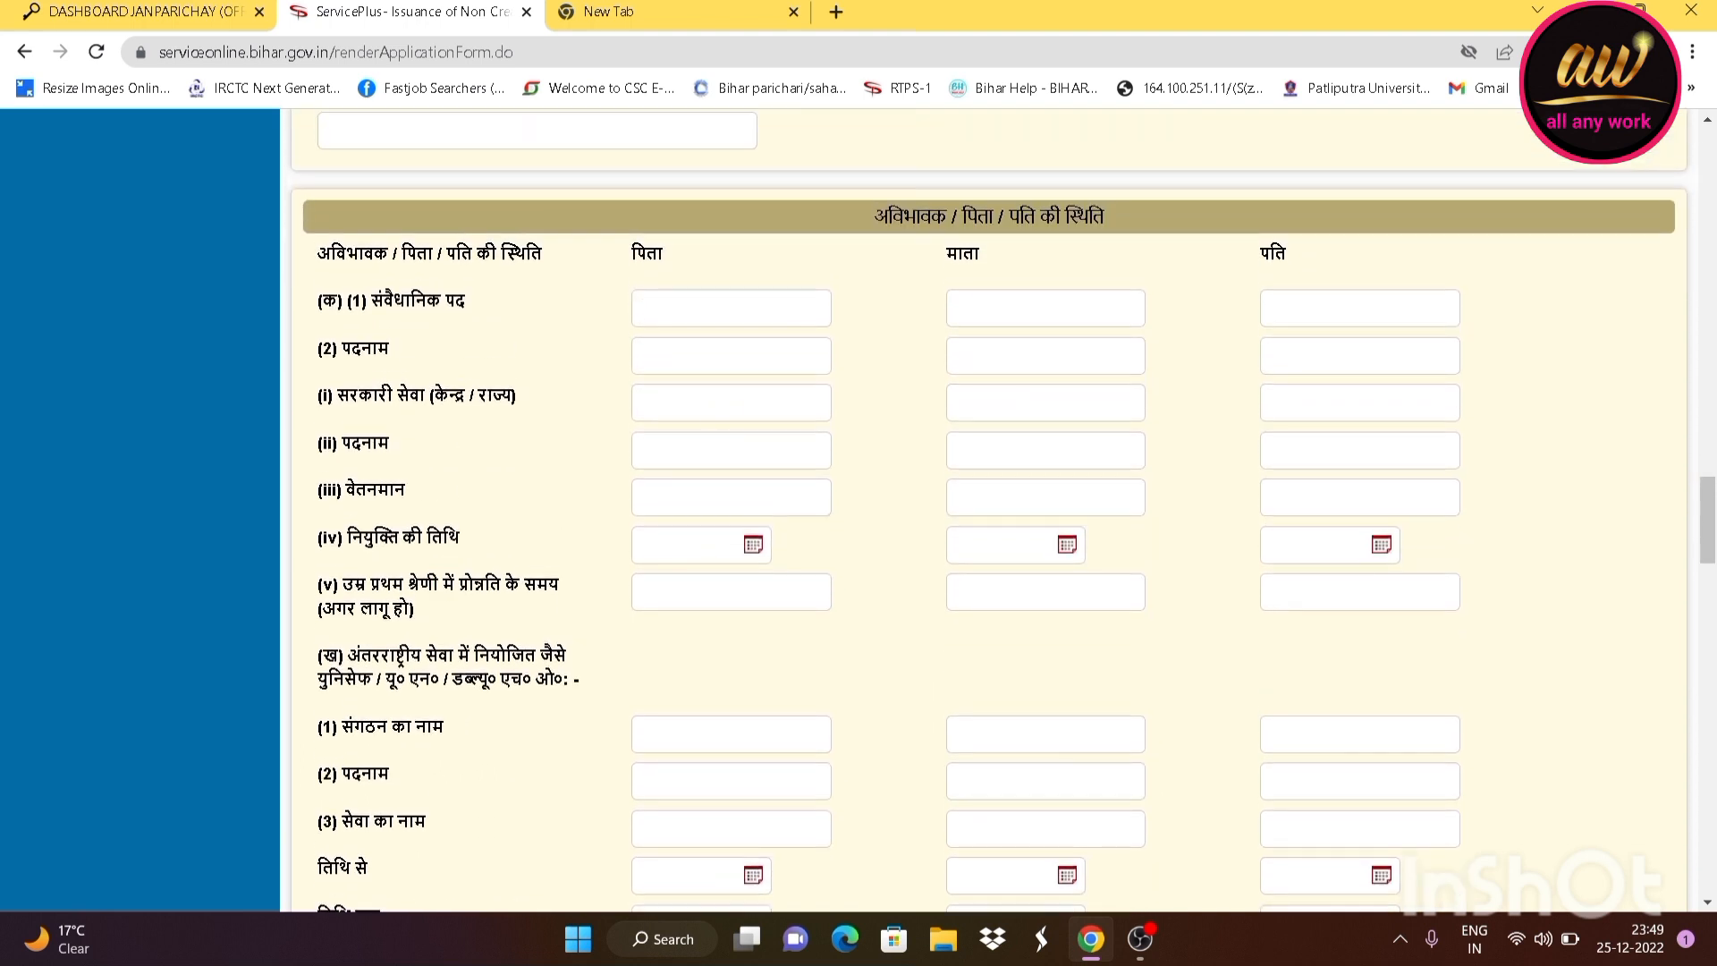
{"action": "left_click", "coordinate": [684, 309]}
{"action": "scroll", "coordinate": [465, 358], "scroll_direction": "down", "scroll_amount": 3}
{"action": "scroll", "coordinate": [371, 626], "scroll_direction": "down", "scroll_amount": 1}
{"action": "scroll", "coordinate": [376, 554], "scroll_direction": "down", "scroll_amount": 4}
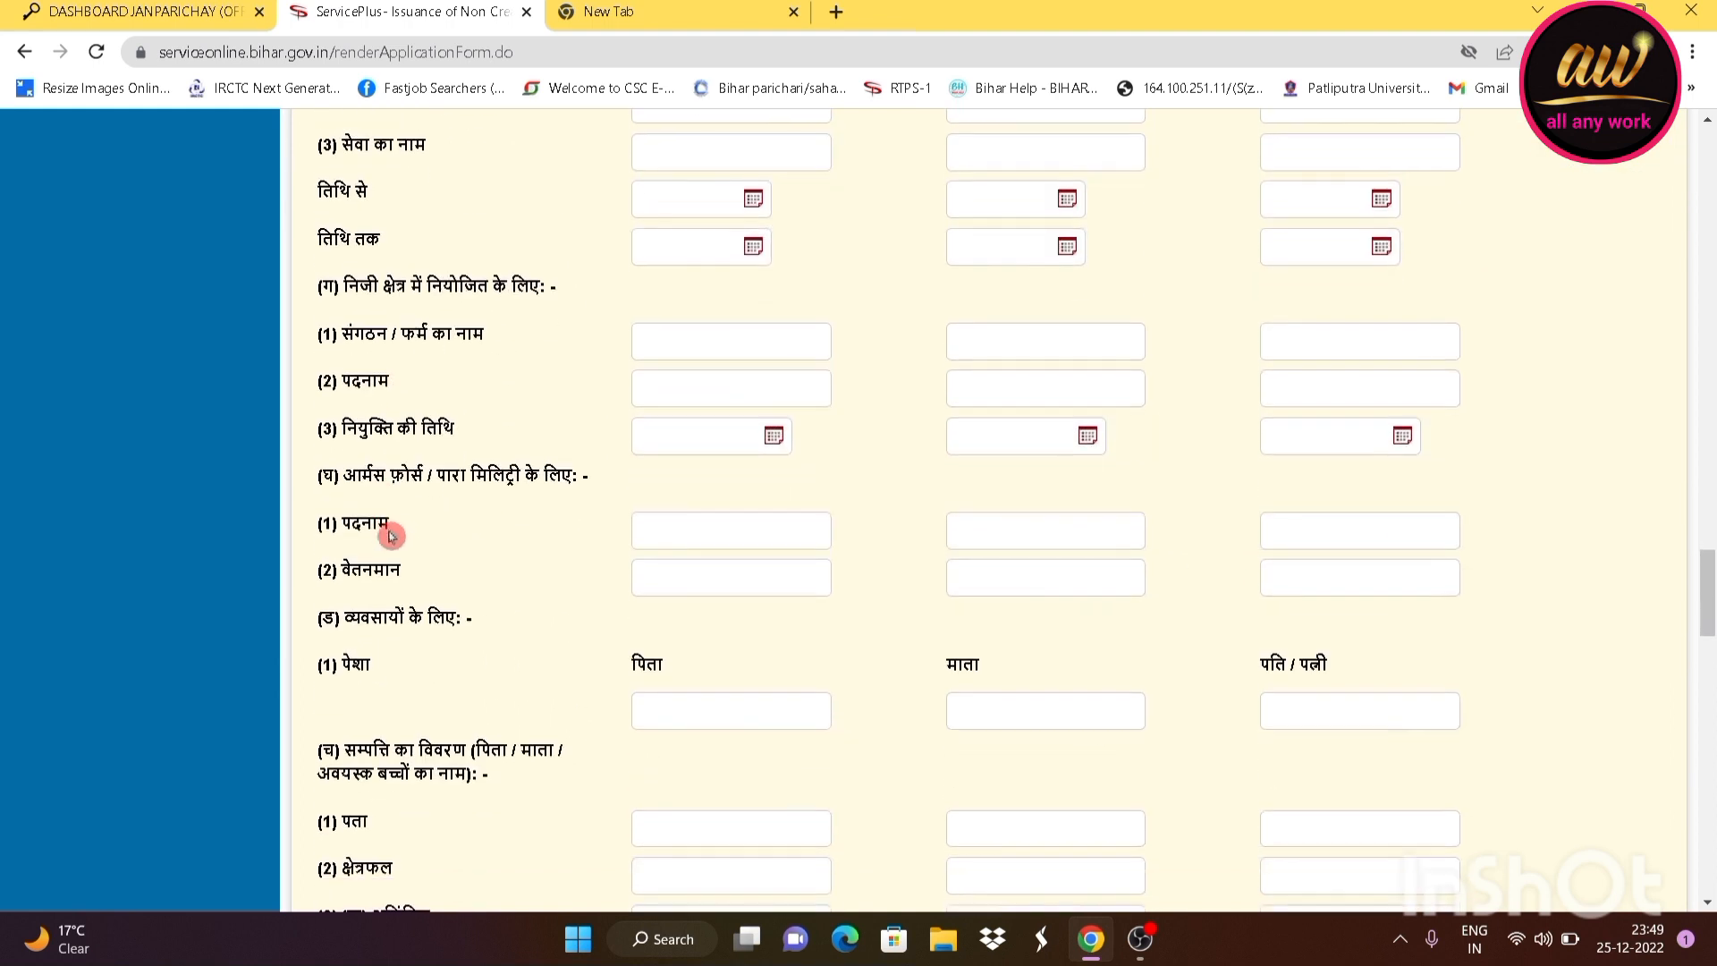
{"action": "scroll", "coordinate": [385, 545], "scroll_direction": "up", "scroll_amount": 5}
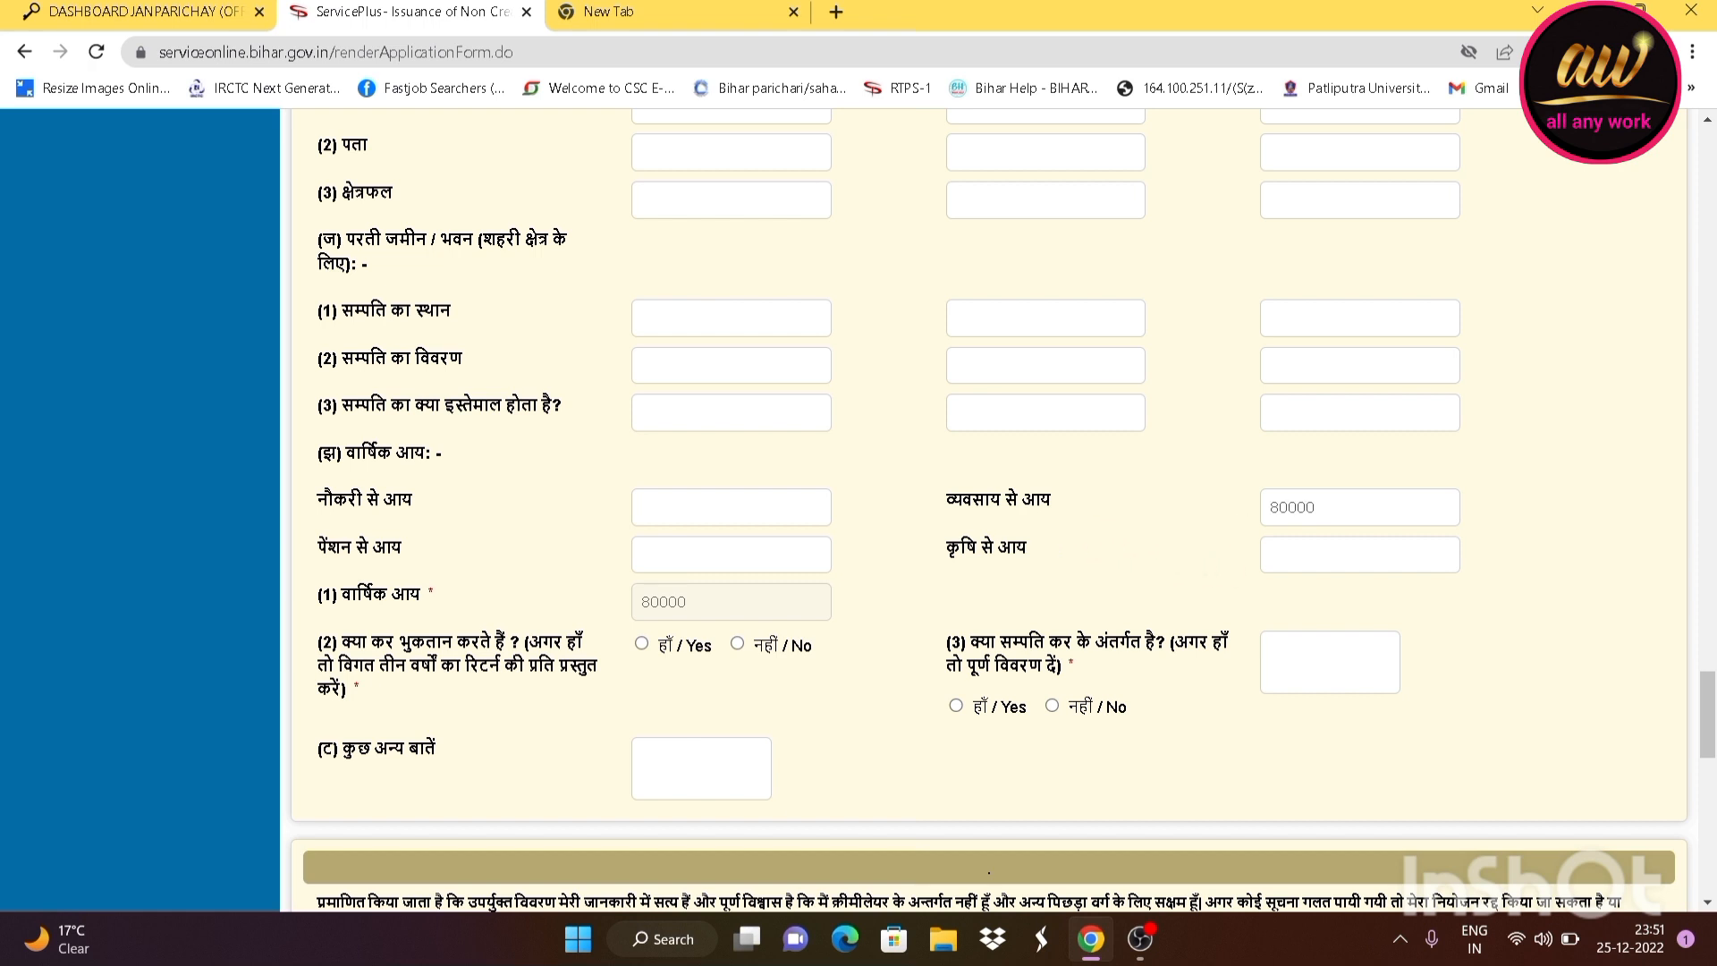
{"action": "key", "text": "shift+Left"}
{"action": "key", "text": "shift+Left"}
{"action": "key", "text": "shift+Left"}
{"action": "key", "text": "shift+Right"}
{"action": "key", "text": "Right"}
{"action": "key", "text": "shift+Left"}
{"action": "key", "text": "shift+Left"}
{"action": "key", "text": "shift+Left"}
{"action": "key", "text": "shift+Left"}
Answer नहीं / No to both the income-tax and wealth-tax questions
{"action": "scroll", "coordinate": [723, 471], "scroll_direction": "down", "scroll_amount": 3}
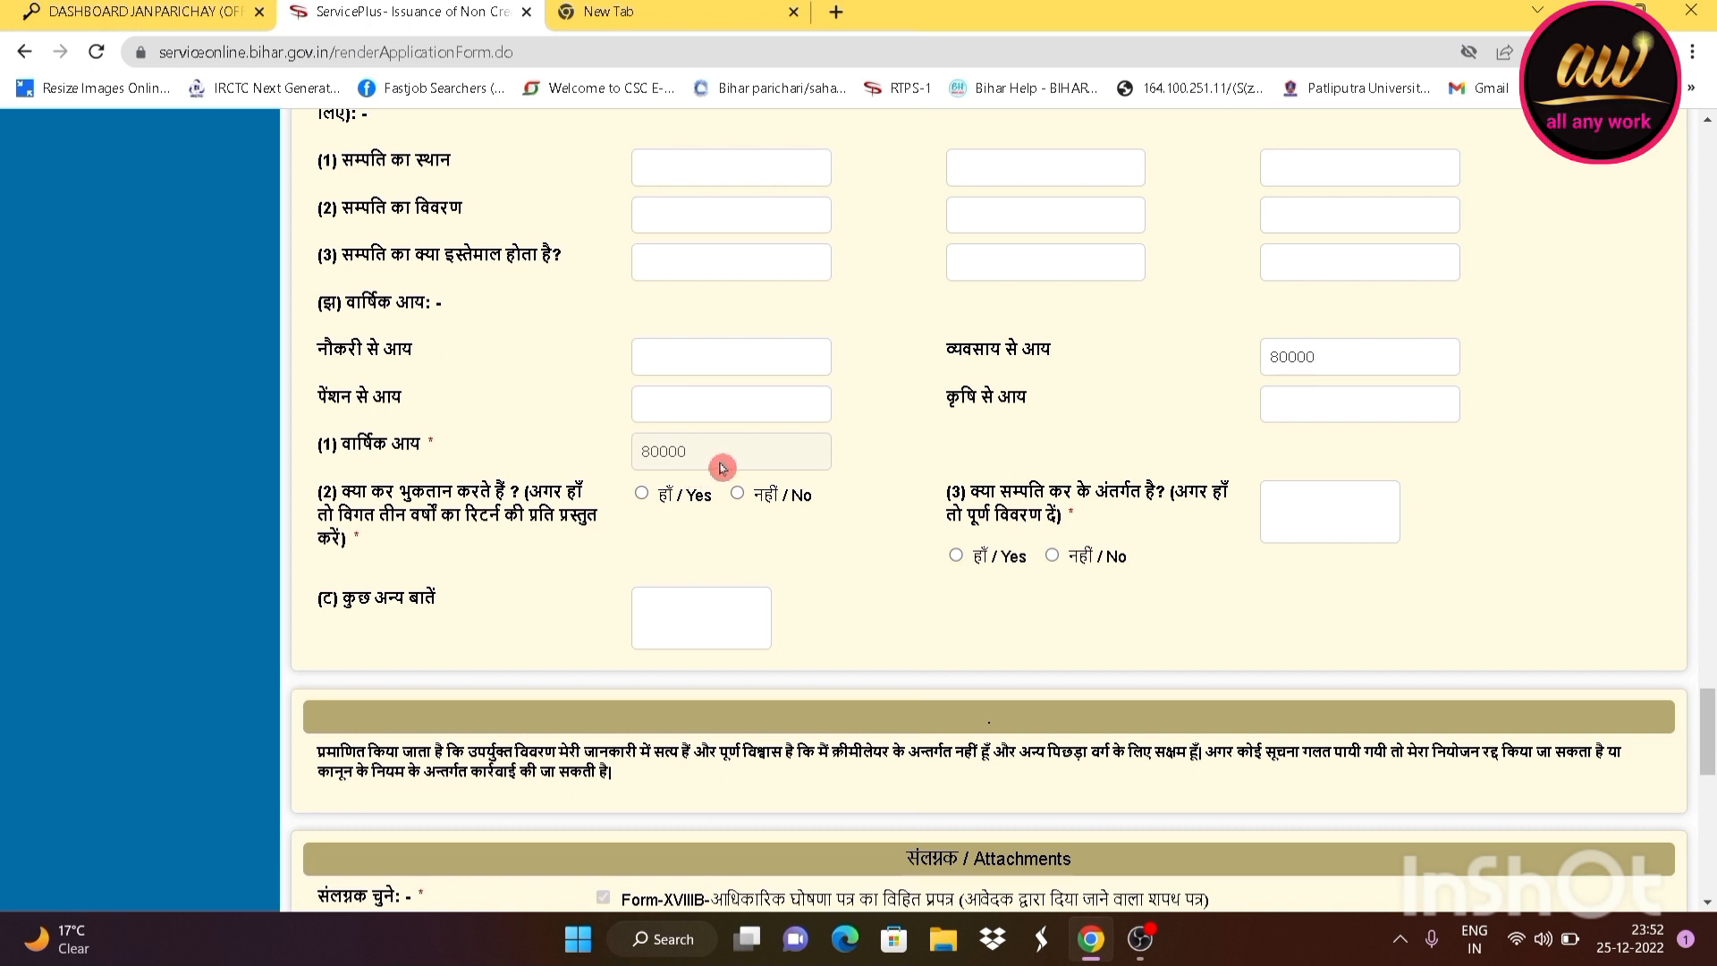
{"action": "scroll", "coordinate": [528, 510], "scroll_direction": "down", "scroll_amount": 1}
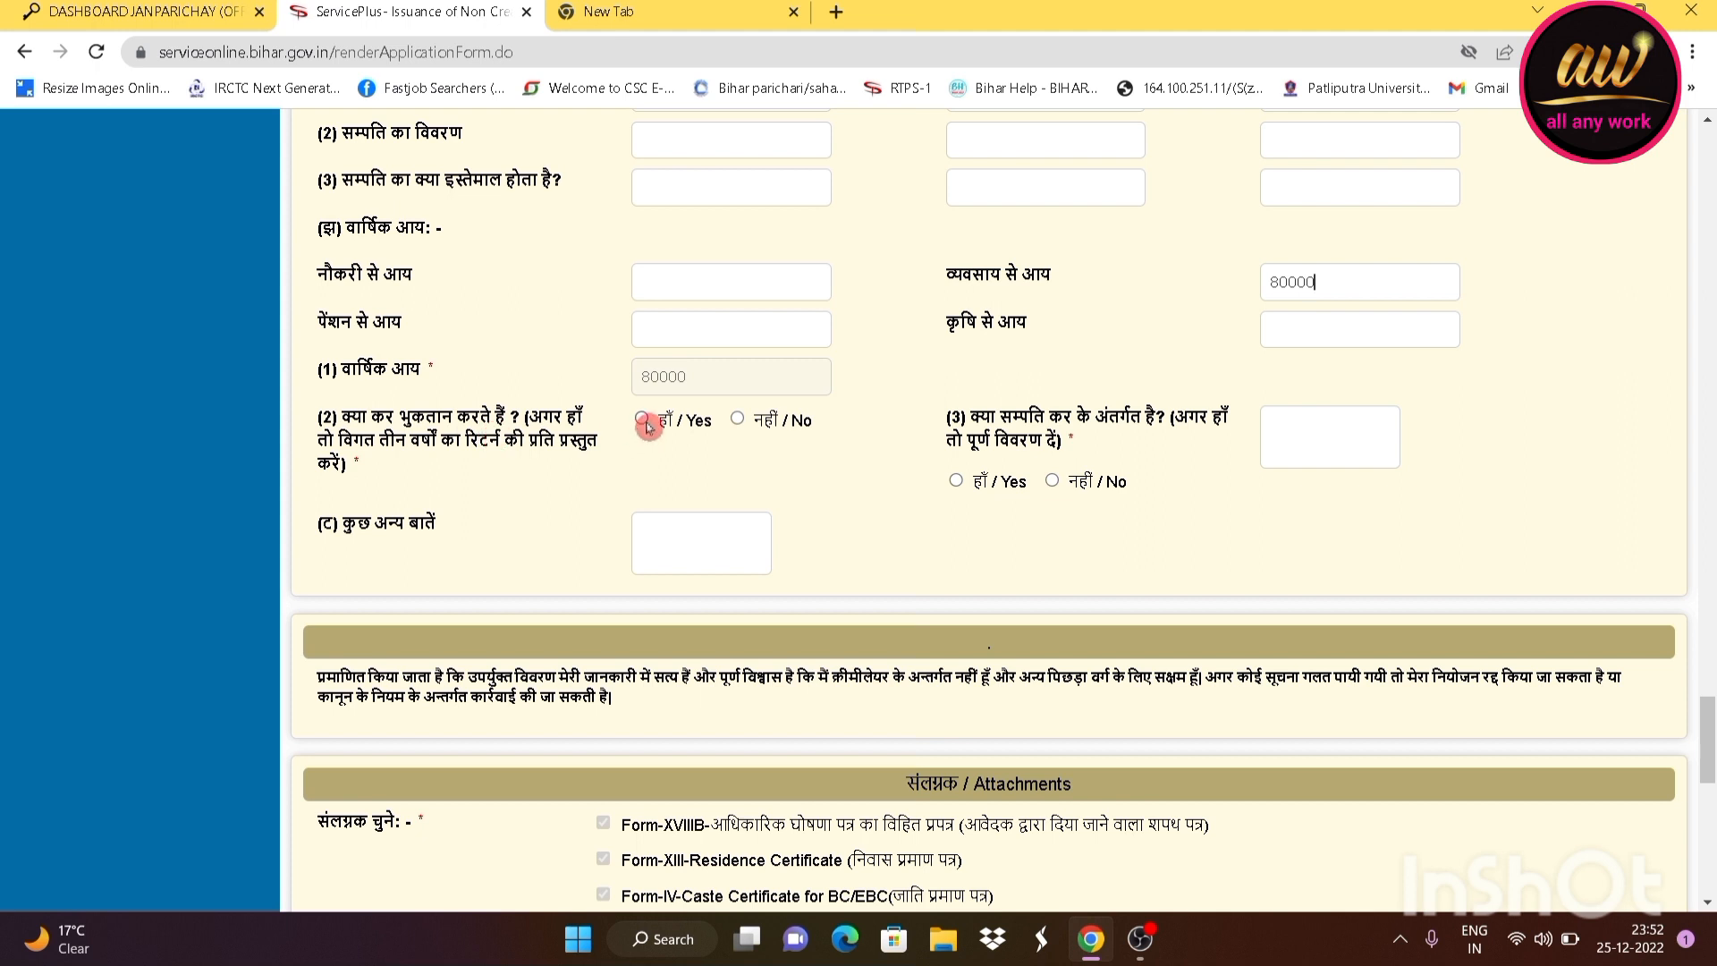
{"action": "left_click", "coordinate": [737, 420]}
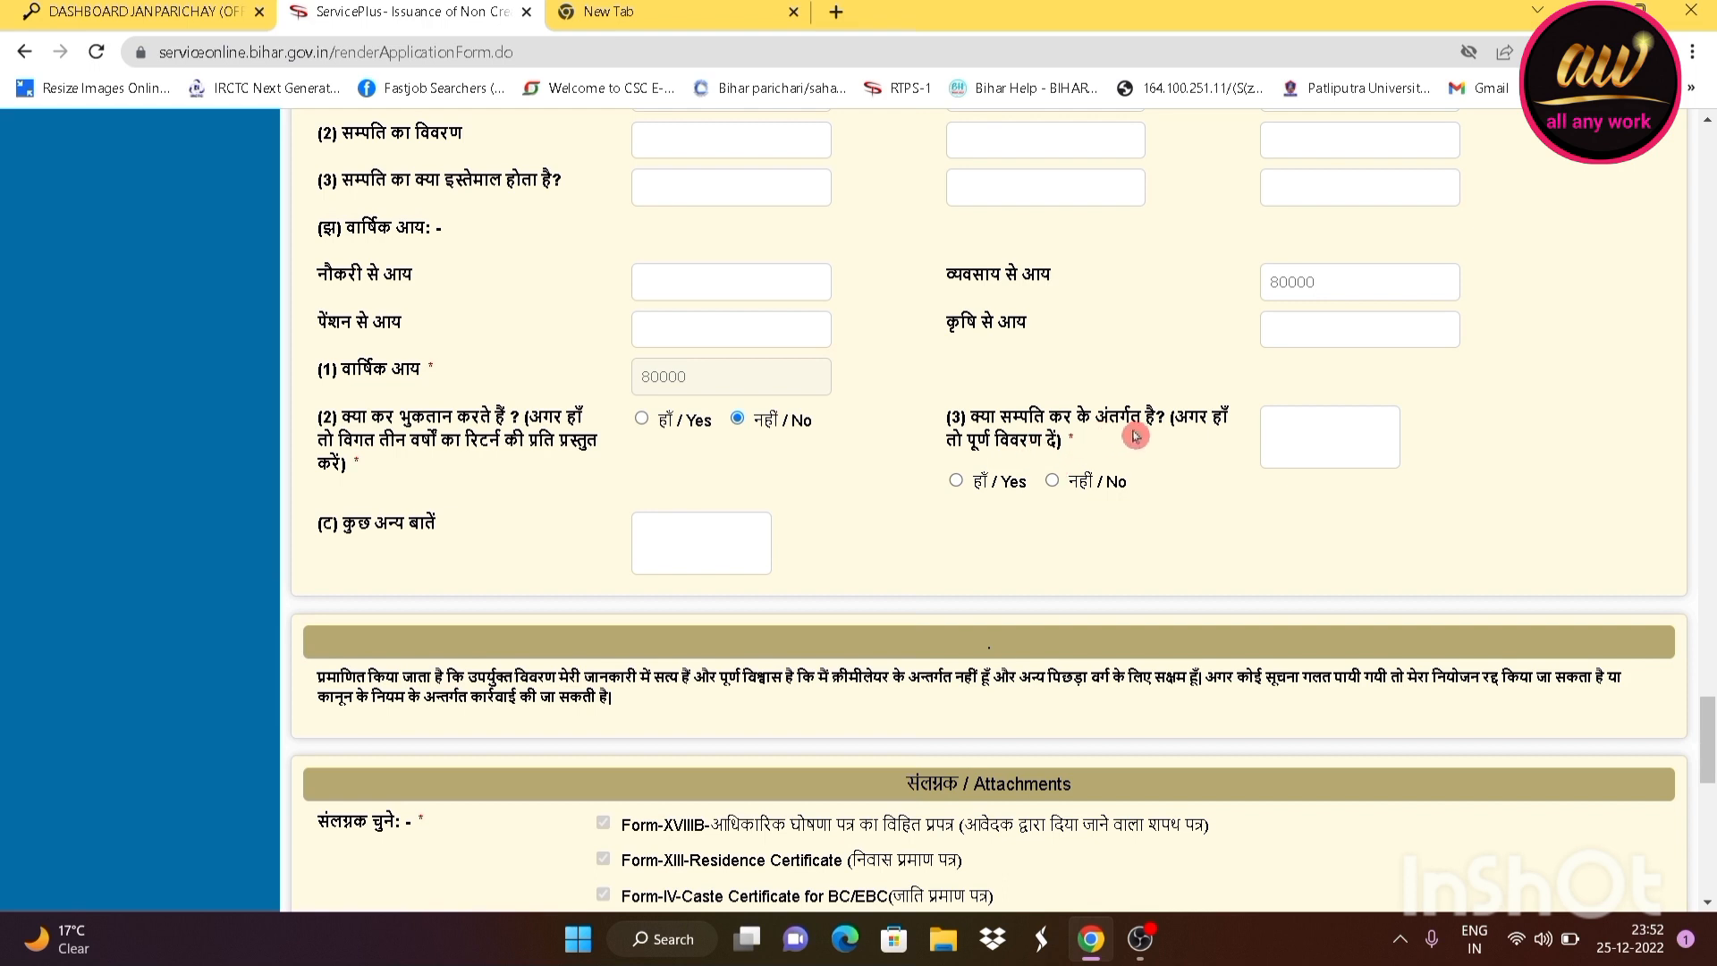
{"action": "left_click", "coordinate": [1054, 481]}
{"action": "scroll", "coordinate": [427, 557], "scroll_direction": "down", "scroll_amount": 1}
{"action": "scroll", "coordinate": [427, 557], "scroll_direction": "down", "scroll_amount": 1}
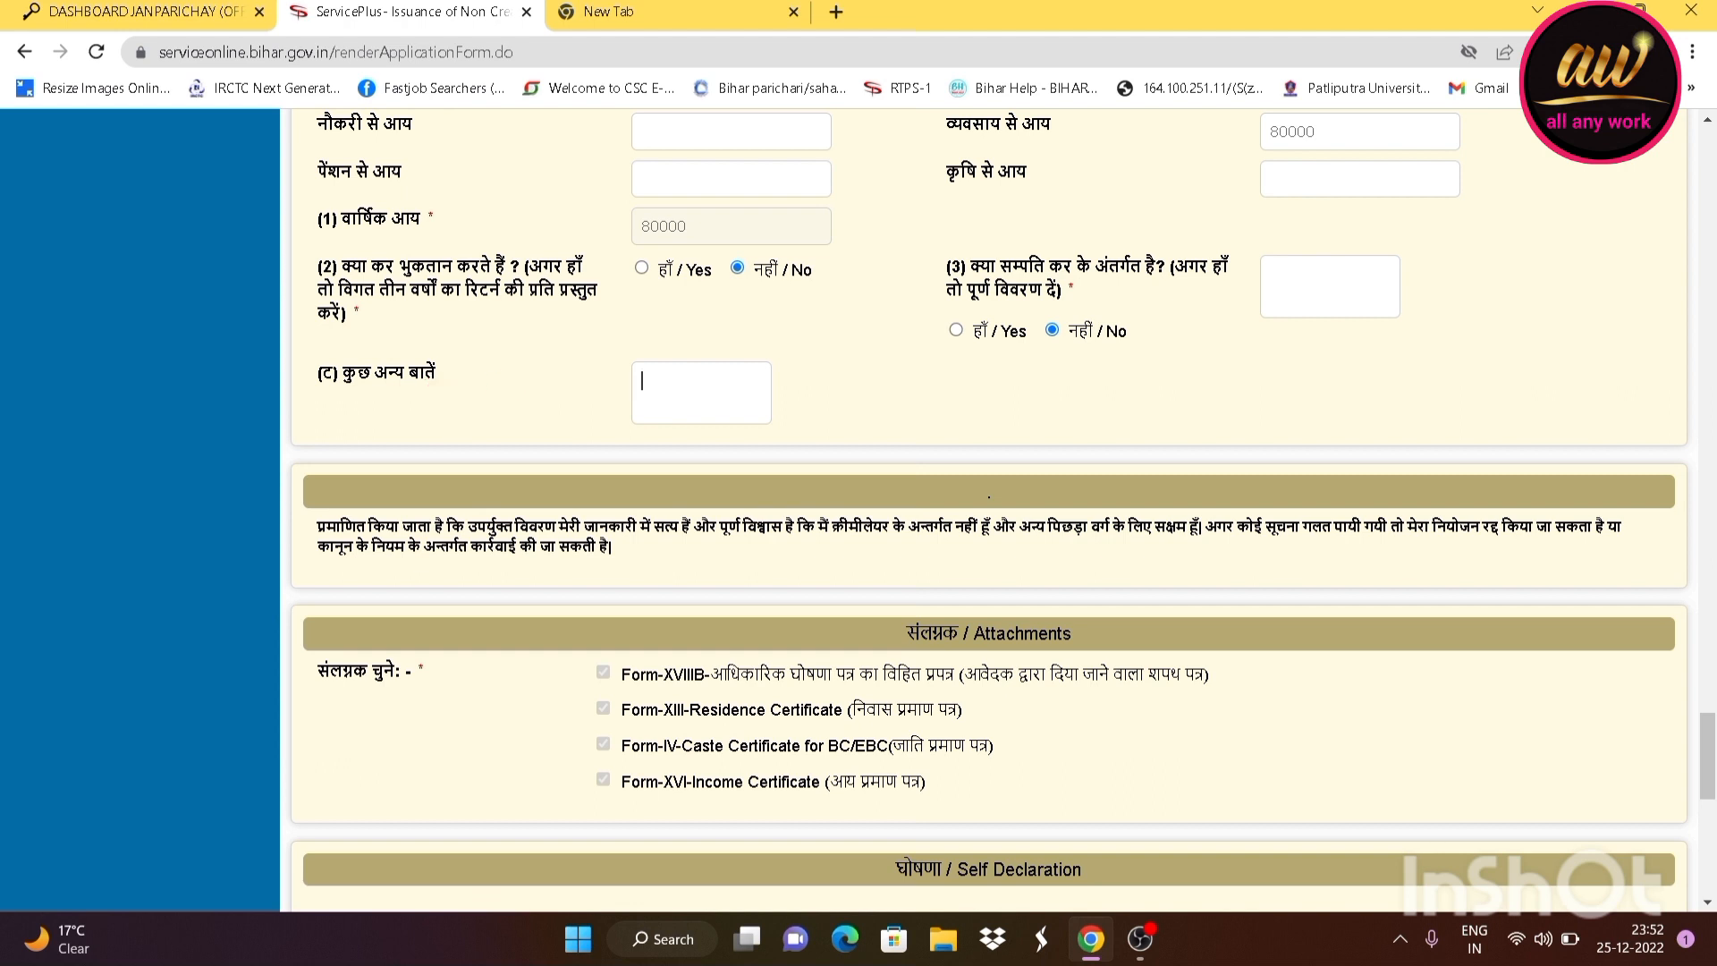
{"action": "scroll", "coordinate": [570, 331], "scroll_direction": "down", "scroll_amount": 3}
{"action": "left_click", "coordinate": [570, 331]}
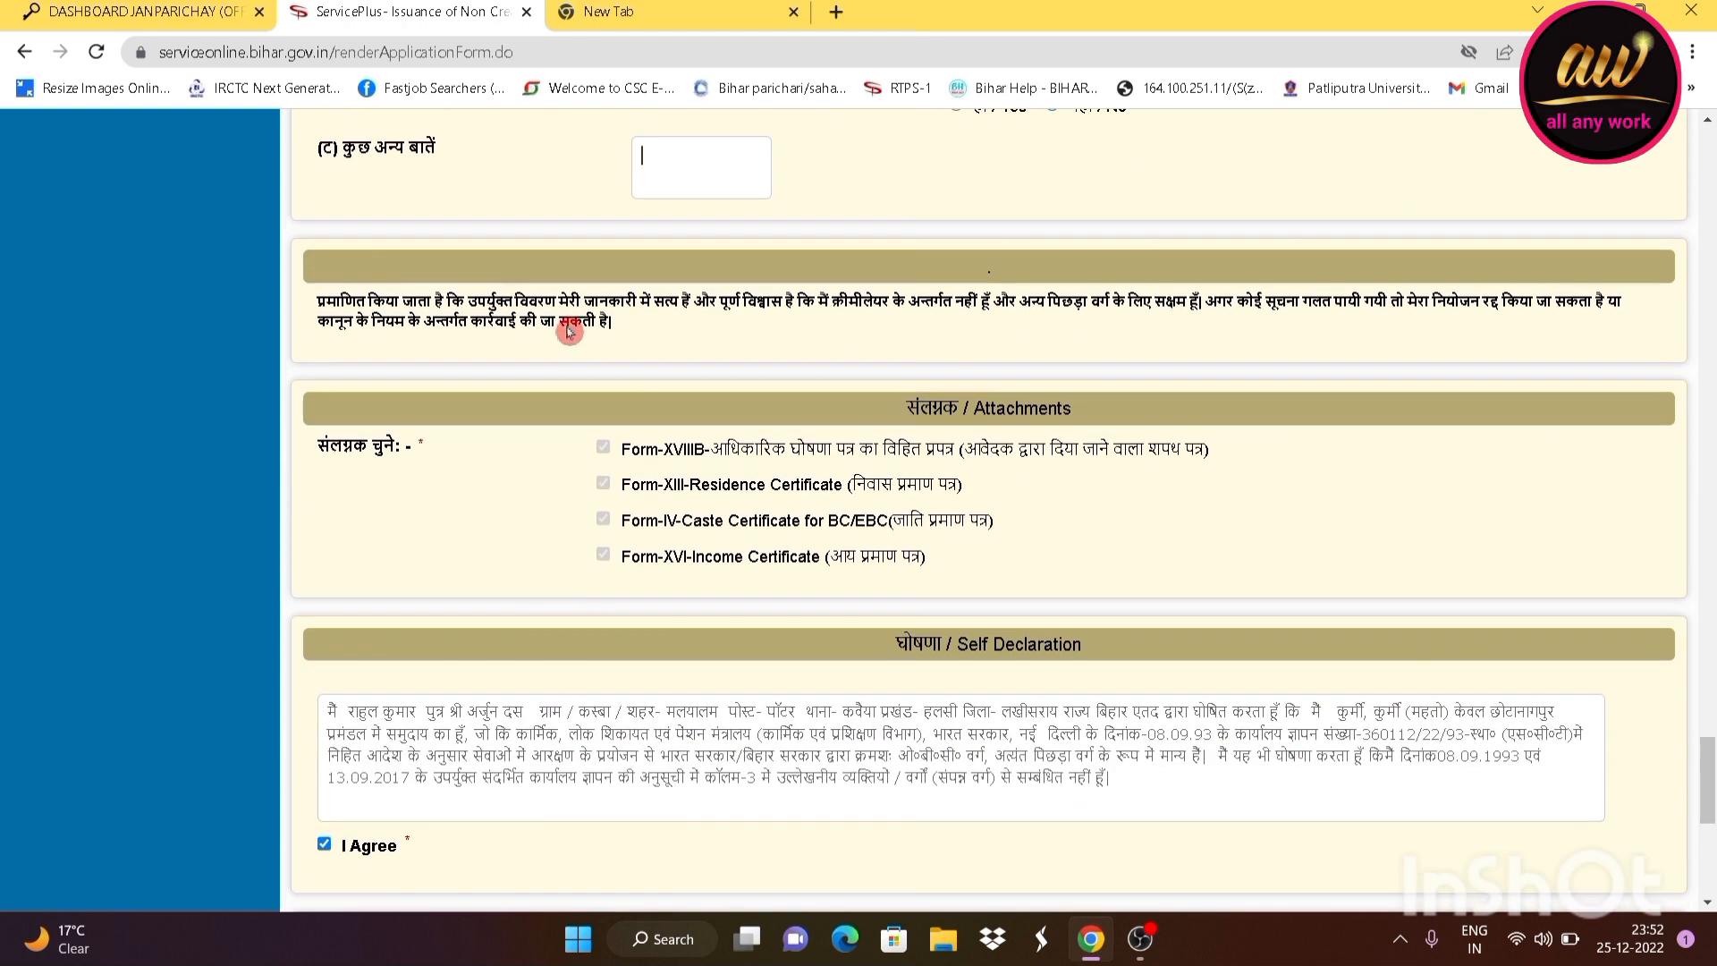
{"action": "scroll", "coordinate": [792, 409], "scroll_direction": "down", "scroll_amount": 1}
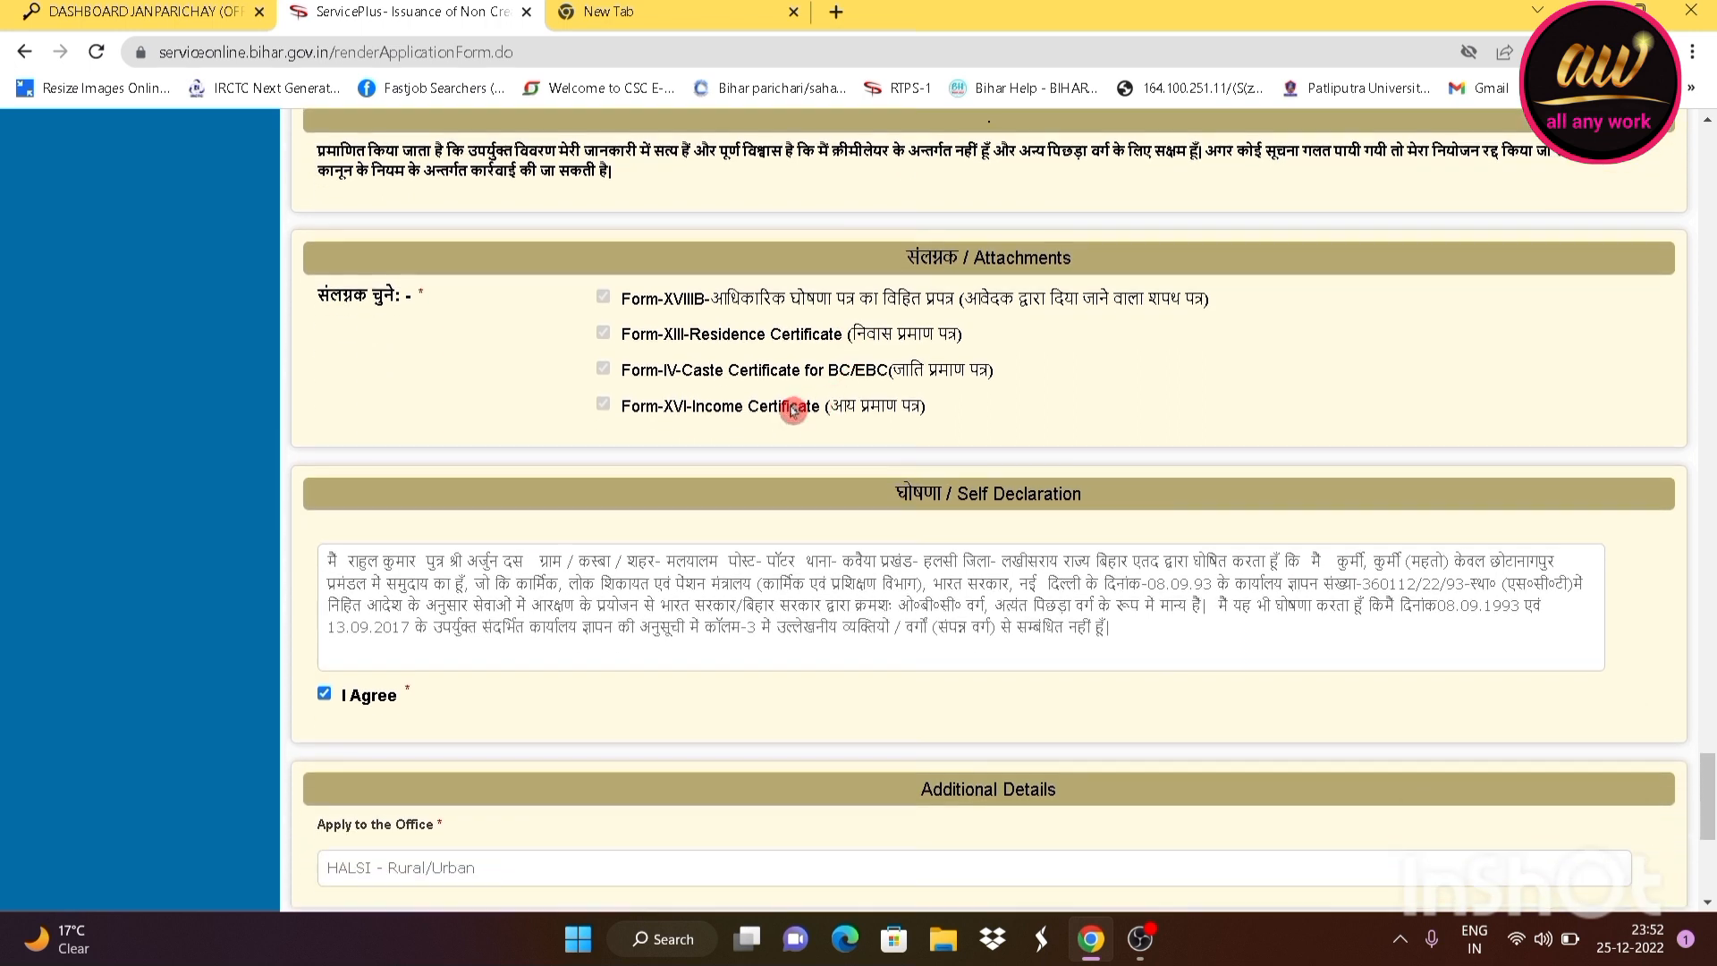
{"action": "scroll", "coordinate": [791, 410], "scroll_direction": "down", "scroll_amount": 1}
{"action": "scroll", "coordinate": [796, 431], "scroll_direction": "up", "scroll_amount": 1}
Submit the form and accept the name and contact accuracy warning
{"action": "scroll", "coordinate": [908, 407], "scroll_direction": "down", "scroll_amount": 5}
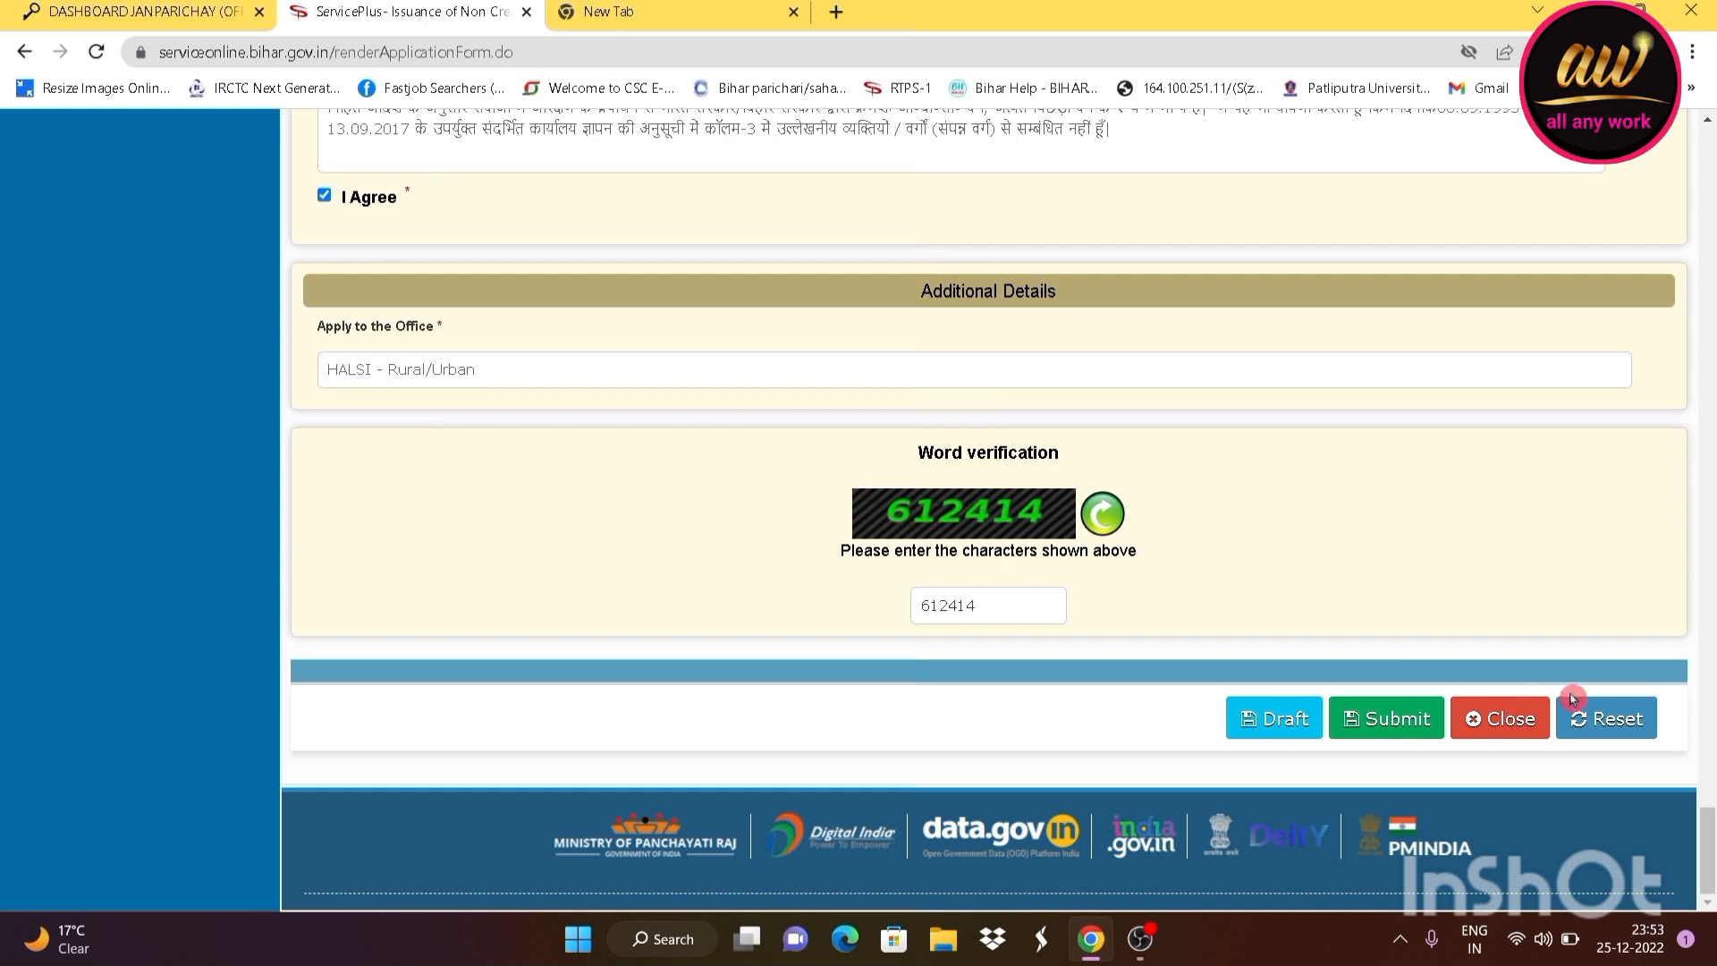
{"action": "left_click", "coordinate": [1384, 742]}
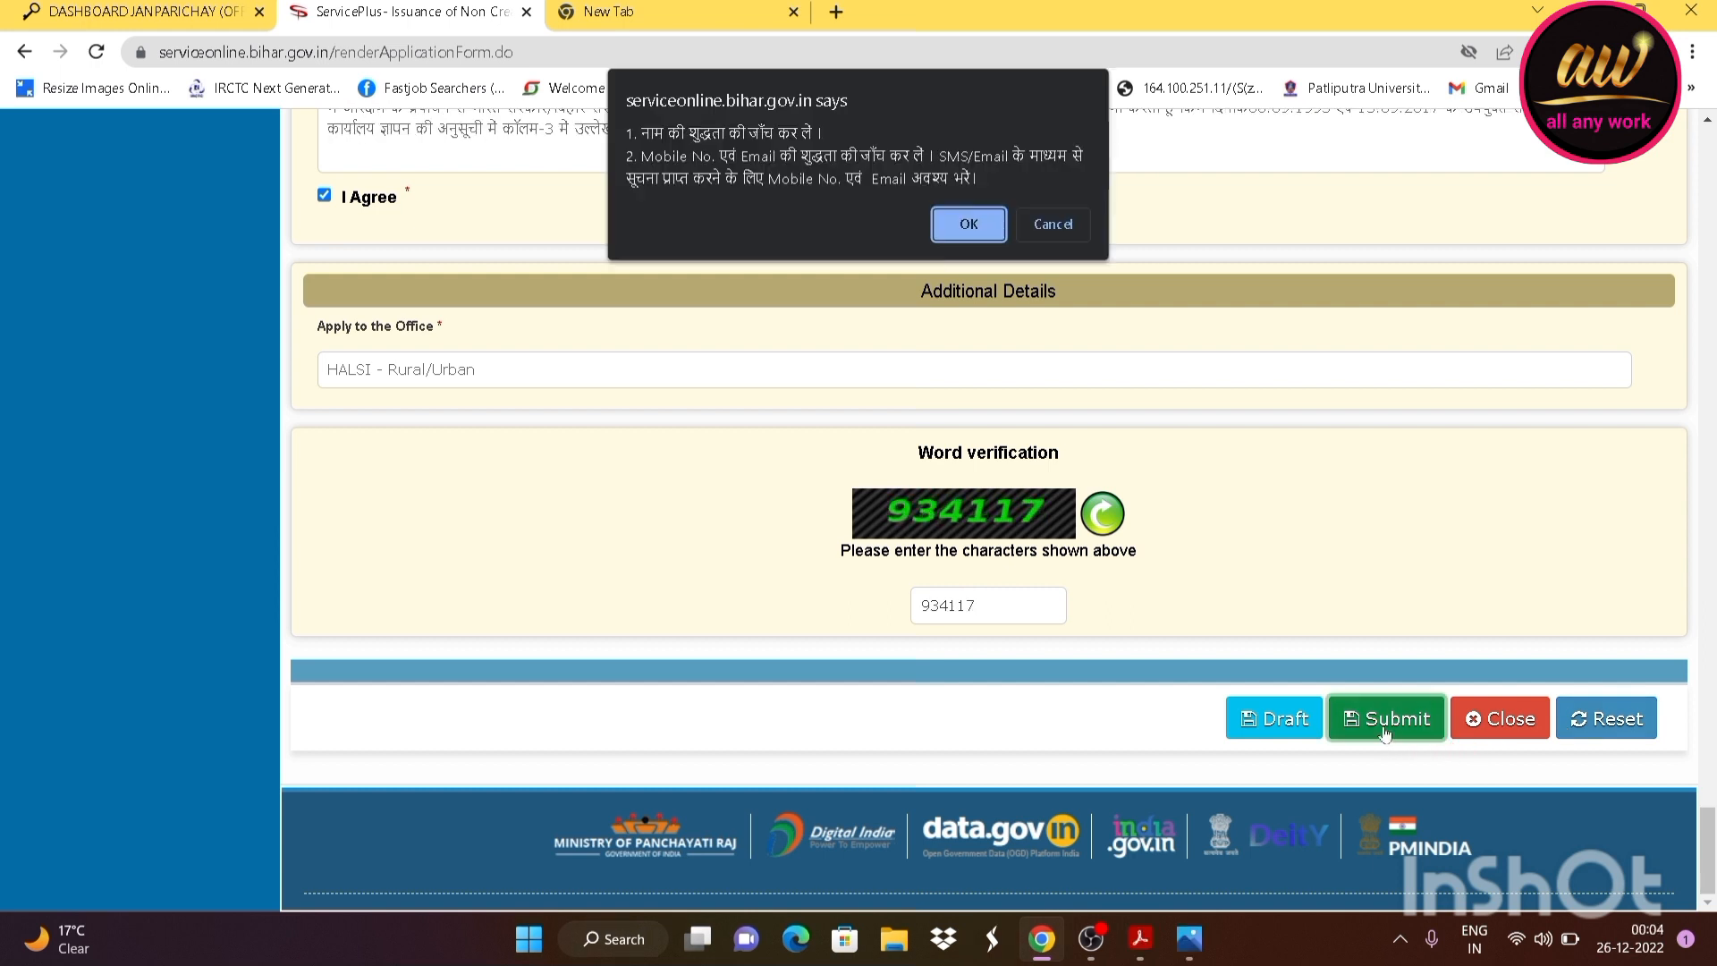
{"action": "left_click", "coordinate": [966, 224]}
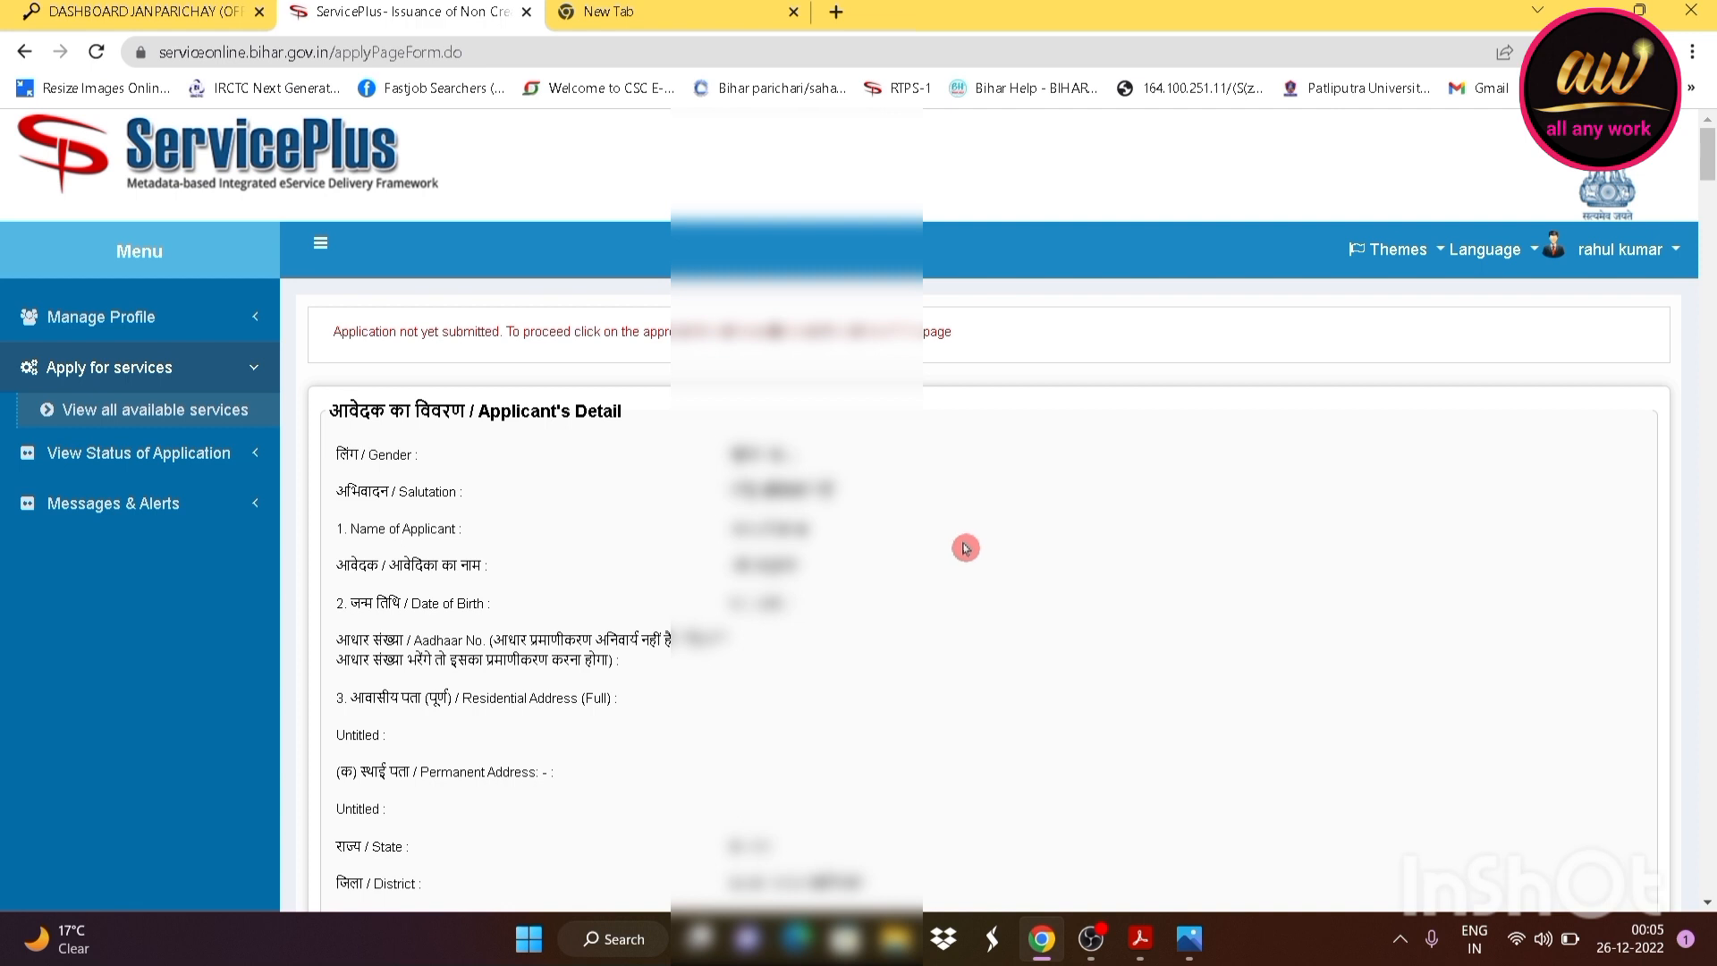
{"action": "scroll", "coordinate": [962, 537], "scroll_direction": "down", "scroll_amount": 8}
{"action": "scroll", "coordinate": [975, 535], "scroll_direction": "down", "scroll_amount": 20}
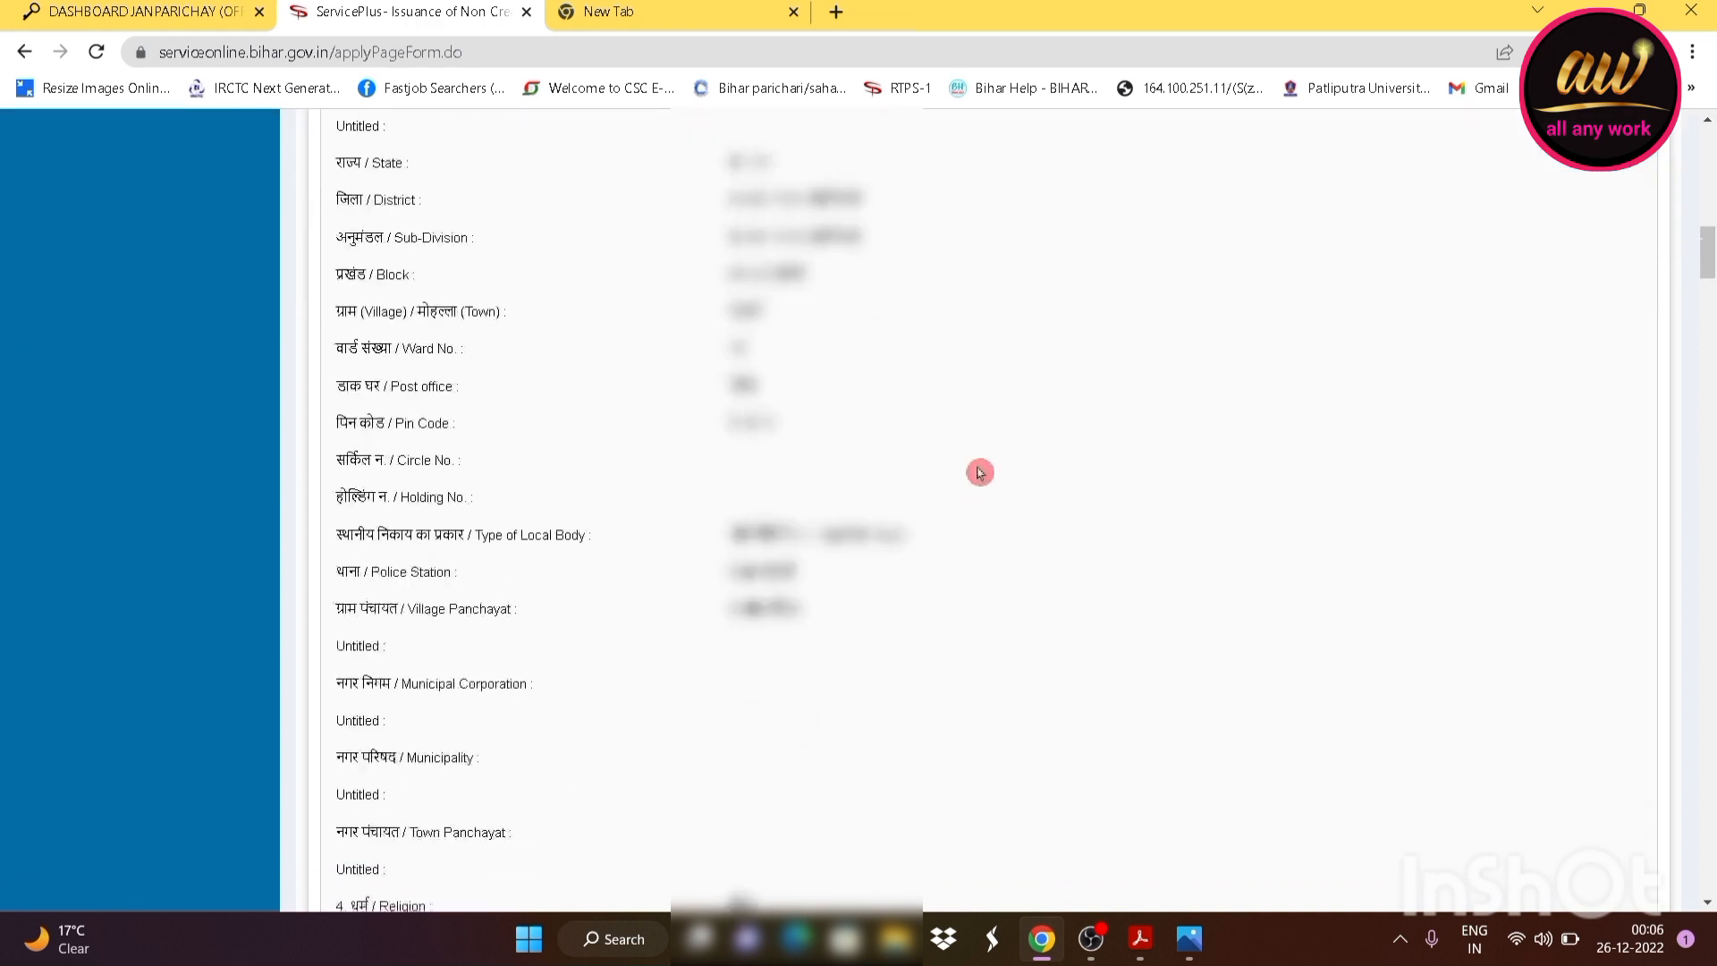
{"action": "scroll", "coordinate": [995, 466], "scroll_direction": "down", "scroll_amount": 20}
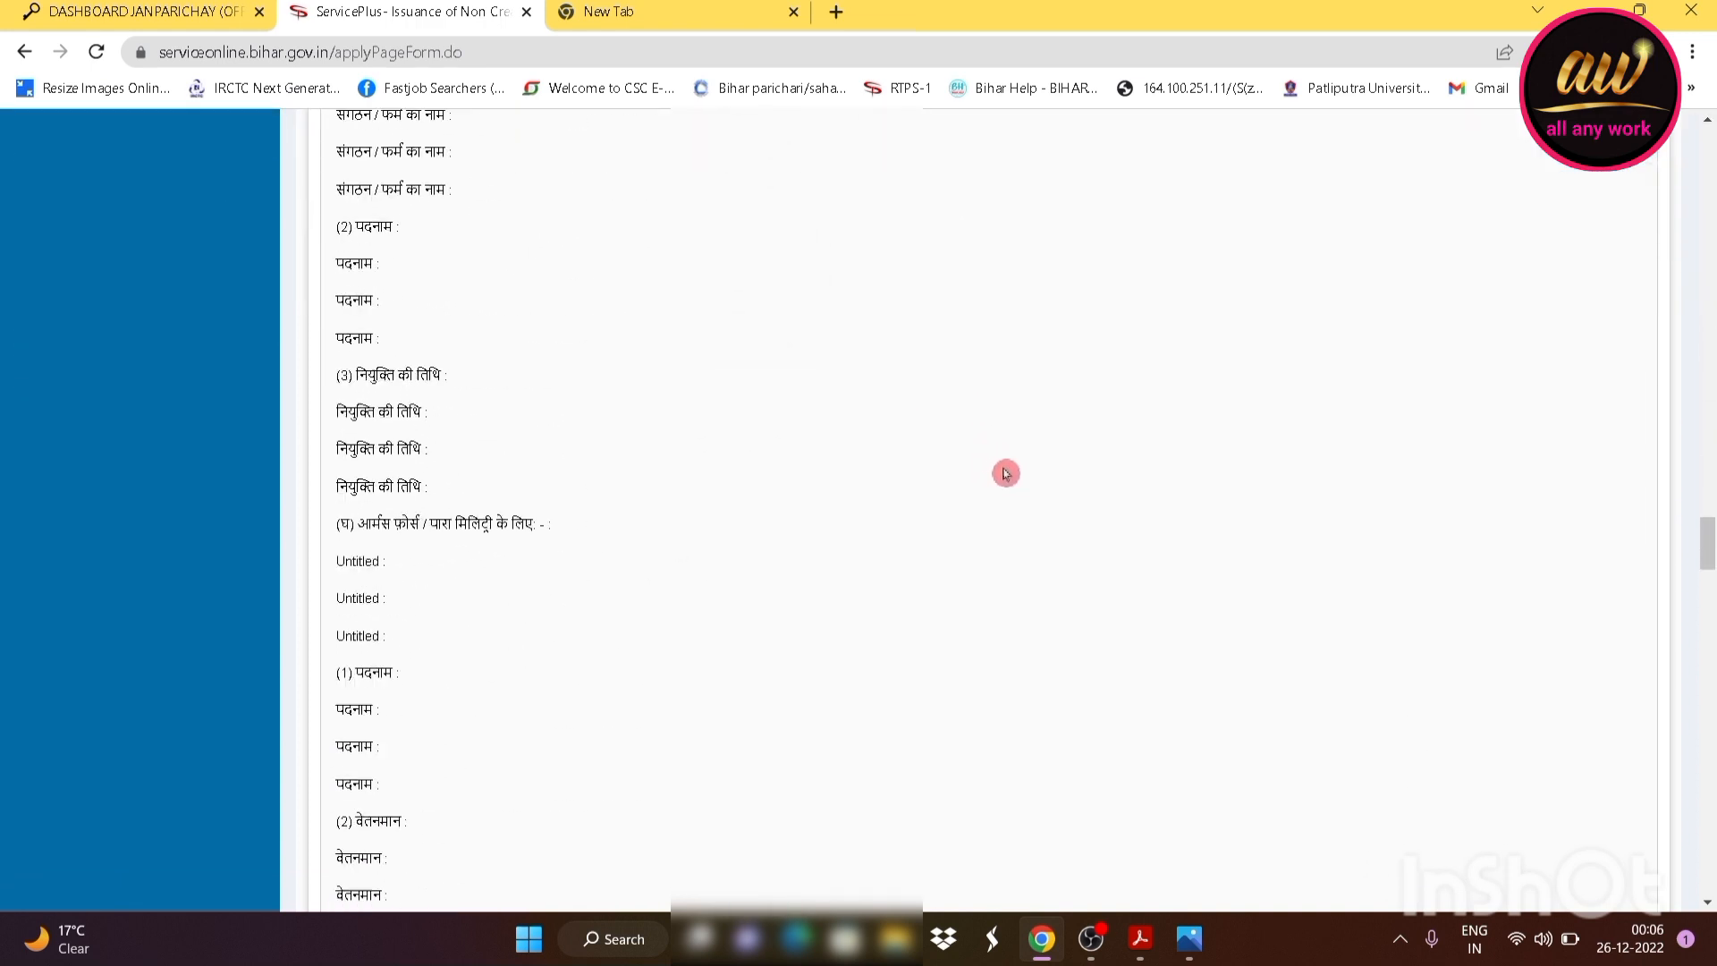
{"action": "scroll", "coordinate": [1022, 479], "scroll_direction": "down", "scroll_amount": 15}
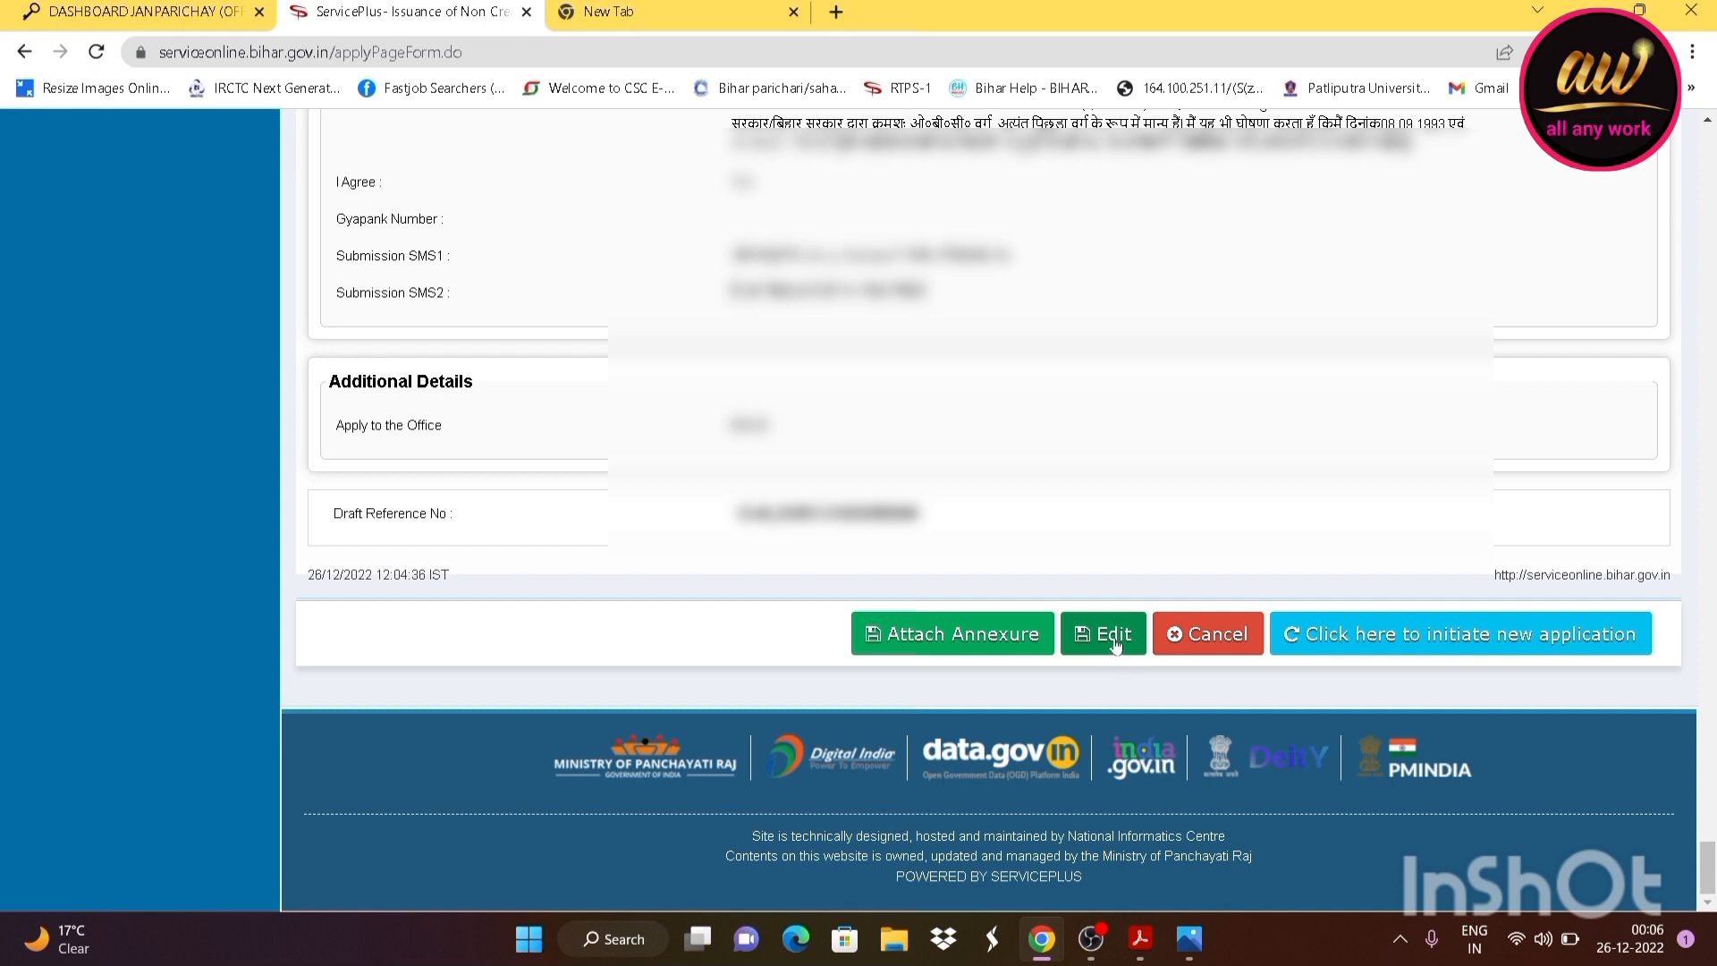
Attach the caste certificate PDF as जाति प्रमाण पत्र
{"action": "left_click", "coordinate": [938, 635]}
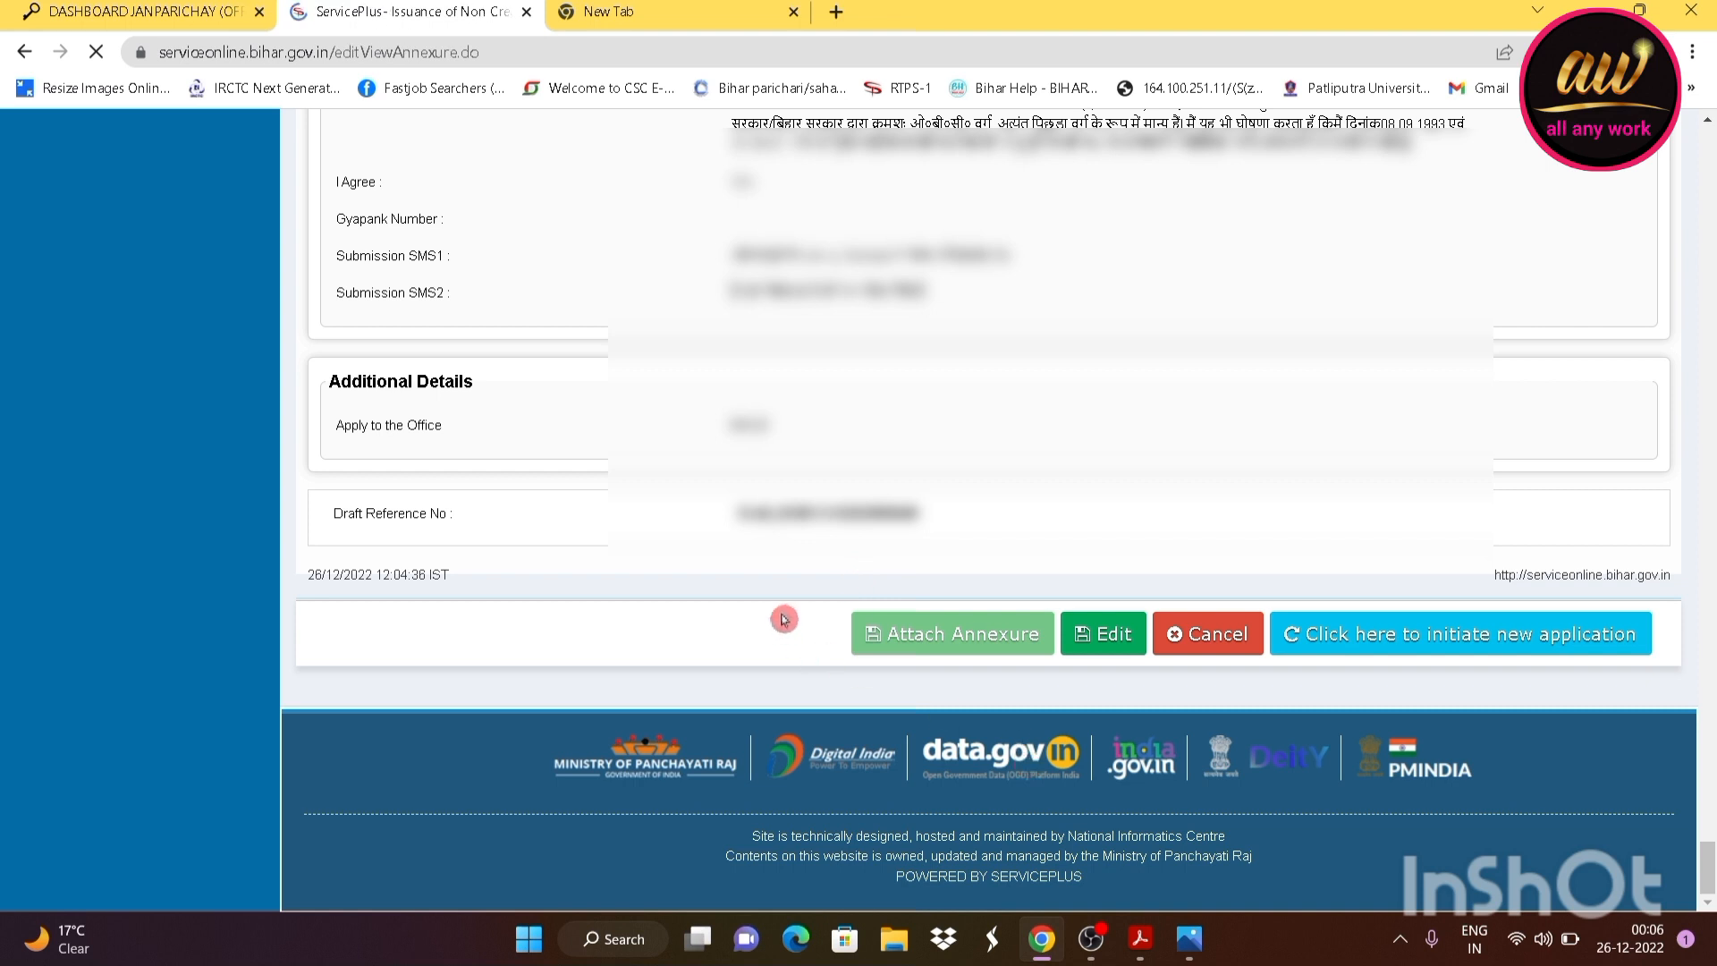
{"action": "scroll", "coordinate": [673, 471], "scroll_direction": "down", "scroll_amount": 1}
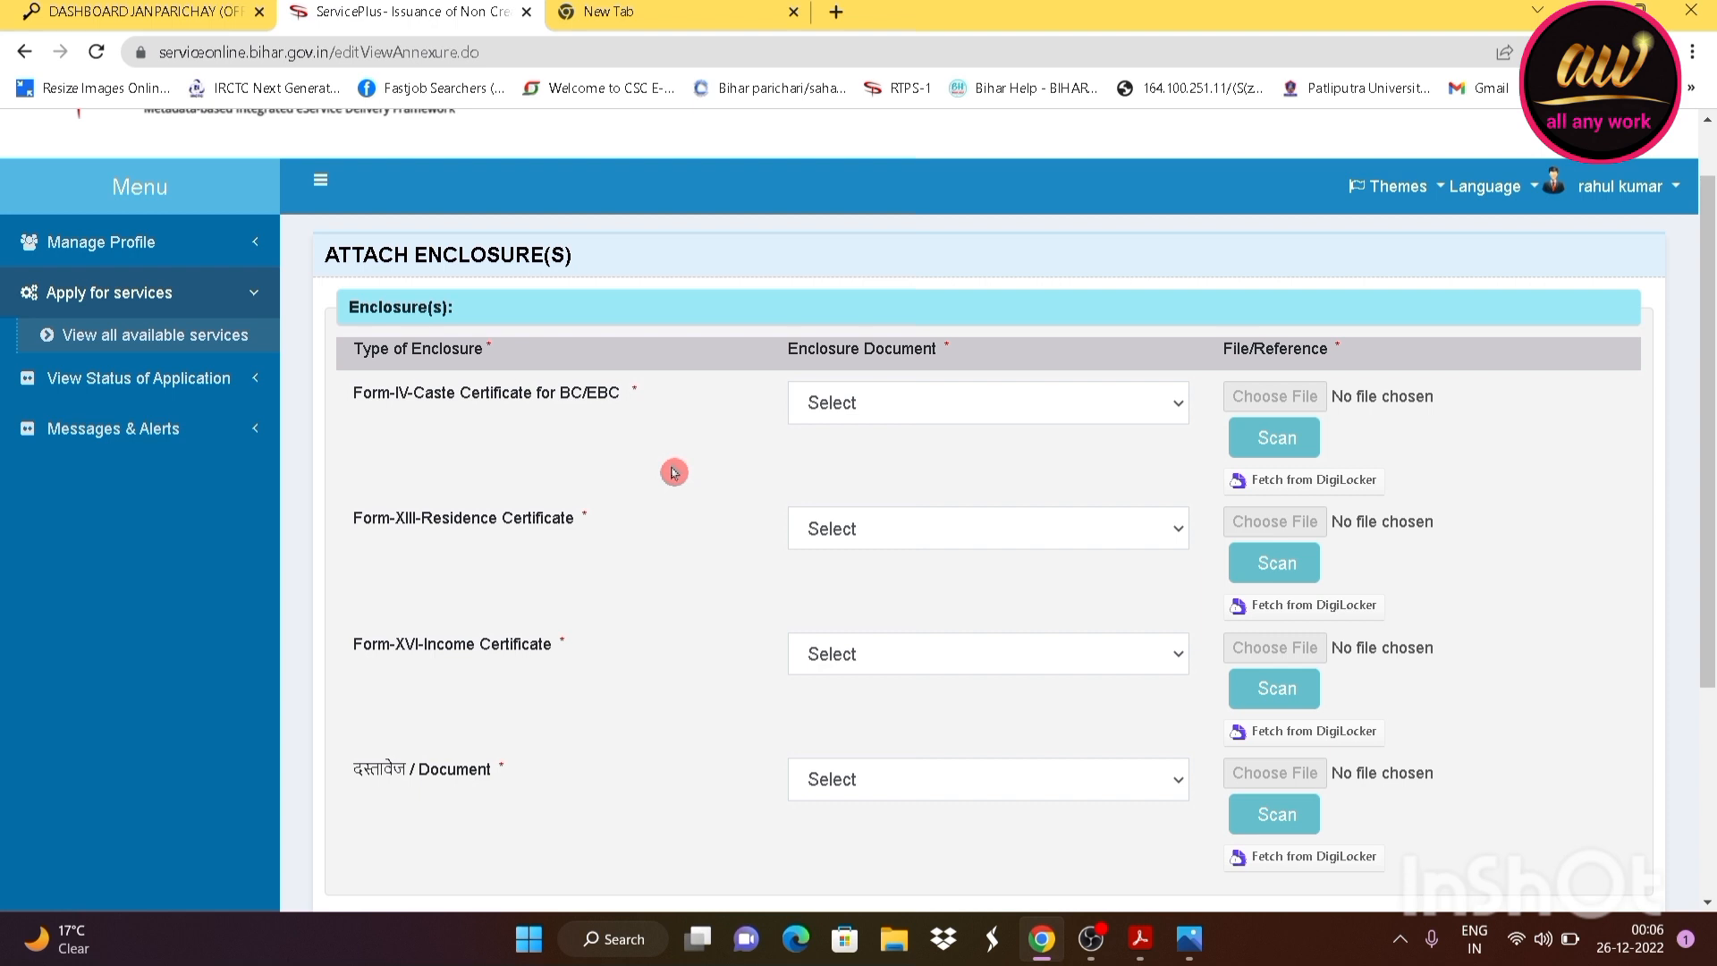
{"action": "left_click", "coordinate": [897, 413]}
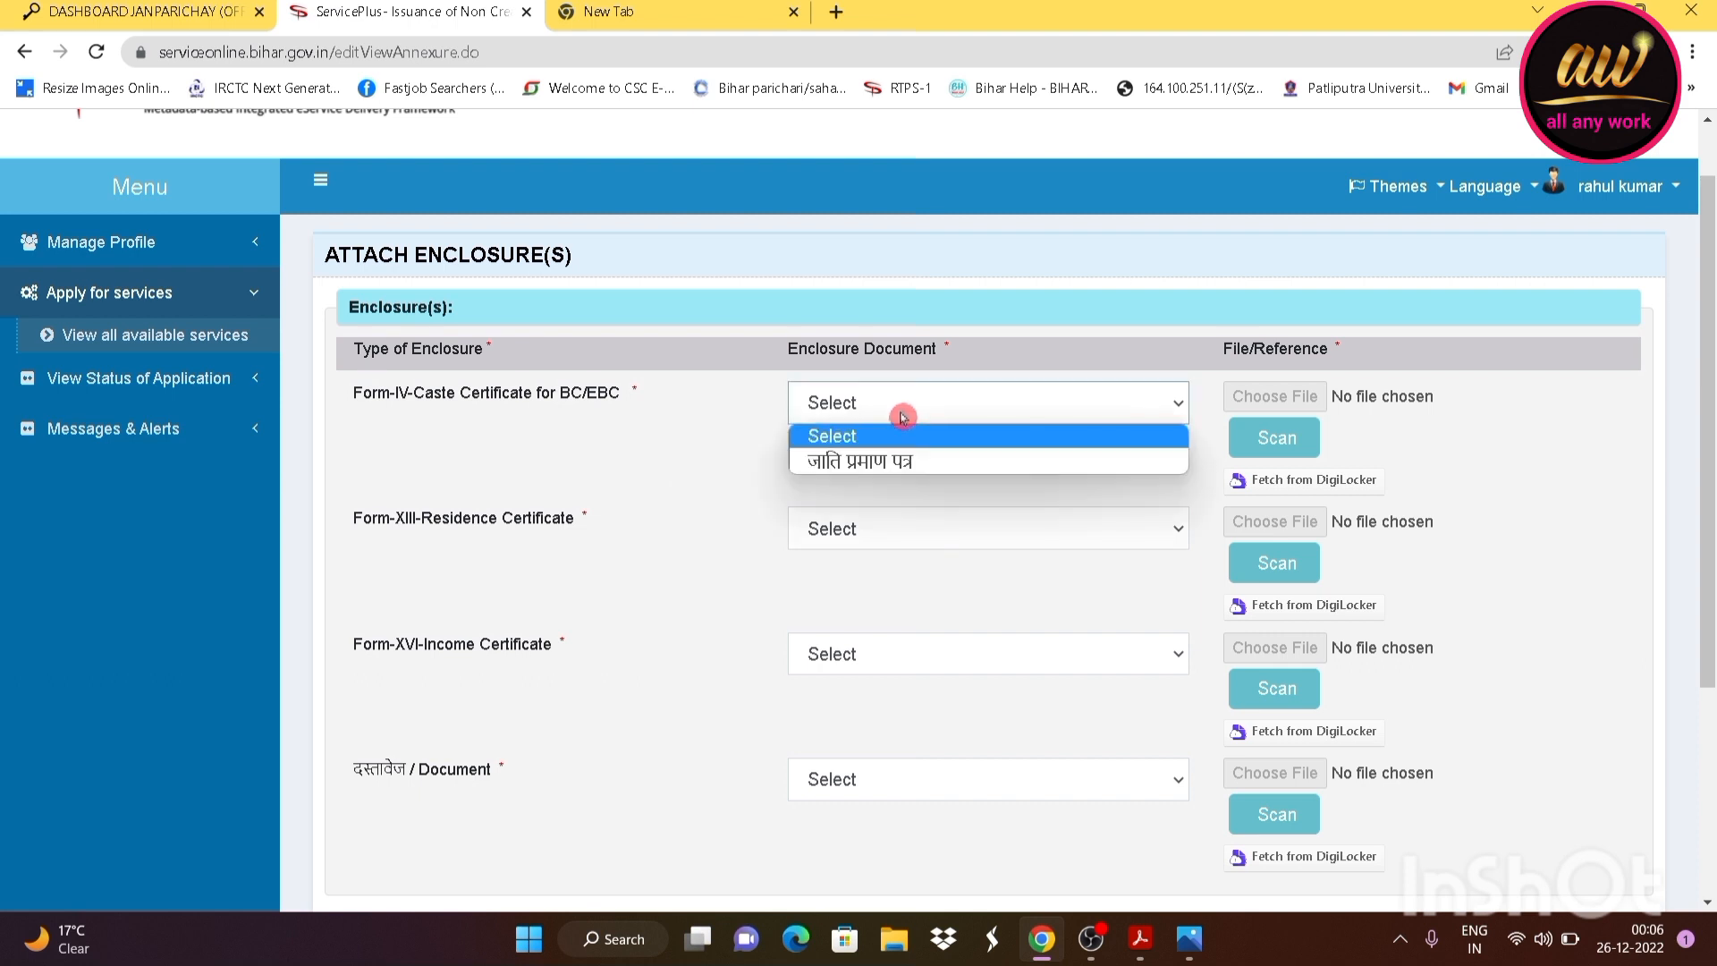
{"action": "left_click", "coordinate": [882, 466]}
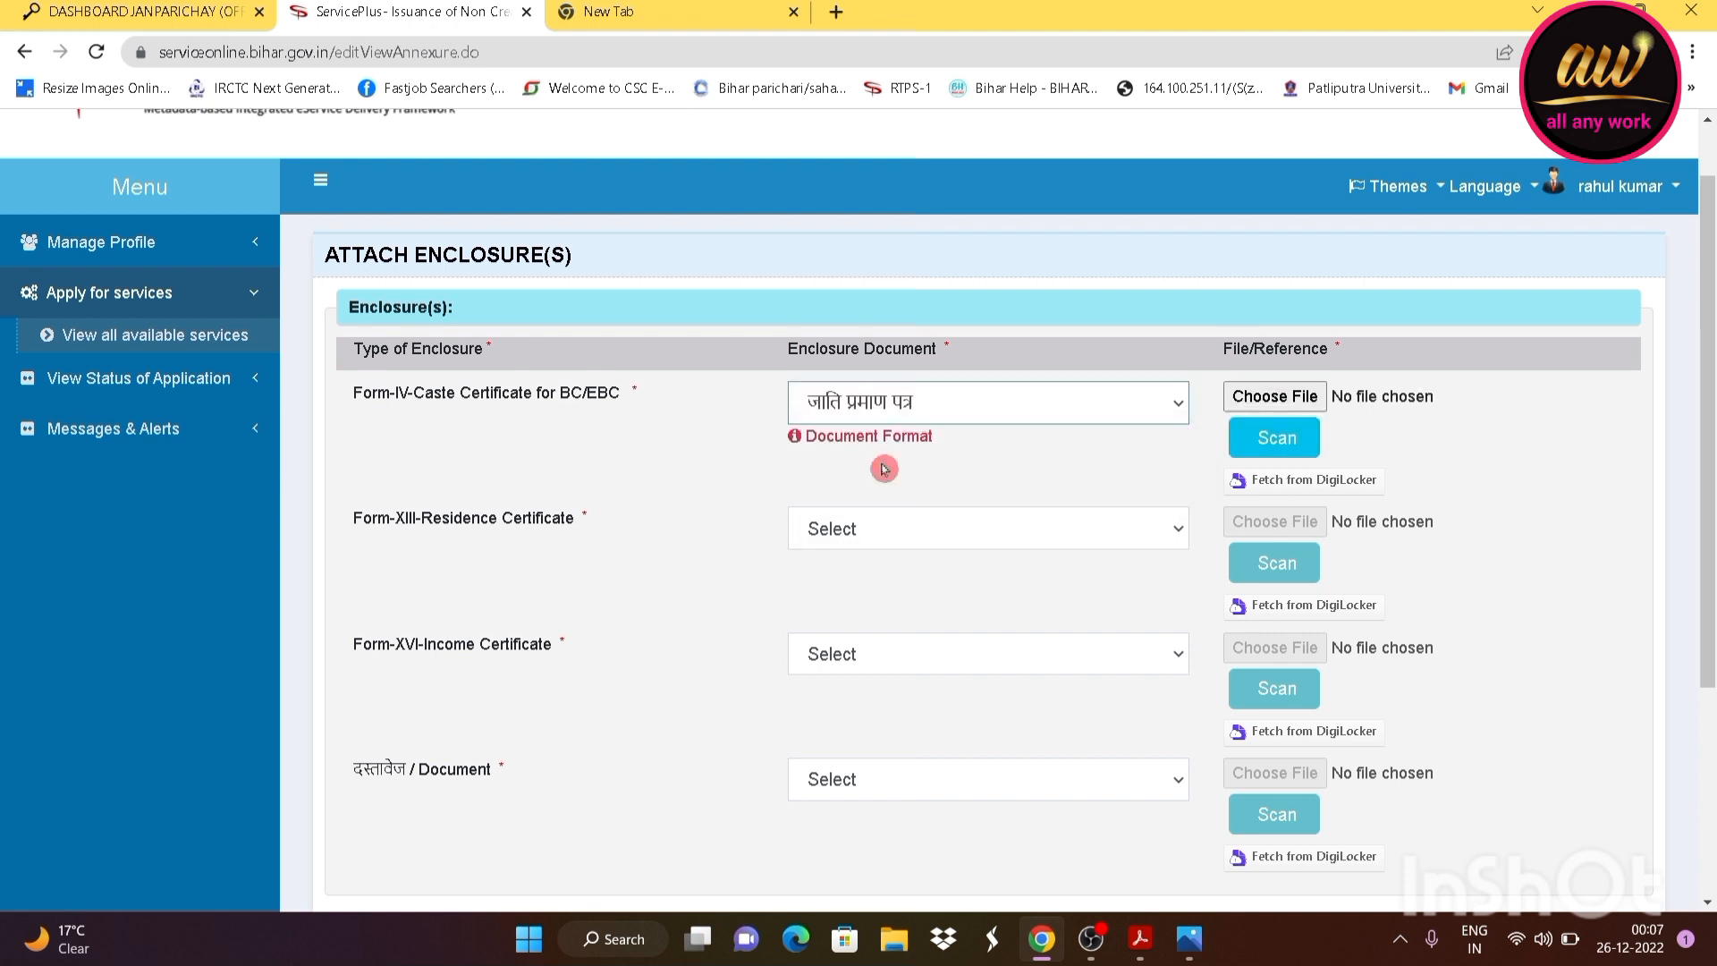
{"action": "left_click", "coordinate": [887, 414]}
{"action": "left_click", "coordinate": [883, 463]}
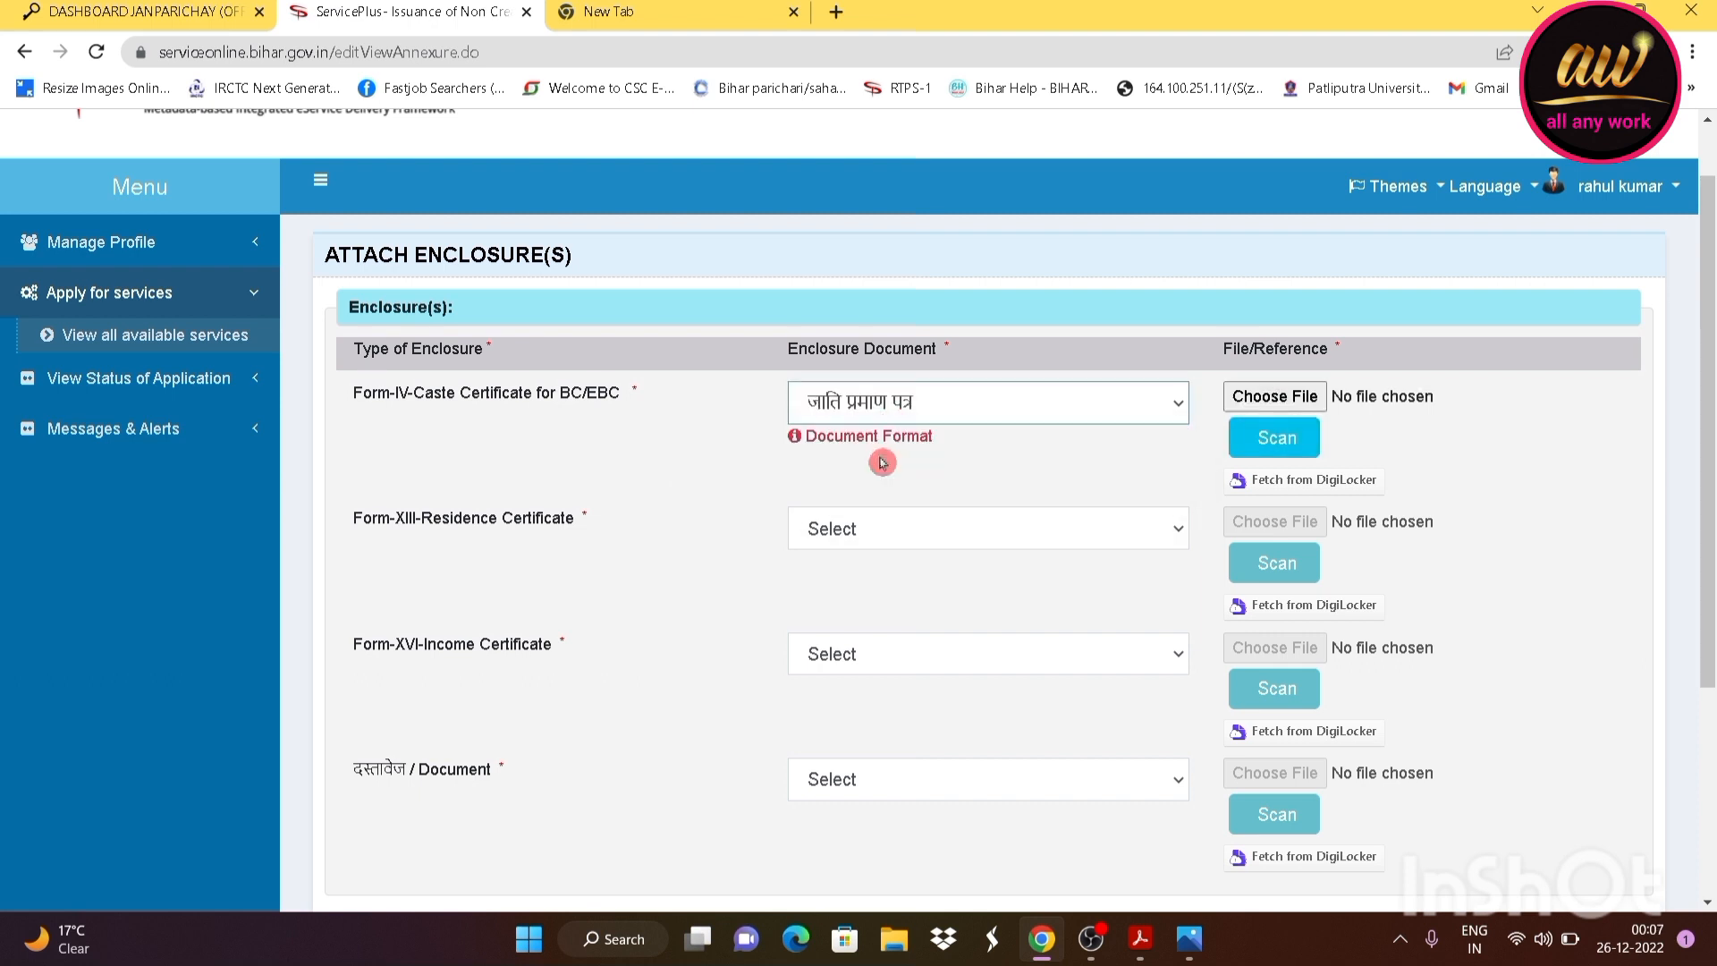
{"action": "left_click", "coordinate": [1311, 400]}
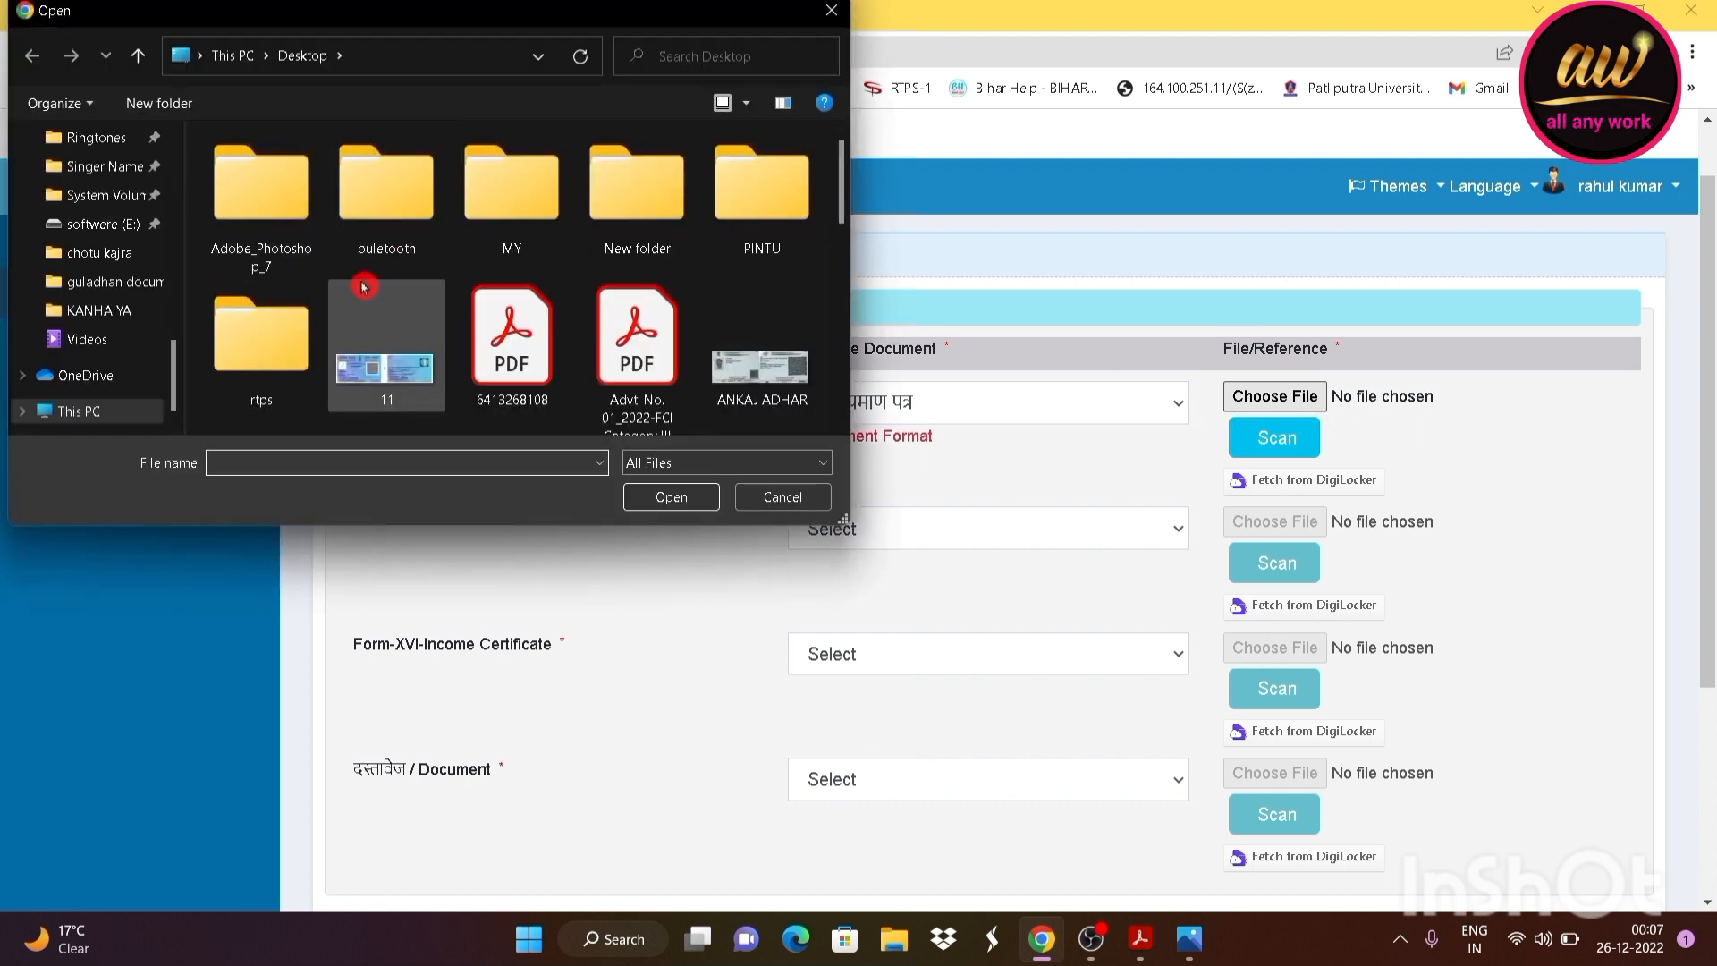
{"action": "scroll", "coordinate": [382, 283], "scroll_direction": "down", "scroll_amount": 1}
{"action": "scroll", "coordinate": [469, 281], "scroll_direction": "down", "scroll_amount": 6}
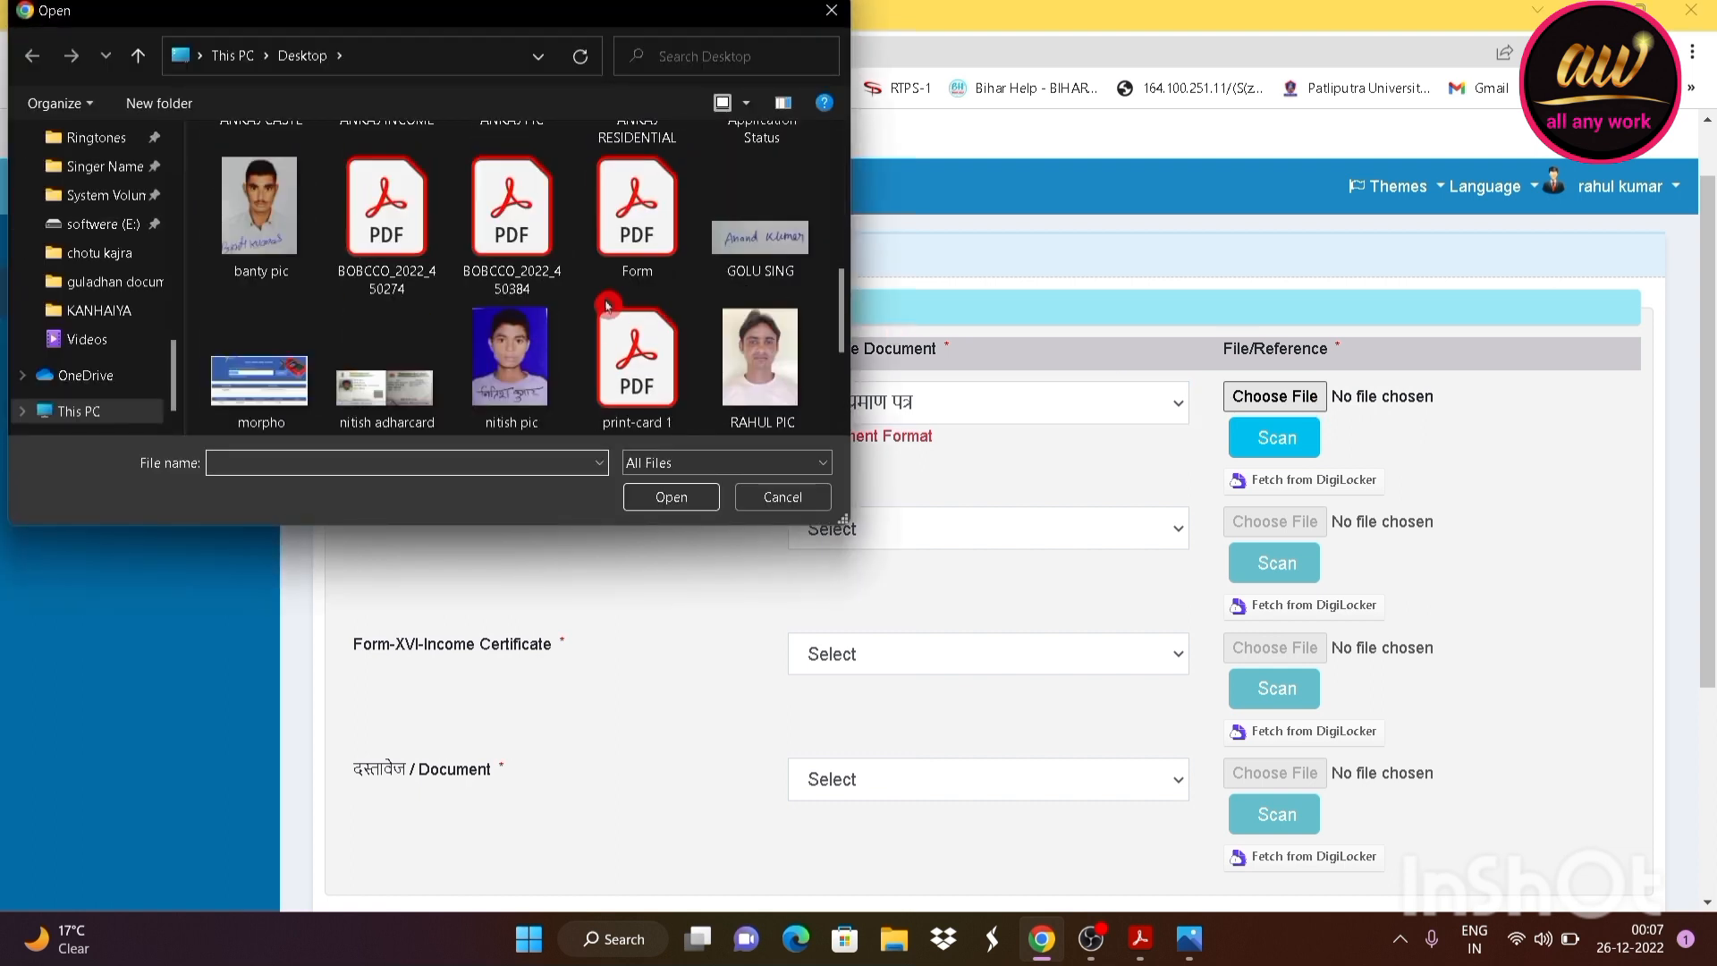
{"action": "scroll", "coordinate": [612, 337], "scroll_direction": "up", "scroll_amount": 2}
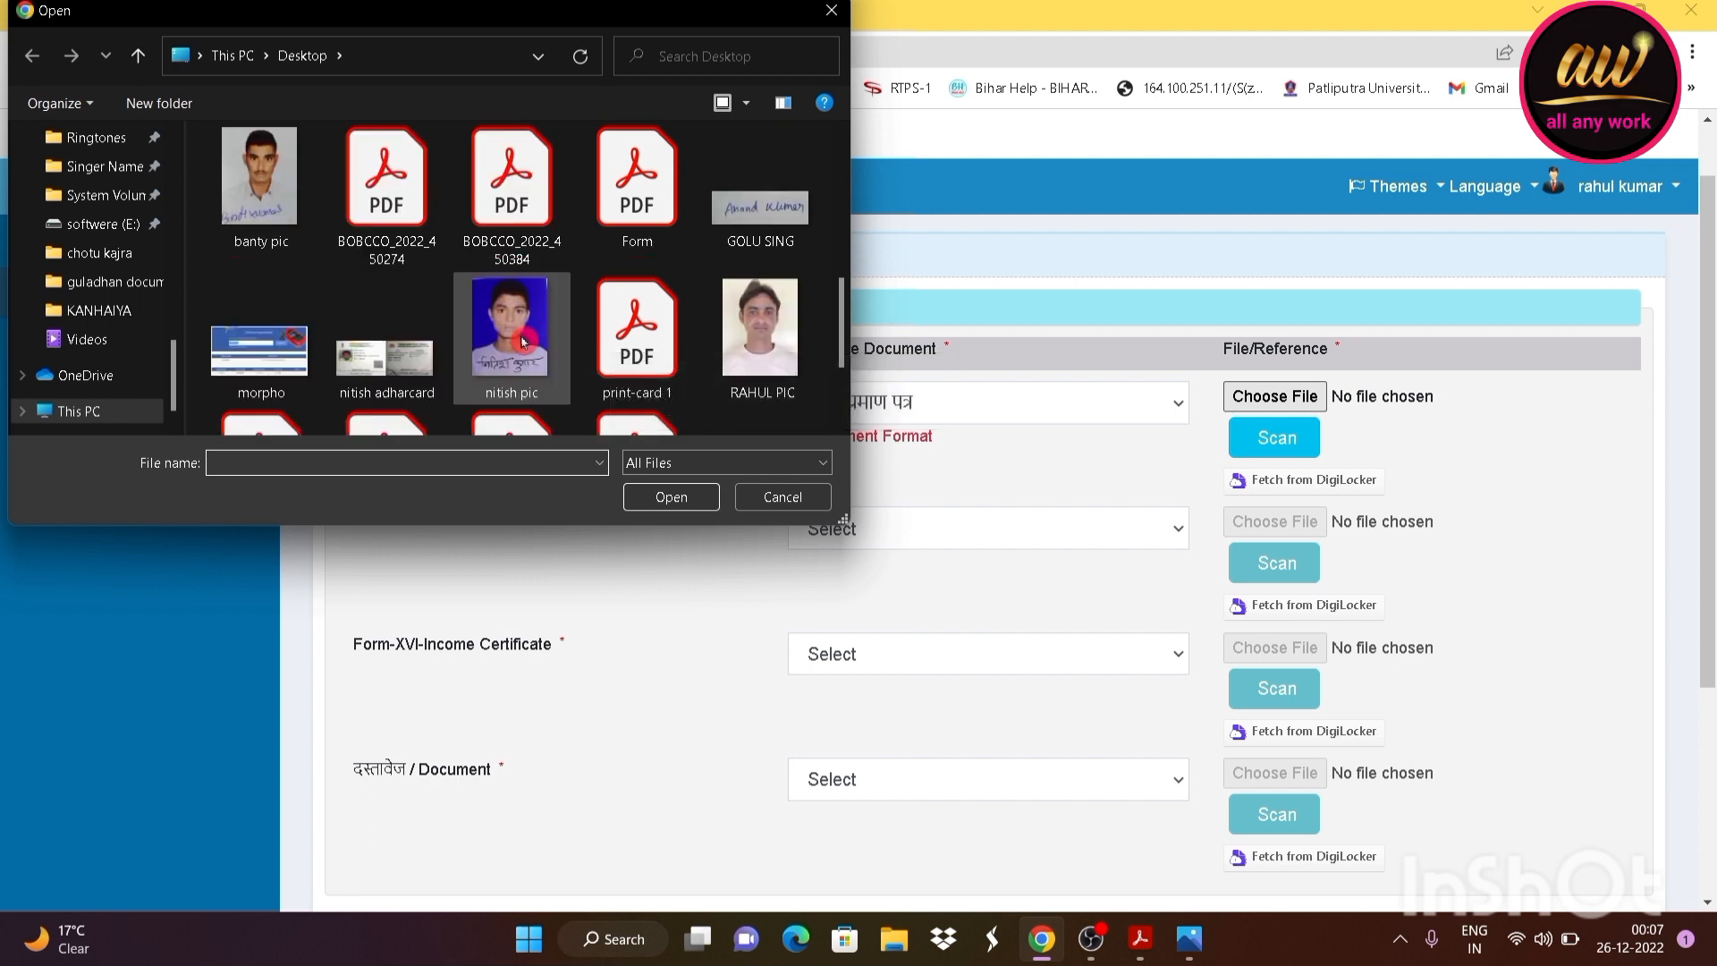
{"action": "scroll", "coordinate": [286, 380], "scroll_direction": "up", "scroll_amount": 2}
{"action": "left_click", "coordinate": [279, 387]}
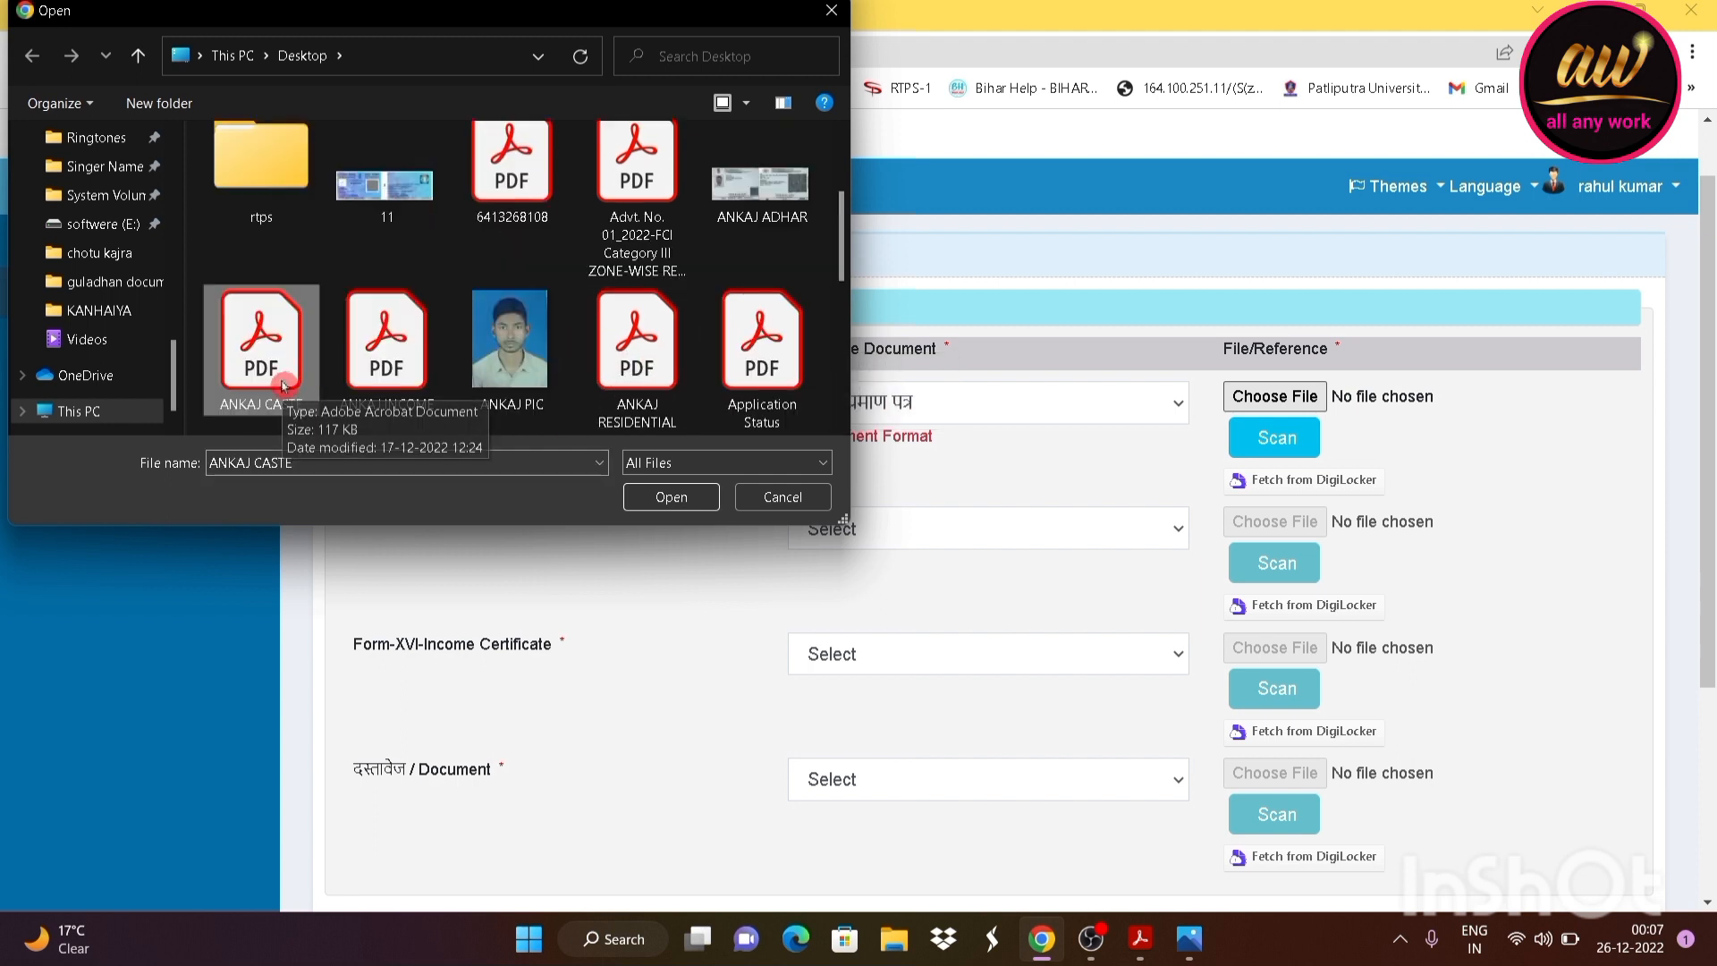
{"action": "left_click", "coordinate": [670, 497]}
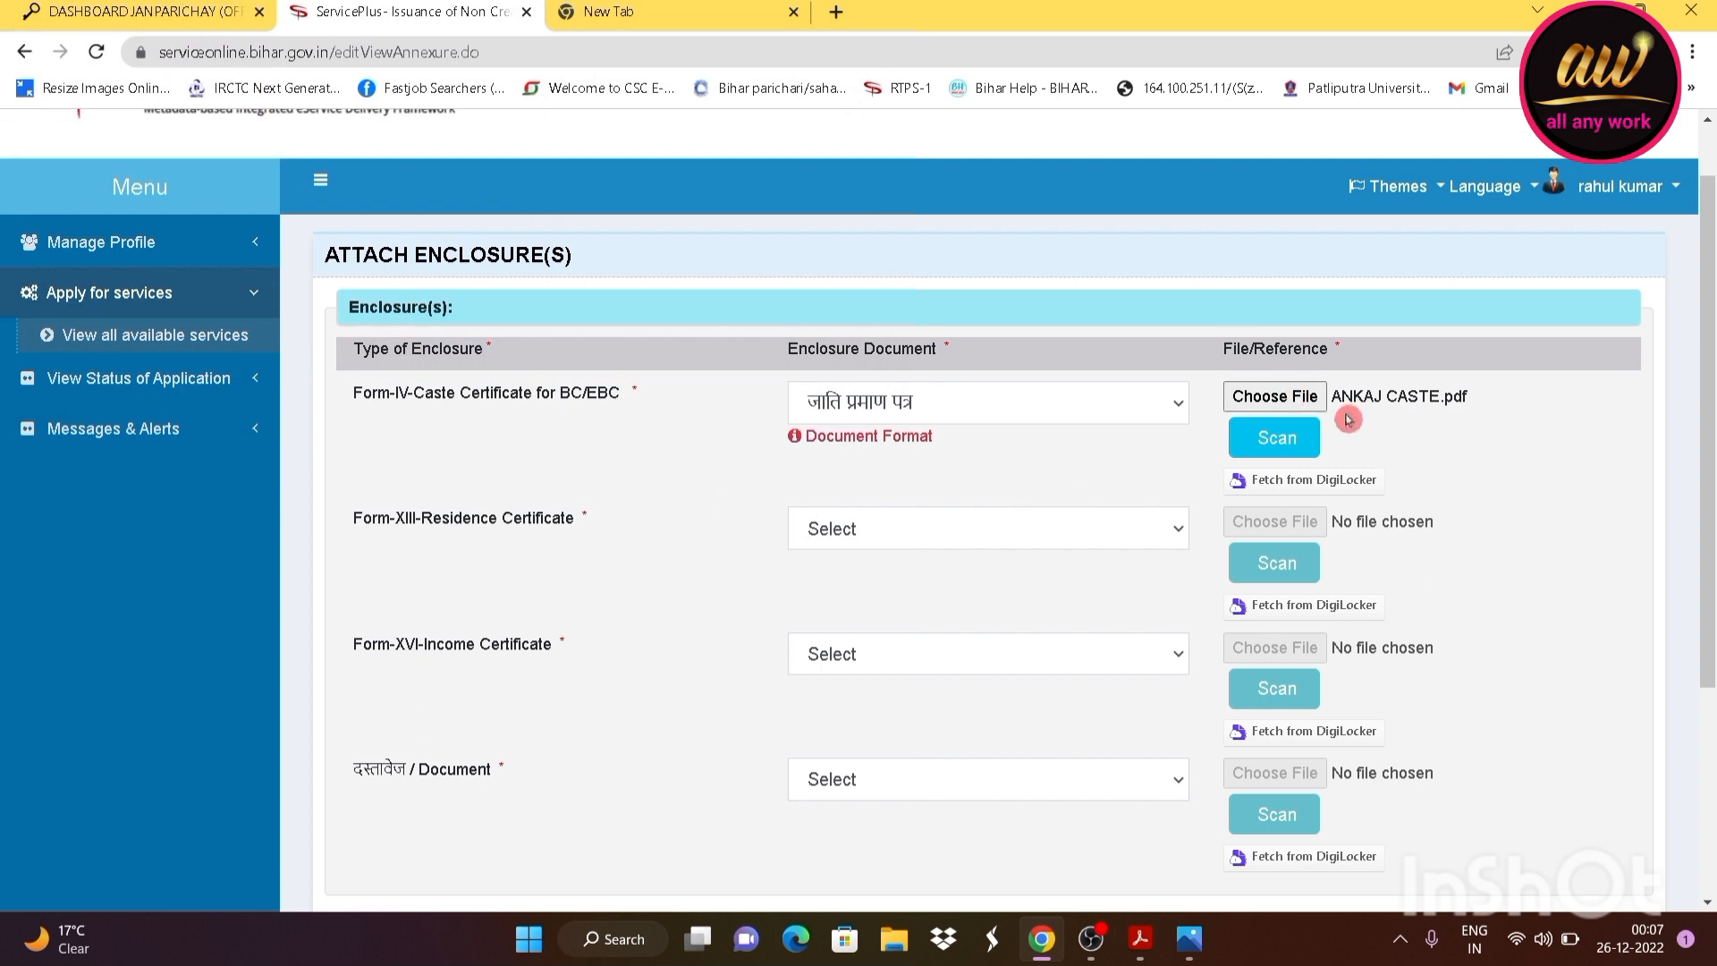
Attach the residential certificate PDF as निवास प्रमाण पत्र
{"action": "scroll", "coordinate": [1245, 483], "scroll_direction": "down", "scroll_amount": 1}
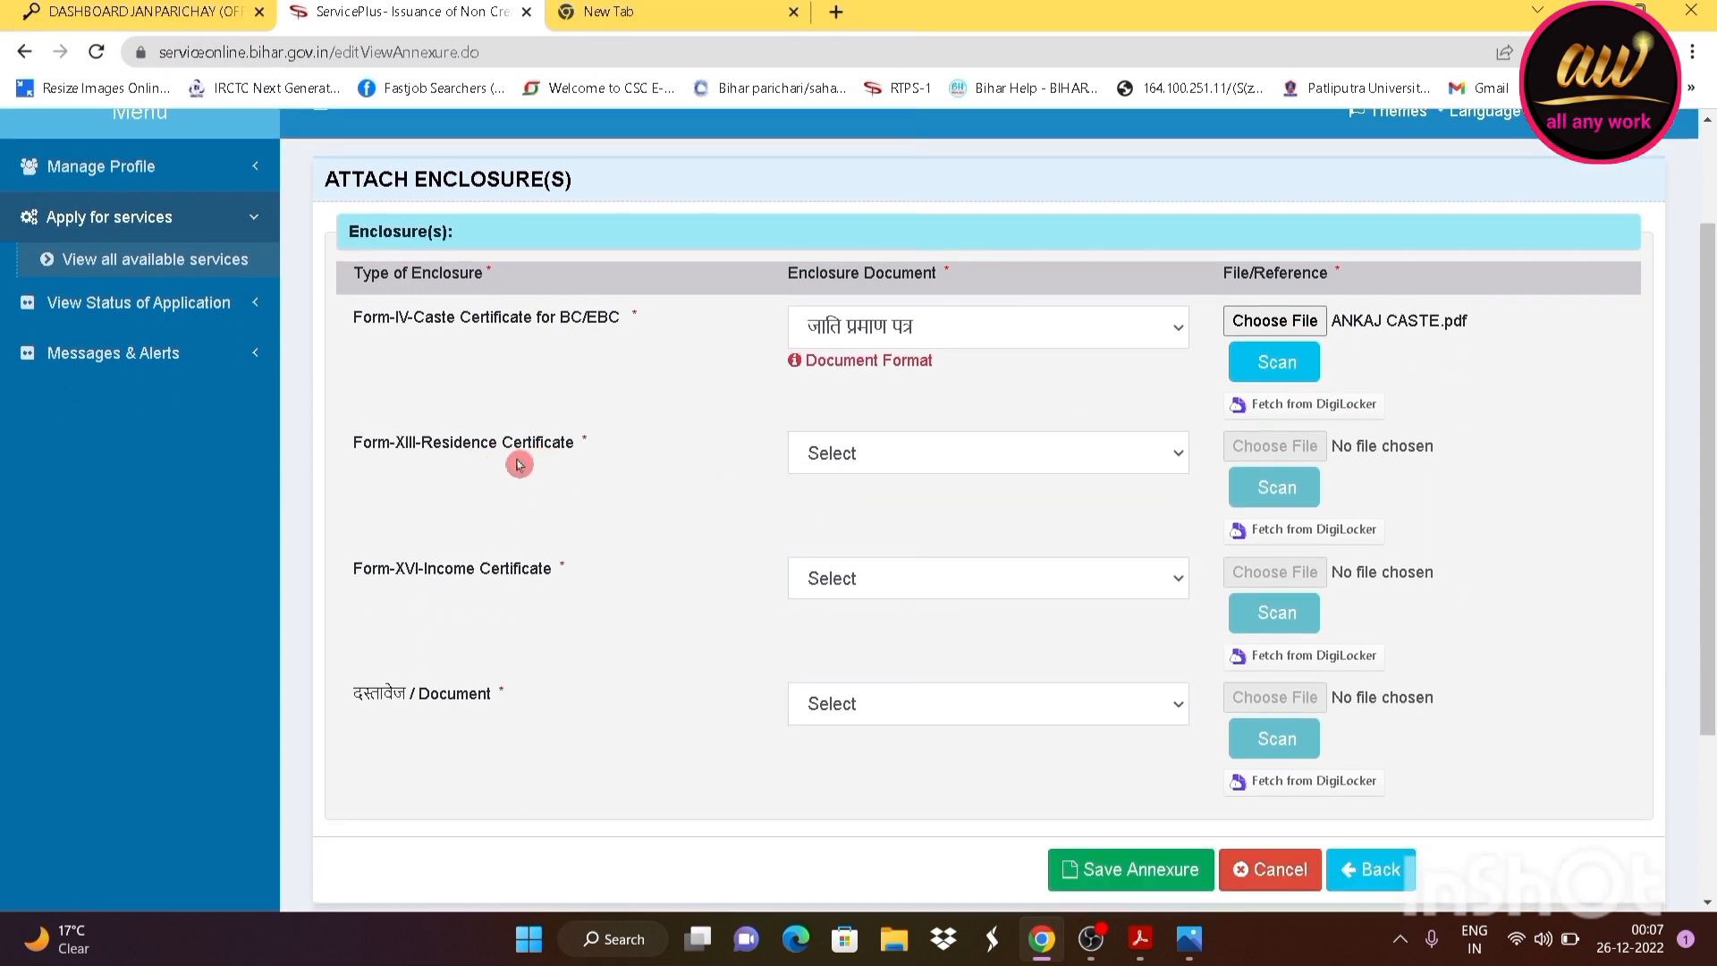
{"action": "left_click", "coordinate": [910, 456]}
{"action": "left_click", "coordinate": [909, 511]}
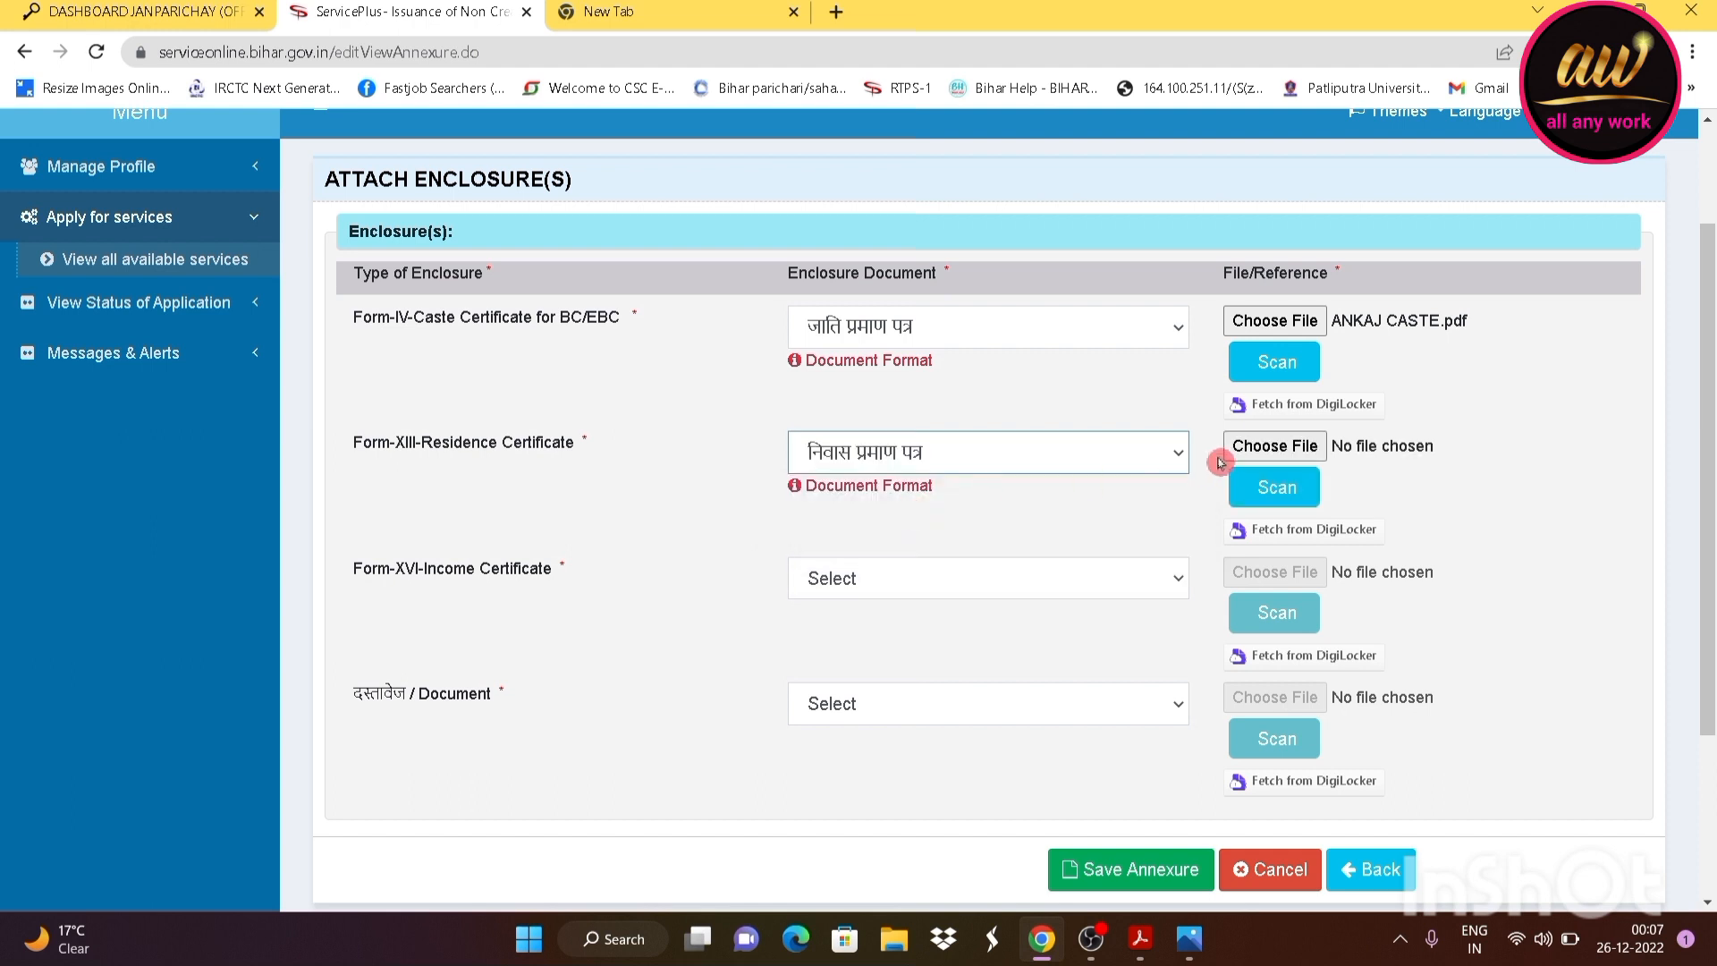
{"action": "left_click", "coordinate": [1249, 451]}
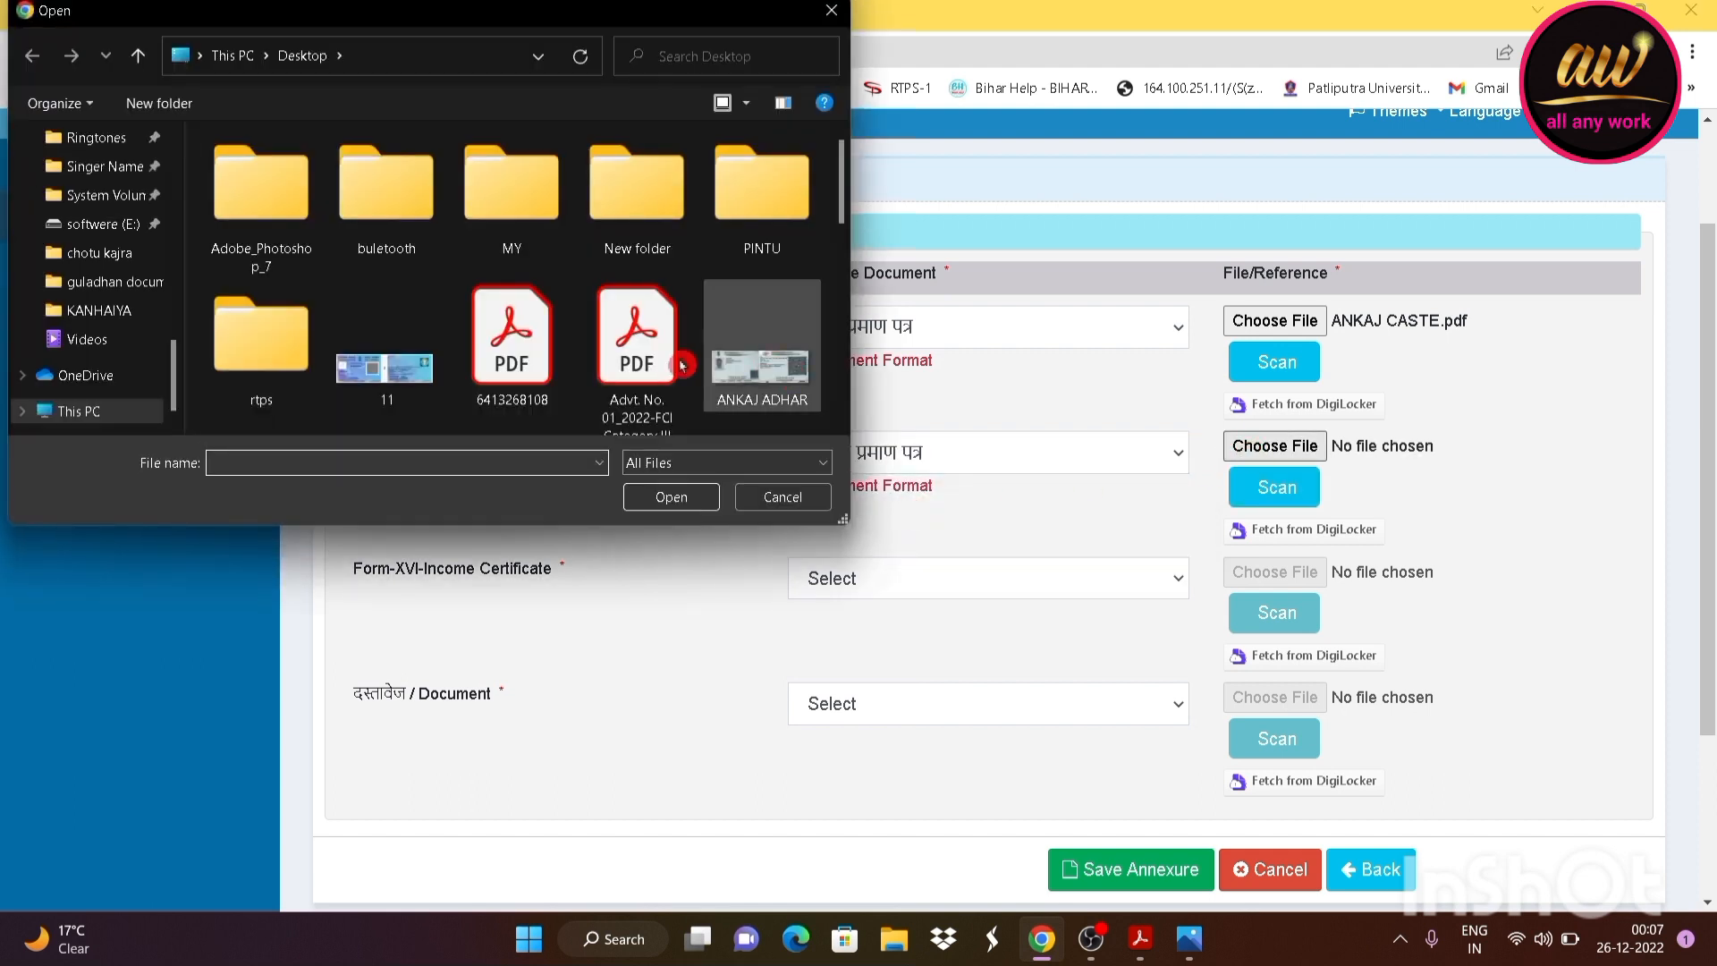
{"action": "scroll", "coordinate": [635, 344], "scroll_direction": "down", "scroll_amount": 2}
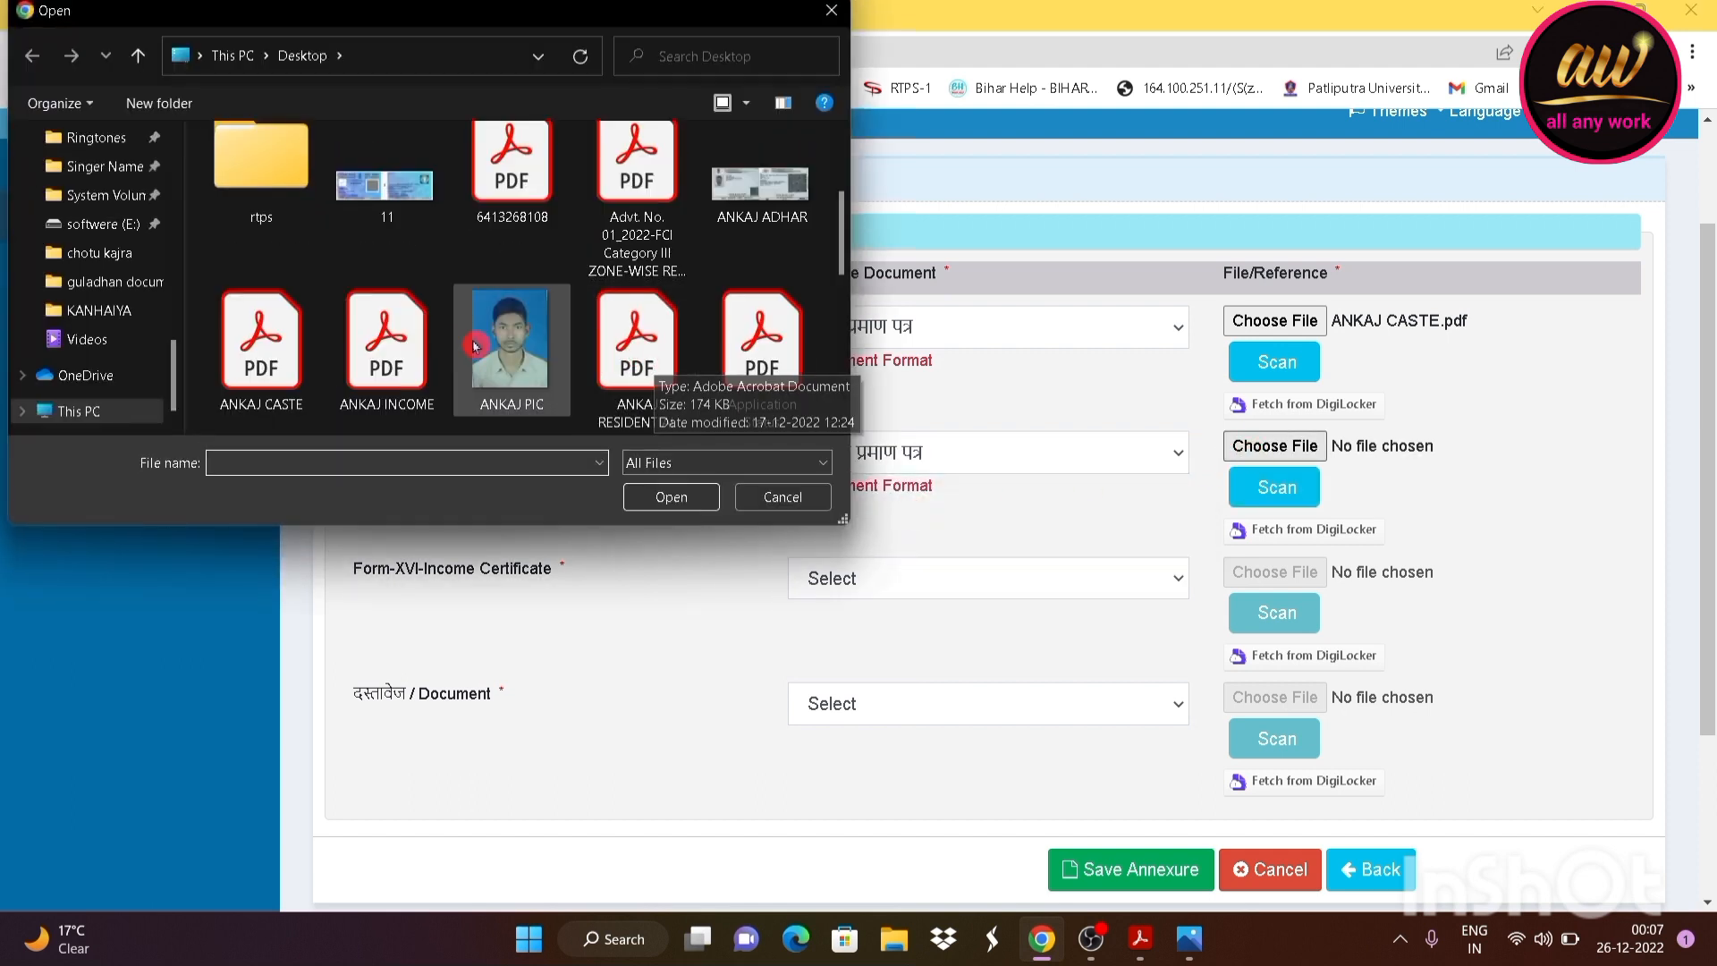
{"action": "left_click", "coordinate": [658, 371]}
{"action": "left_click", "coordinate": [673, 493]}
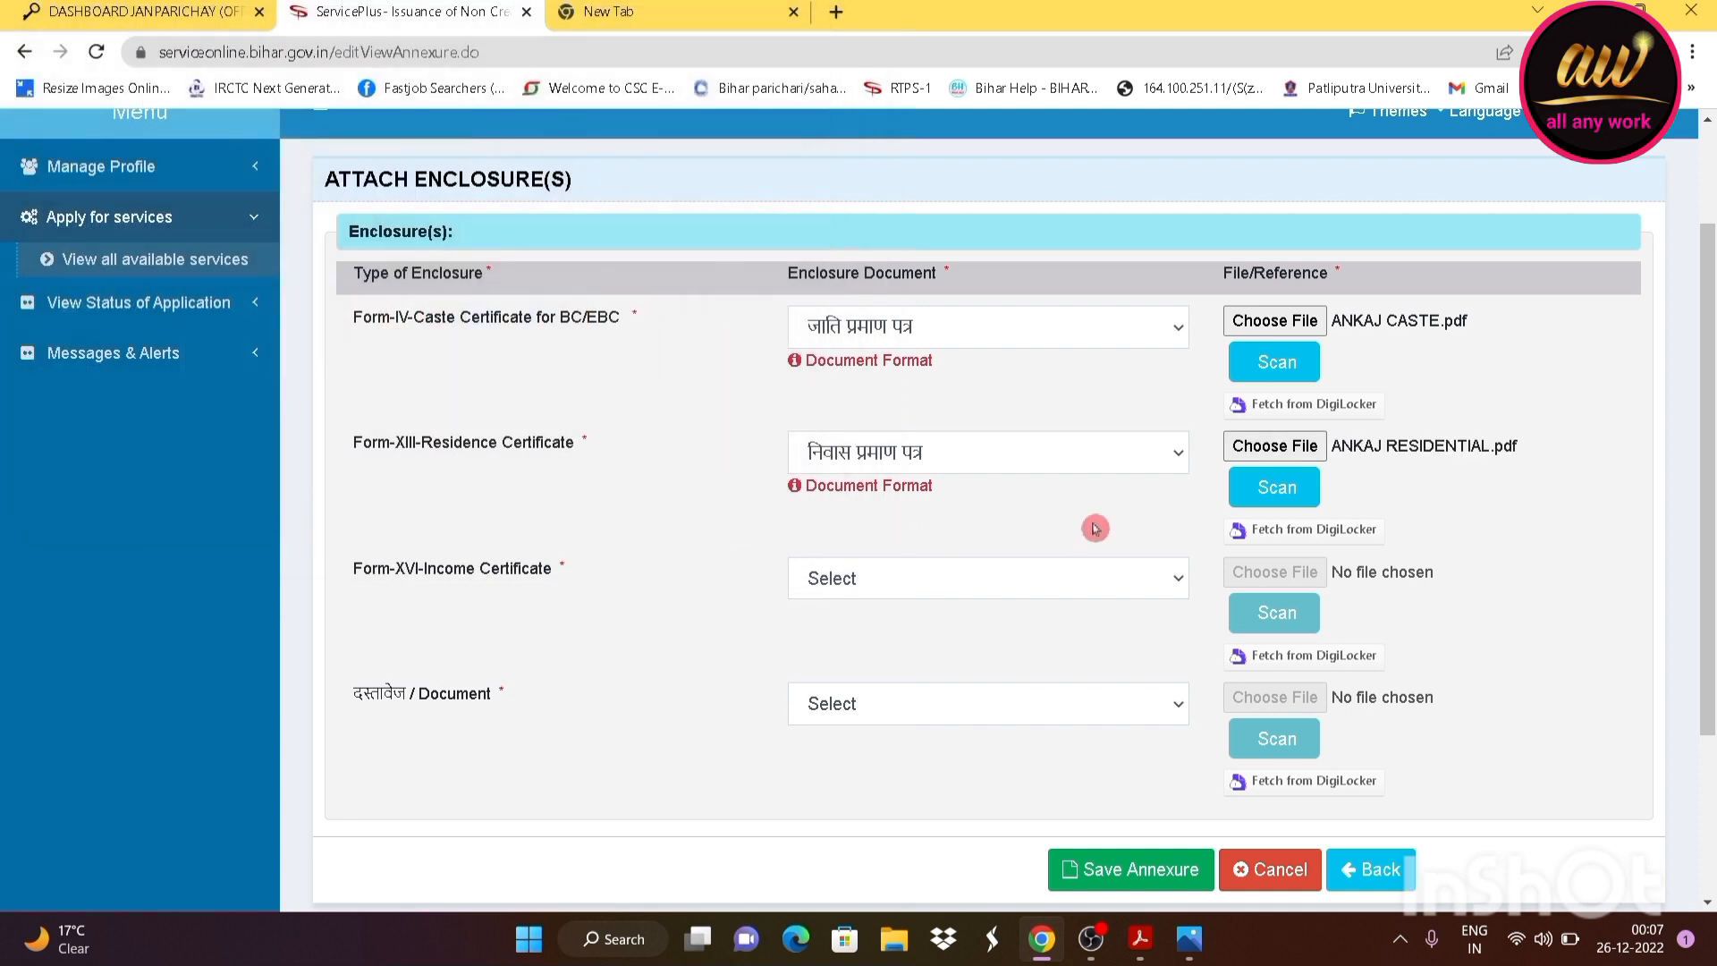
Attach the income certificate PDF as आय प्रमाण पत्र
{"action": "scroll", "coordinate": [912, 494], "scroll_direction": "down", "scroll_amount": 2}
{"action": "left_click", "coordinate": [826, 362]}
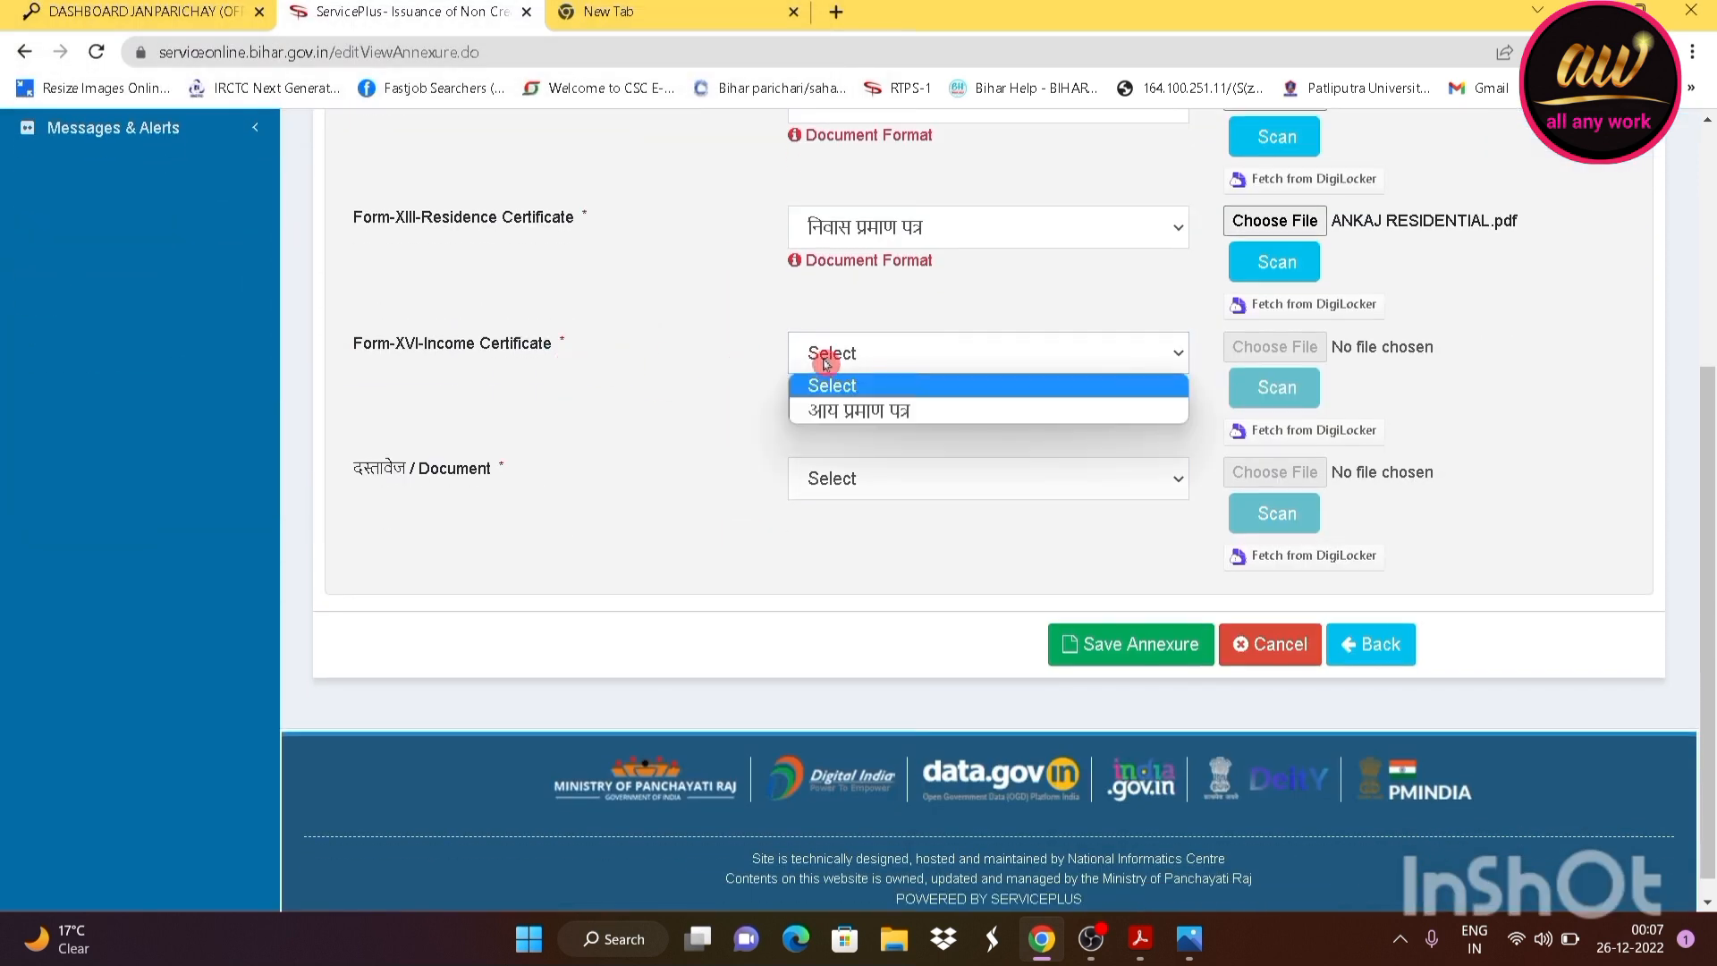
{"action": "left_click", "coordinate": [906, 411]}
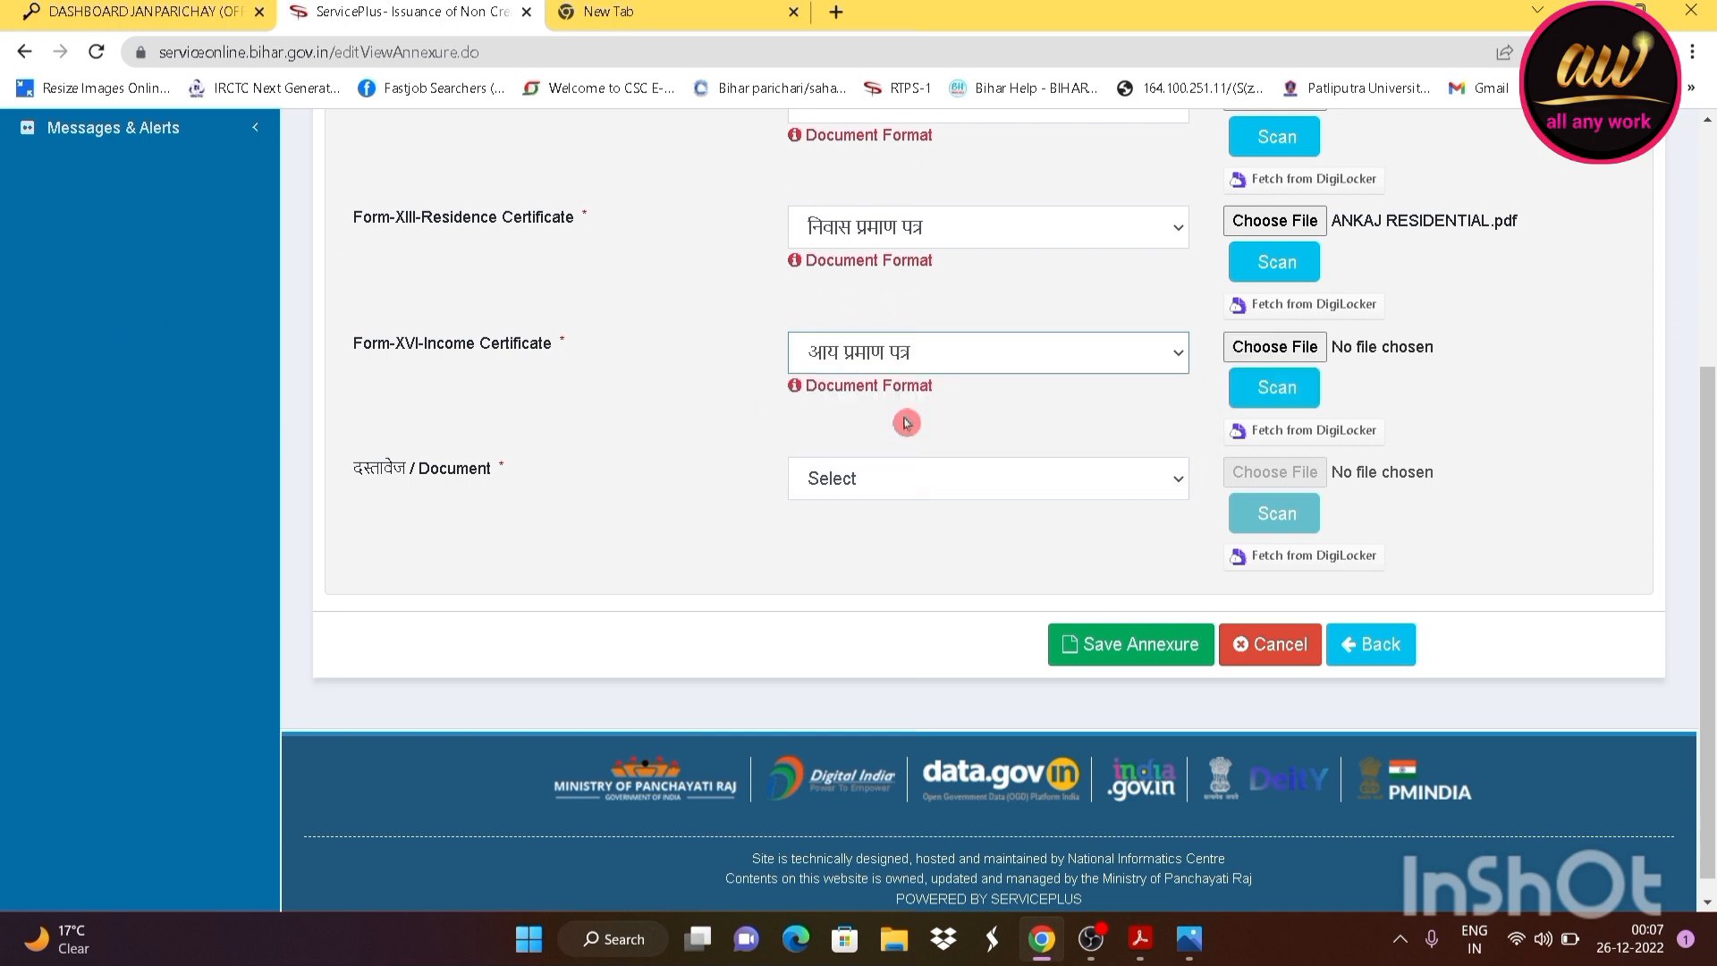
{"action": "left_click", "coordinate": [1264, 346]}
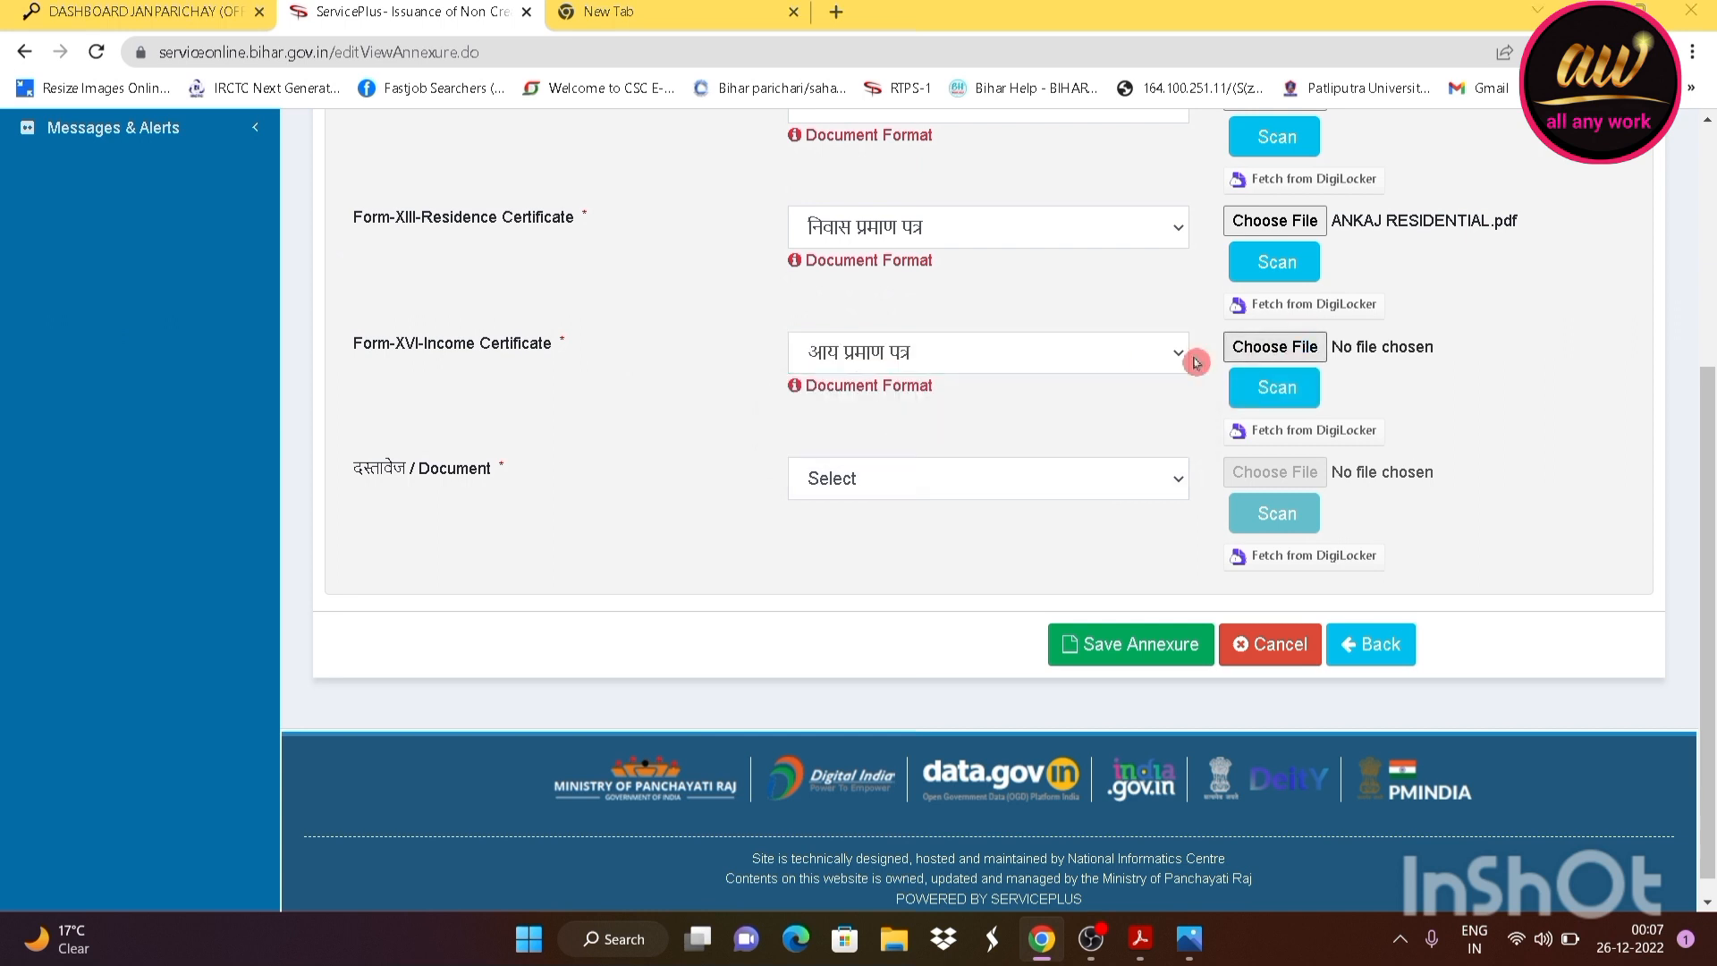
{"action": "scroll", "coordinate": [537, 340], "scroll_direction": "down", "scroll_amount": 2}
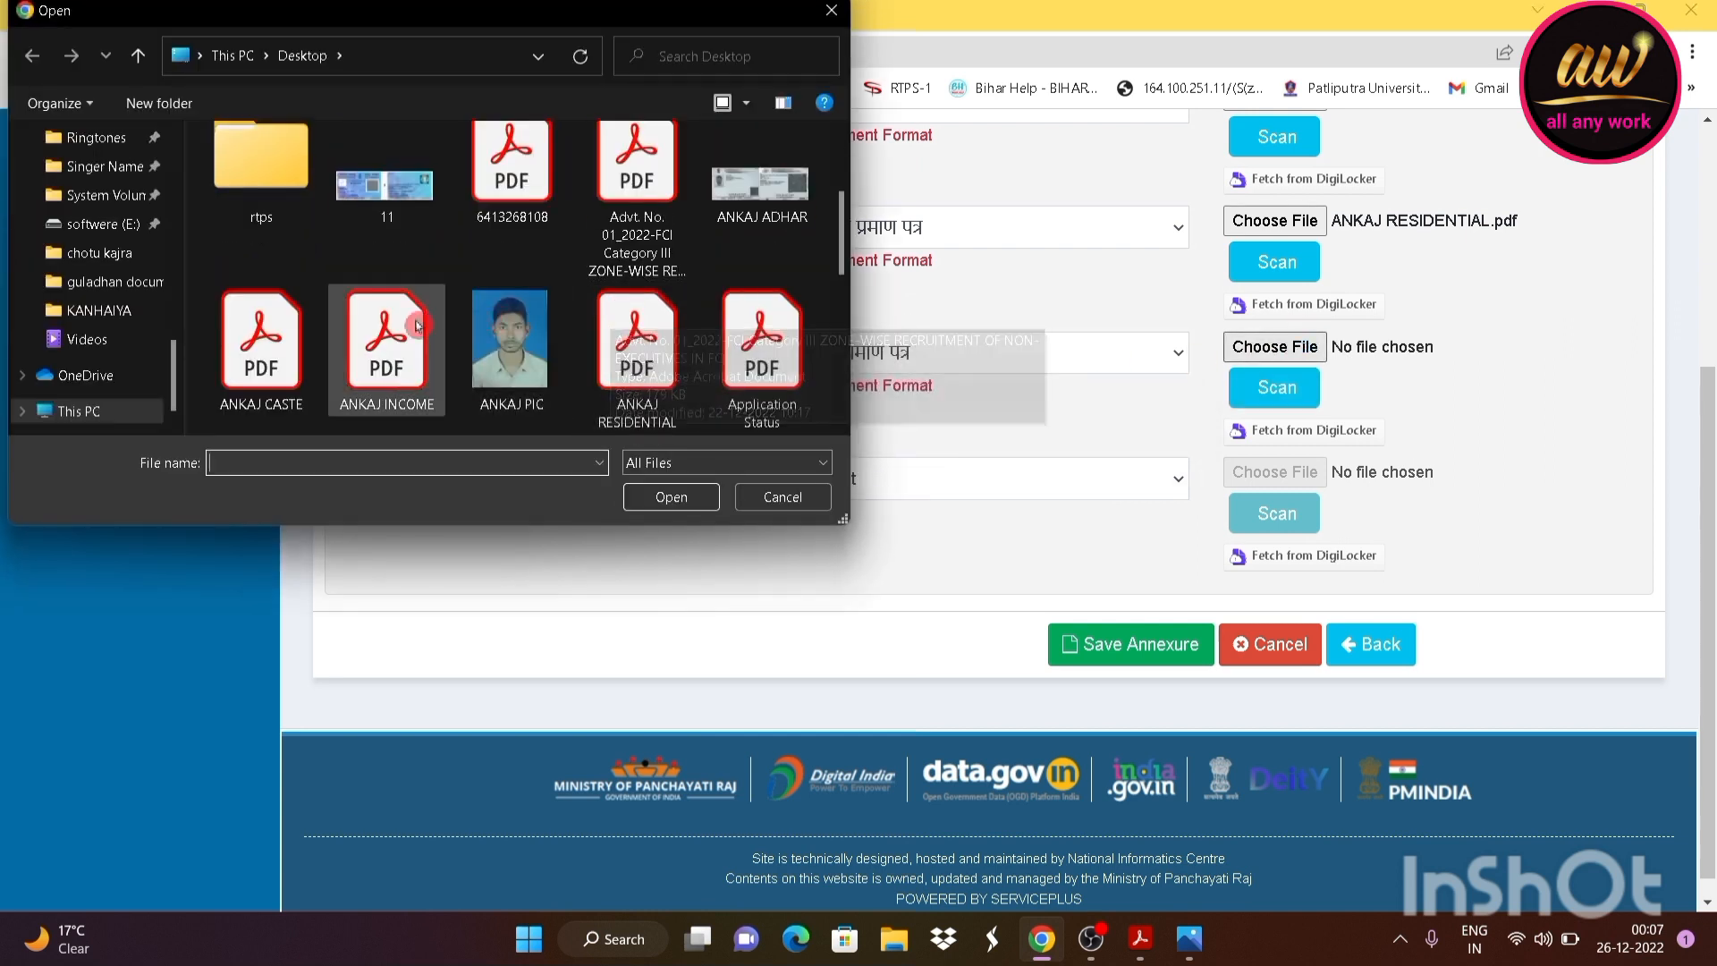
{"action": "left_click", "coordinate": [389, 358]}
{"action": "left_click", "coordinate": [657, 495]}
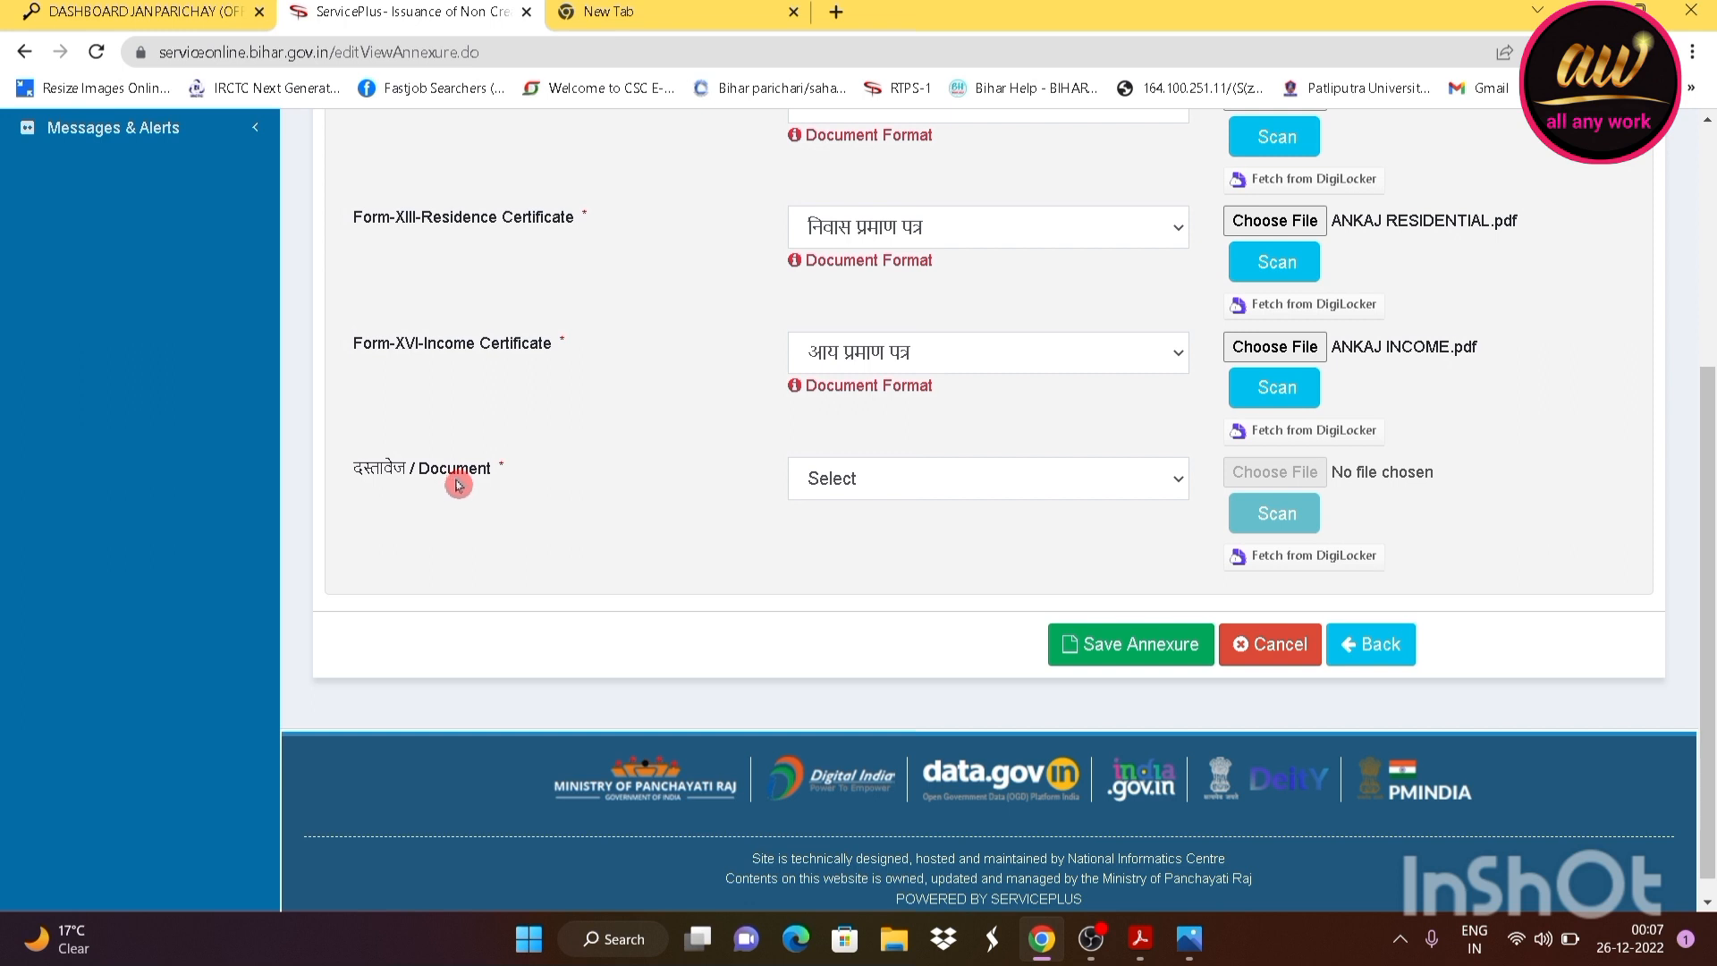
Attach the Aadhaar image as आधार कार्ड and save the annexure
{"action": "left_click", "coordinate": [830, 488]}
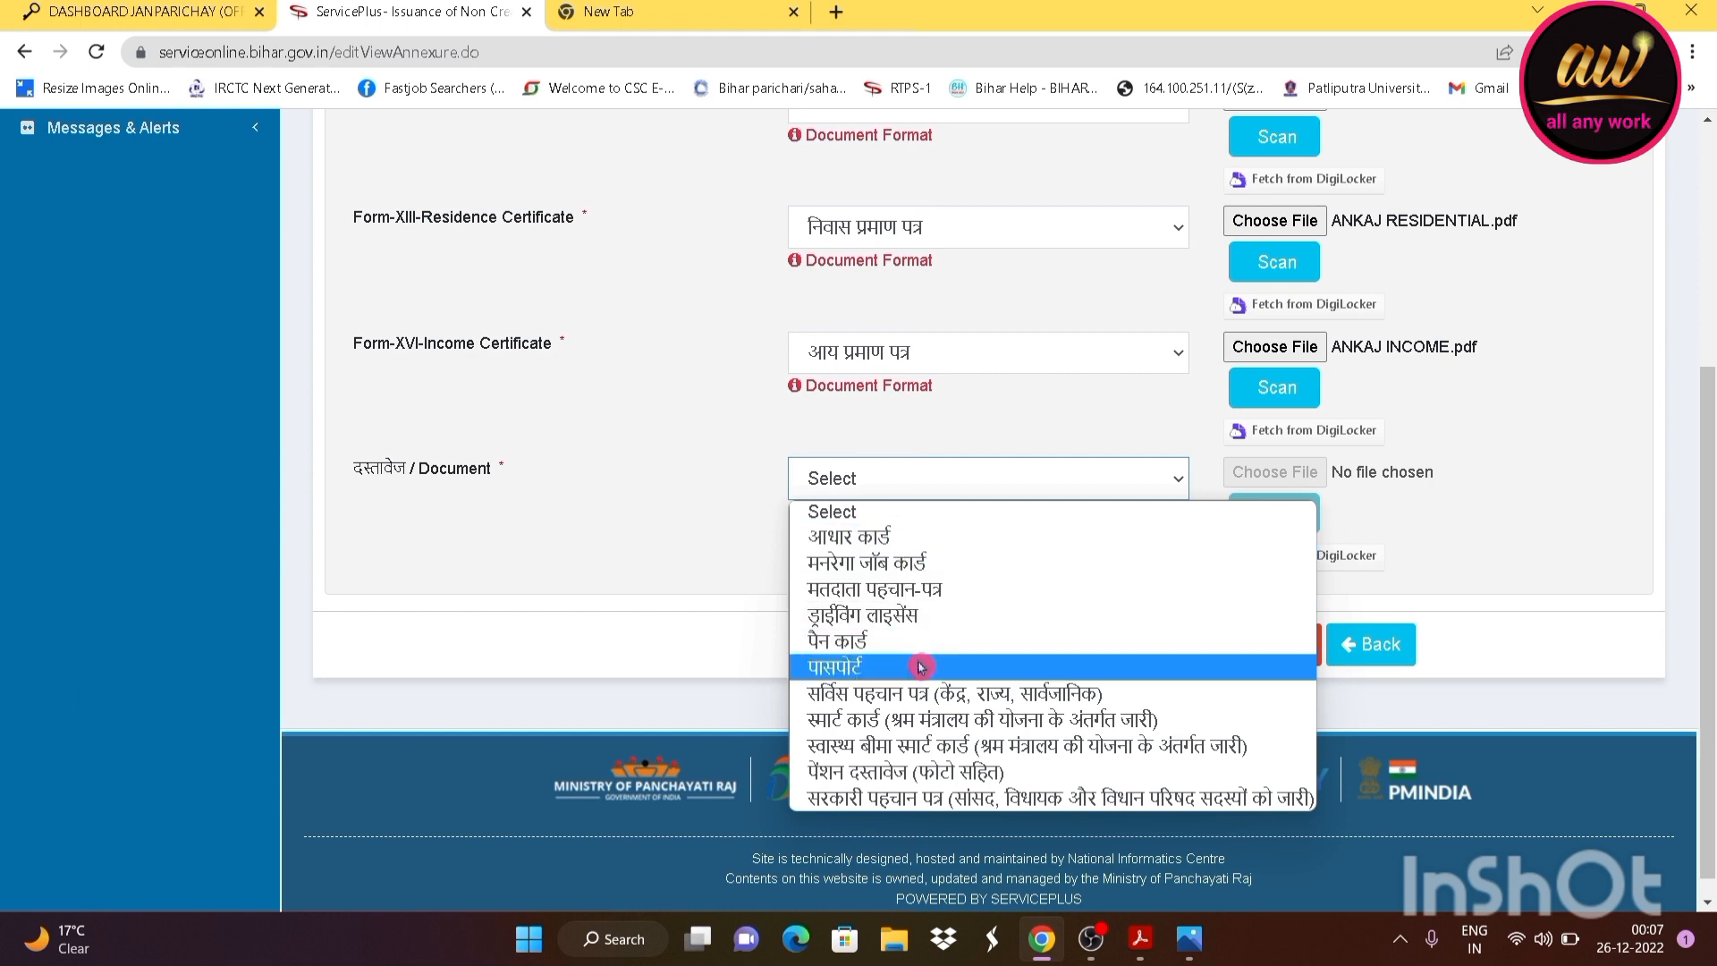
{"action": "left_click", "coordinate": [883, 538]}
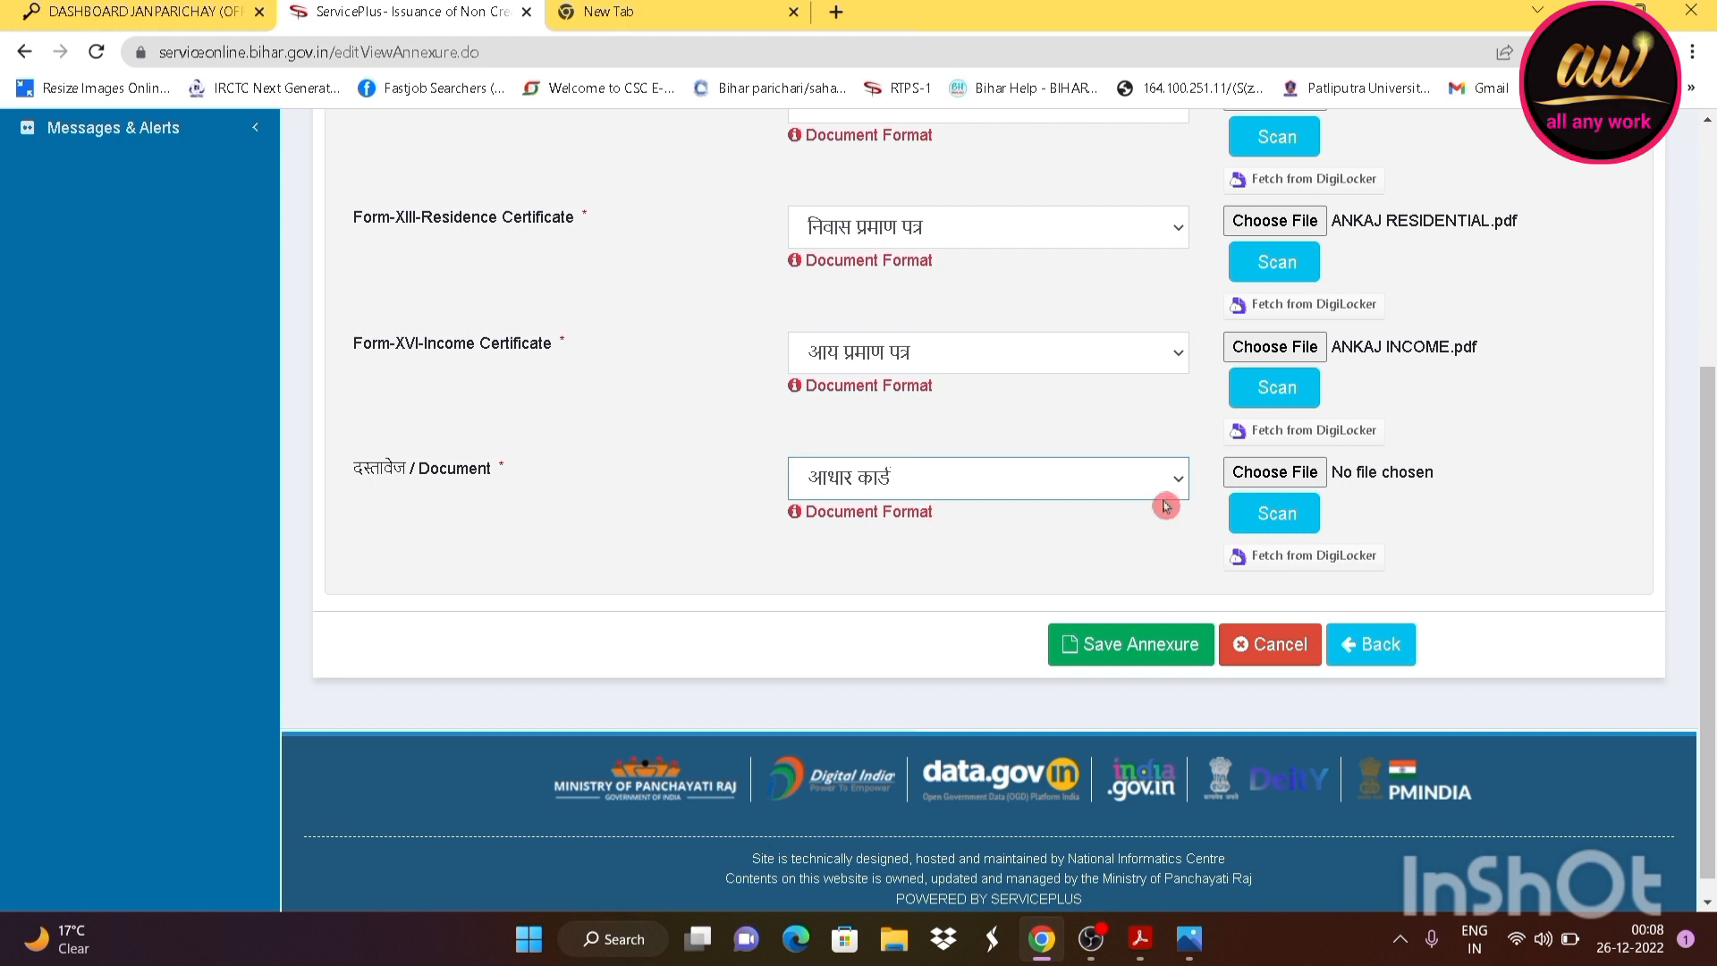
{"action": "left_click", "coordinate": [1248, 473]}
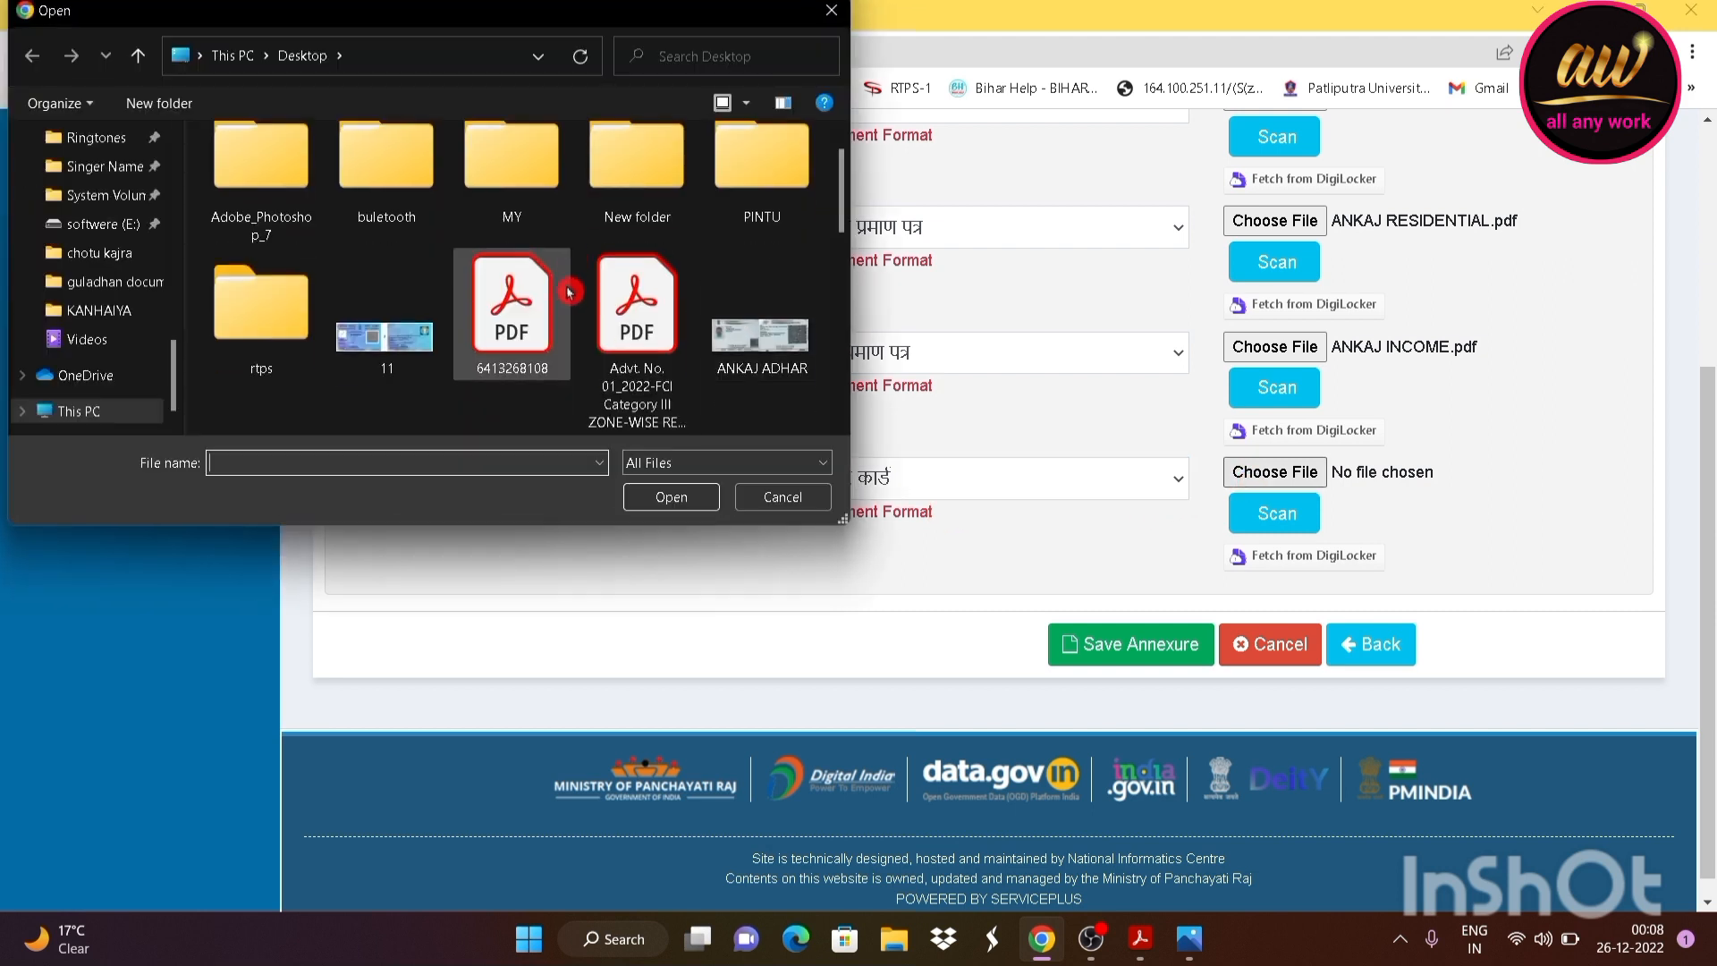
{"action": "scroll", "coordinate": [570, 292], "scroll_direction": "down", "scroll_amount": 2}
{"action": "left_click", "coordinate": [787, 245]}
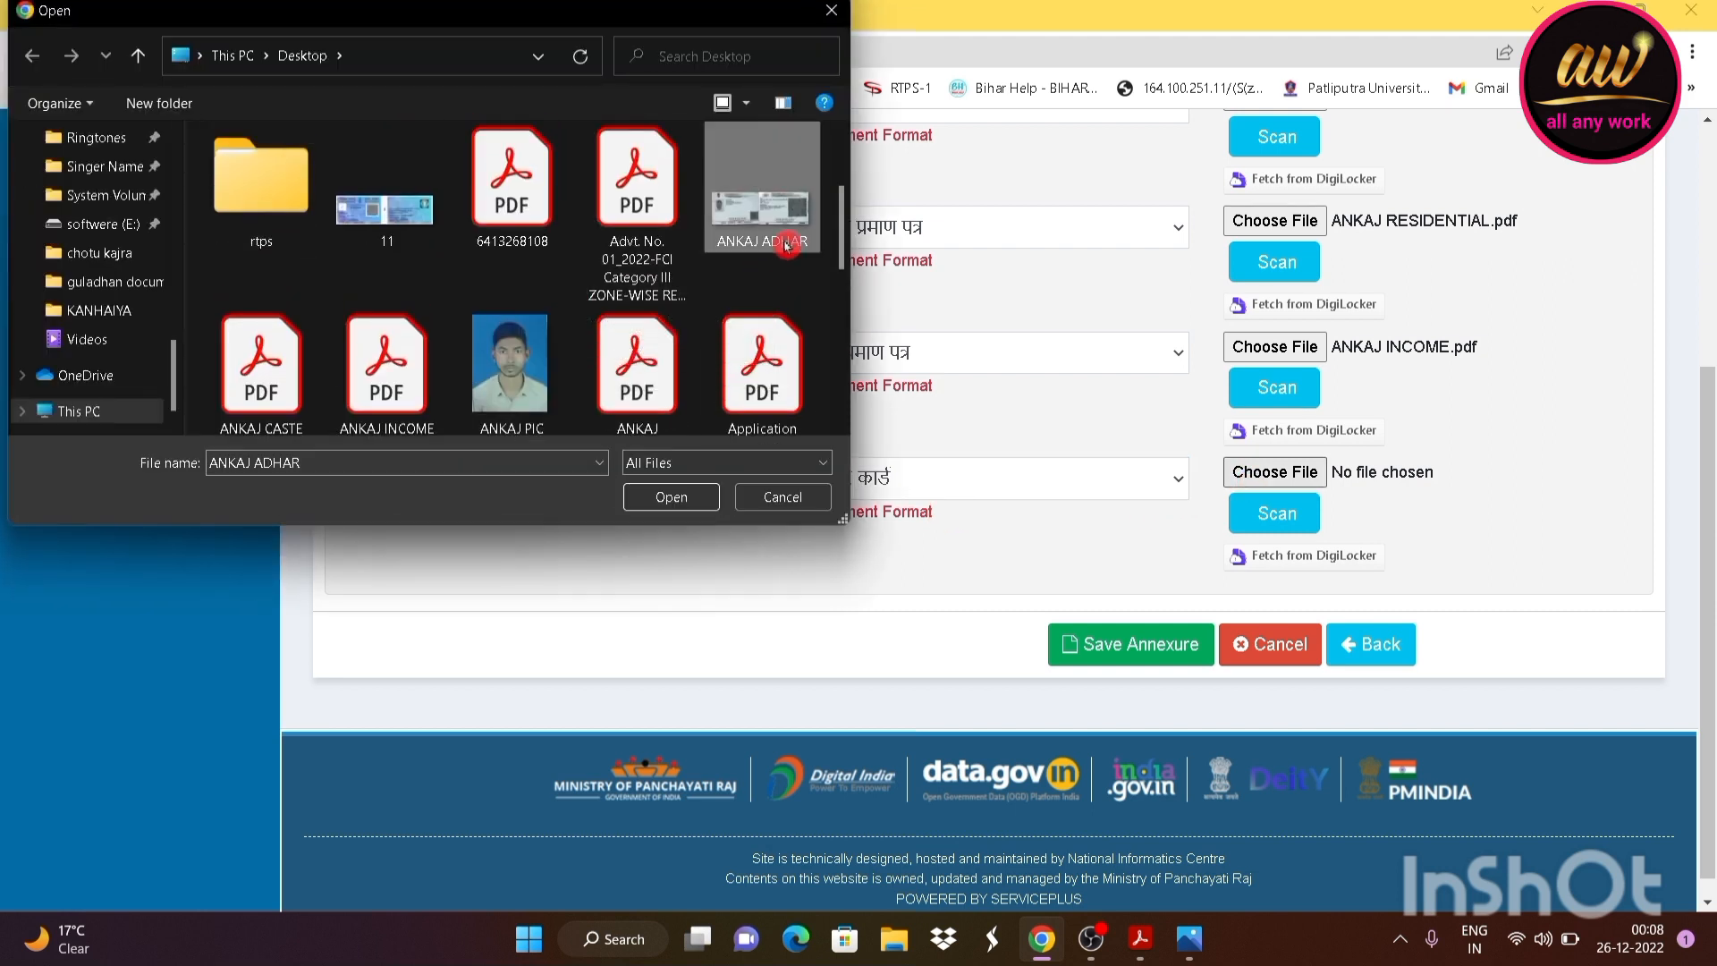
{"action": "left_click", "coordinate": [678, 498]}
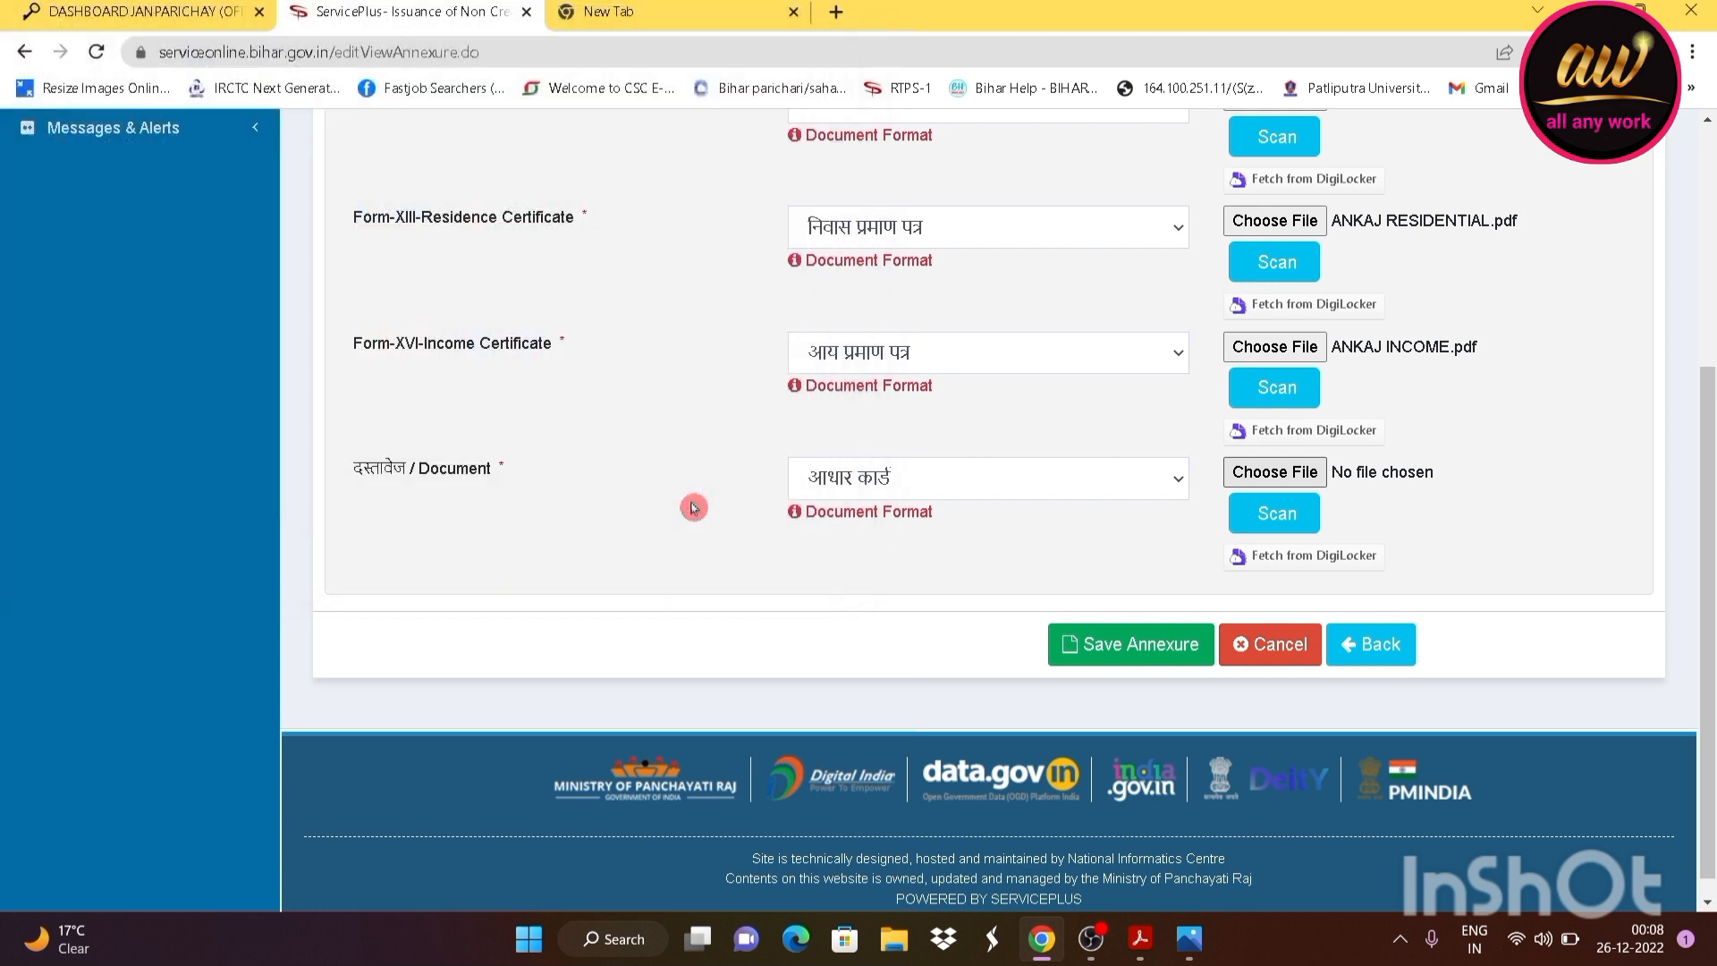
{"action": "scroll", "coordinate": [1133, 502], "scroll_direction": "up", "scroll_amount": 3}
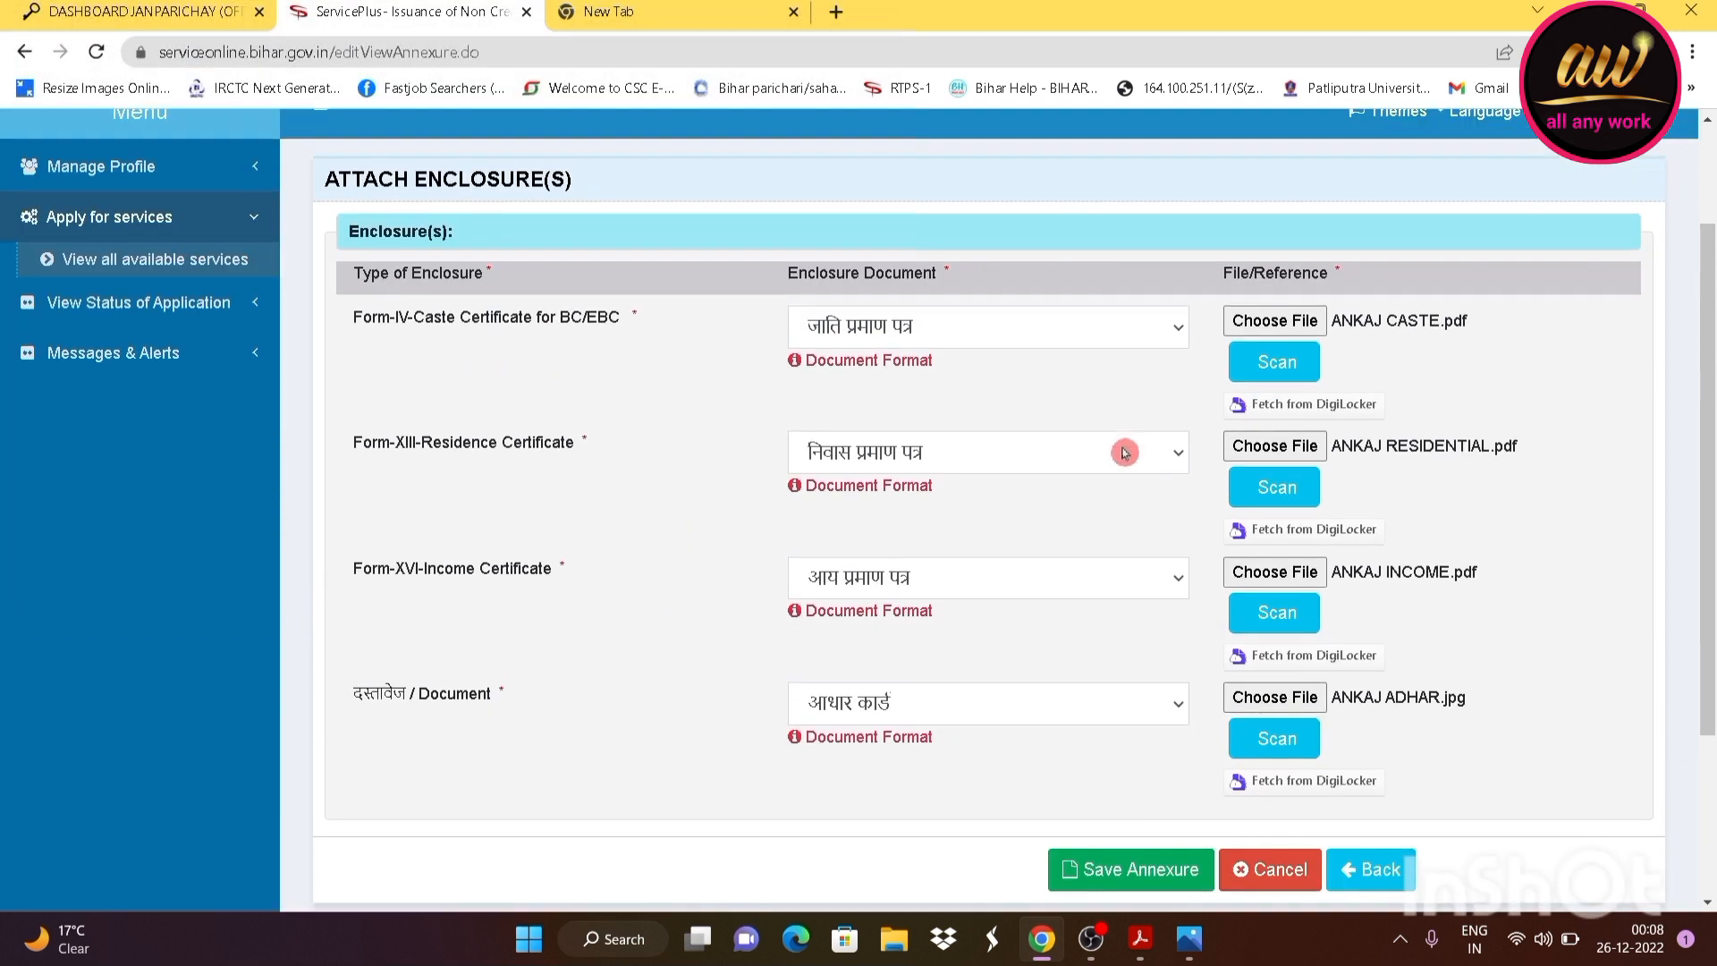
{"action": "scroll", "coordinate": [1123, 448], "scroll_direction": "down", "scroll_amount": 2}
{"action": "scroll", "coordinate": [1308, 512], "scroll_direction": "down", "scroll_amount": 1}
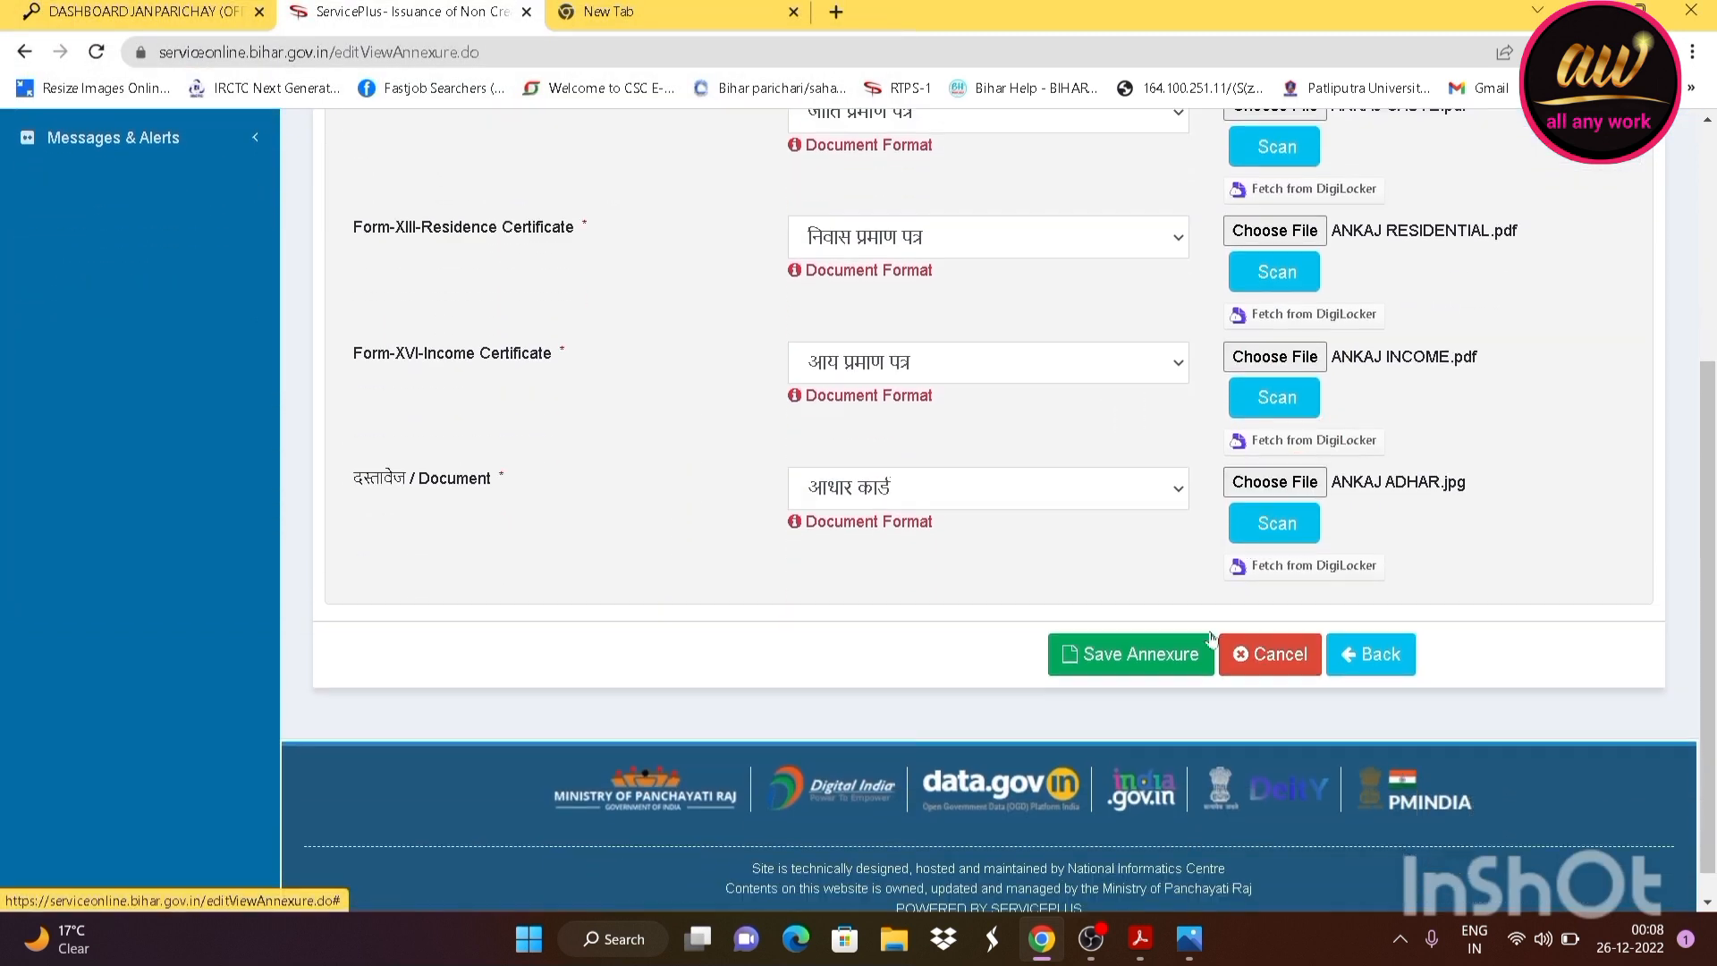
{"action": "left_click", "coordinate": [1136, 631]}
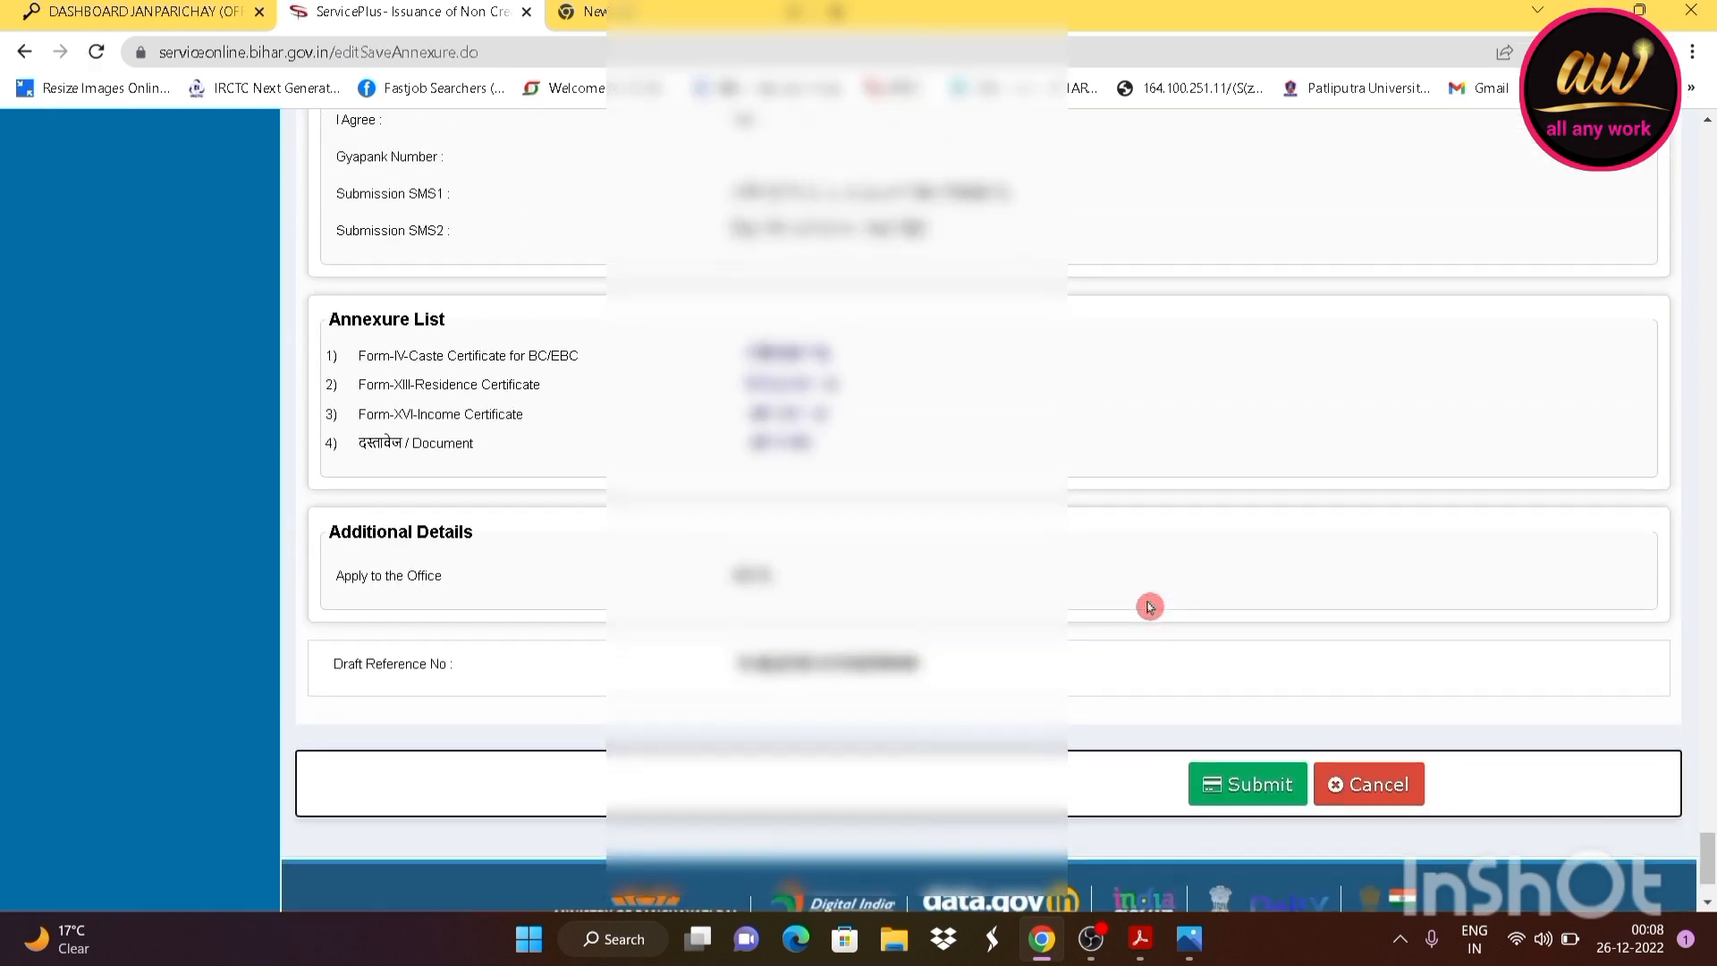
Review the four annexures, preview the caste certificate, and submit the application
{"action": "scroll", "coordinate": [1148, 607], "scroll_direction": "up", "scroll_amount": 4}
{"action": "scroll", "coordinate": [1149, 607], "scroll_direction": "up", "scroll_amount": 15}
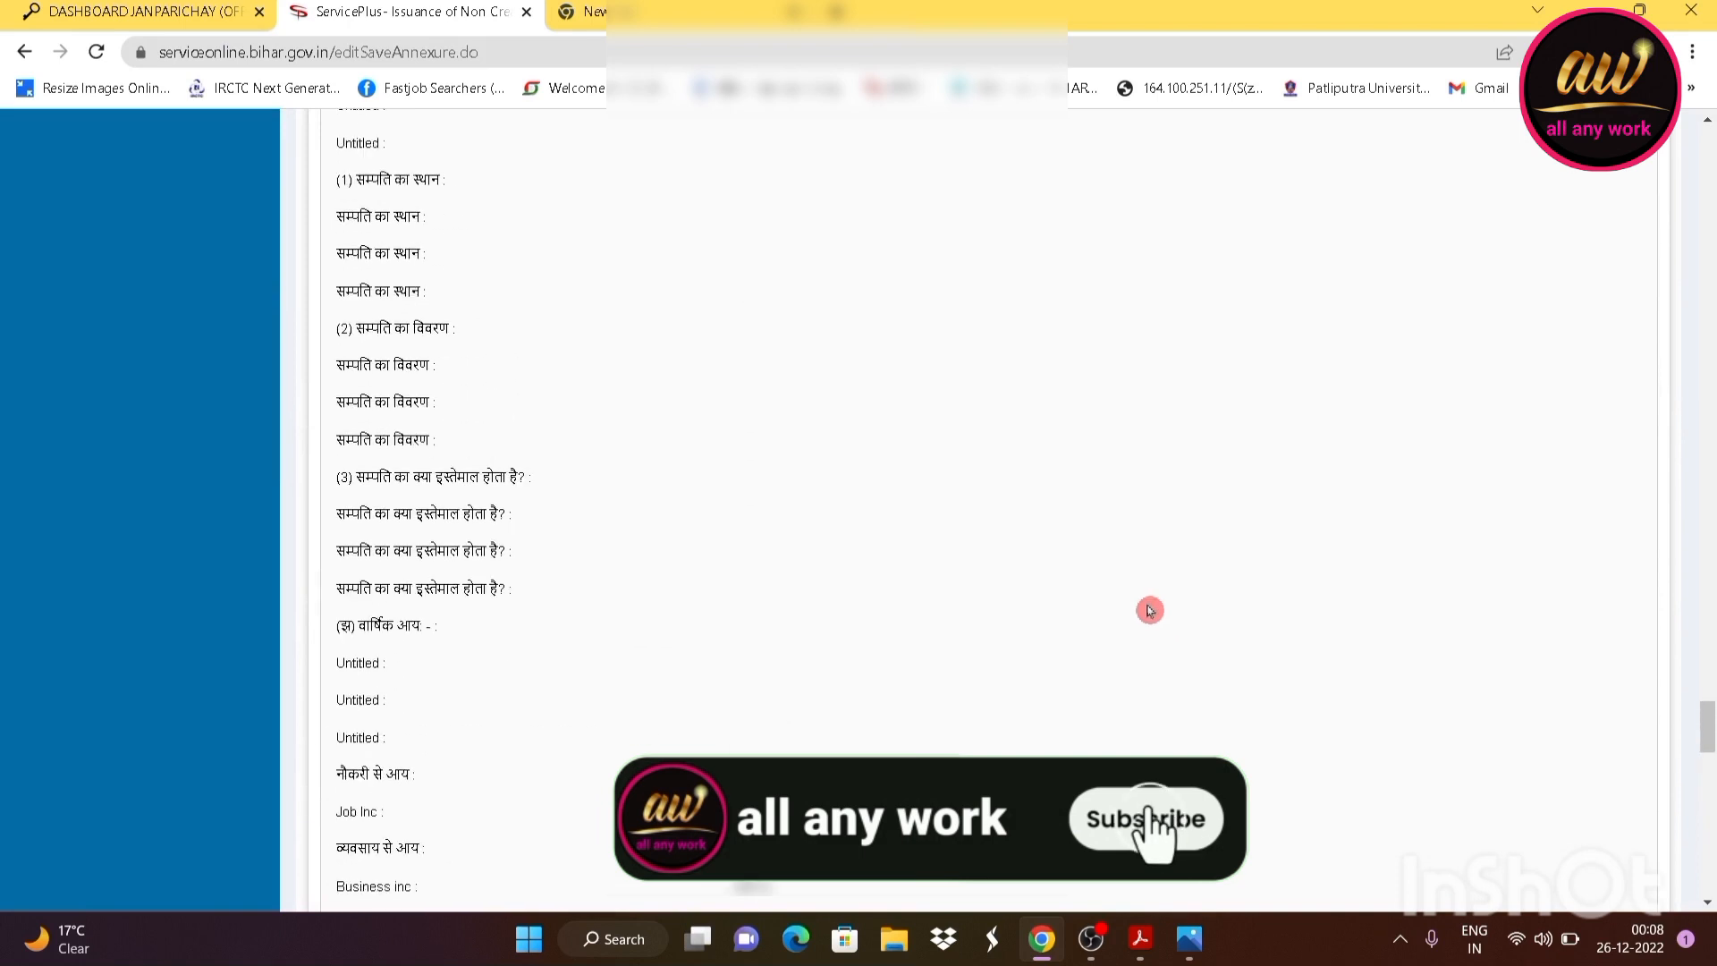
{"action": "scroll", "coordinate": [1149, 616], "scroll_direction": "down", "scroll_amount": 15}
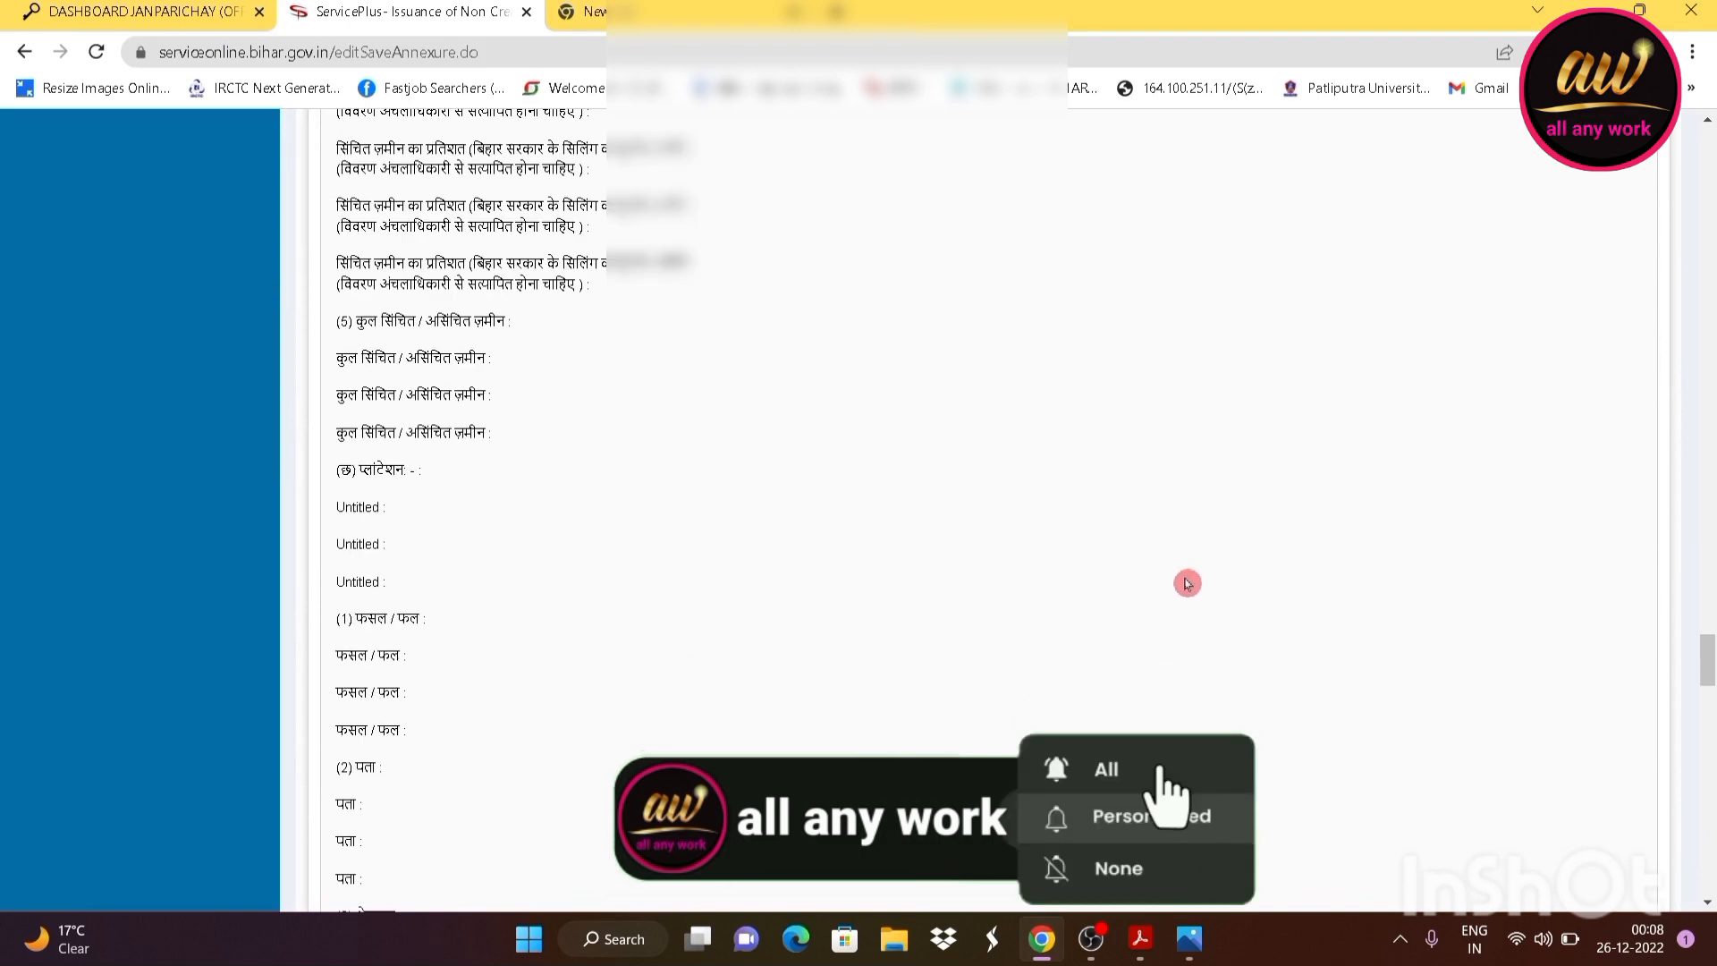
{"action": "scroll", "coordinate": [1147, 628], "scroll_direction": "down", "scroll_amount": 10}
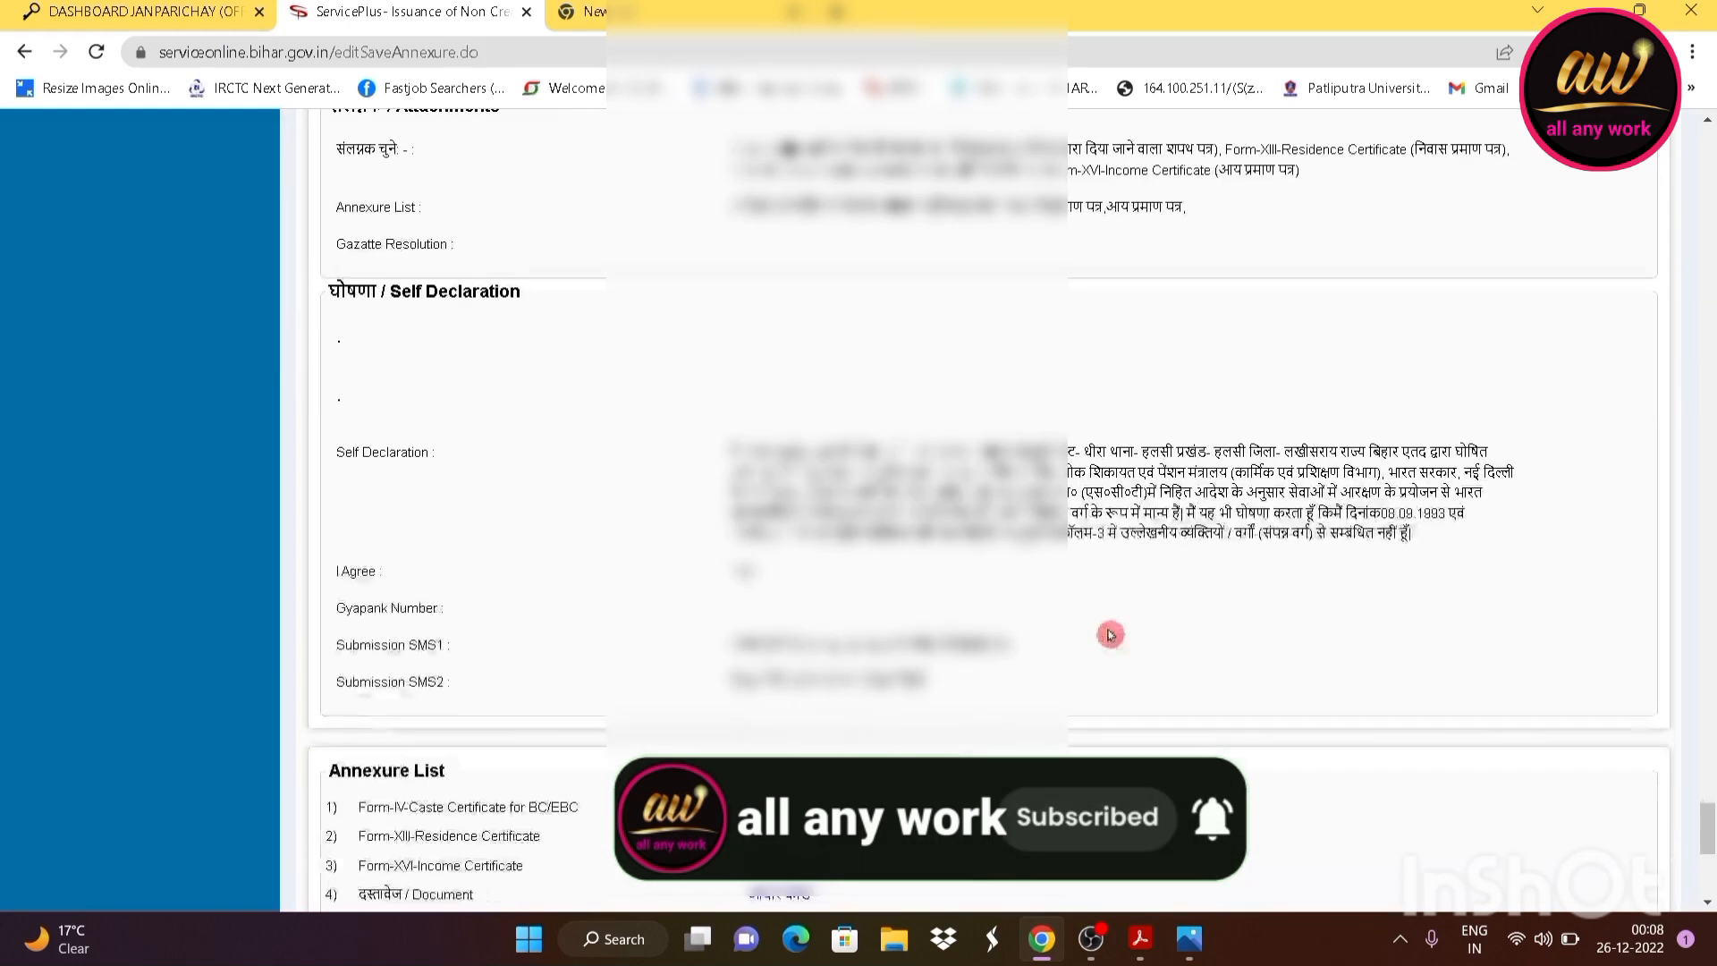
{"action": "scroll", "coordinate": [1101, 611], "scroll_direction": "down", "scroll_amount": 3}
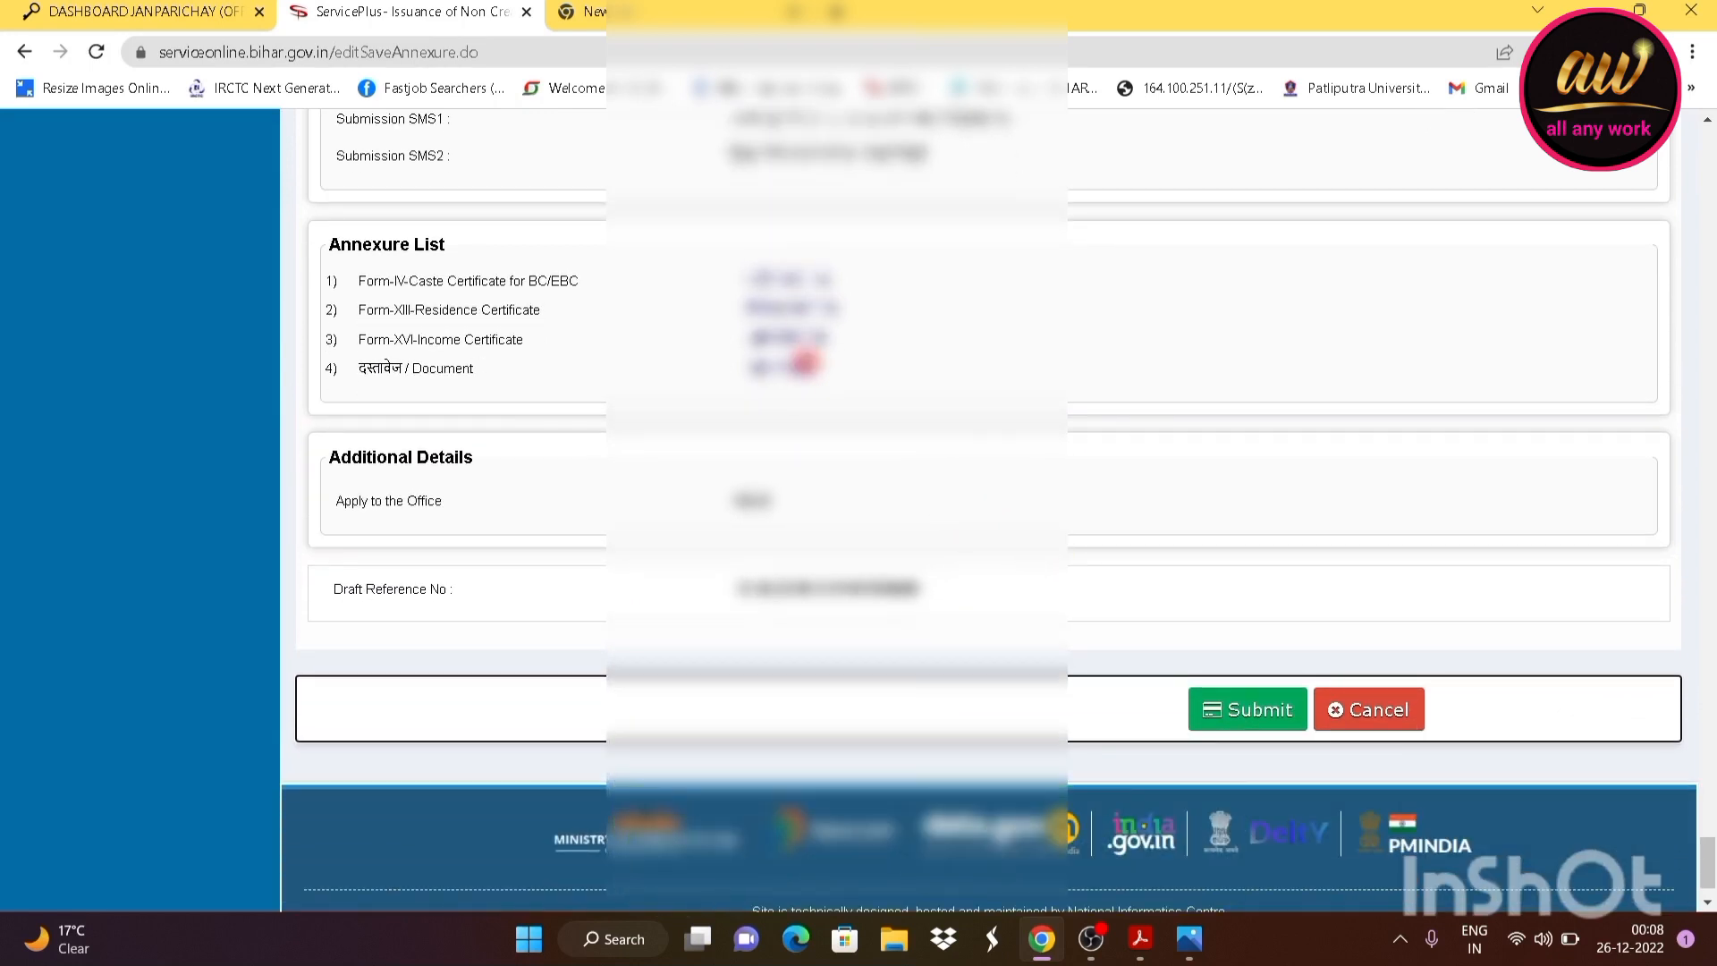
{"action": "left_click", "coordinate": [823, 284]}
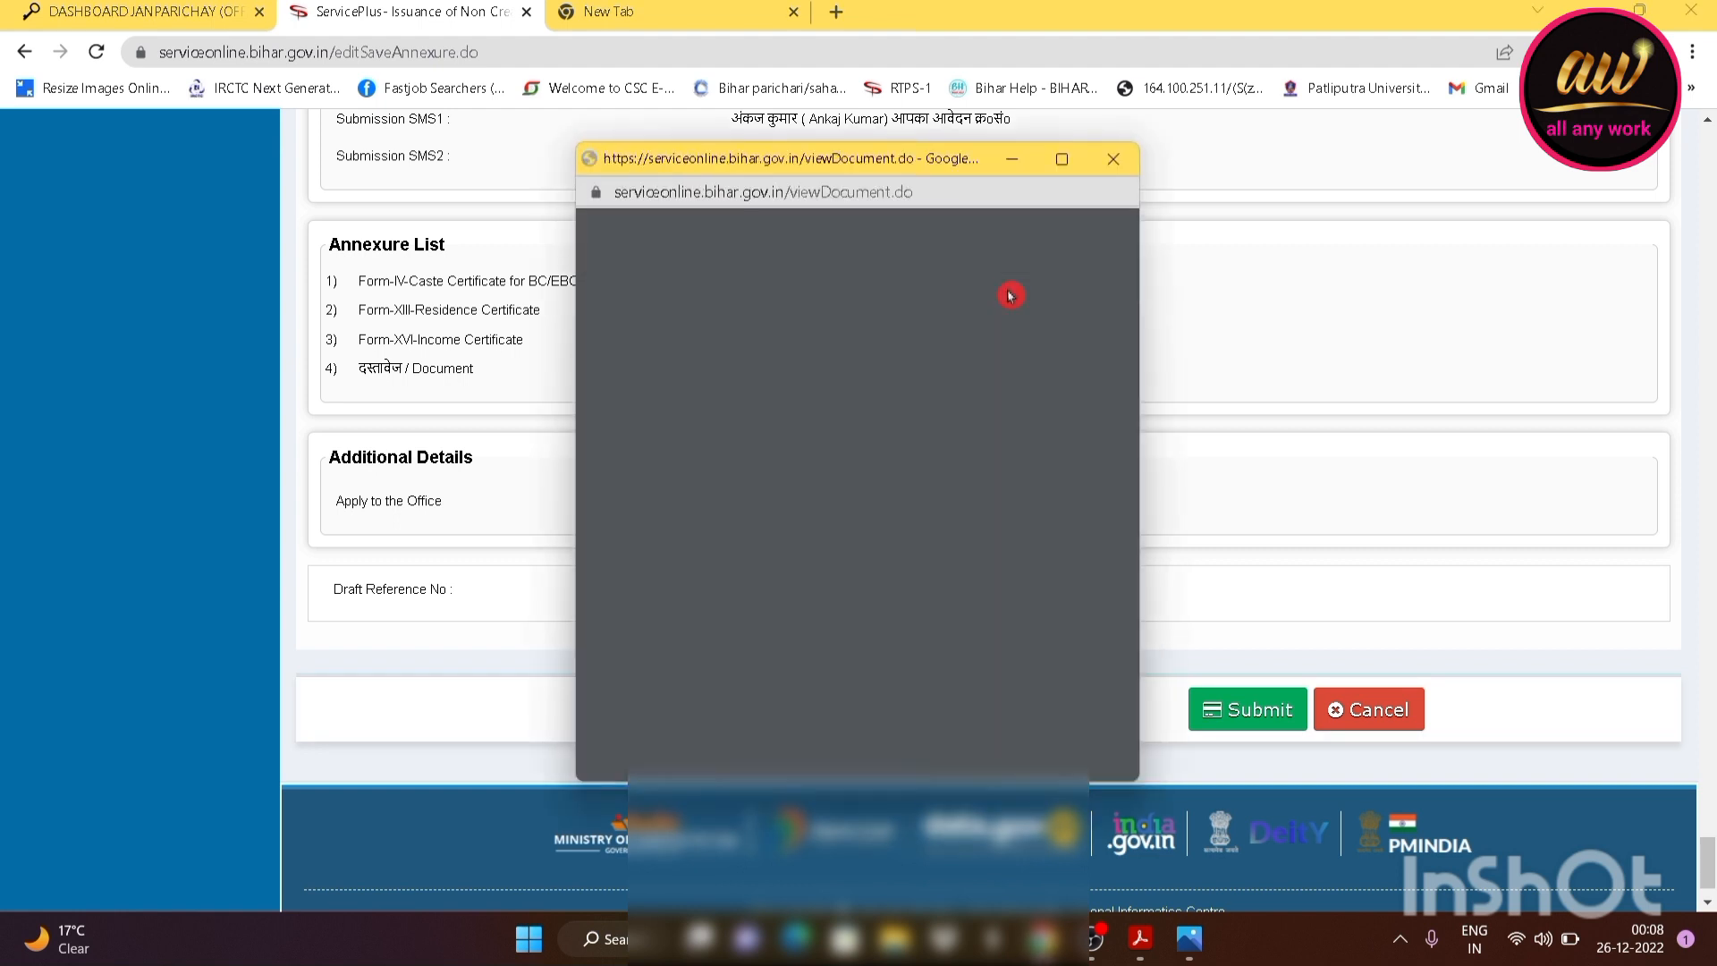
{"action": "left_click", "coordinate": [1108, 175]}
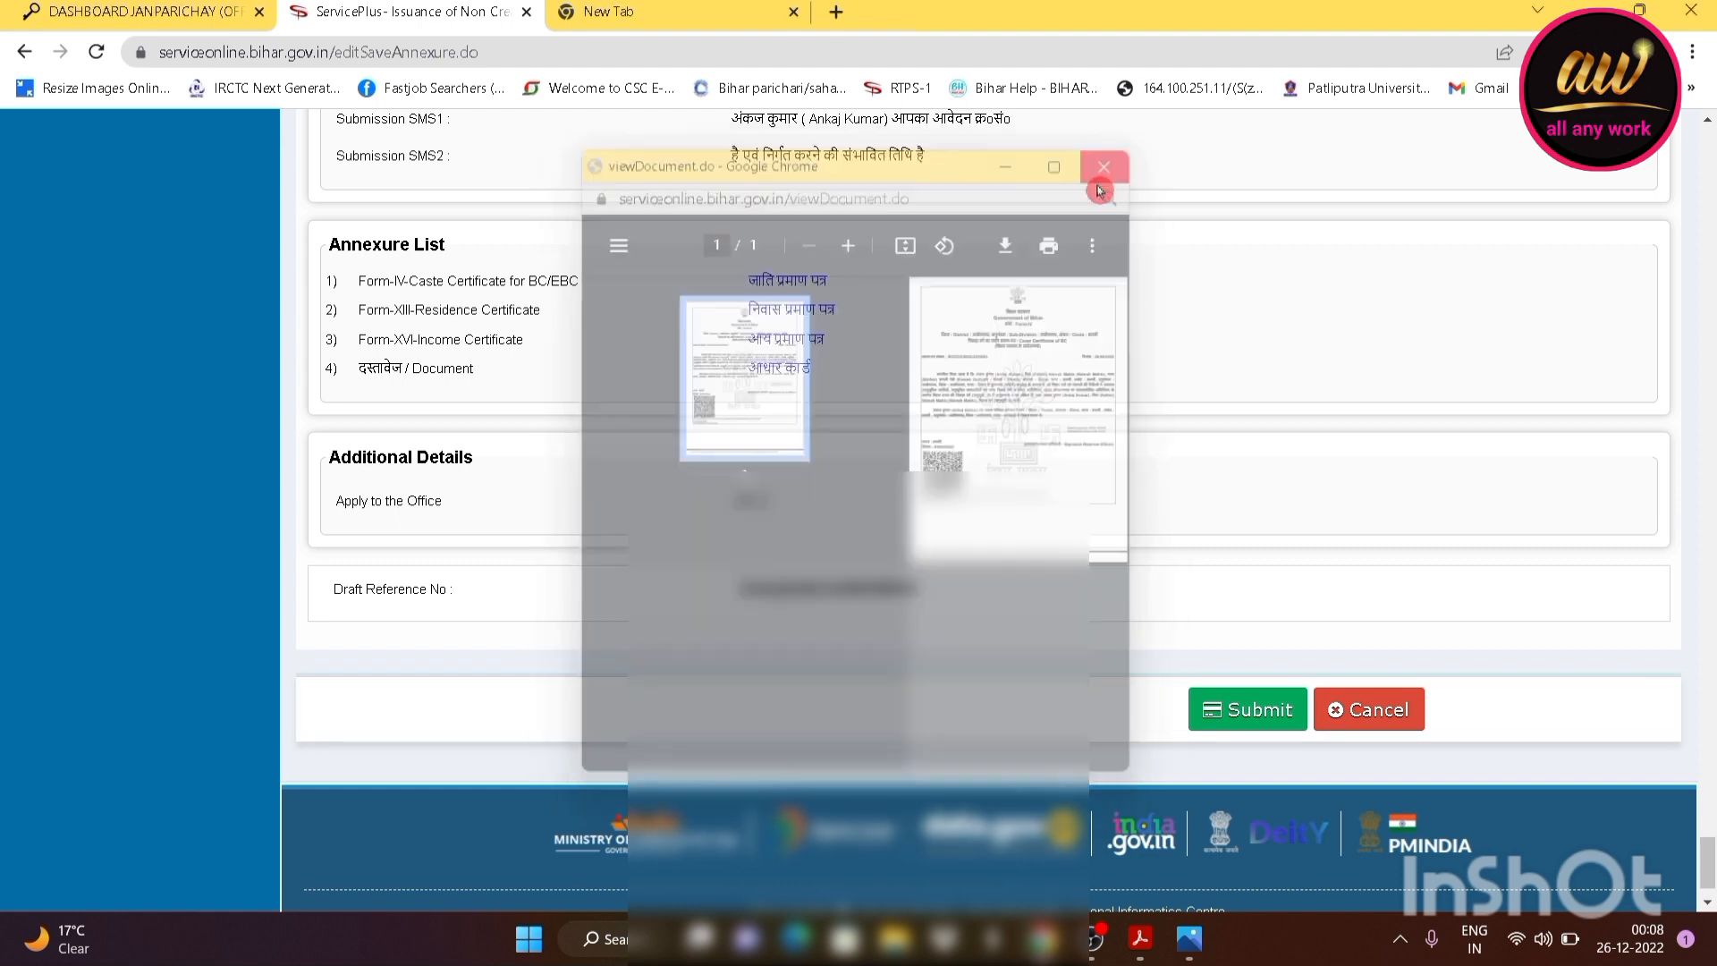
{"action": "scroll", "coordinate": [866, 494], "scroll_direction": "down", "scroll_amount": 1}
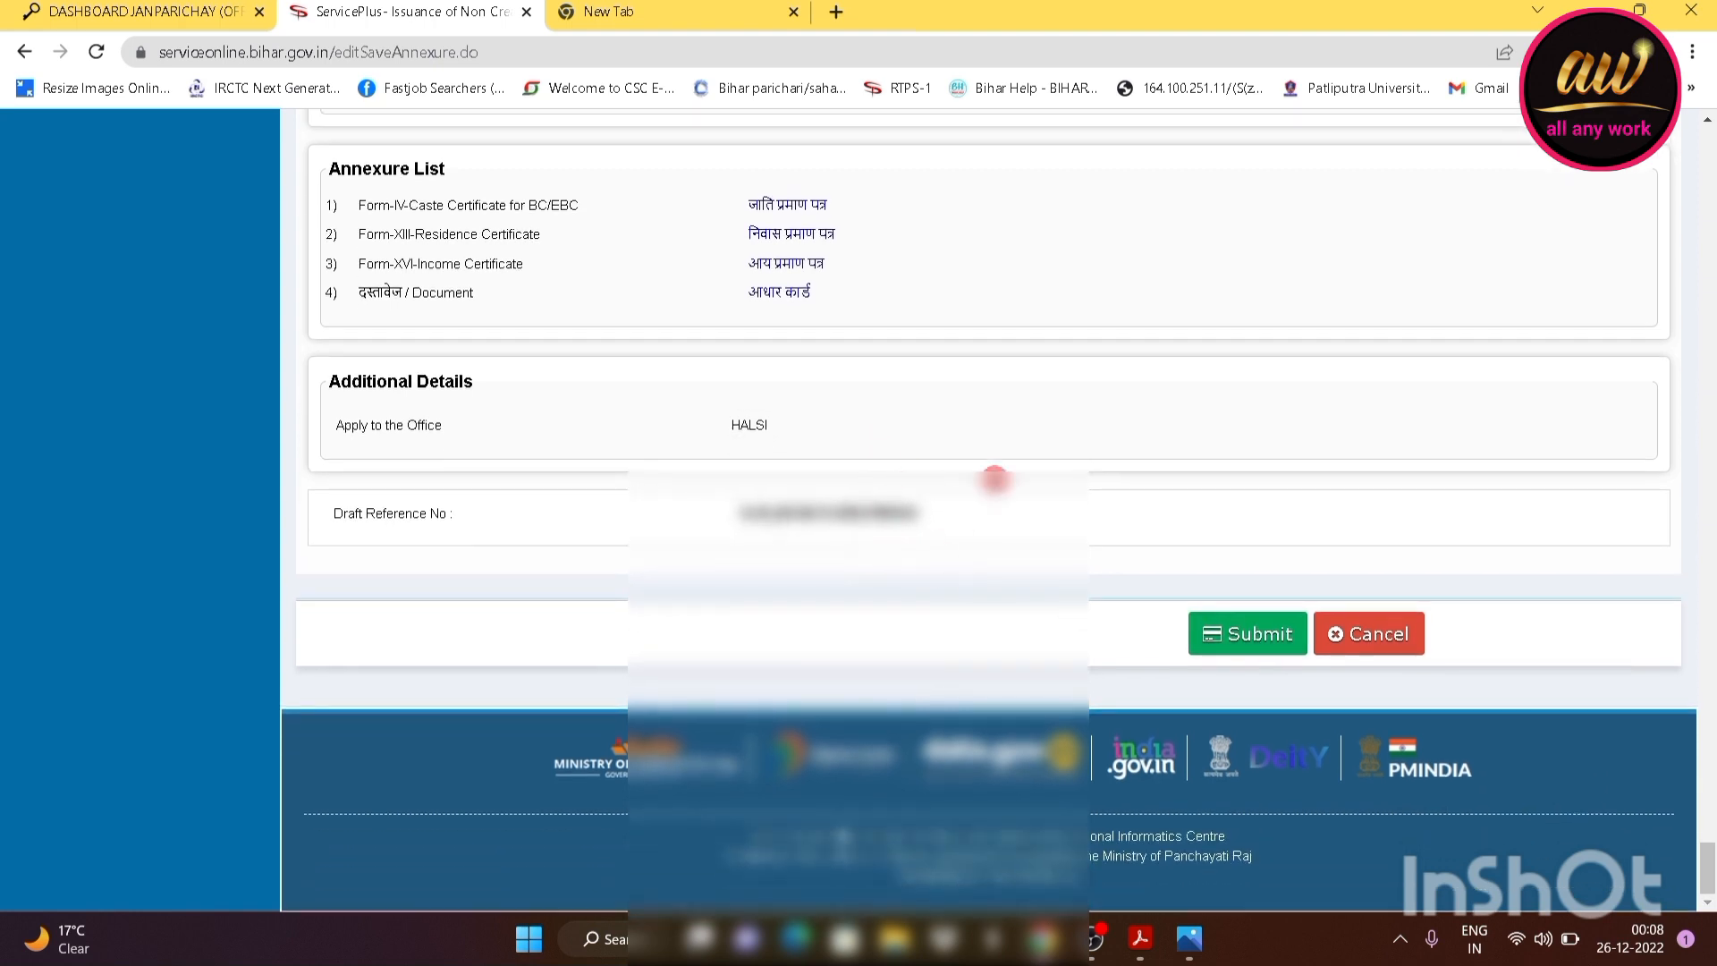
{"action": "left_click", "coordinate": [1256, 651]}
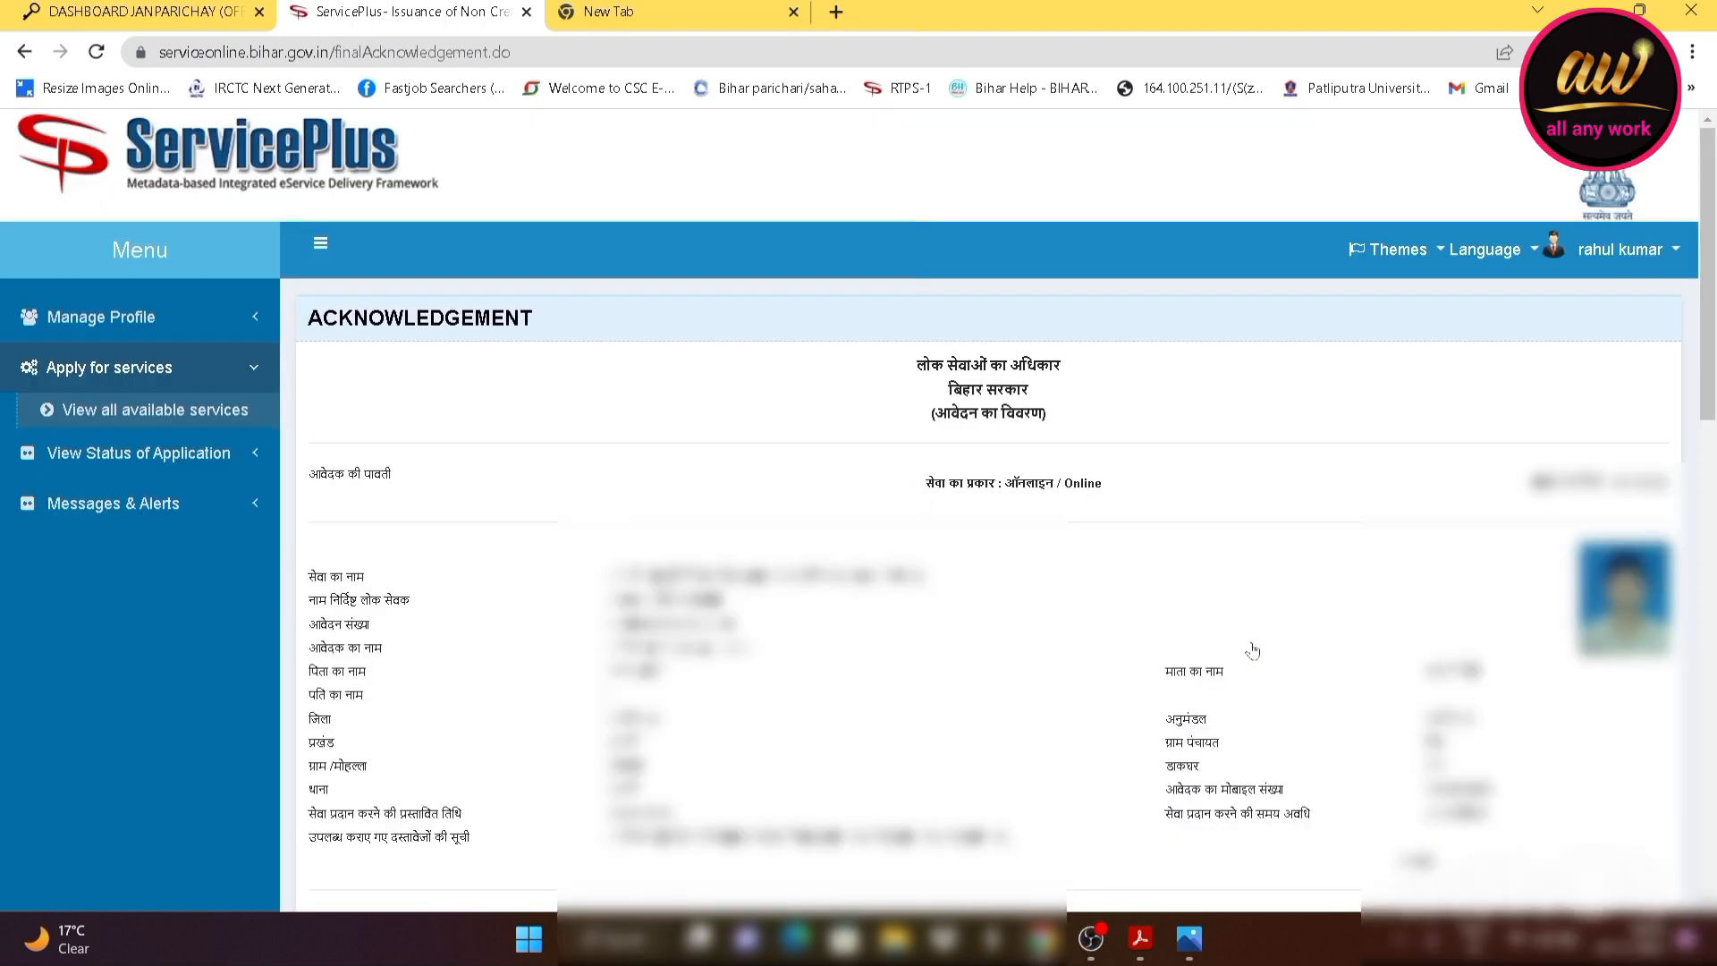
Export the OBC non-creamy-layer acknowledgement page to PDF and open the downloaded file
{"action": "scroll", "coordinate": [897, 694], "scroll_direction": "down", "scroll_amount": 7}
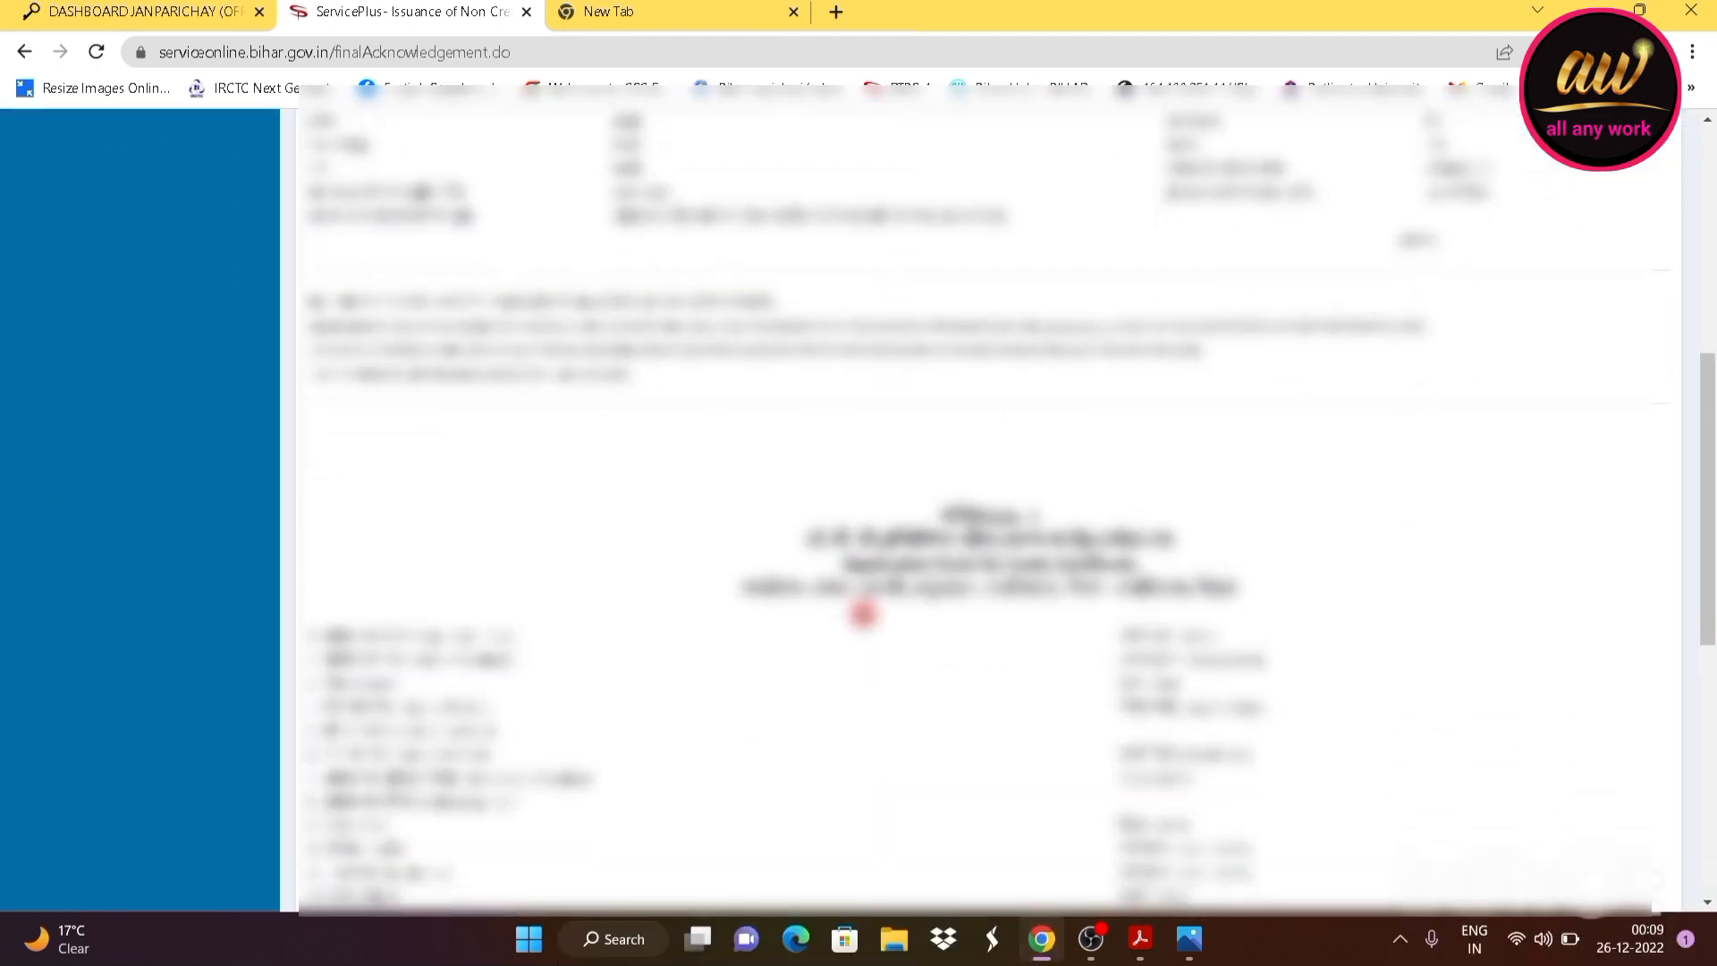
{"action": "scroll", "coordinate": [863, 613], "scroll_direction": "down", "scroll_amount": 10}
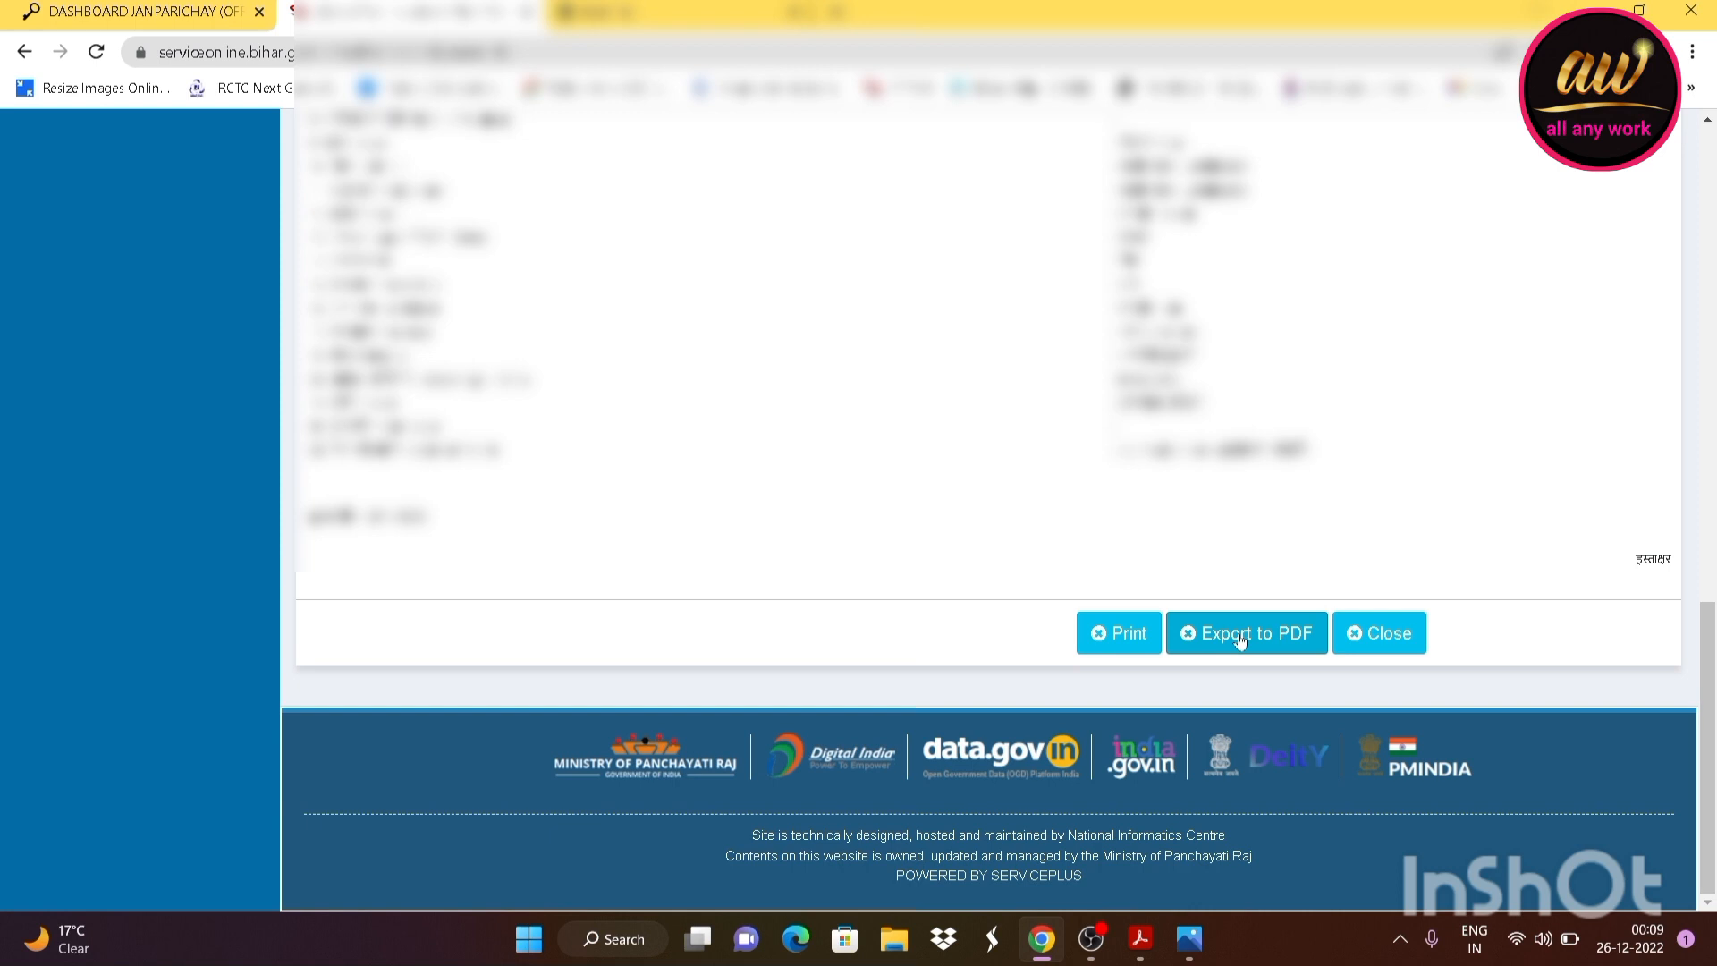
{"action": "left_click", "coordinate": [1286, 644]}
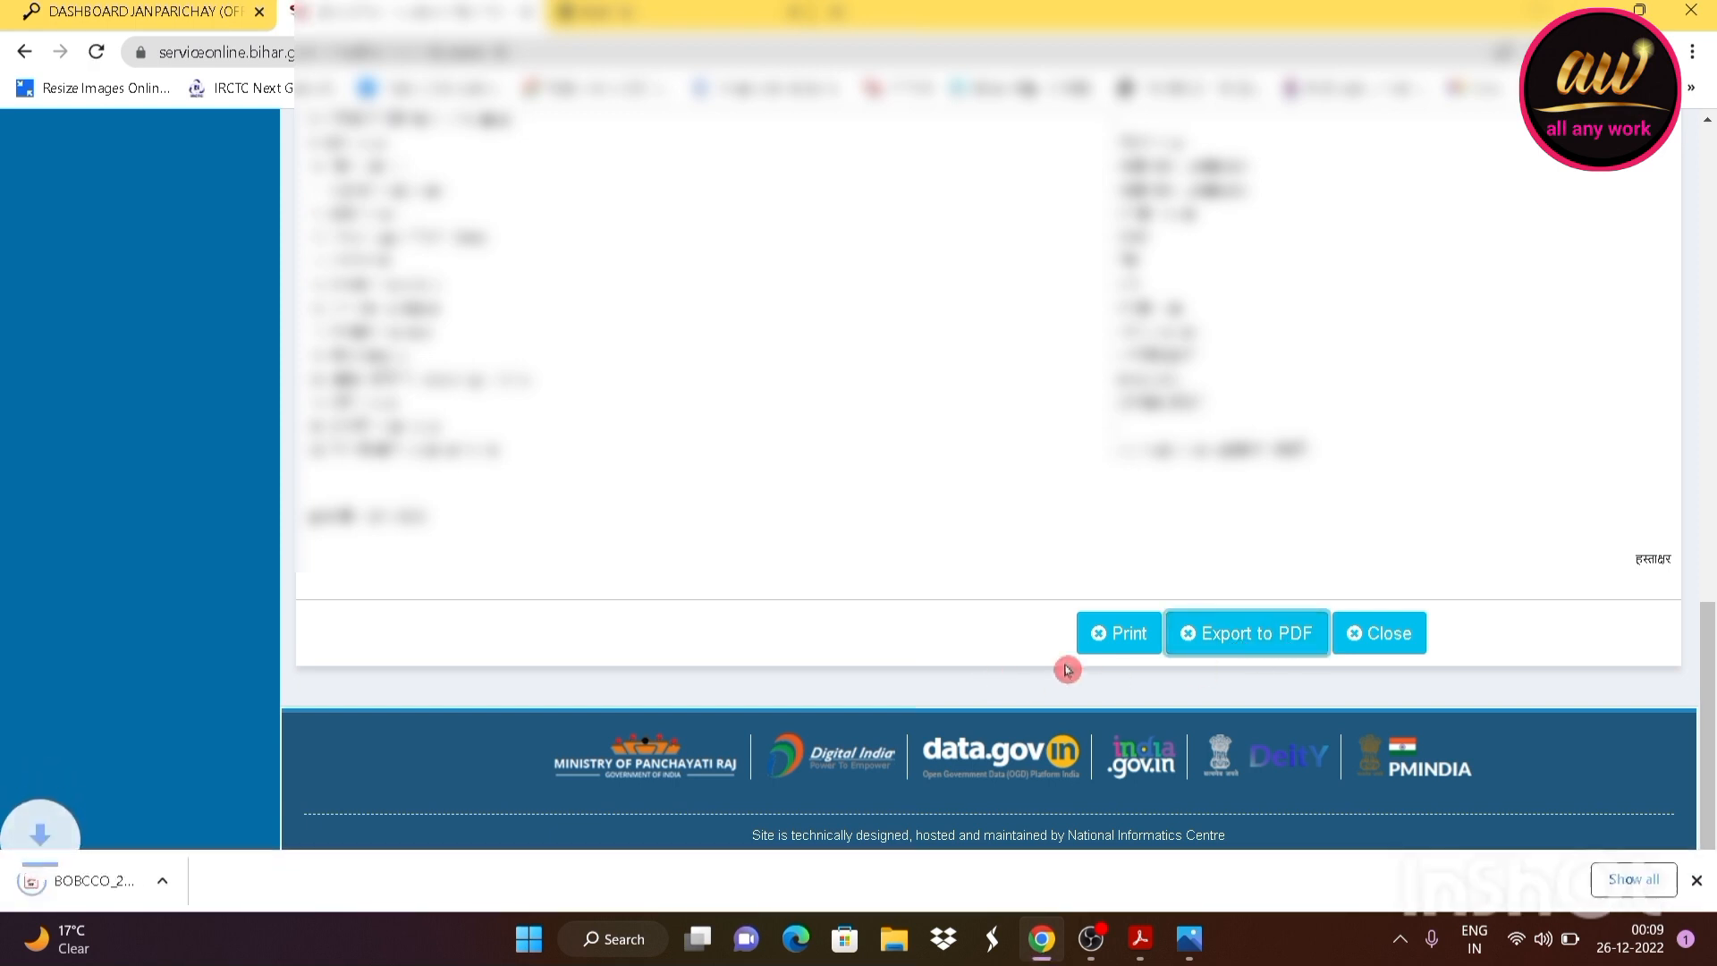
{"action": "left_click", "coordinate": [115, 892]}
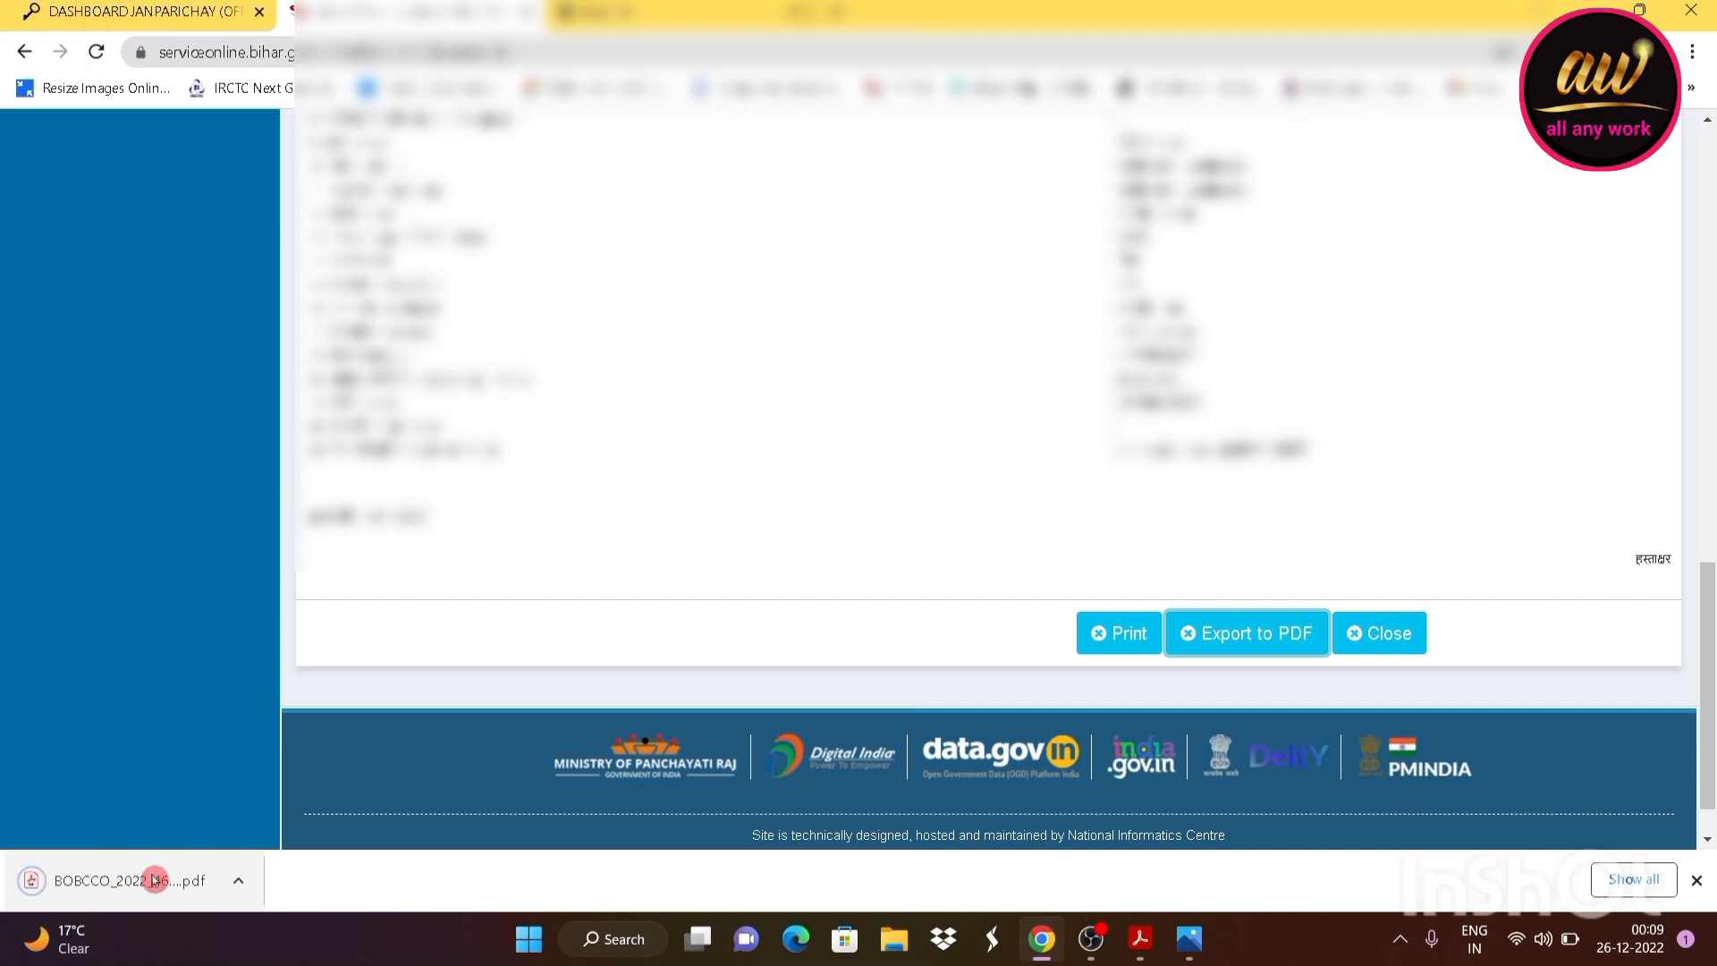